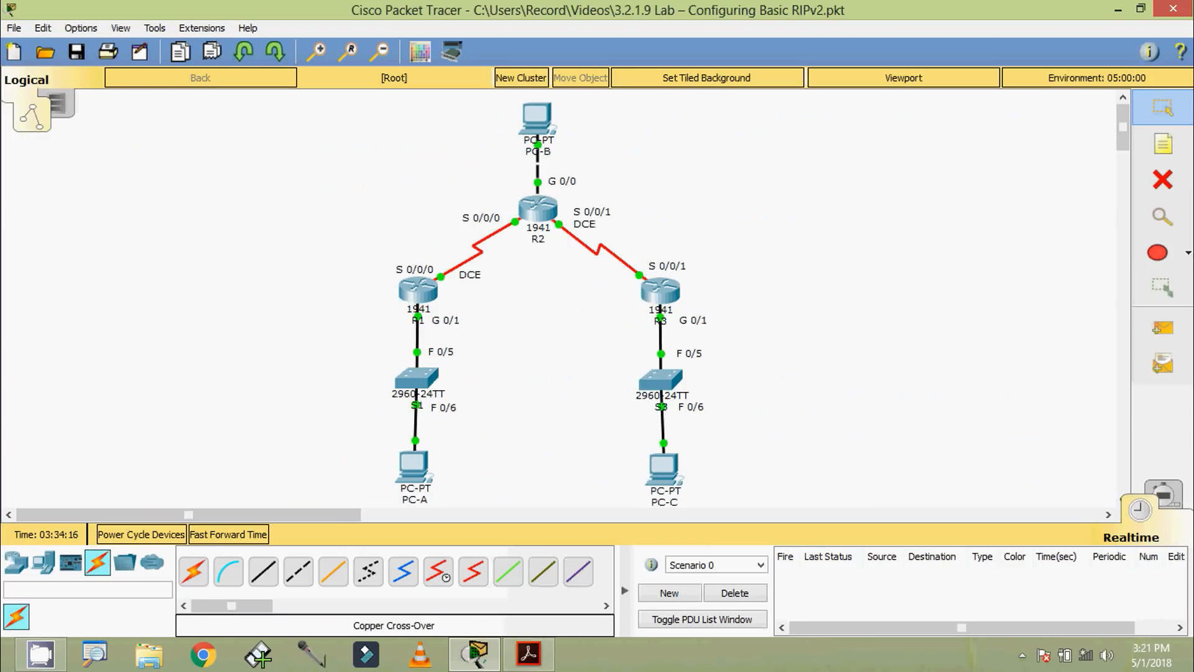
Step: Open router R1's command line, log in with the console password, and enter privileged EXEC mode using the enable password
{"action": "left_click", "coordinate": [422, 301]}
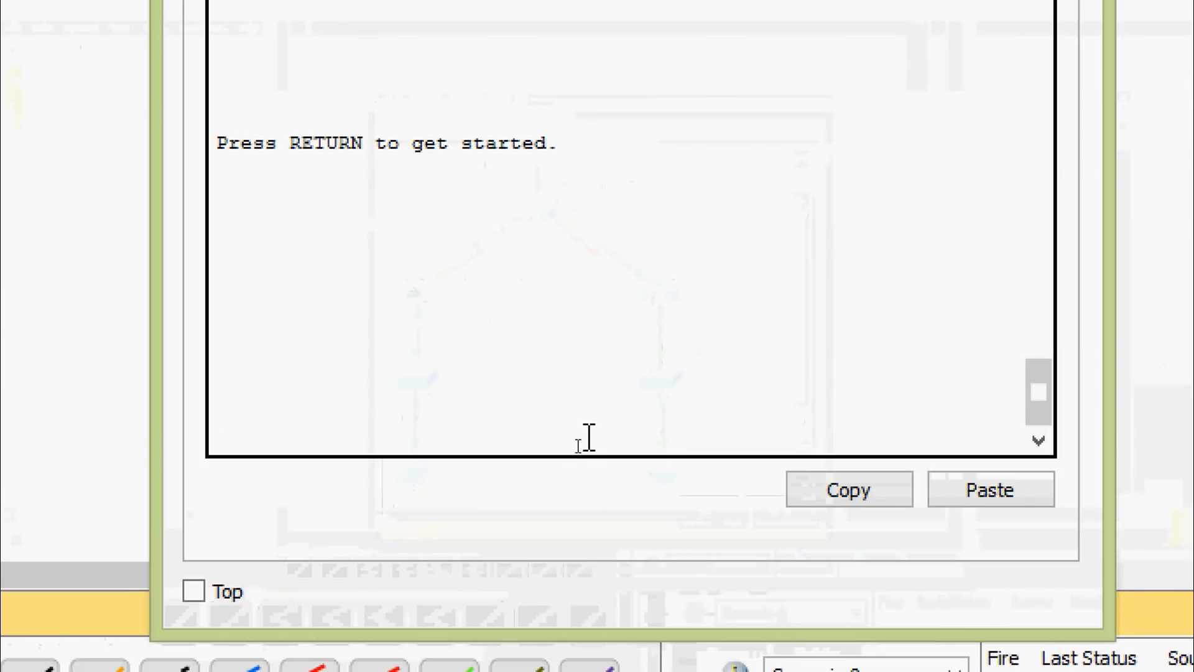
{"action": "key", "text": "Return"}
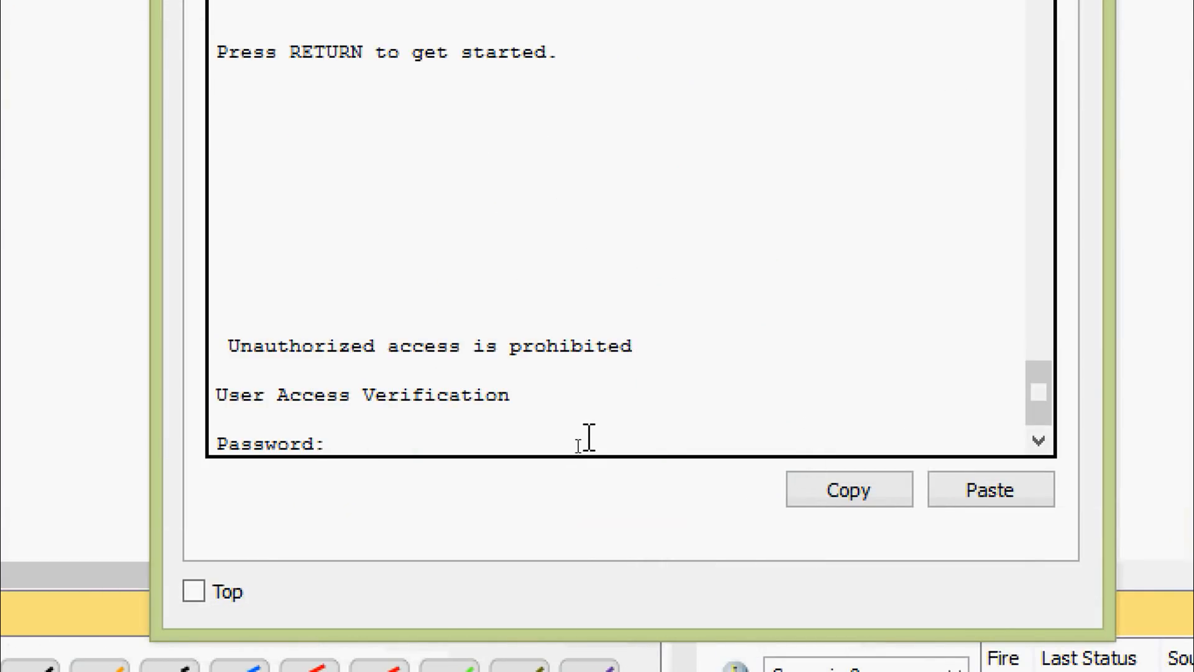
{"action": "key", "text": "Return"}
{"action": "type", "text": "ena"}
{"action": "key", "text": "Tab"}
{"action": "key", "text": "Return"}
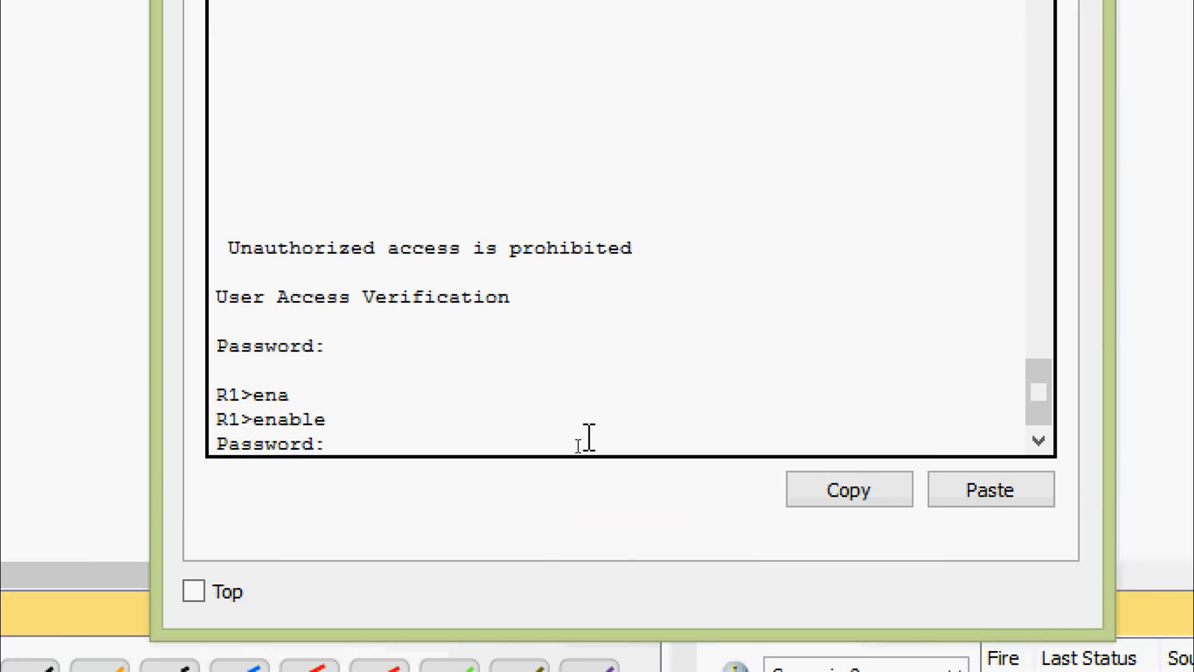
{"action": "key", "text": "Return"}
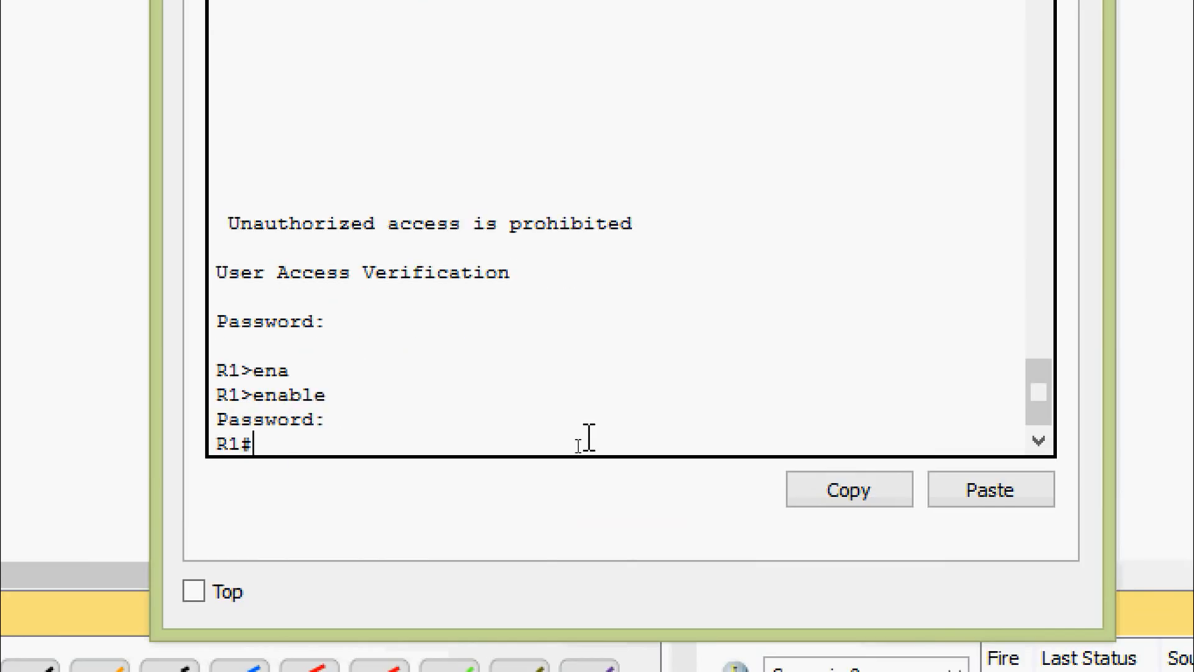
Step: Enter global configuration mode on R1 with configure terminal
{"action": "type", "text": "conf"}
{"action": "key", "text": "Tab"}
{"action": "type", "text": "t"}
Step: Enable RIP routing on R1 with router rip and set the protocol to version 2
{"action": "key", "text": "Tab"}
{"action": "key", "text": "Return"}
{"action": "key", "text": "Return"}
{"action": "key", "text": "Return"}
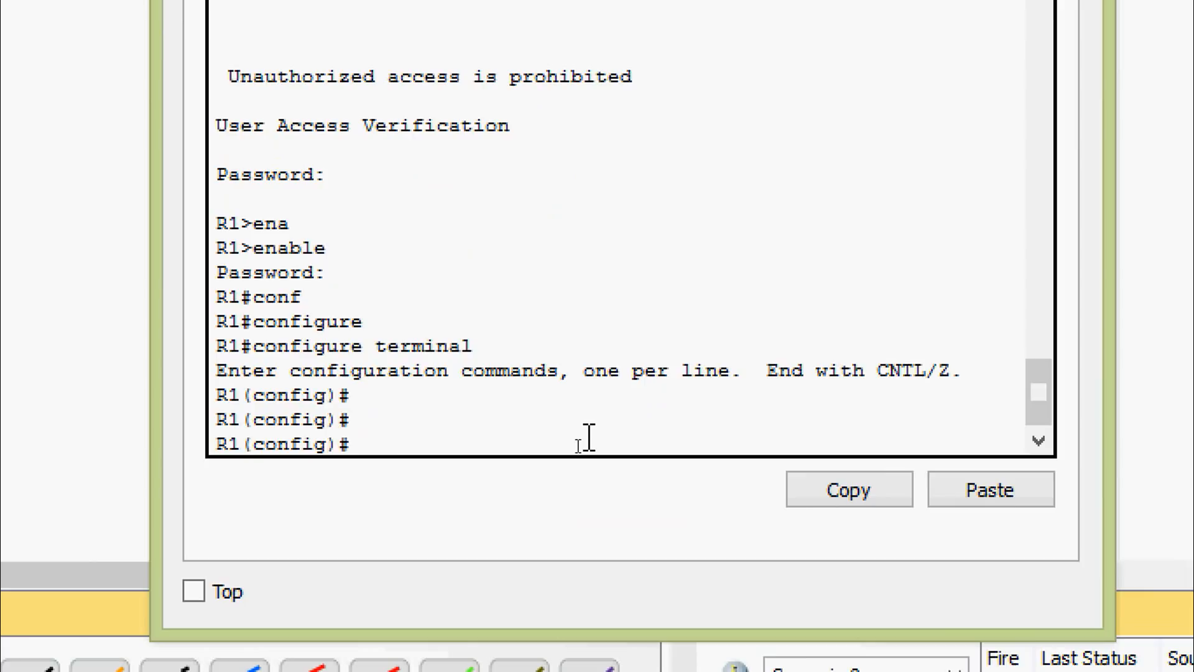
{"action": "type", "text": "router"}
{"action": "key", "text": "Tab"}
{"action": "type", "text": "ri"}
{"action": "key", "text": "Tab"}
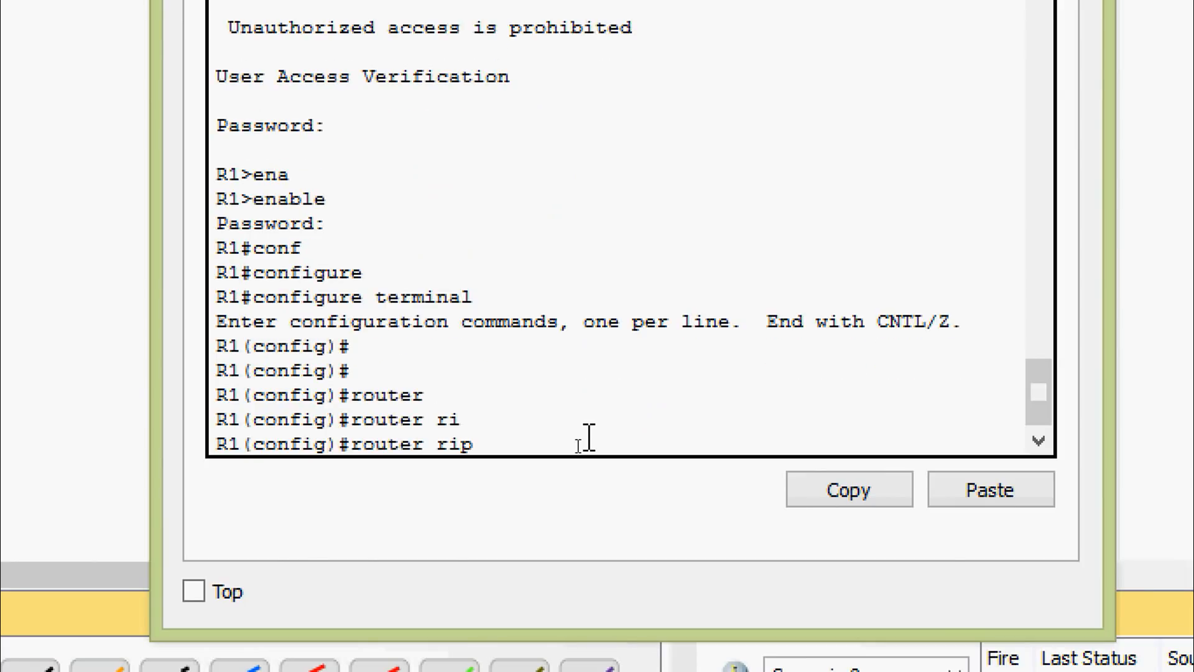
{"action": "key", "text": "Return"}
{"action": "type", "text": "ver"}
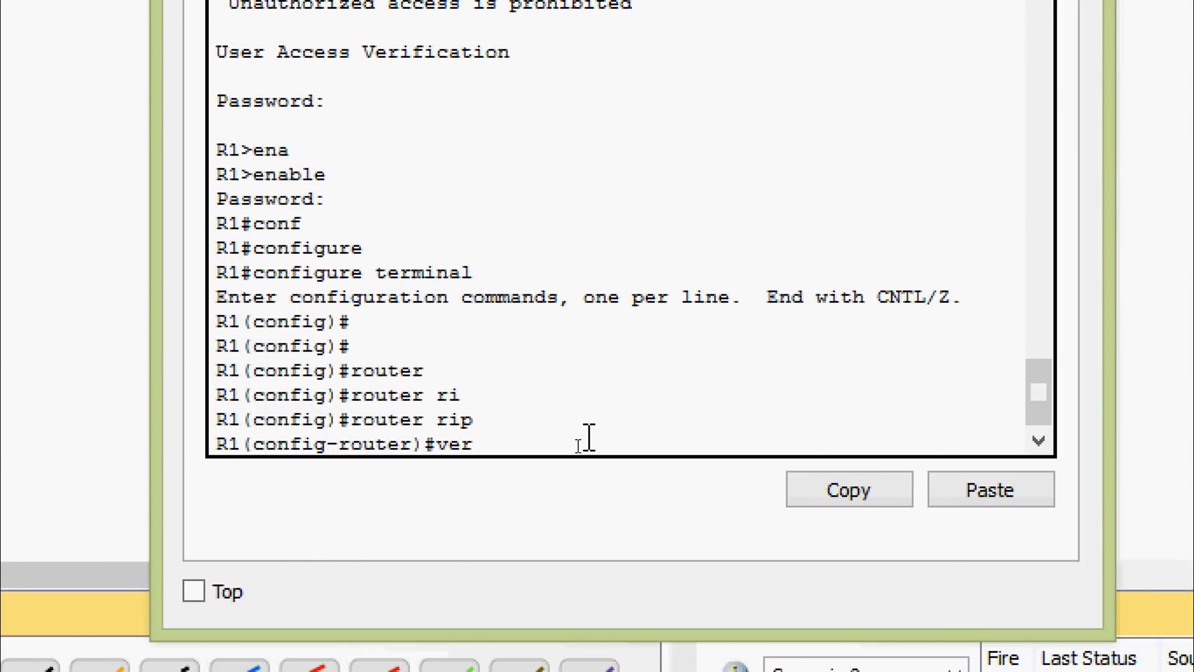
{"action": "key", "text": "Tab"}
{"action": "type", "text": "?"}
{"action": "type", "text": "2"}
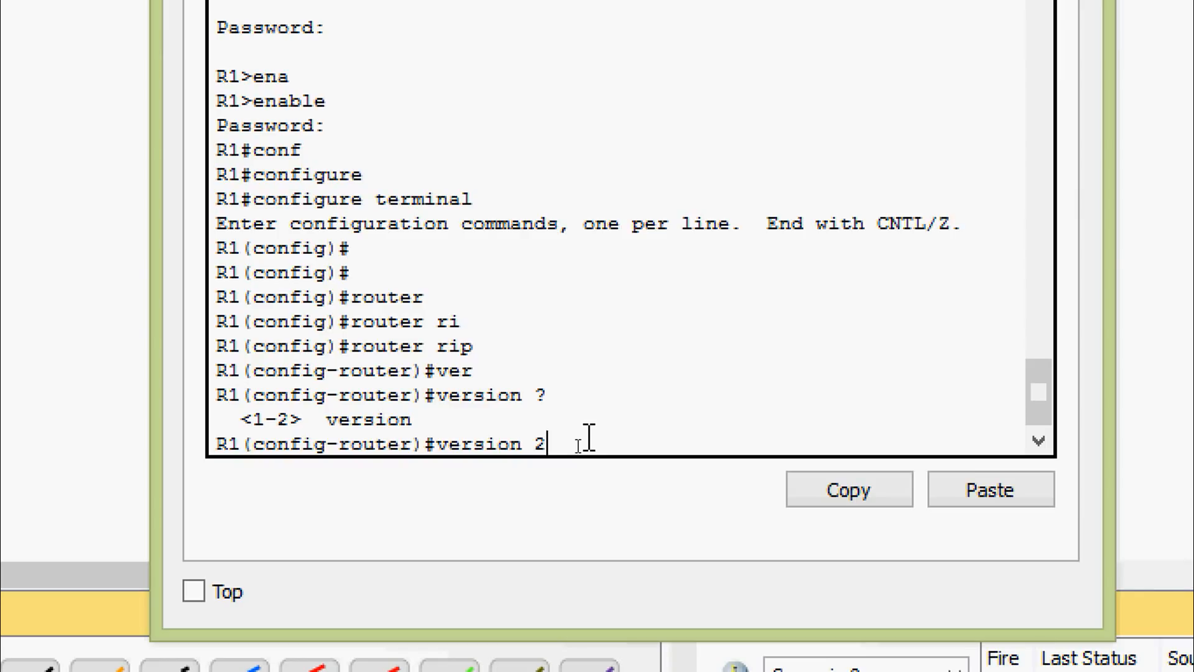
{"action": "key", "text": "Return"}
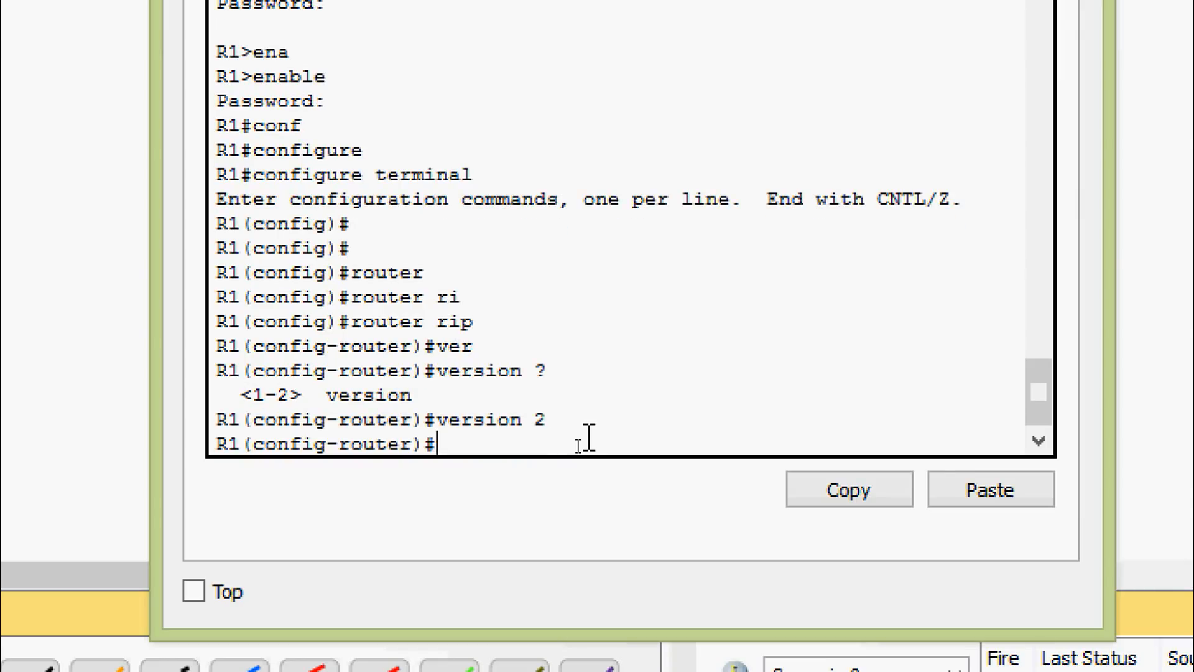
Step: Make gigabitEthernet 0/1 a passive interface in R1's RIP configuration
{"action": "type", "text": "pas"}
{"action": "key", "text": "Tab"}
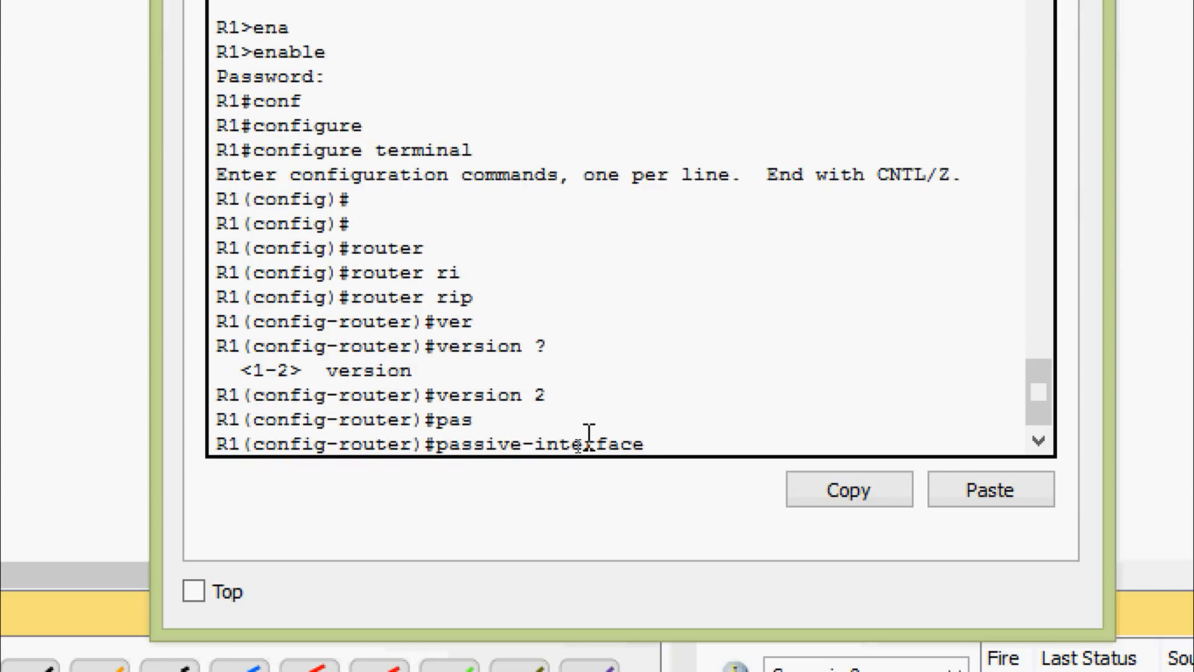
{"action": "type", "text": "g"}
{"action": "key", "text": "Tab"}
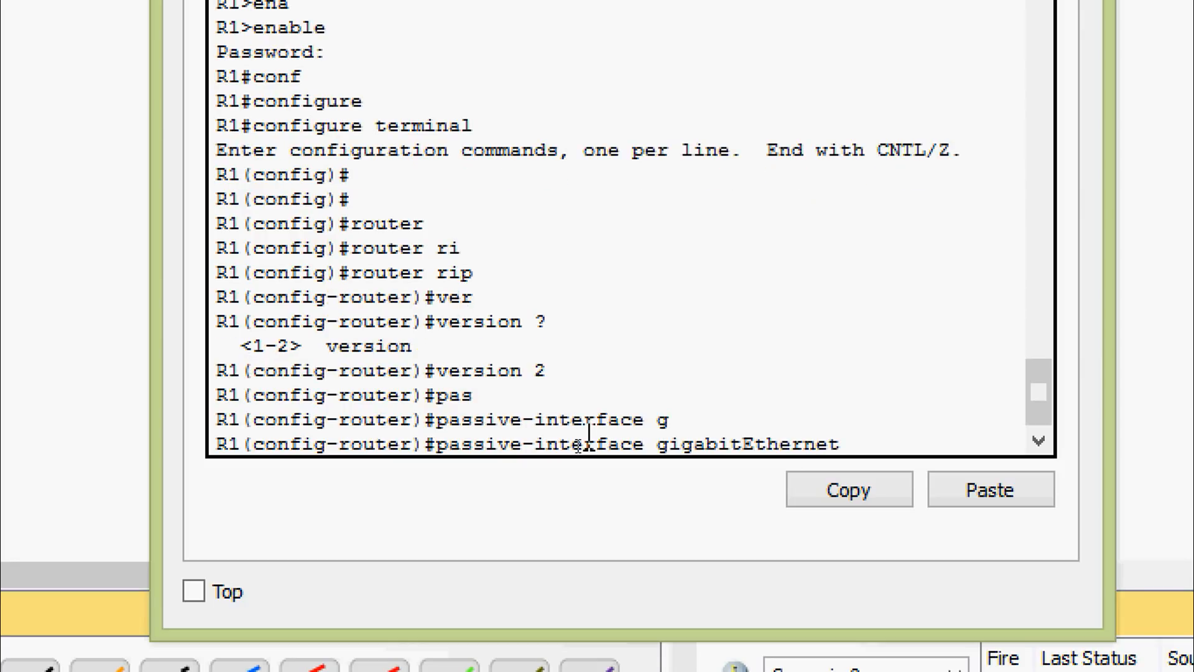
{"action": "type", "text": "0/1"}
{"action": "key", "text": "Return"}
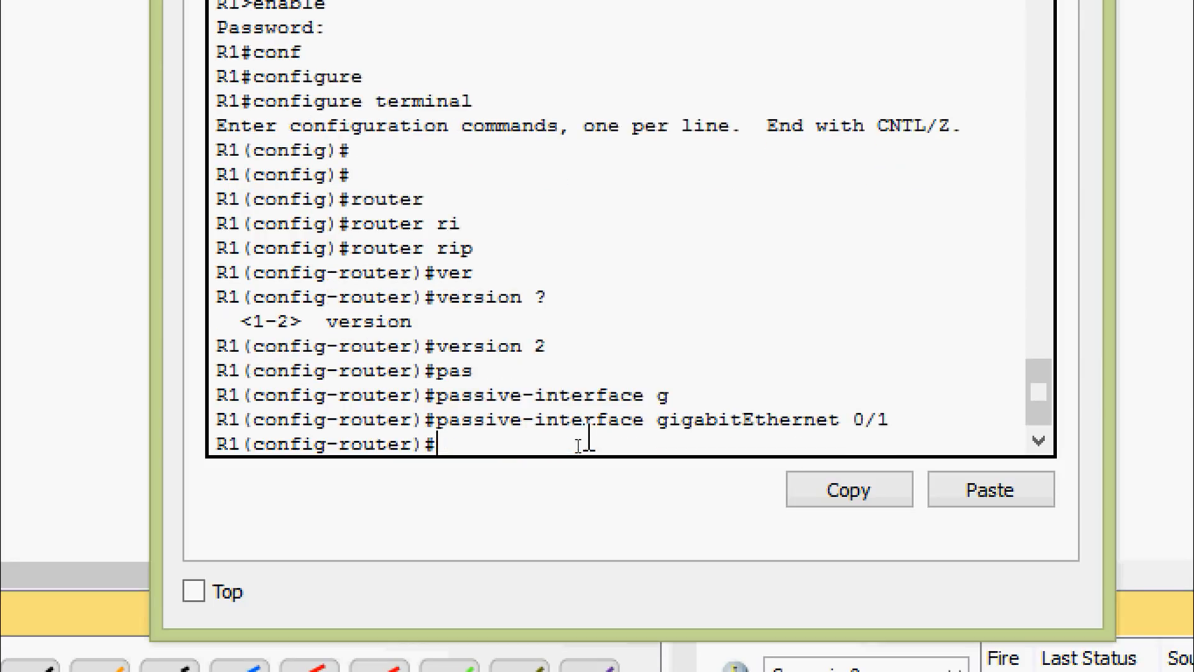
Step: Advertise network 172.30.0.0 in R1's RIP configuration
{"action": "type", "text": "net"}
{"action": "key", "text": "Tab"}
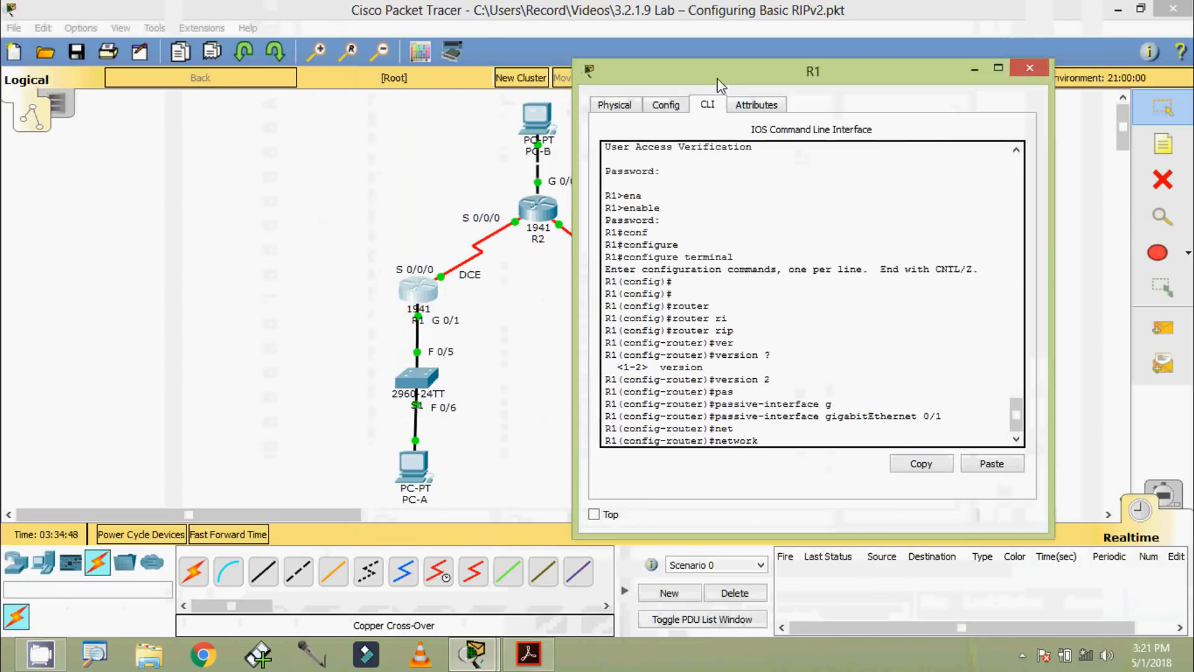
{"action": "left_click_drag", "start_coordinate": [718, 77], "coordinate": [811, 70]}
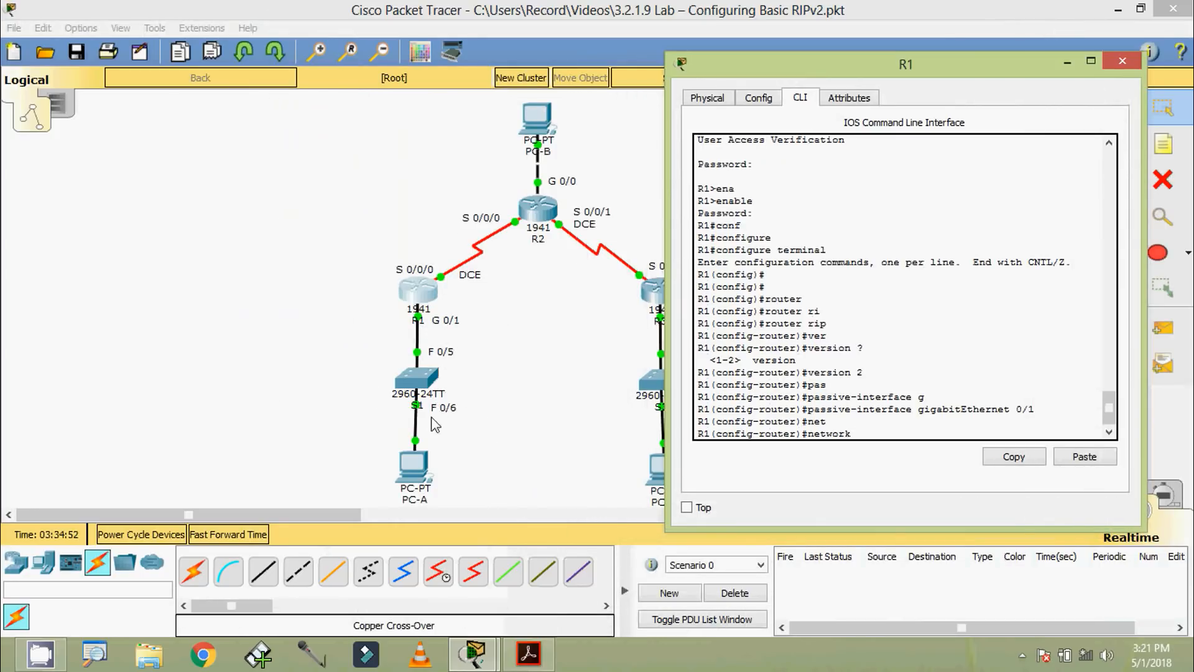
{"action": "left_click_drag", "start_coordinate": [771, 77], "coordinate": [477, 59]}
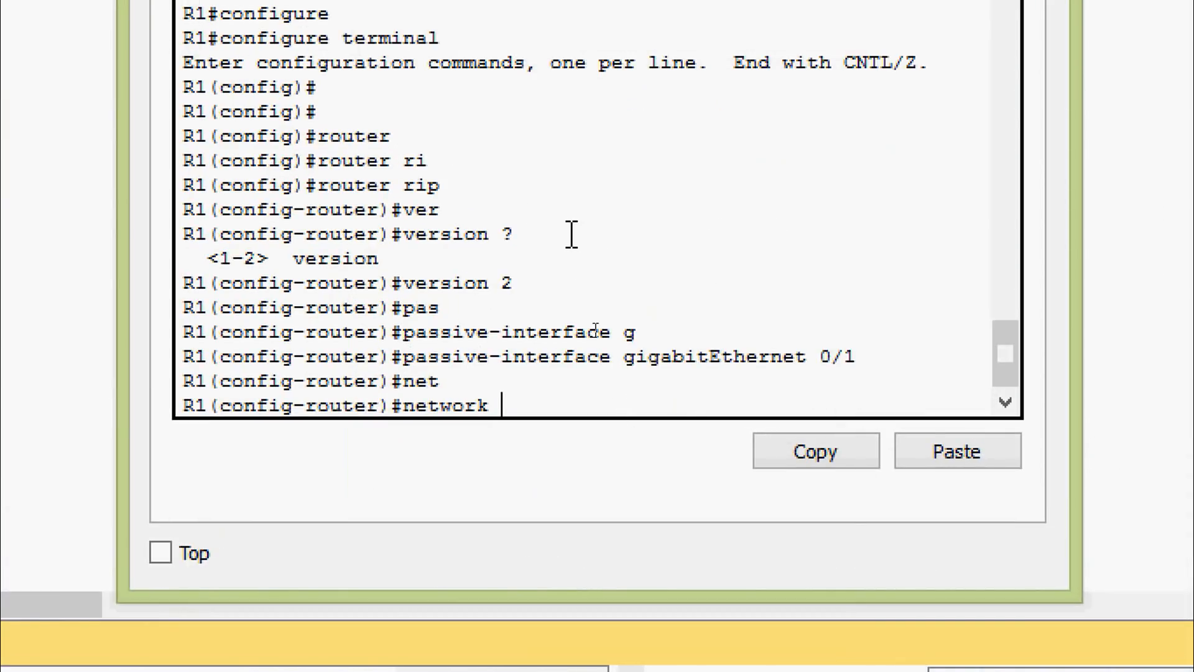
{"action": "type", "text": "172.30.0.0"}
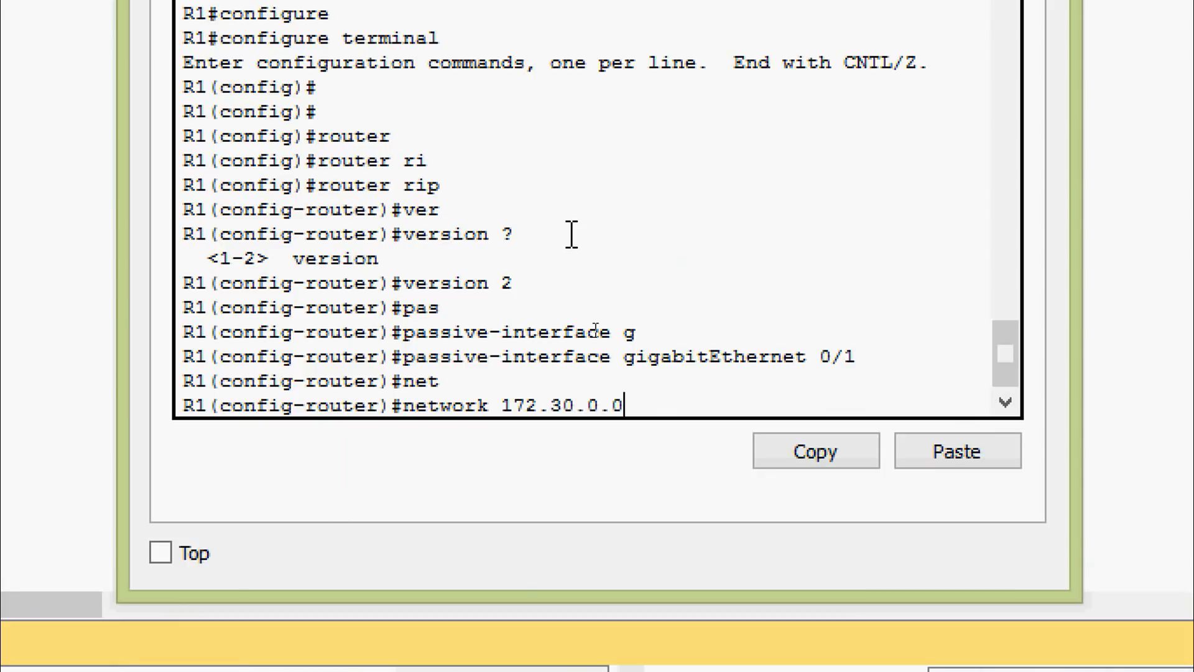
{"action": "key", "text": "Return"}
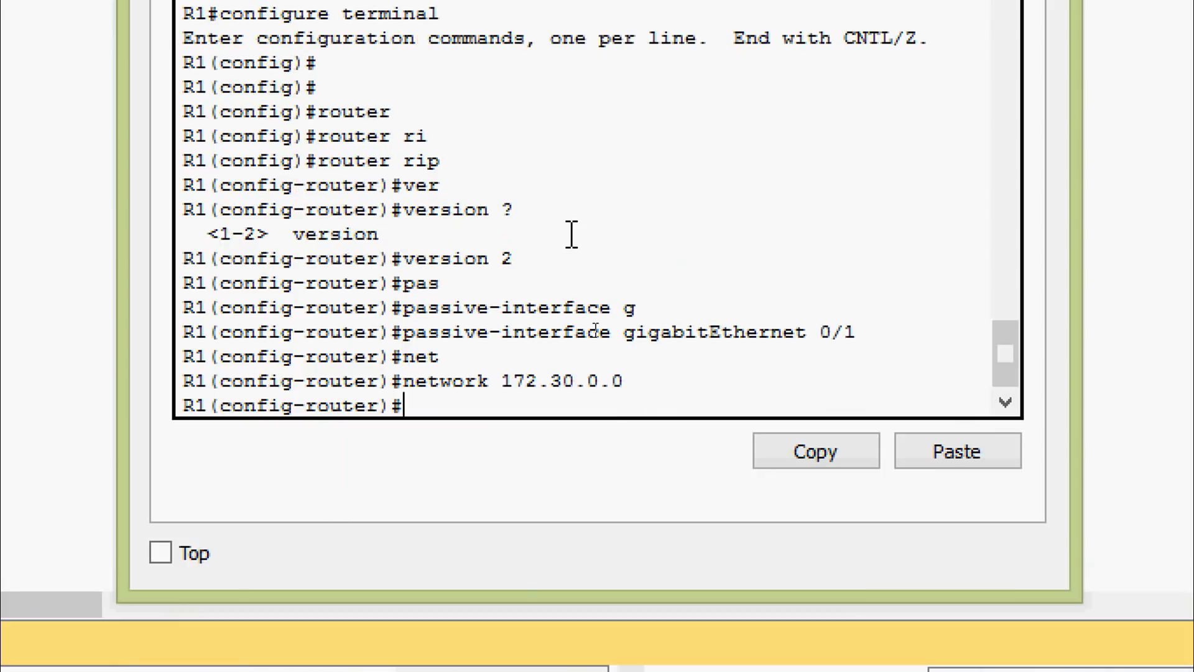
Step: Advertise network 10.0.0.0 in R1's RIP configuration
{"action": "type", "text": "net"}
{"action": "key", "text": "Tab"}
{"action": "type", "text": "10.0"}
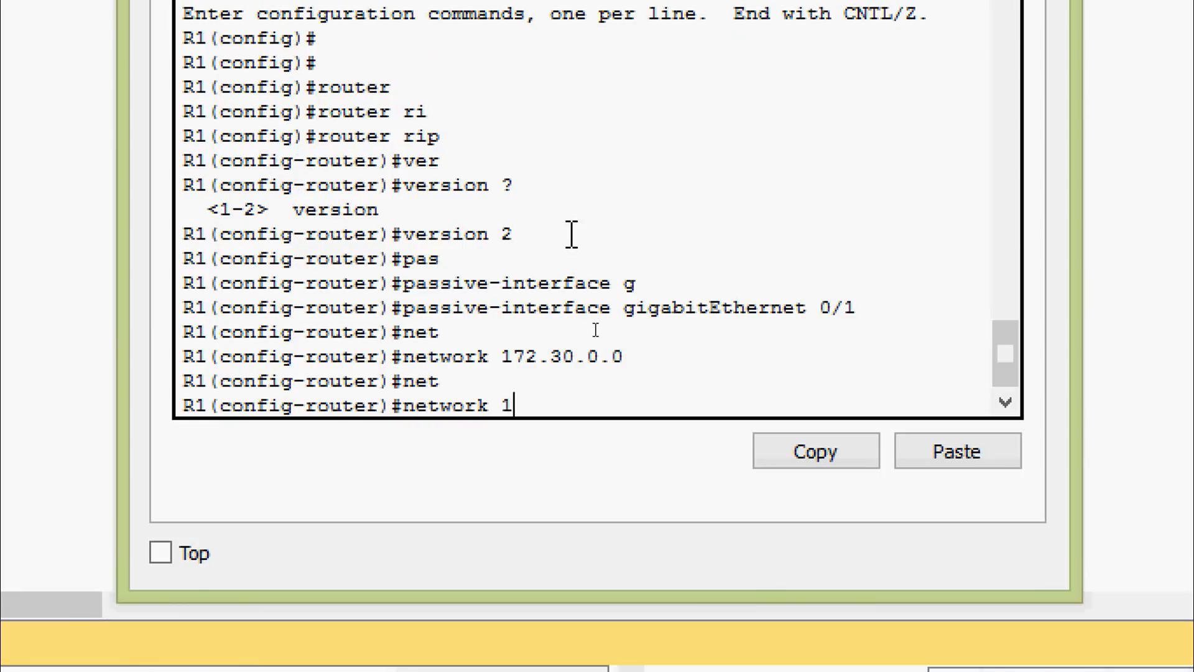
{"action": "type", "text": ".0.0"}
{"action": "key", "text": "Return"}
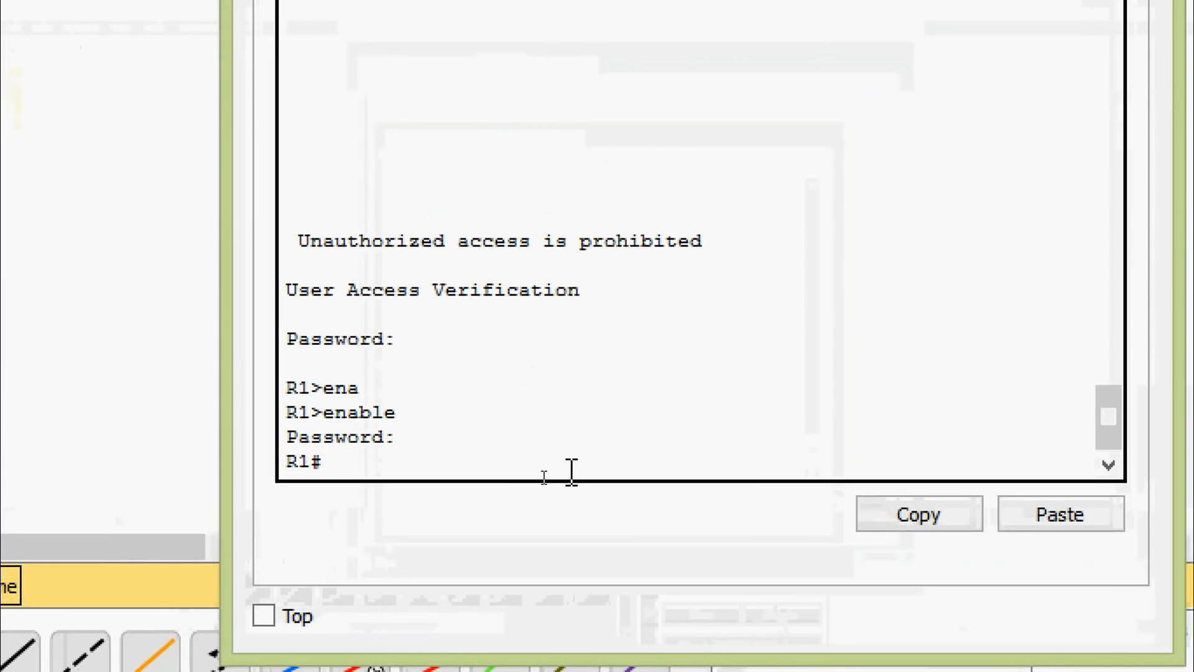
Step: Display R1's IP routing table with show ip route and examine its 10.0.0.0/8 and 172.30.0.0/16 entries
{"action": "type", "text": "sh"}
{"action": "key", "text": "Tab"}
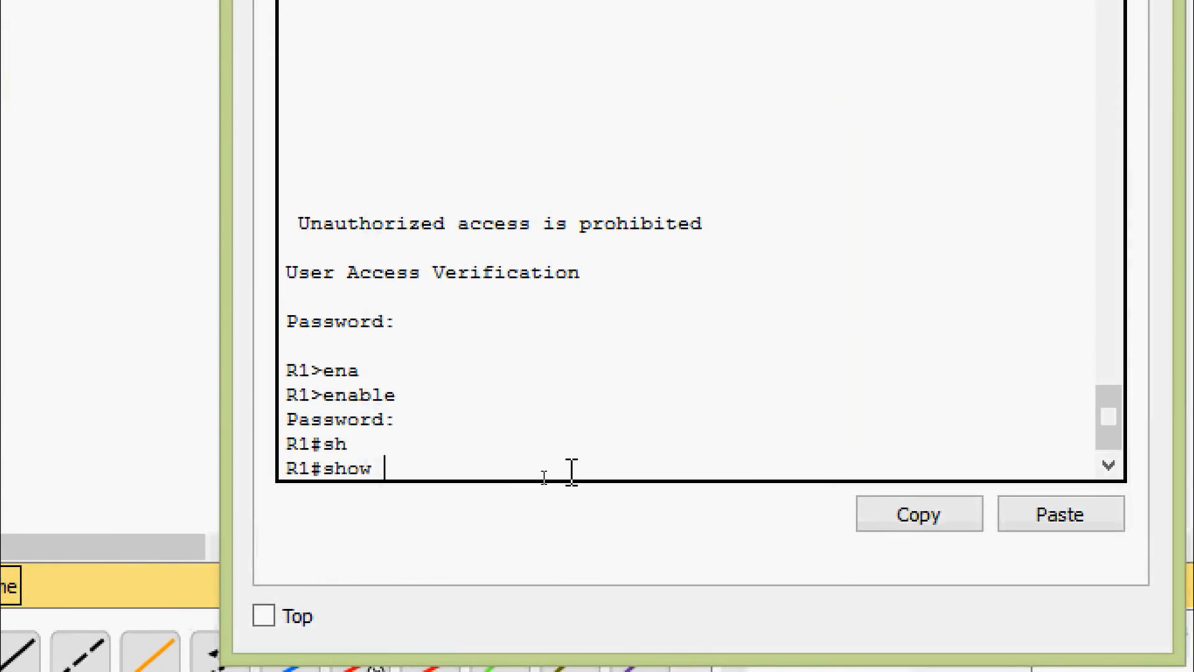
{"action": "type", "text": "ip rou"}
{"action": "key", "text": "Tab"}
{"action": "key", "text": "Return"}
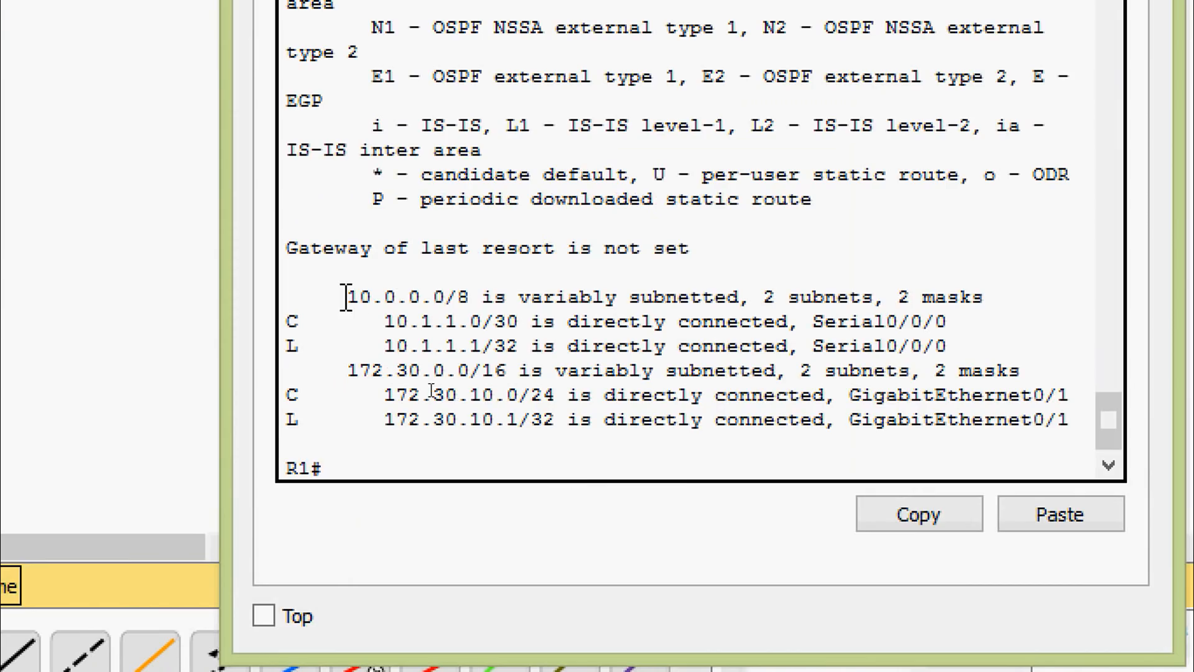
{"action": "left_click_drag", "start_coordinate": [342, 298], "coordinate": [484, 296]}
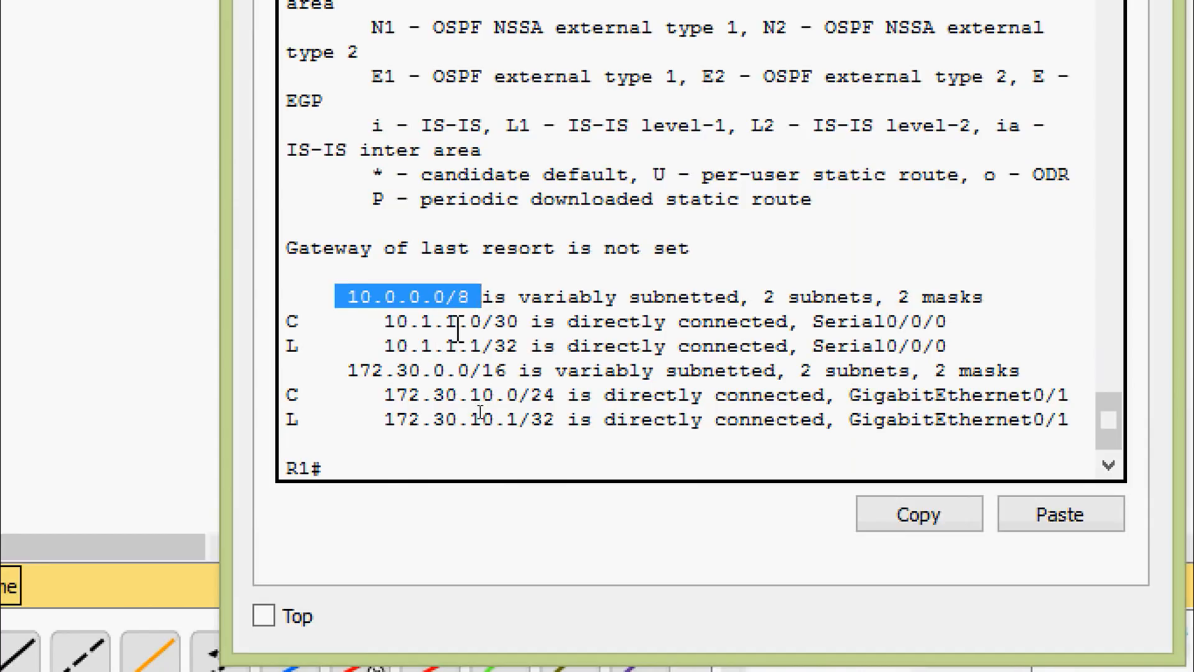
{"action": "left_click_drag", "start_coordinate": [351, 370], "coordinate": [623, 380]}
{"action": "left_click", "coordinate": [628, 377]}
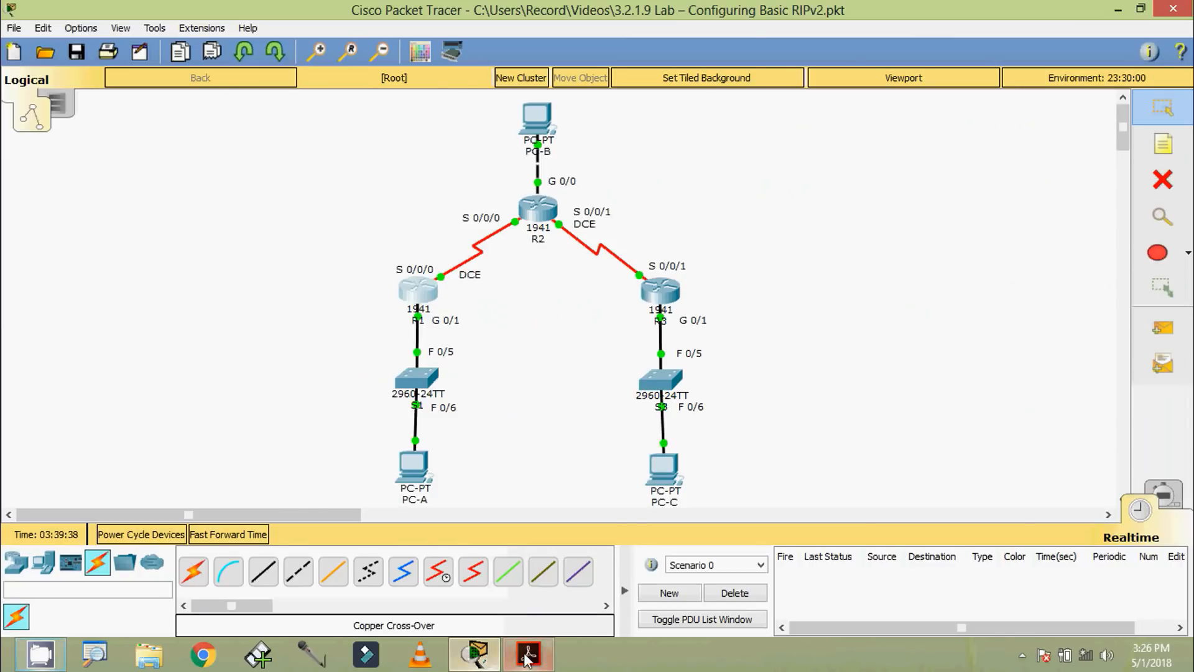
Step: Switch to the lab PDF in Adobe Acrobat Reader to read the RIPv2 routing instructions, and return to Packet Tracer
{"action": "left_click", "coordinate": [528, 653]}
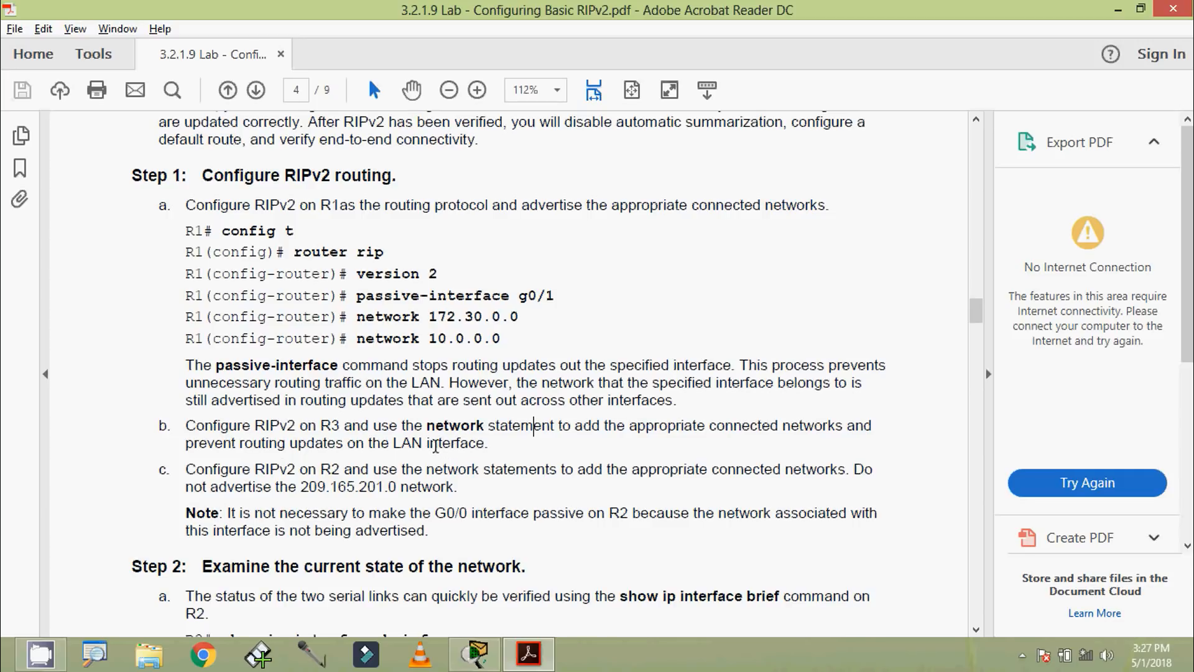
{"action": "key", "text": "alt+Tab"}
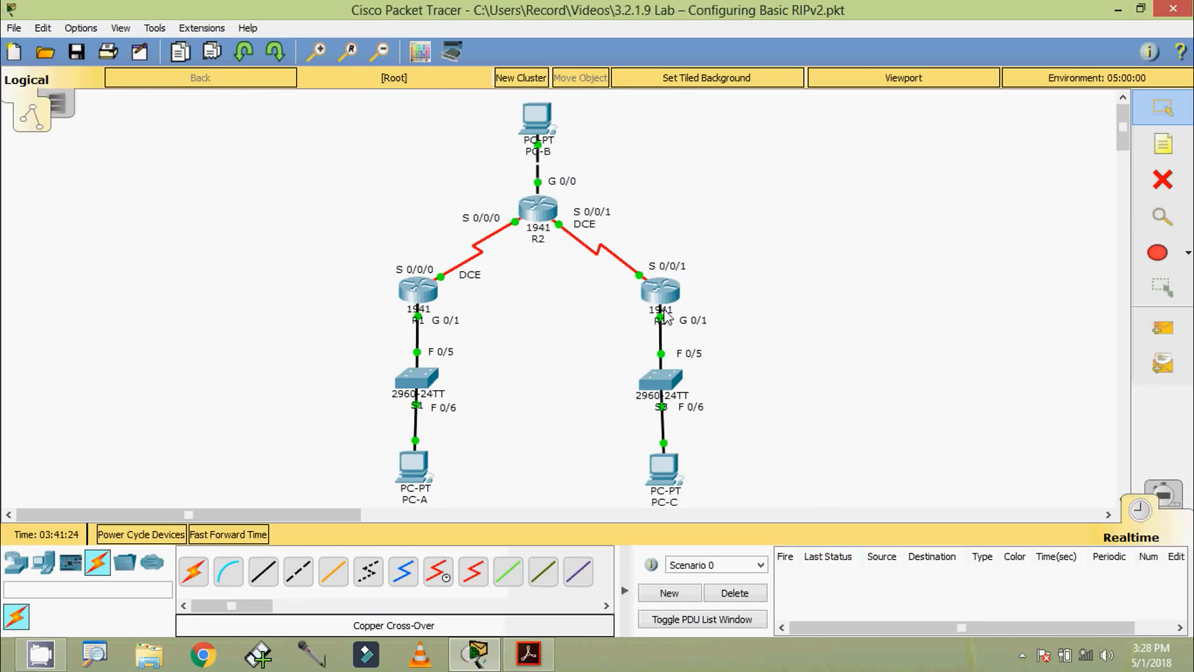
Step: Open router R3's command line, log in with the console password, and enter privileged EXEC mode using the enable password
{"action": "left_click", "coordinate": [640, 291]}
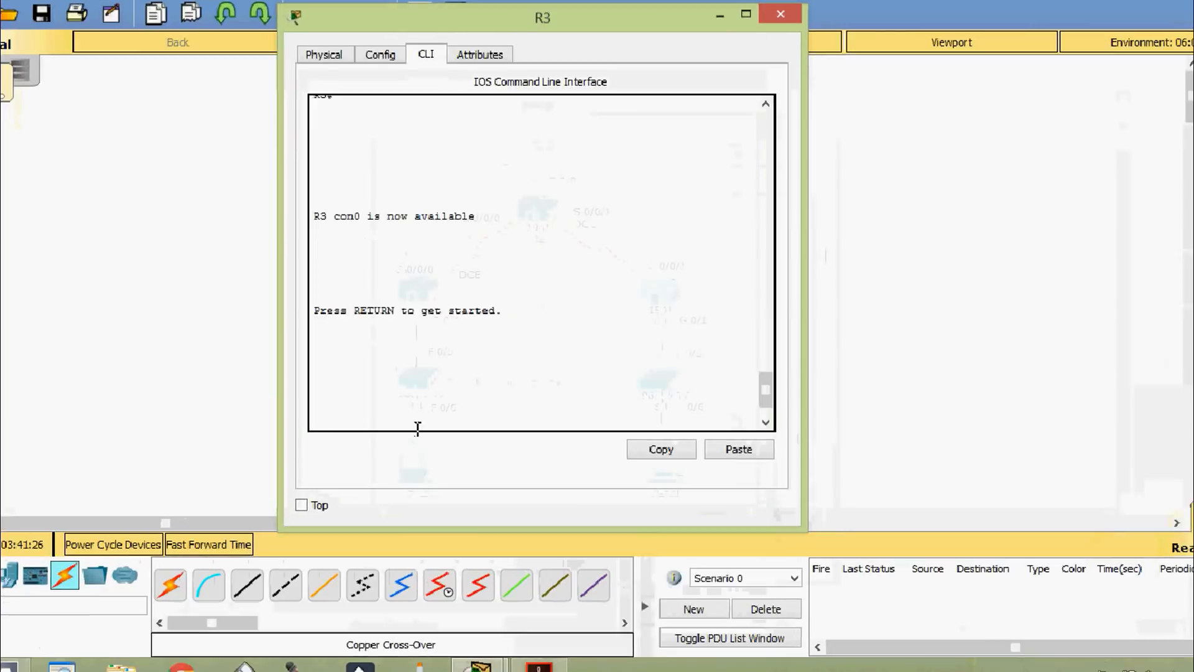
{"action": "key", "text": "Return"}
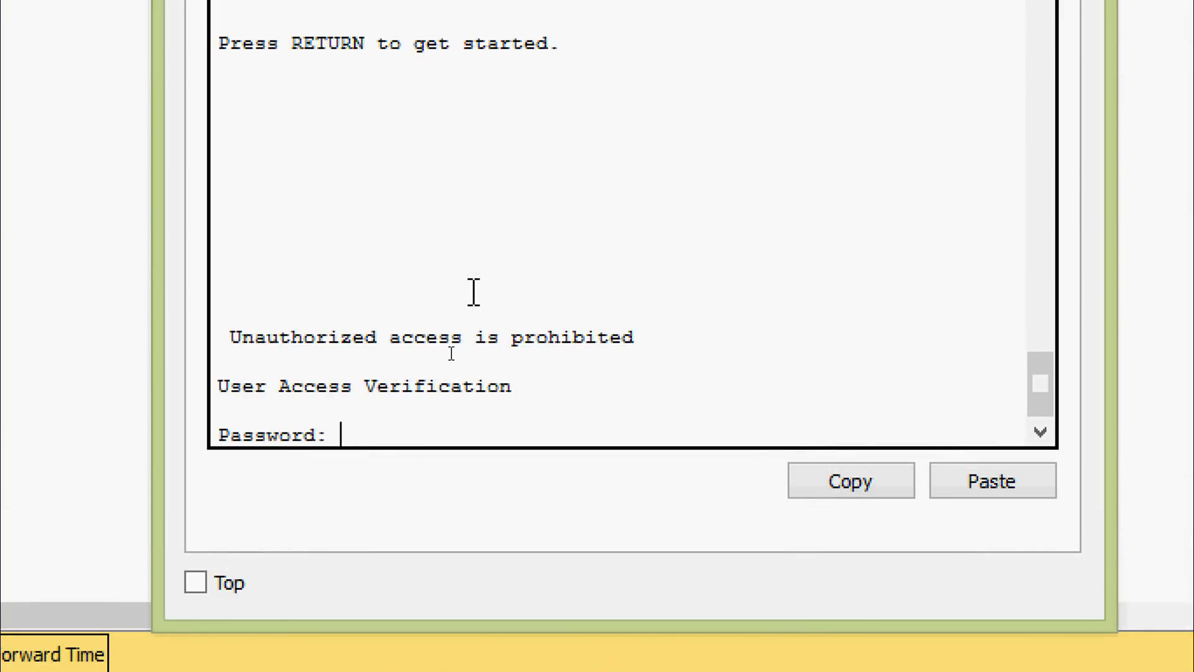
{"action": "key", "text": "Return"}
{"action": "type", "text": "ena"}
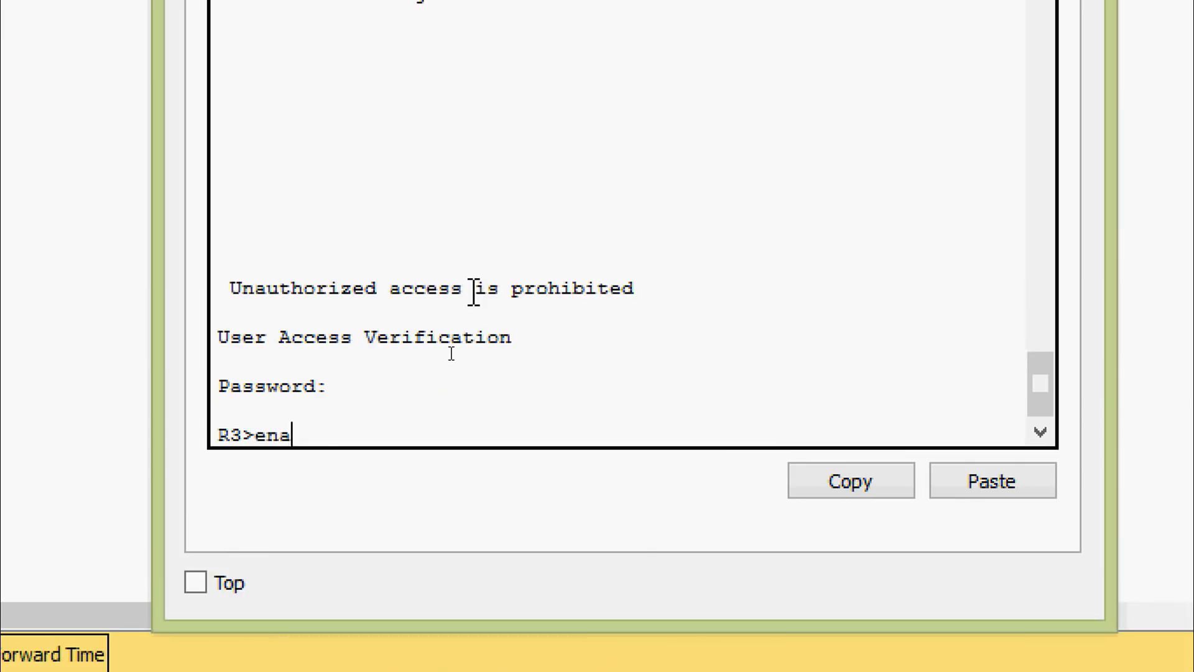
{"action": "key", "text": "Tab"}
{"action": "key", "text": "Return"}
{"action": "key", "text": "Return"}
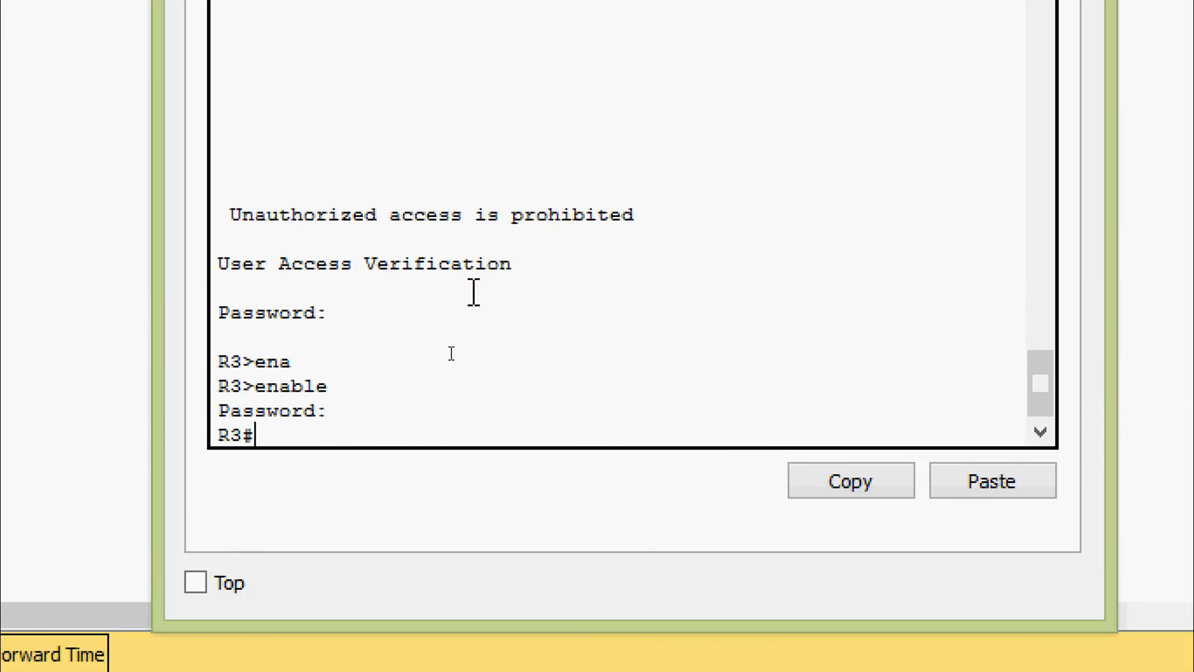
Step: Display R3's IP routing table with show ip route to identify its directly connected networks
{"action": "type", "text": "sh"}
{"action": "key", "text": "Tab"}
{"action": "type", "text": "ip rou"}
{"action": "key", "text": "Tab"}
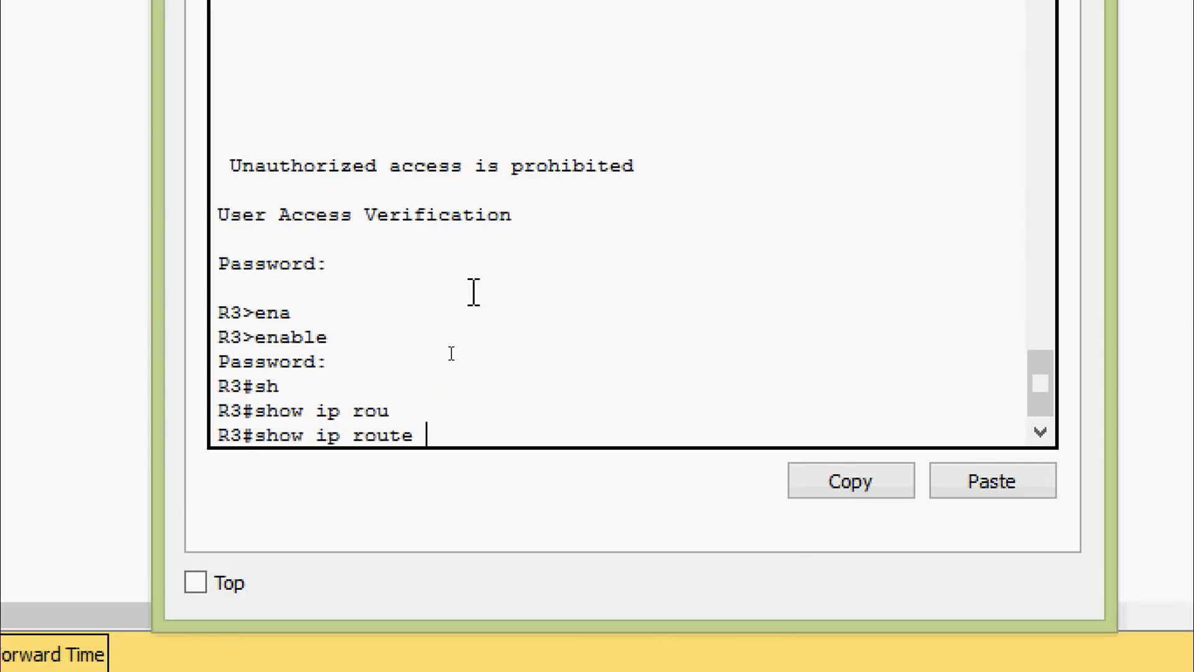
{"action": "key", "text": "Return"}
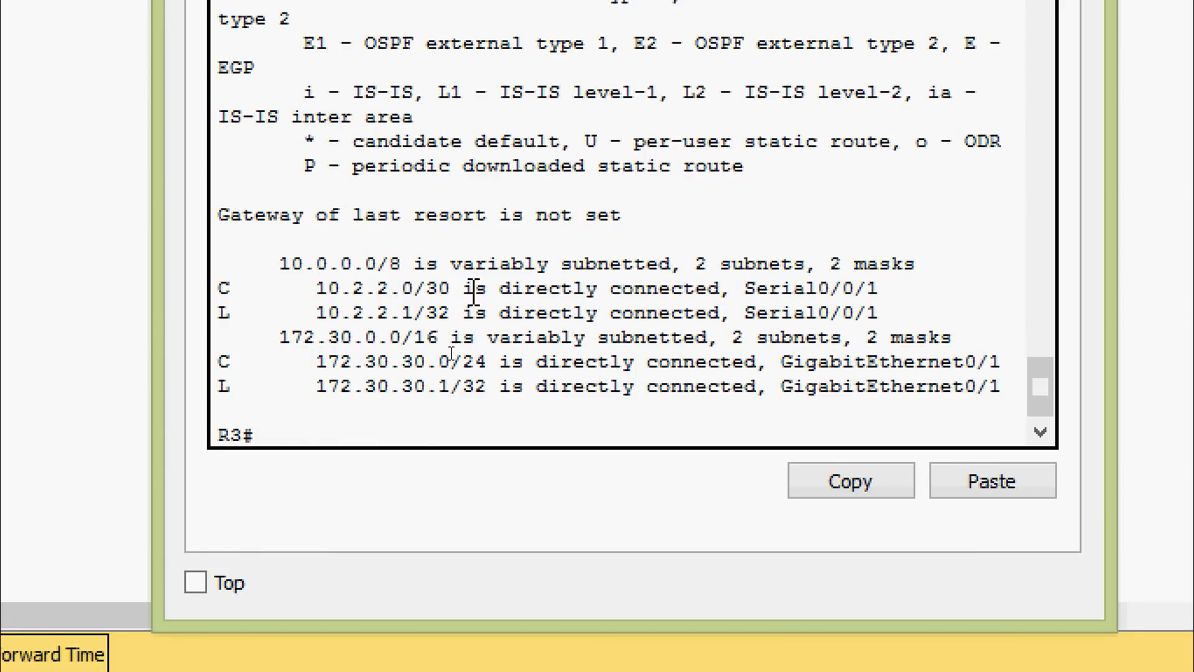
Step: Enter global configuration mode on R3 with configure t
{"action": "type", "text": "conf"}
{"action": "key", "text": "Tab"}
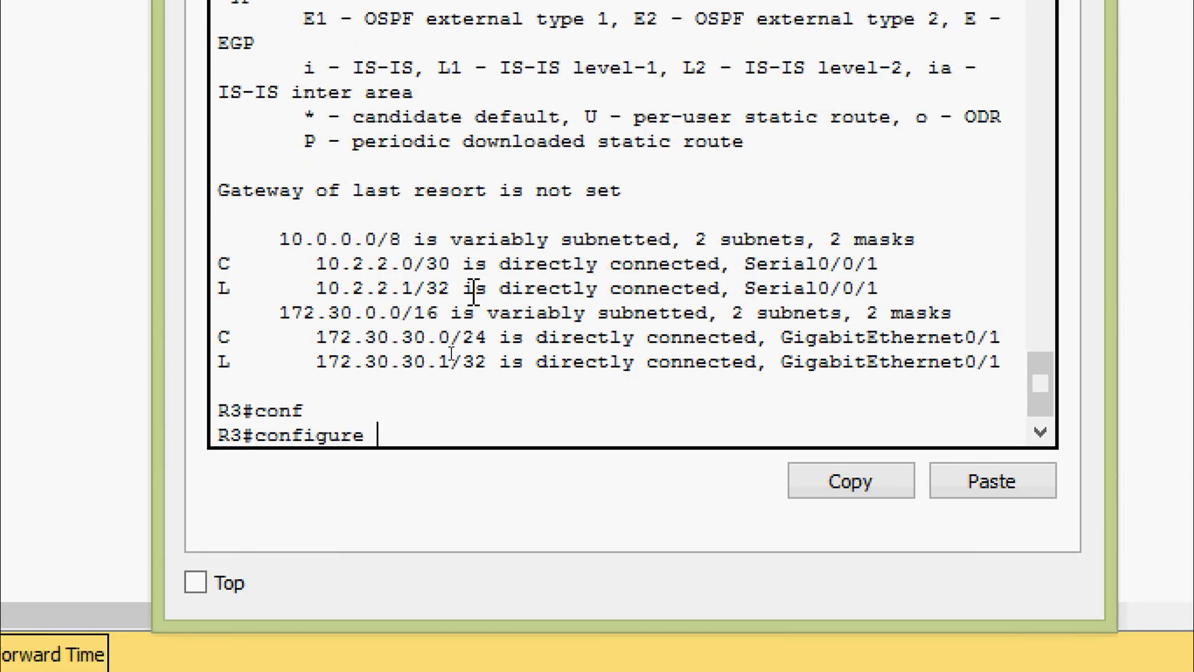
{"action": "type", "text": "t"}
{"action": "key", "text": "Return"}
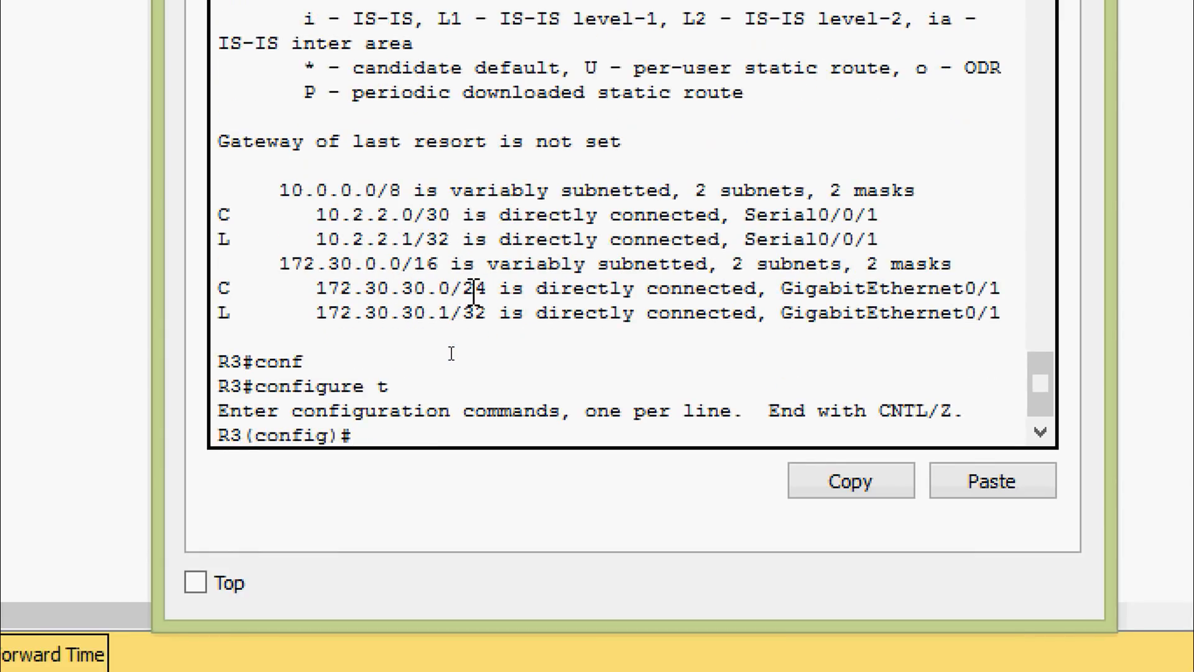
Step: Enter RIP router configuration on R3 with router rip and set the protocol to version 2
{"action": "type", "text": "router"}
{"action": "key", "text": "Tab"}
{"action": "type", "text": "r"}
{"action": "key", "text": "Tab"}
{"action": "key", "text": "Return"}
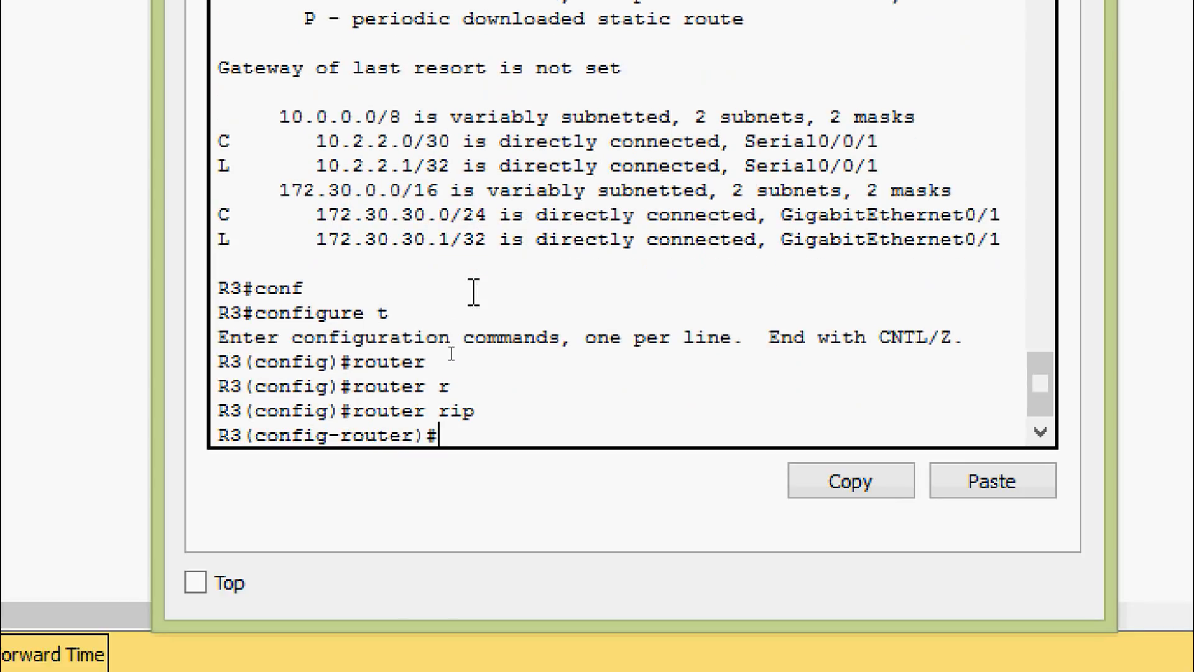
{"action": "type", "text": "ver"}
{"action": "key", "text": "Tab"}
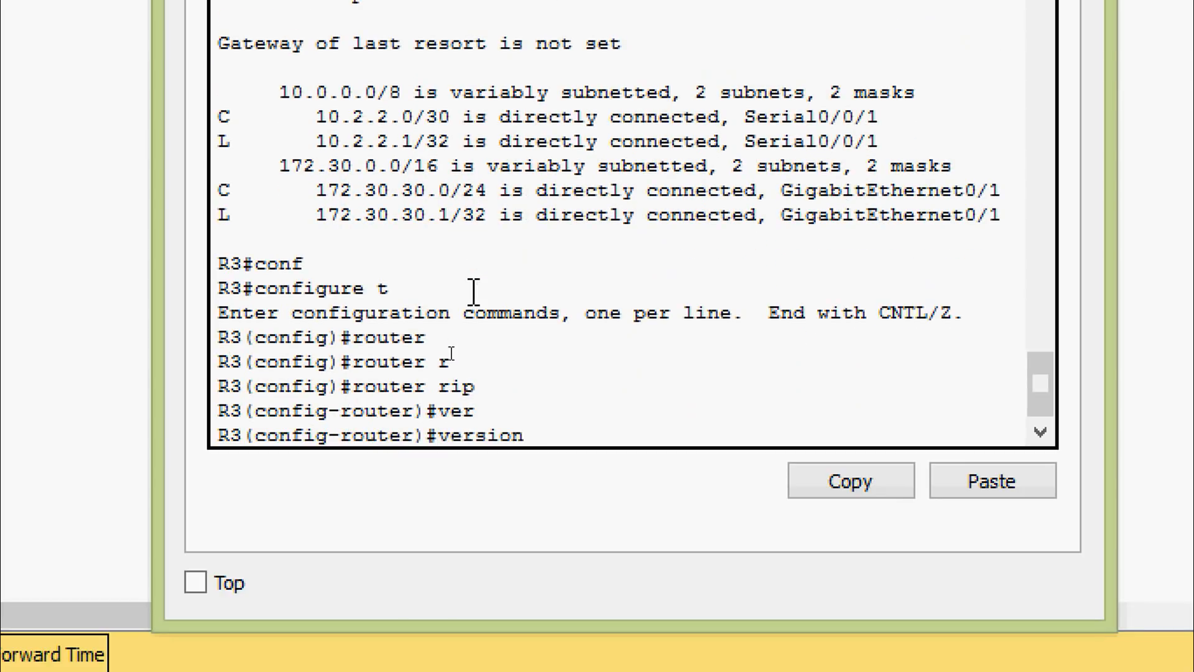
{"action": "type", "text": "2"}
{"action": "key", "text": "Return"}
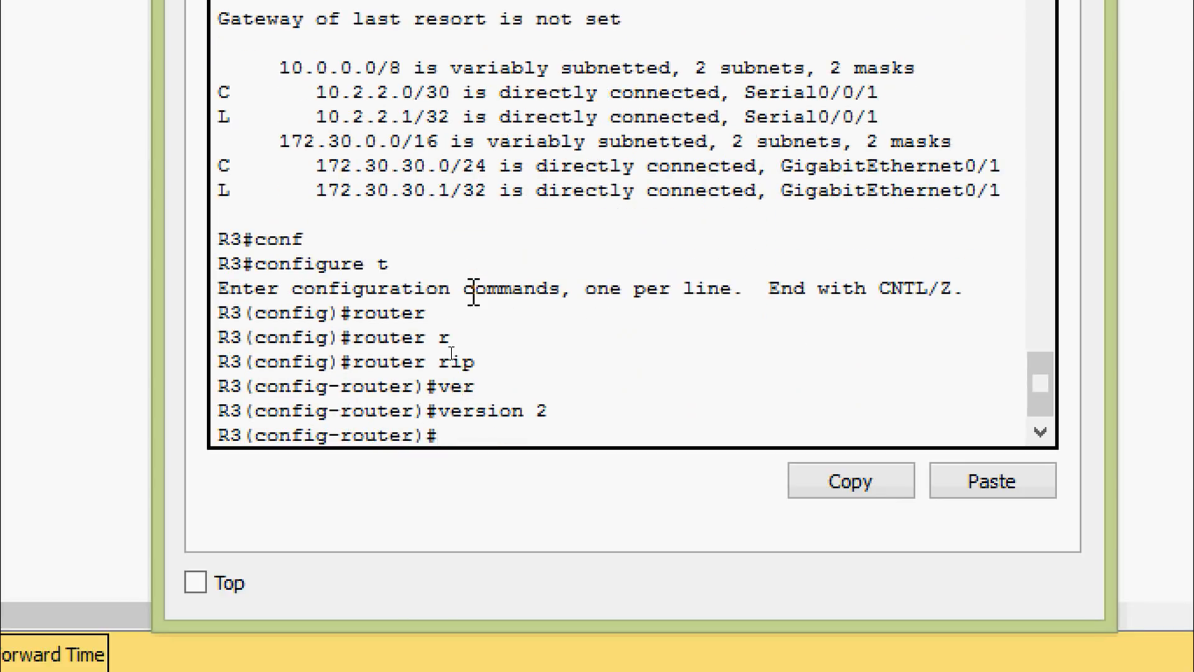
Step: Make R3's LAN interface GigabitEthernet 0/1 passive for RIP with the passive-interface command
{"action": "type", "text": "pas"}
{"action": "key", "text": "Tab"}
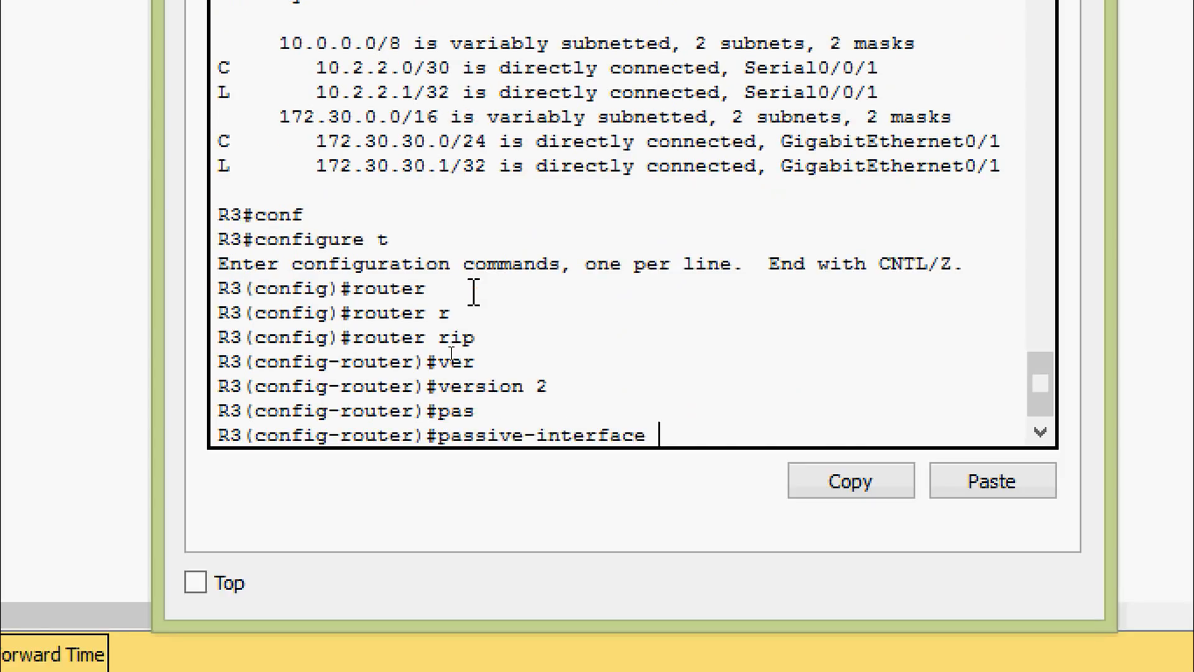
{"action": "type", "text": "g"}
{"action": "key", "text": "Tab"}
{"action": "type", "text": "0/1"}
{"action": "key", "text": "Return"}
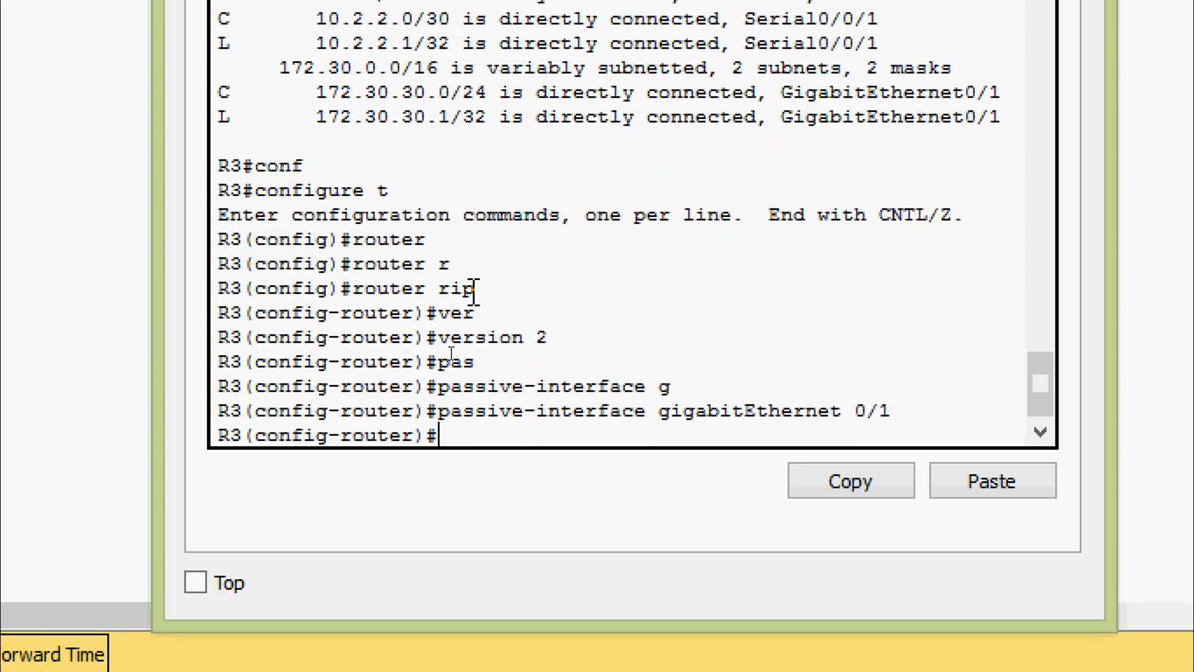
Step: Advertise network 10.0.0.0 in R3's RIP configuration, copying the address from the routing table output
{"action": "type", "text": "net"}
{"action": "key", "text": "Tab"}
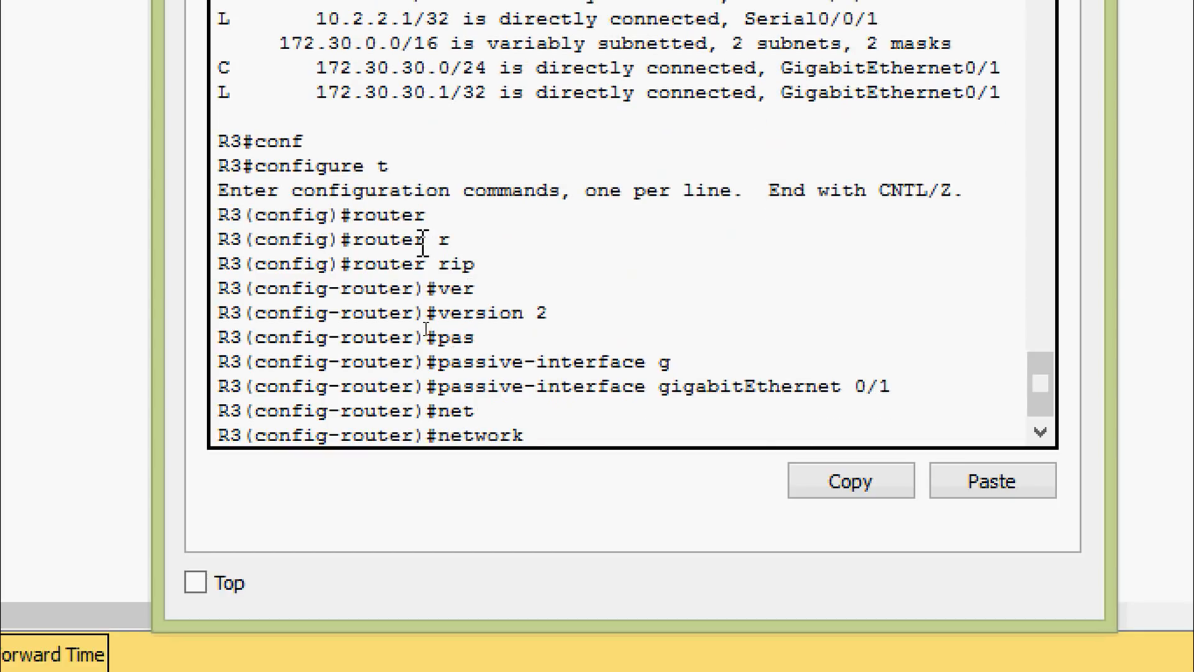
{"action": "scroll", "coordinate": [426, 246], "scroll_direction": "up", "scroll_amount": 2}
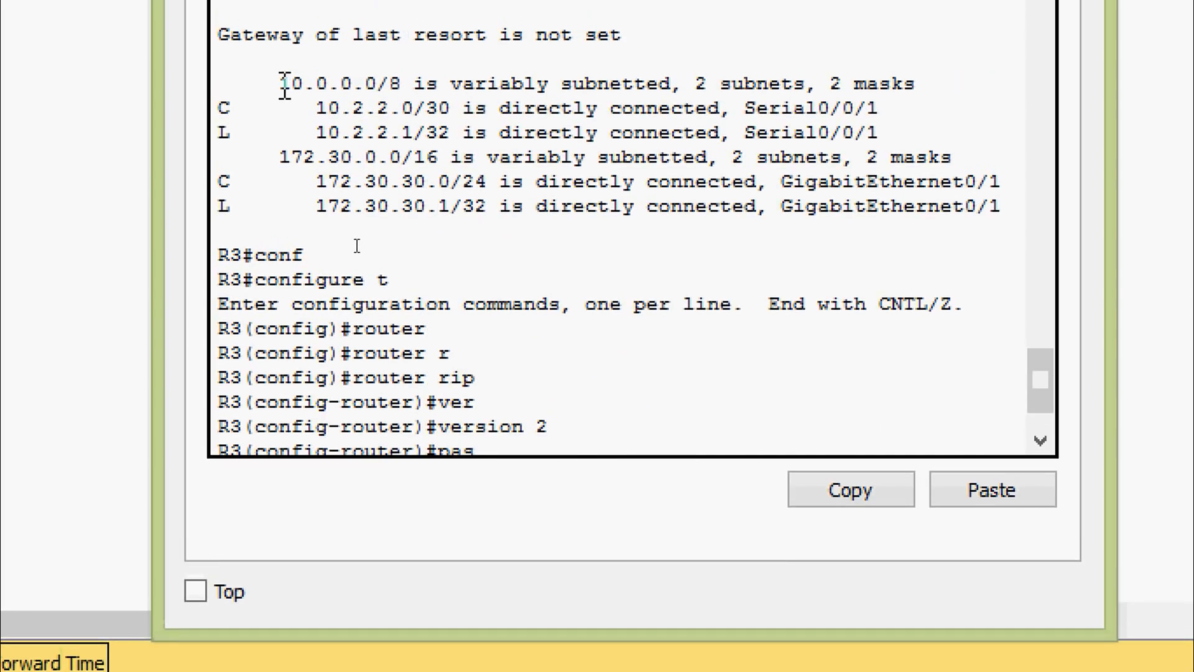
{"action": "left_click_drag", "start_coordinate": [279, 75], "coordinate": [377, 87]}
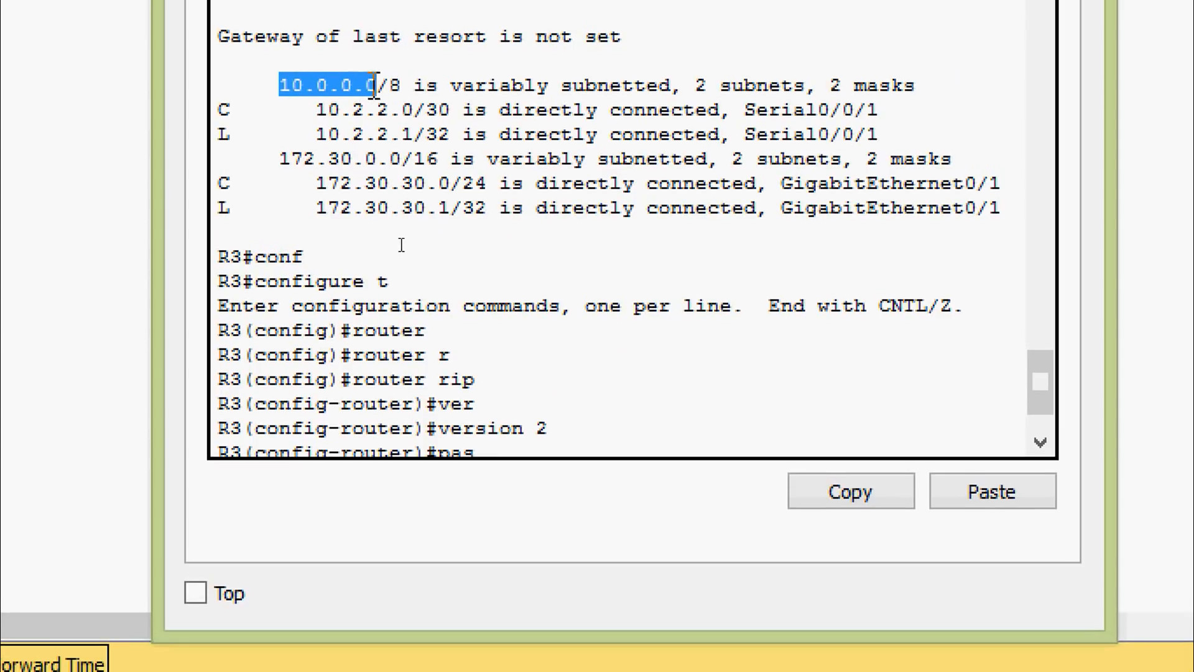
{"action": "right_click", "coordinate": [373, 88]}
{"action": "left_click", "coordinate": [445, 107]}
{"action": "scroll", "coordinate": [492, 336], "scroll_direction": "down", "scroll_amount": 2}
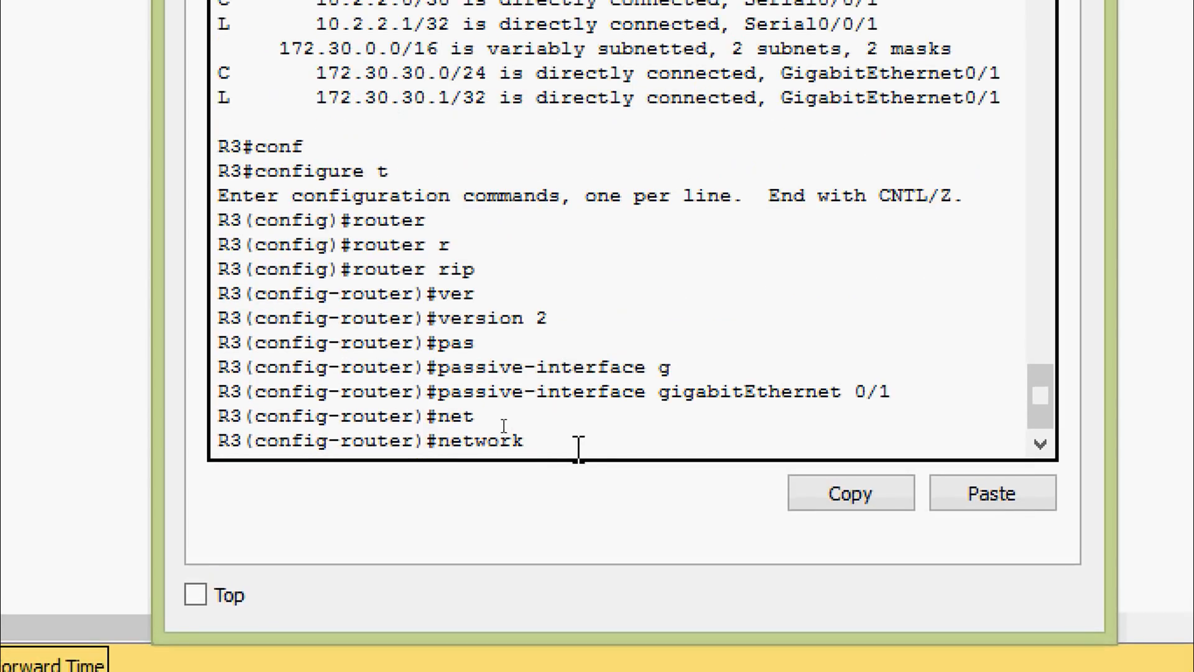
{"action": "right_click", "coordinate": [577, 440]}
{"action": "left_click", "coordinate": [600, 490]}
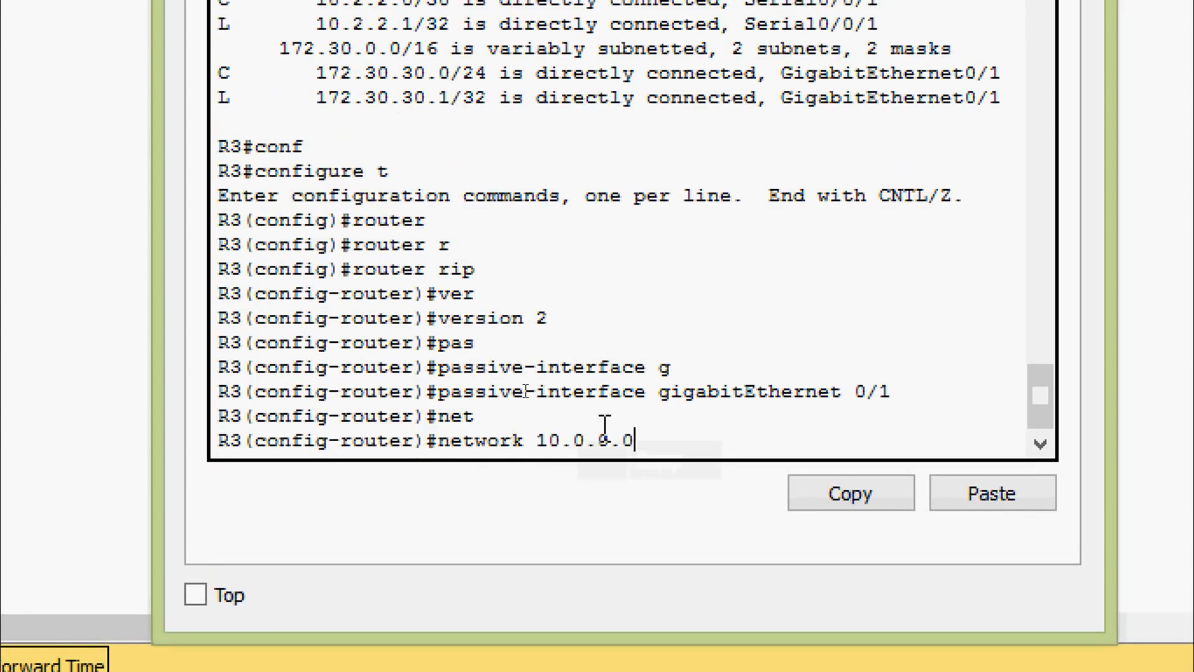
{"action": "key", "text": "Return"}
Step: Advertise network 172.30.0.0 in R3's RIP configuration, copying the address from the routing table output
{"action": "type", "text": "net"}
{"action": "key", "text": "Tab"}
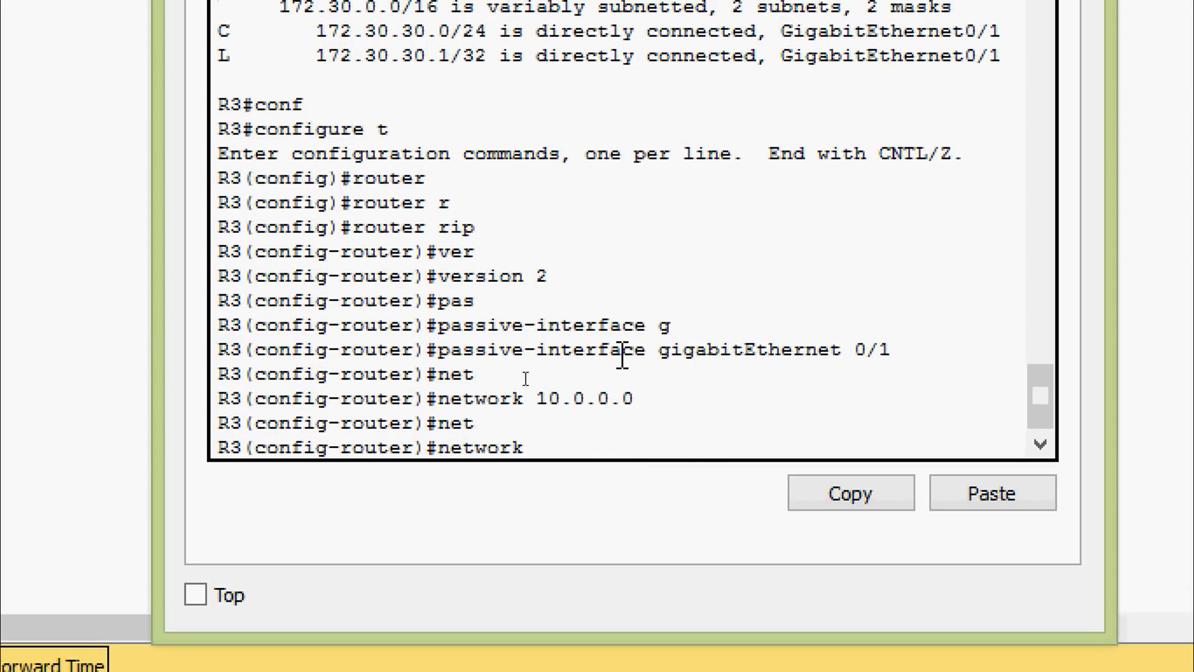
{"action": "scroll", "coordinate": [635, 299], "scroll_direction": "up", "scroll_amount": 3}
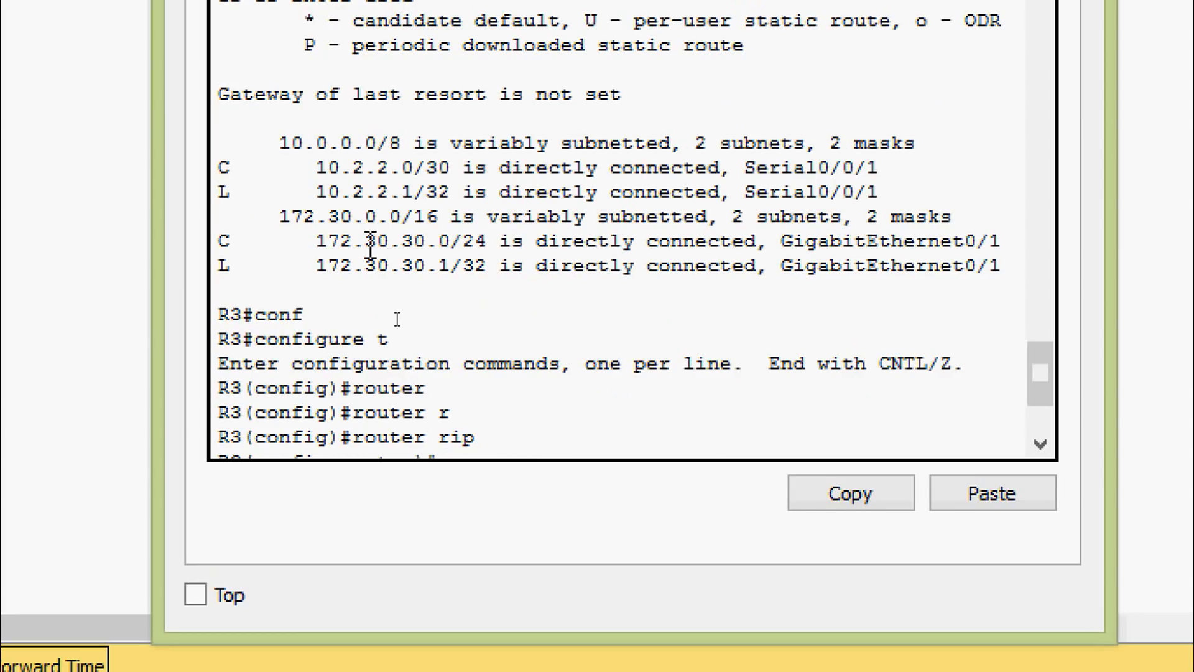
{"action": "left_click_drag", "start_coordinate": [280, 218], "coordinate": [403, 217]}
{"action": "right_click", "coordinate": [396, 225]}
{"action": "left_click", "coordinate": [429, 240]}
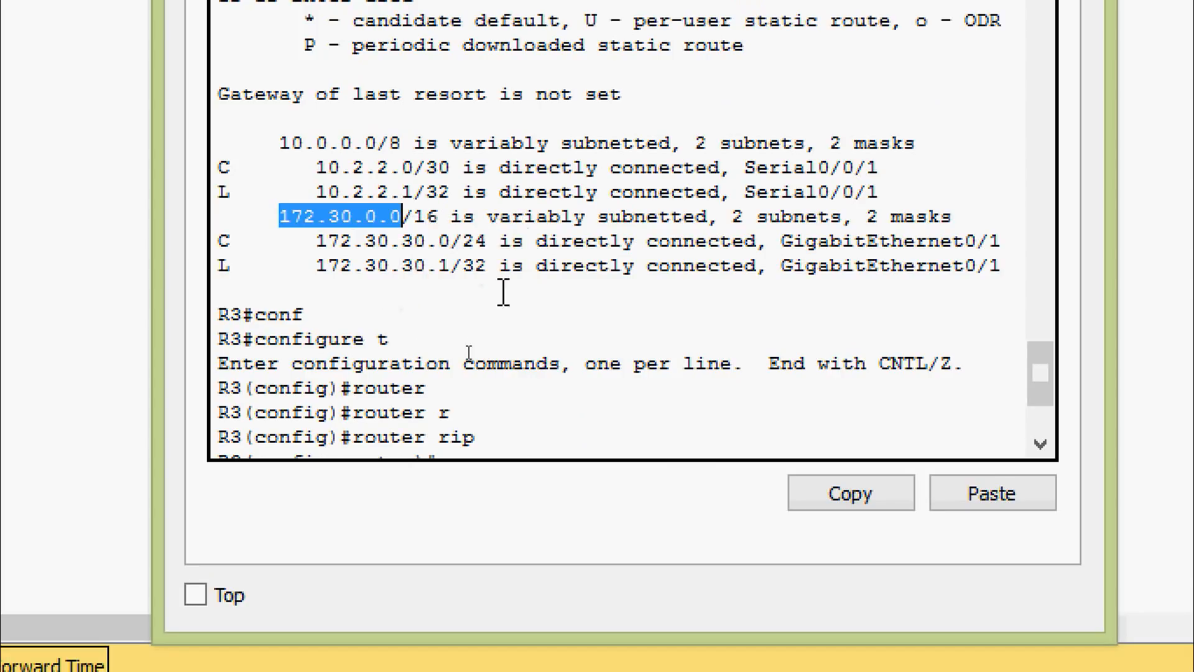
{"action": "scroll", "coordinate": [517, 358], "scroll_direction": "down", "scroll_amount": 3}
{"action": "right_click", "coordinate": [544, 439]}
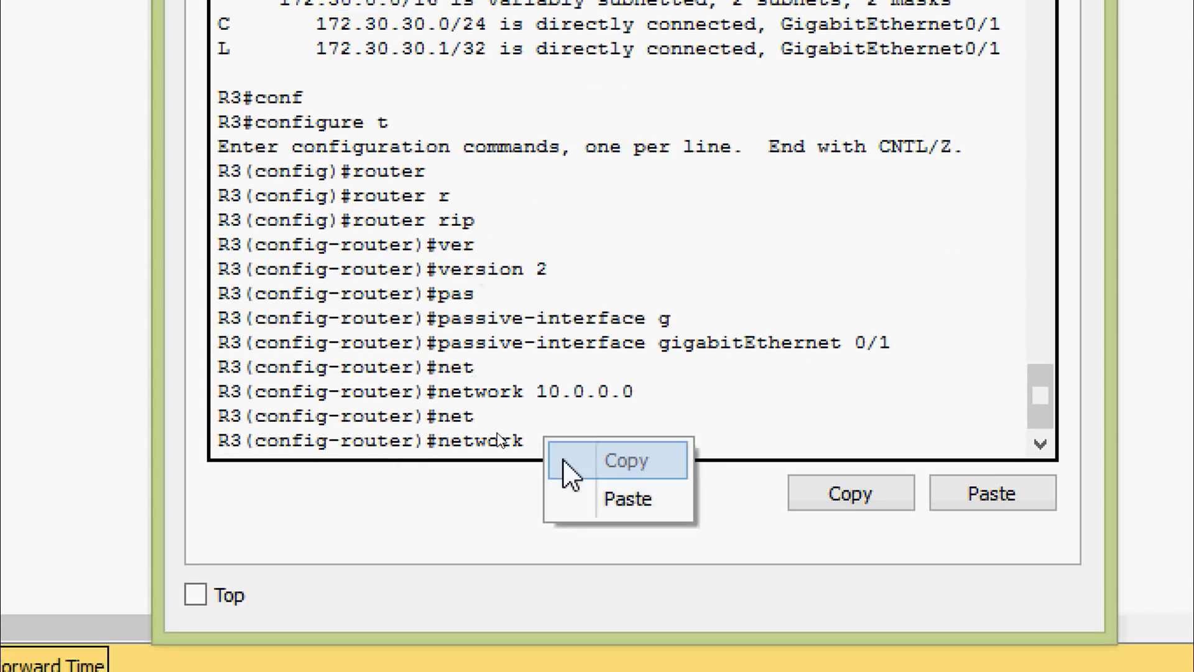
{"action": "left_click", "coordinate": [627, 498]}
{"action": "key", "text": "Return"}
{"action": "key", "text": "Return"}
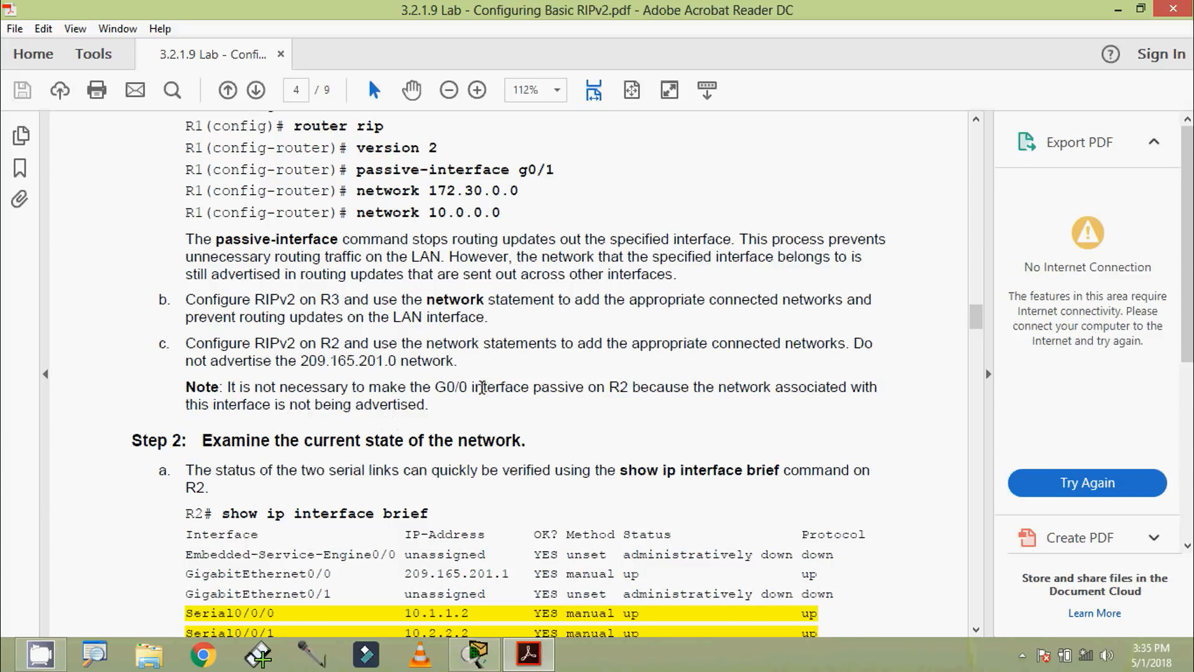
Step: Switch from the lab PDF back to Packet Tracer and examine router R2's links in the topology
{"action": "key", "text": "alt+Tab"}
{"action": "left_click", "coordinate": [530, 224]}
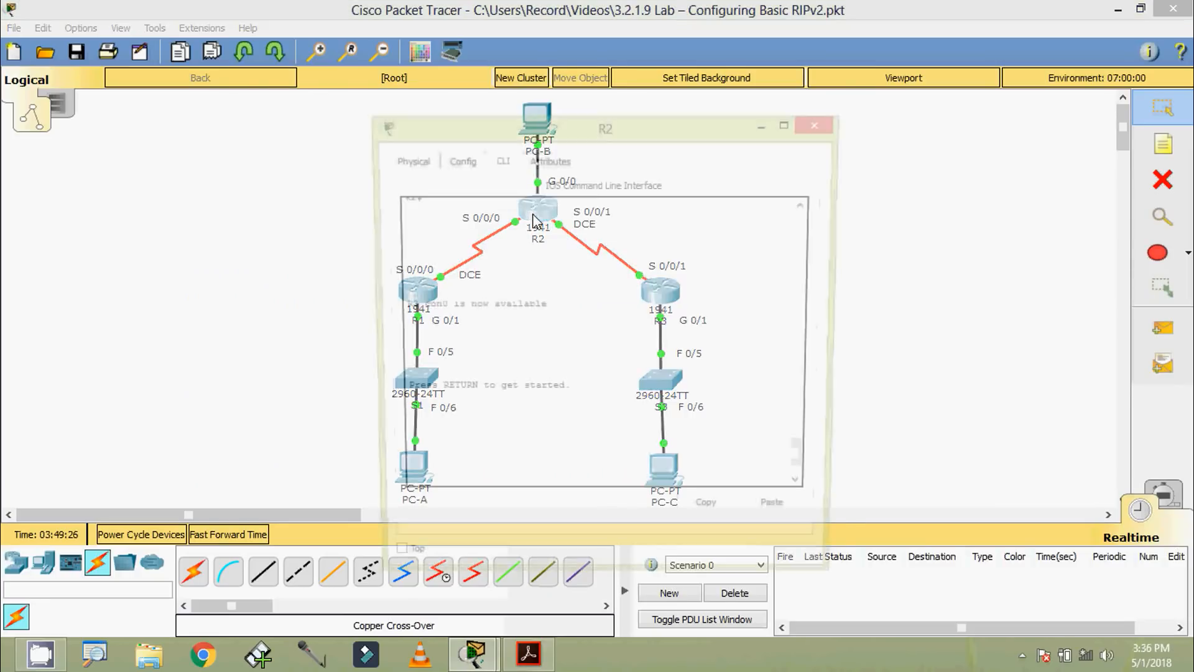
{"action": "left_click", "coordinate": [822, 125]}
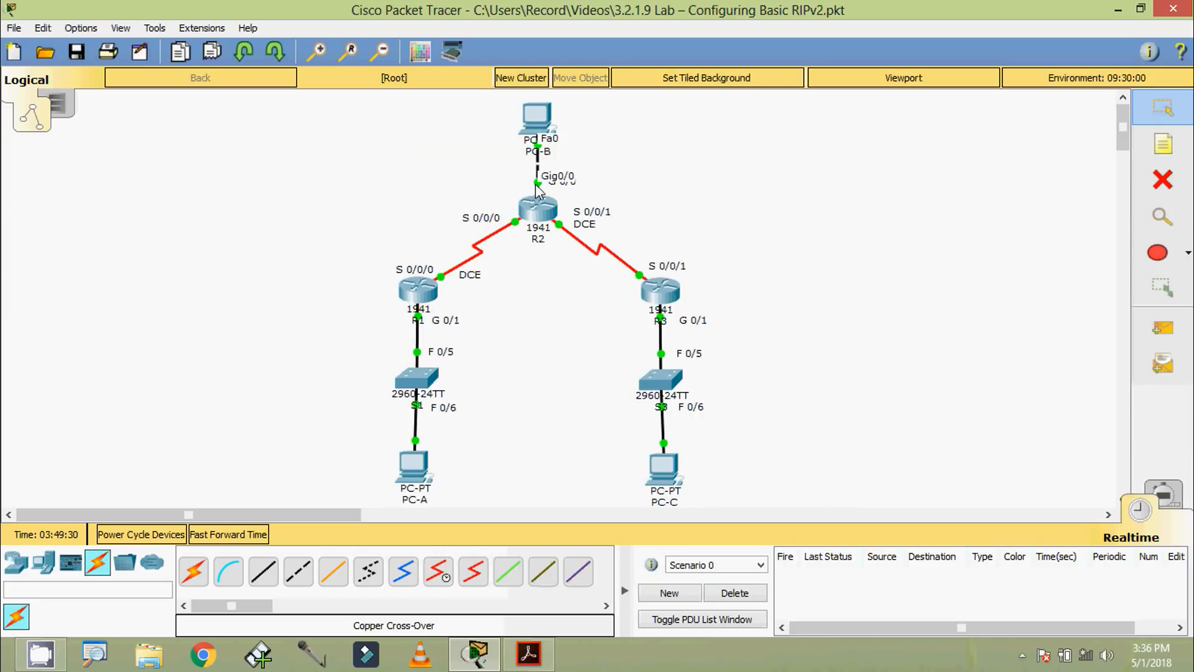
Step: Open router R2's command line, log in with the console password, and enter privileged EXEC mode using the enable password
{"action": "left_click", "coordinate": [537, 209]}
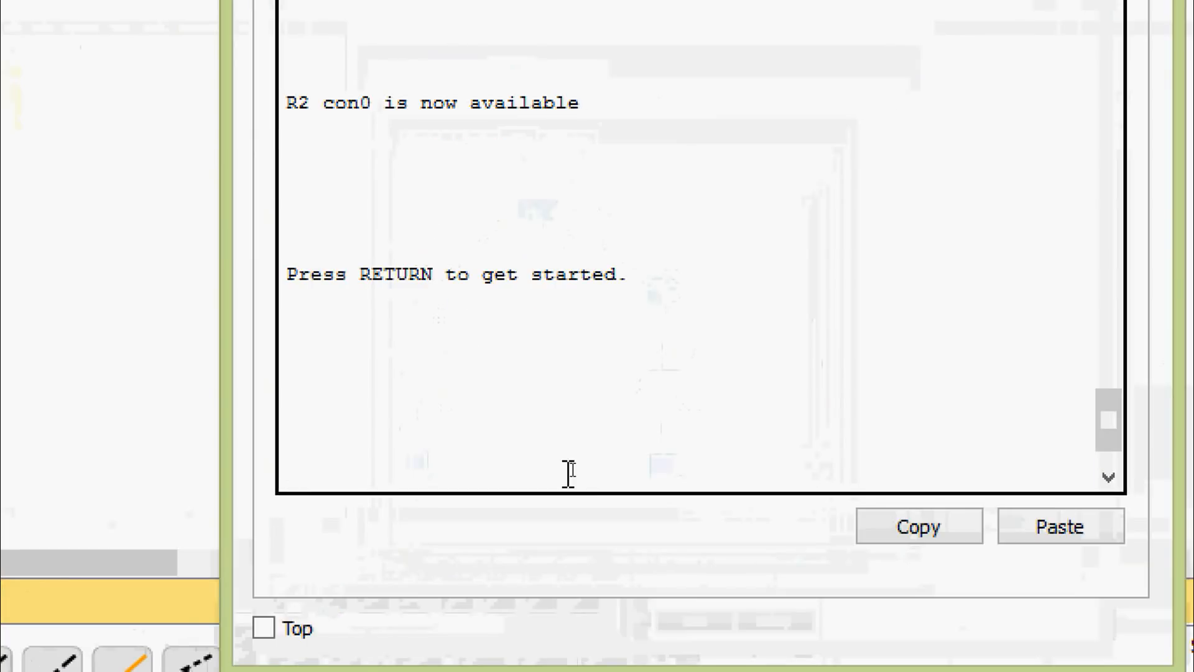
{"action": "key", "text": "Return"}
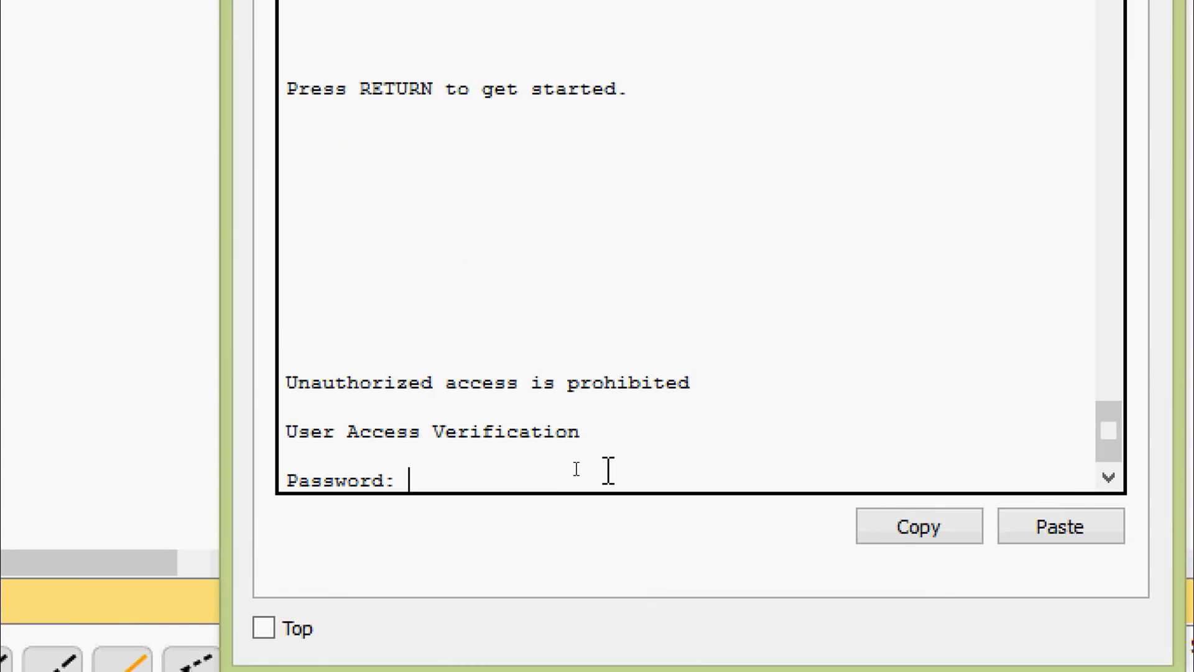
{"action": "type", "text": "cisco"}
{"action": "key", "text": "Return"}
{"action": "type", "text": "ena"}
{"action": "key", "text": "Tab"}
{"action": "key", "text": "Return"}
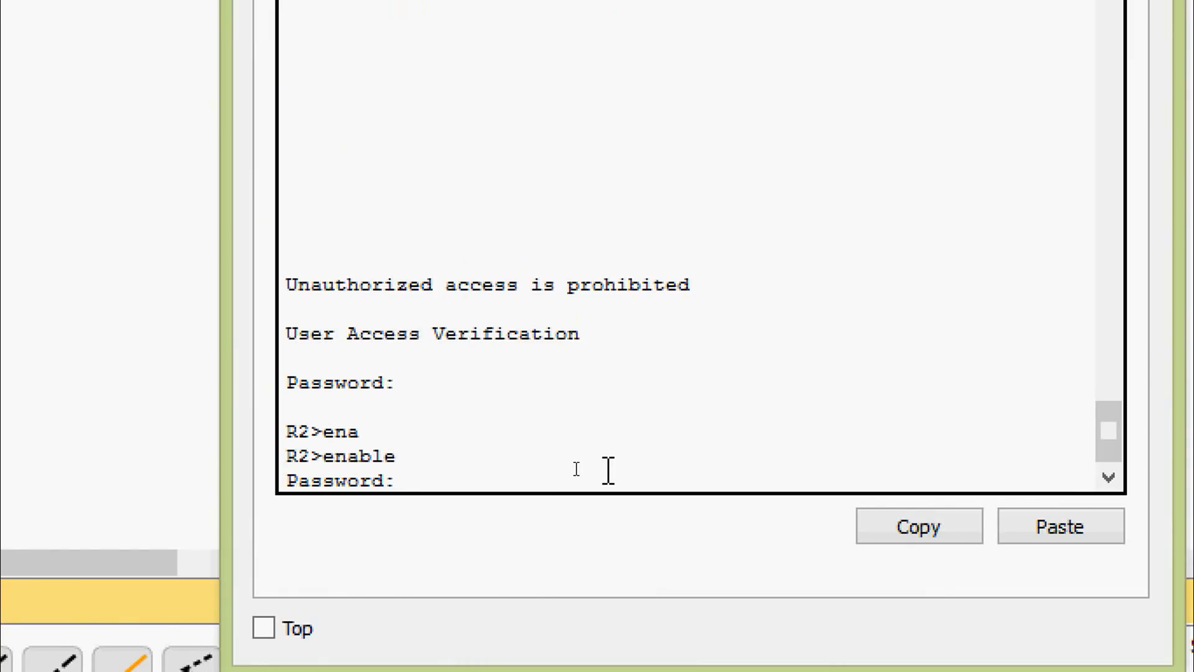
{"action": "key", "text": "Return"}
Step: Display R2's full IP routing table with show ip route
{"action": "type", "text": "sh"}
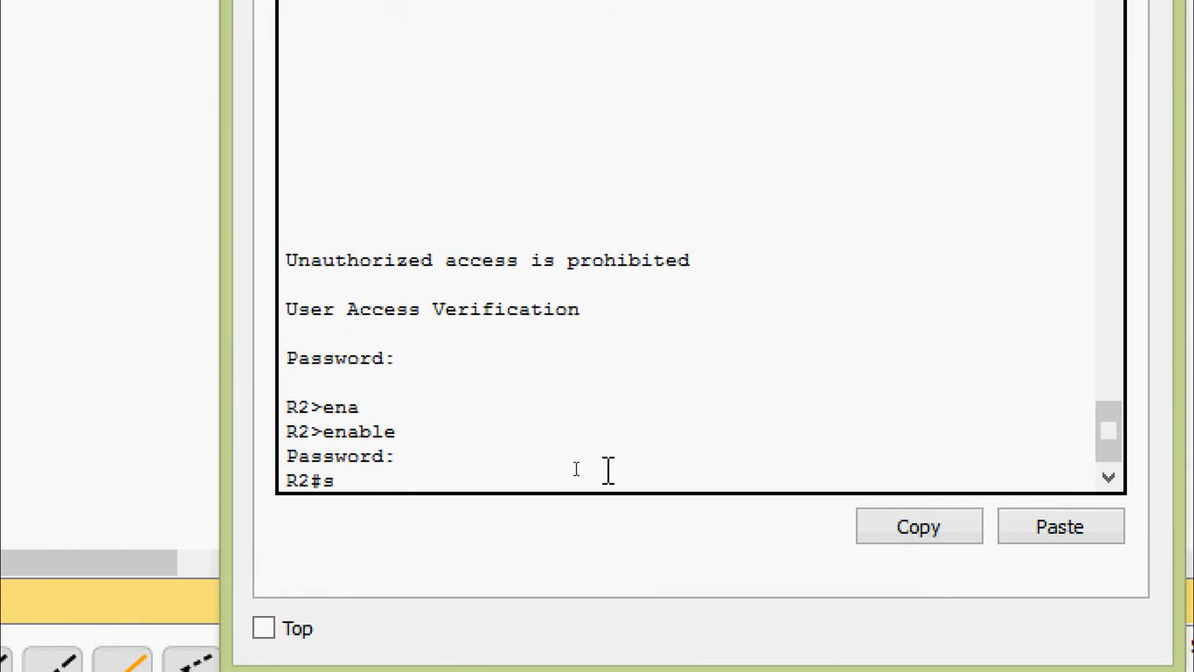
{"action": "key", "text": "Tab"}
{"action": "type", "text": "ip rou"}
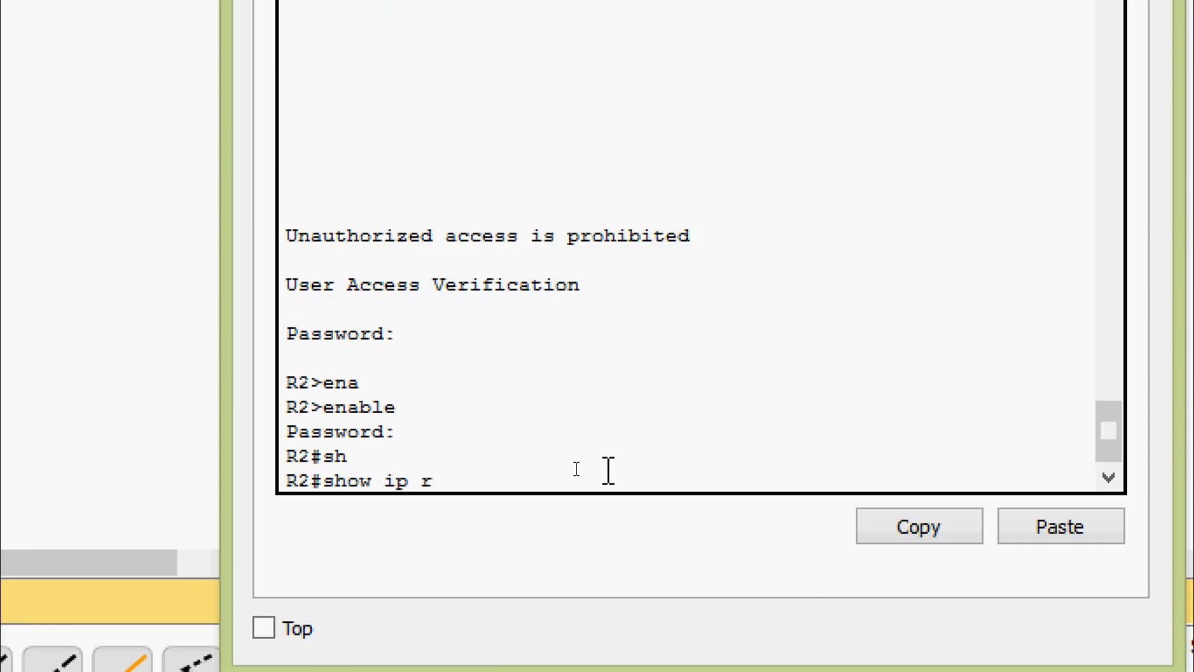
{"action": "key", "text": "Tab"}
{"action": "key", "text": "Return"}
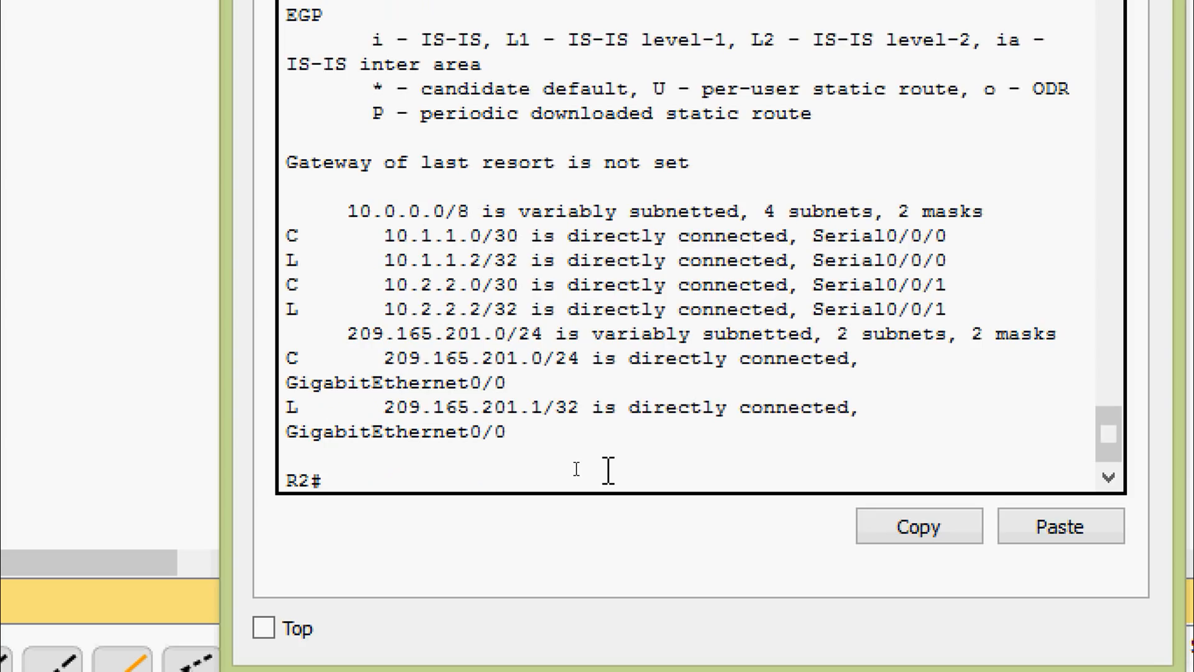
{"action": "scroll", "coordinate": [547, 436], "scroll_direction": "down", "scroll_amount": 1}
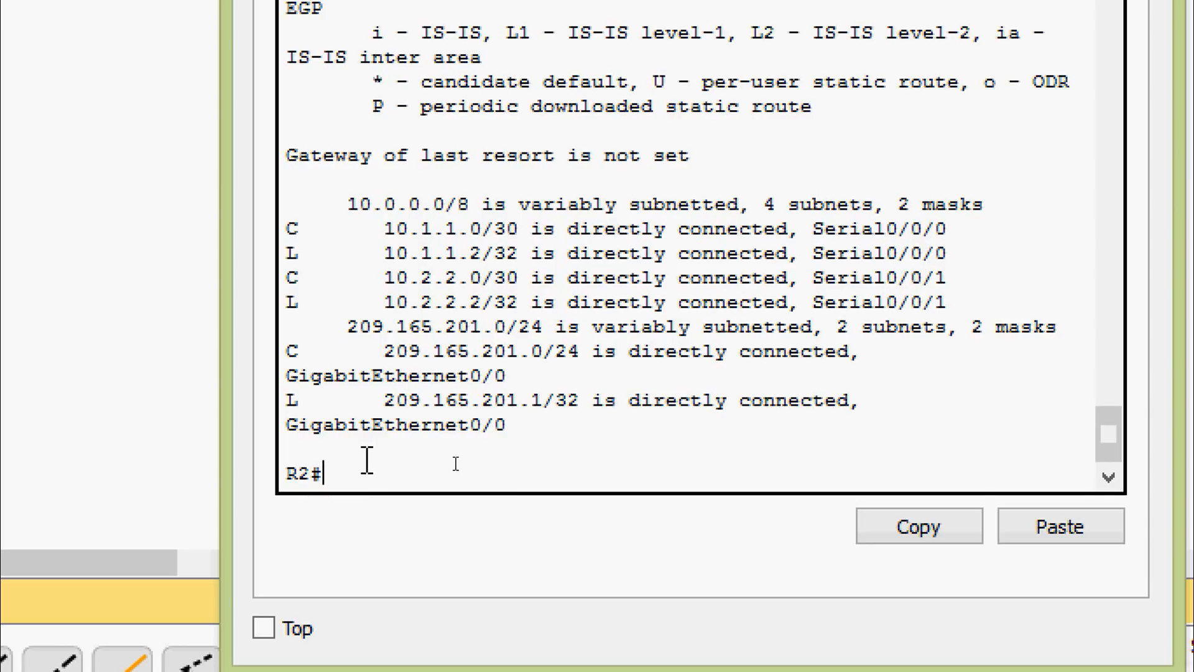
Step: List only R2's directly connected networks with show ip route connected
{"action": "type", "text": "sh"}
{"action": "key", "text": "Tab"}
{"action": "type", "text": "i"}
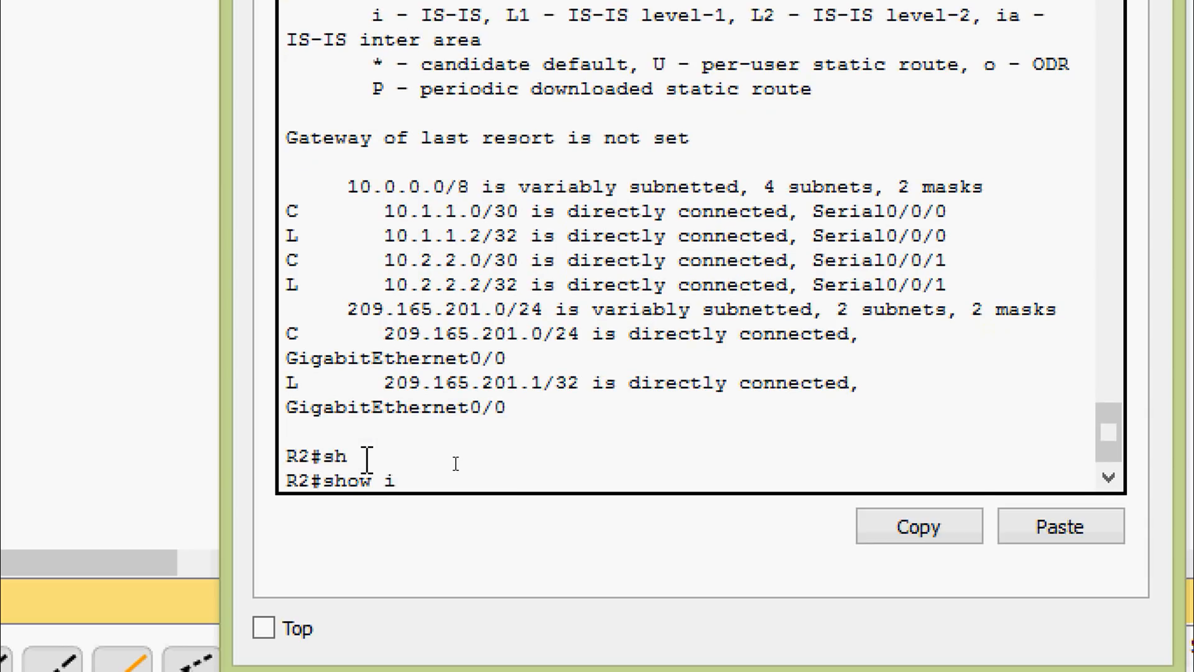
{"action": "type", "text": "p rou"}
{"action": "key", "text": "Tab"}
{"action": "type", "text": "con"}
{"action": "key", "text": "Tab"}
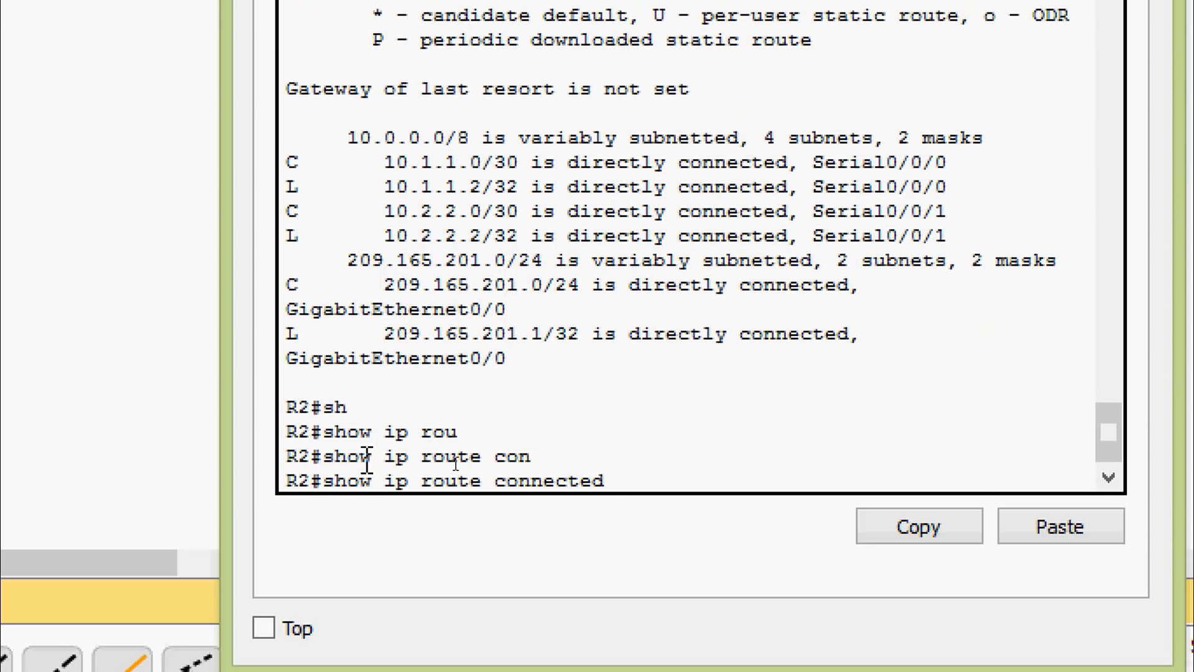
{"action": "key", "text": "Return"}
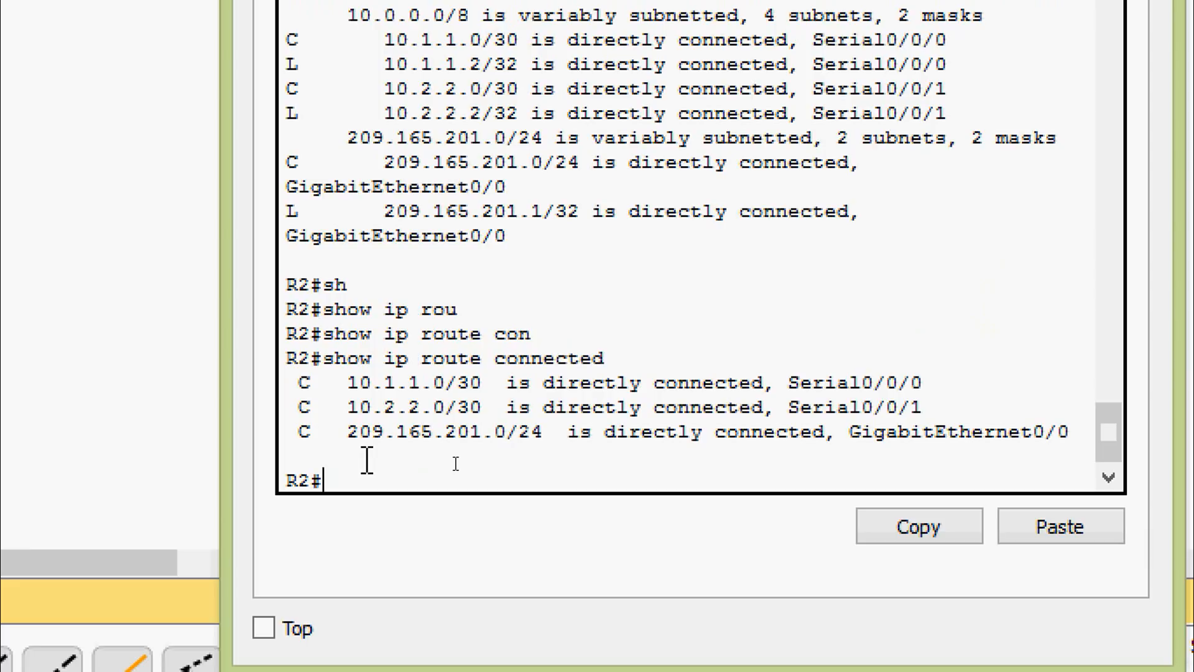
Step: Enter global configuration mode on R2 with configure terminal
{"action": "type", "text": "conf"}
{"action": "key", "text": "Tab"}
{"action": "type", "text": "t"}
{"action": "key", "text": "Tab"}
{"action": "key", "text": "Return"}
{"action": "key", "text": "Return"}
Step: Enter RIP router configuration on R2 with router rip and set the protocol to version 2
{"action": "type", "text": "rou"}
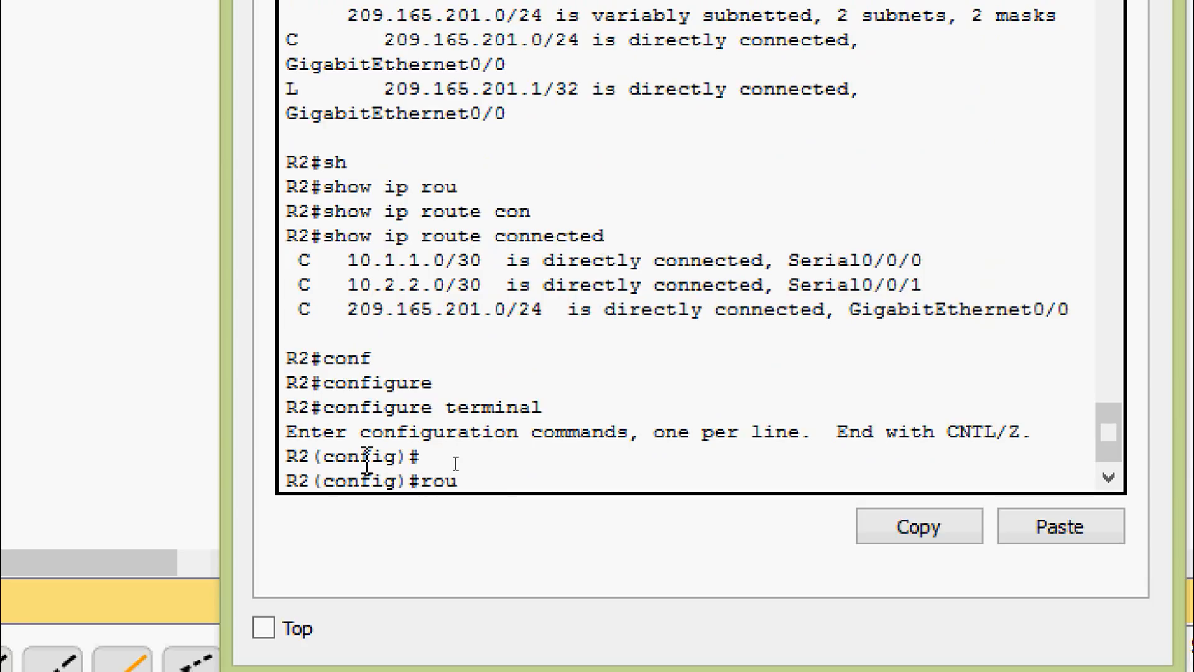
{"action": "type", "text": "ter"}
{"action": "key", "text": "Tab"}
{"action": "type", "text": "ri"}
{"action": "key", "text": "Tab"}
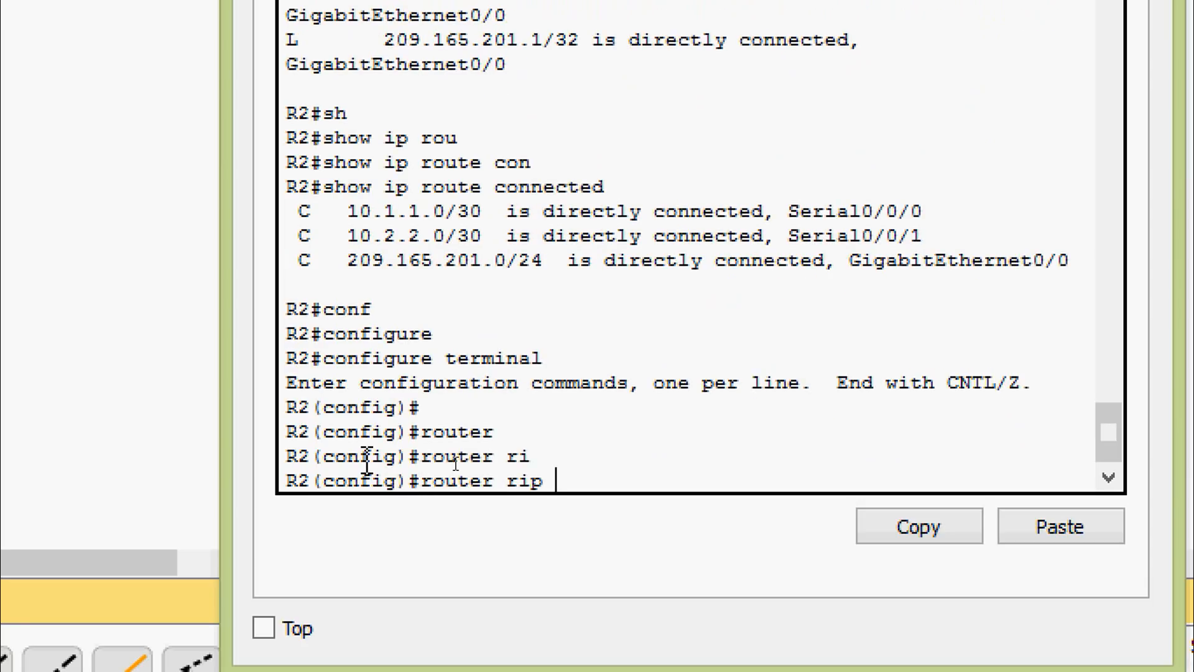
{"action": "key", "text": "Return"}
{"action": "type", "text": "ver"}
{"action": "key", "text": "Tab"}
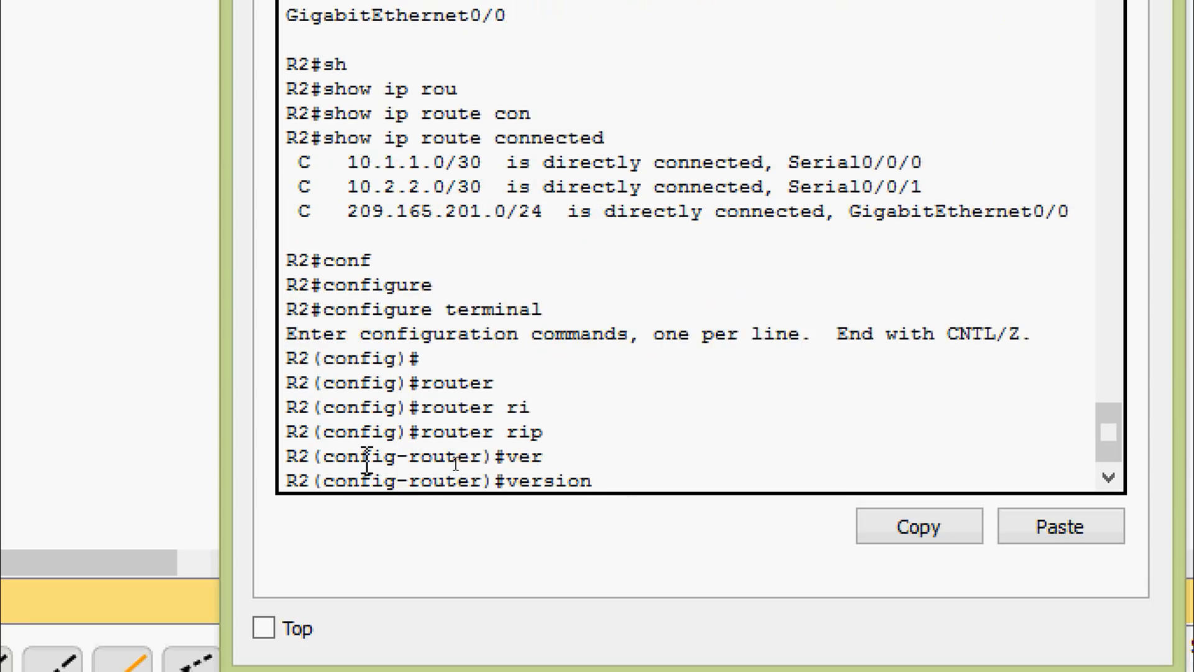
{"action": "type", "text": "2"}
{"action": "key", "text": "Return"}
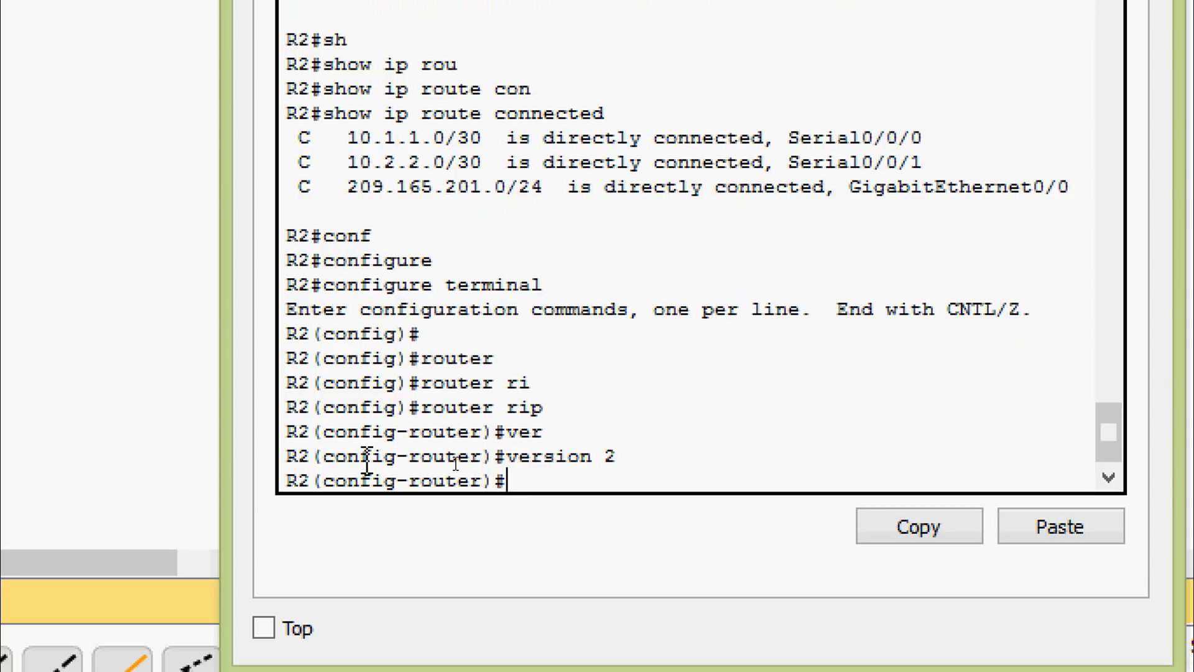
Step: Advertise the directly connected serial networks in R2's RIP configuration with network 10.0.0.0
{"action": "type", "text": "net"}
{"action": "key", "text": "Tab"}
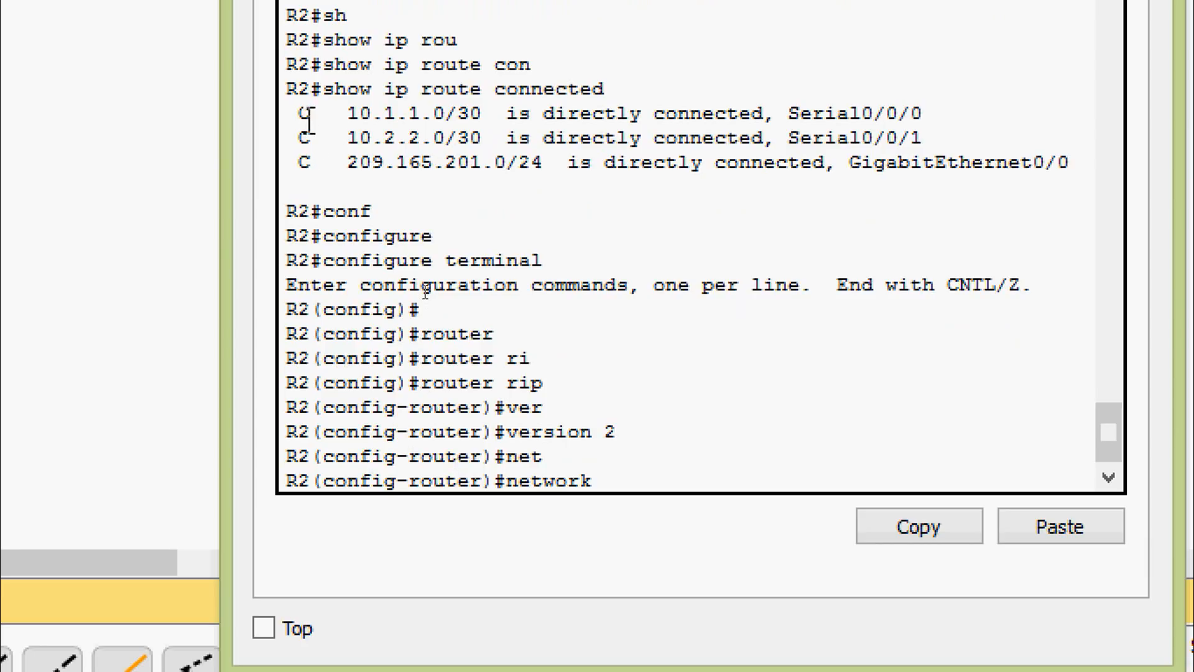
{"action": "left_click_drag", "start_coordinate": [303, 115], "coordinate": [801, 138]}
{"action": "left_click", "coordinate": [900, 113]}
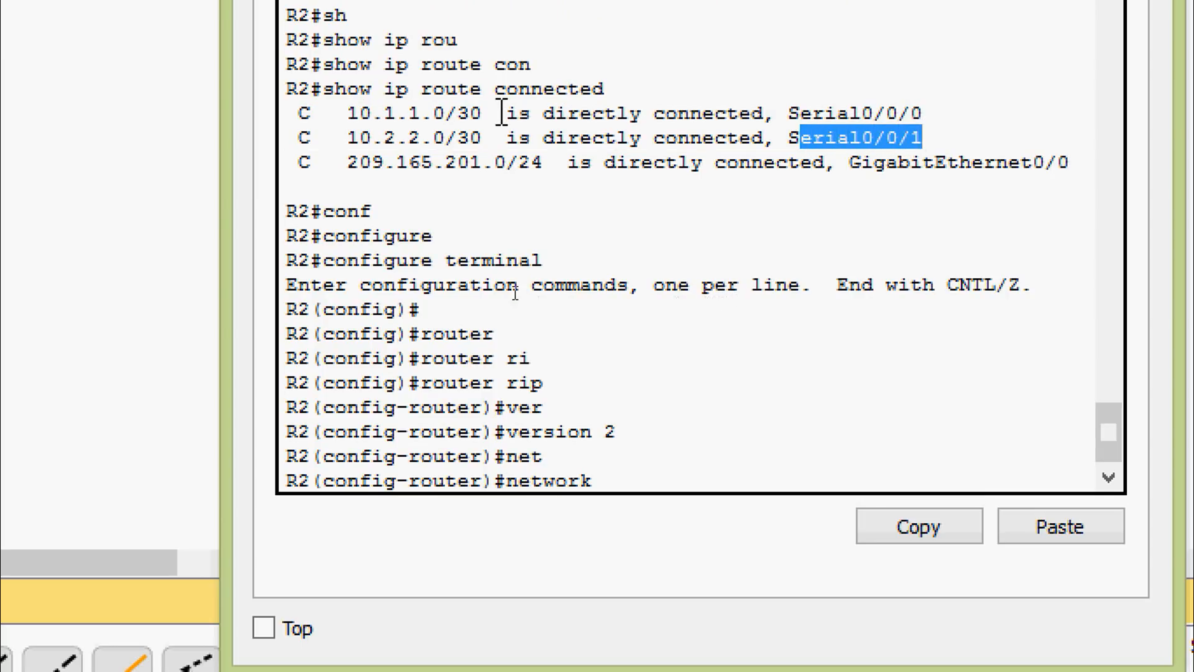
{"action": "left_click_drag", "start_coordinate": [299, 113], "coordinate": [495, 140]}
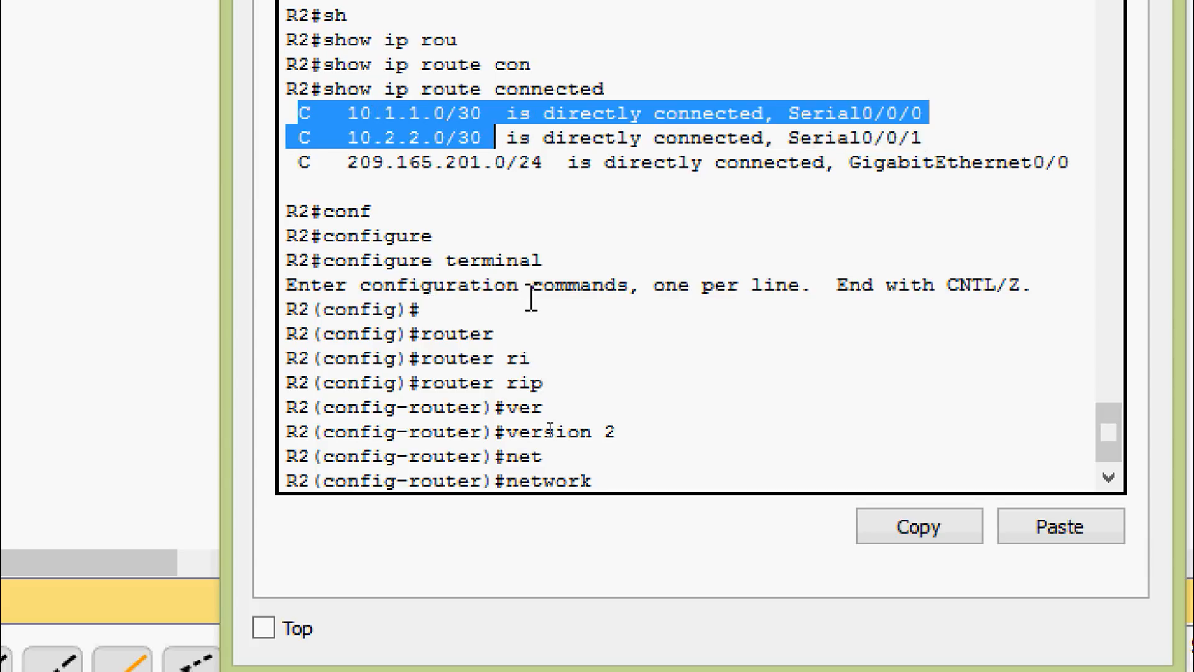
{"action": "left_click", "coordinate": [602, 483]}
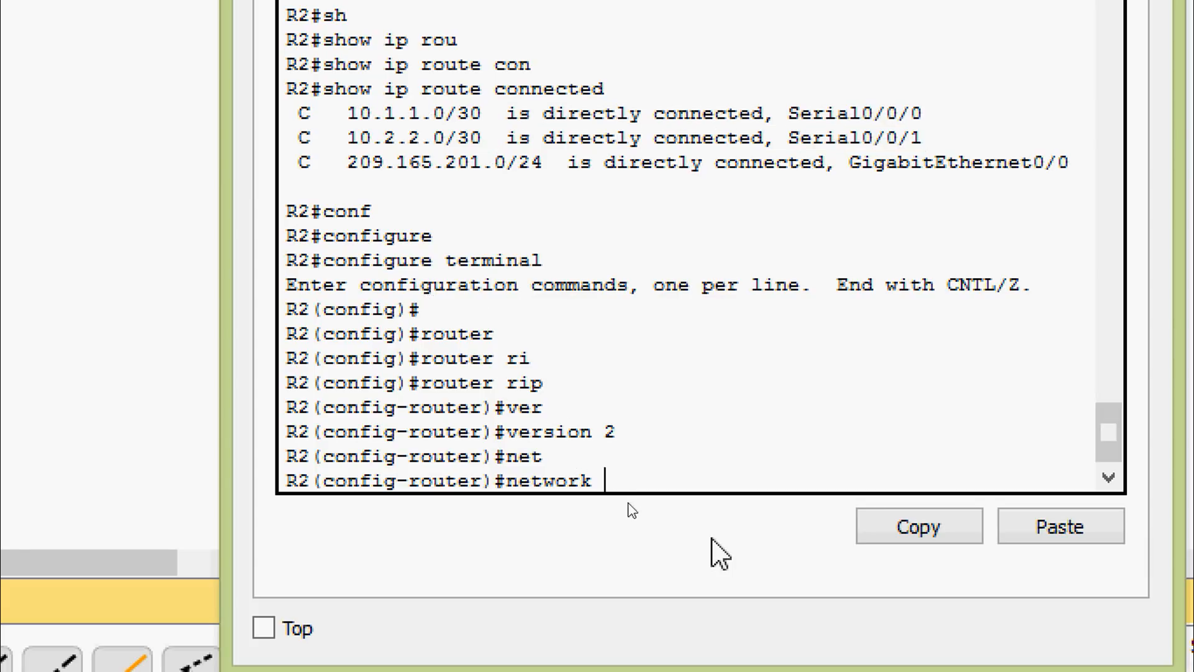
{"action": "type", "text": "10.0.0.0"}
{"action": "key", "text": "Return"}
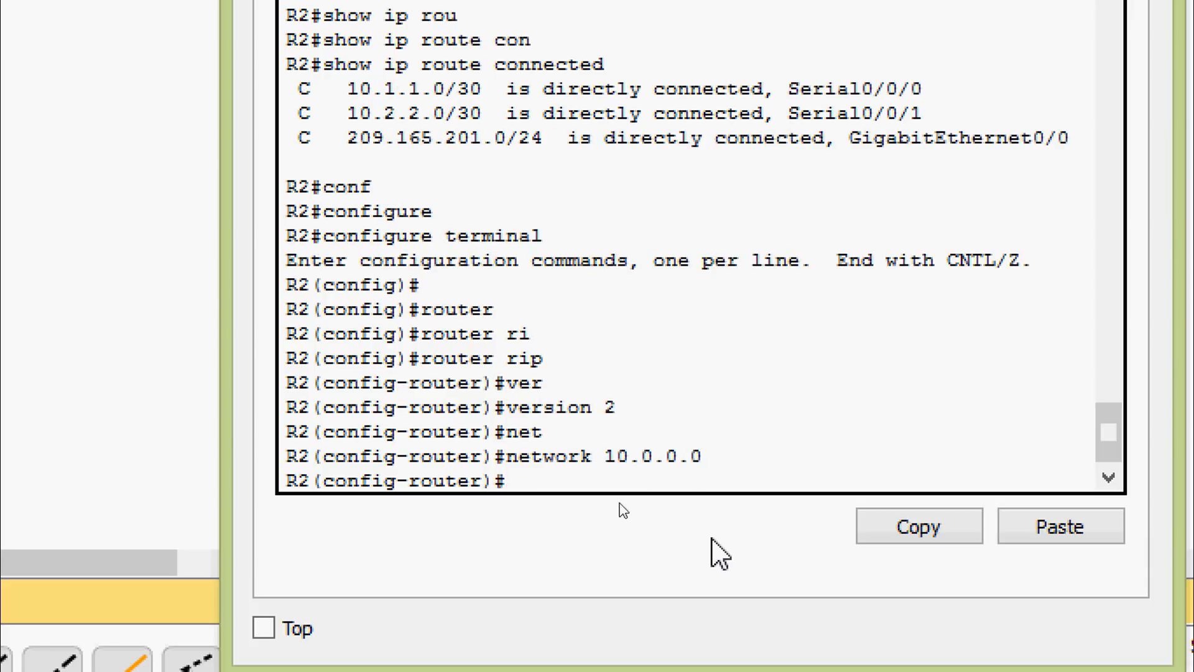
Step: Leave the 209.165.201.0 network unadvertised, return R2 to privileged EXEC mode and close its window
{"action": "left_click_drag", "start_coordinate": [303, 146], "coordinate": [765, 138]}
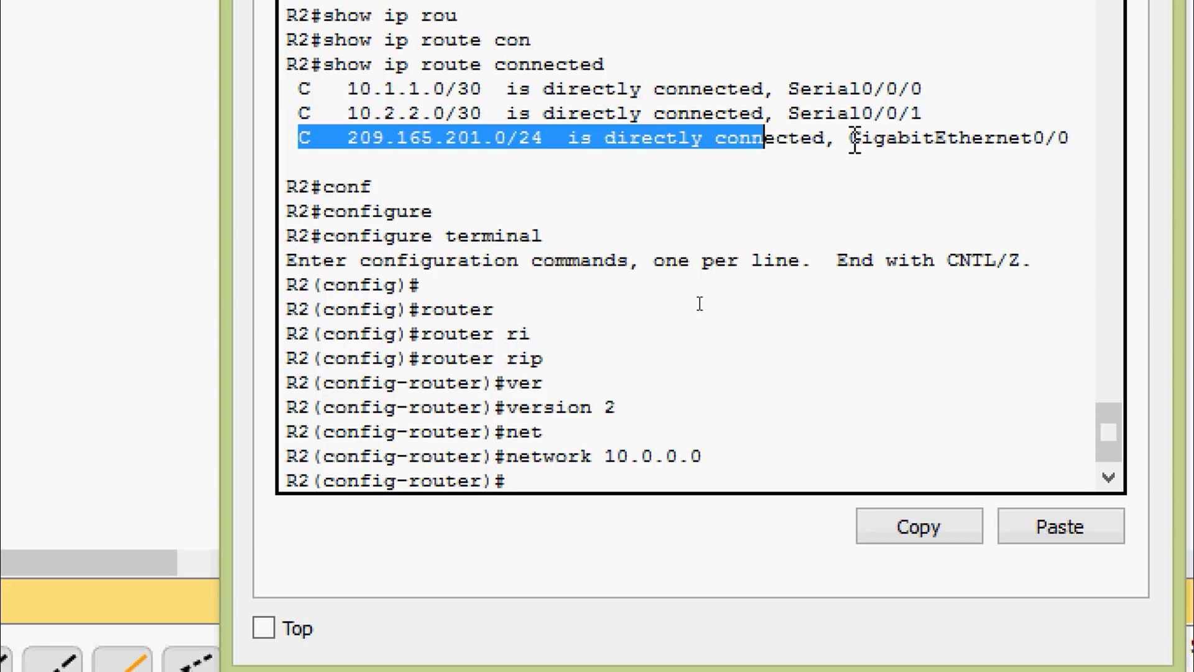
{"action": "left_click_drag", "start_coordinate": [851, 138], "coordinate": [1072, 139]}
{"action": "left_click", "coordinate": [664, 316]}
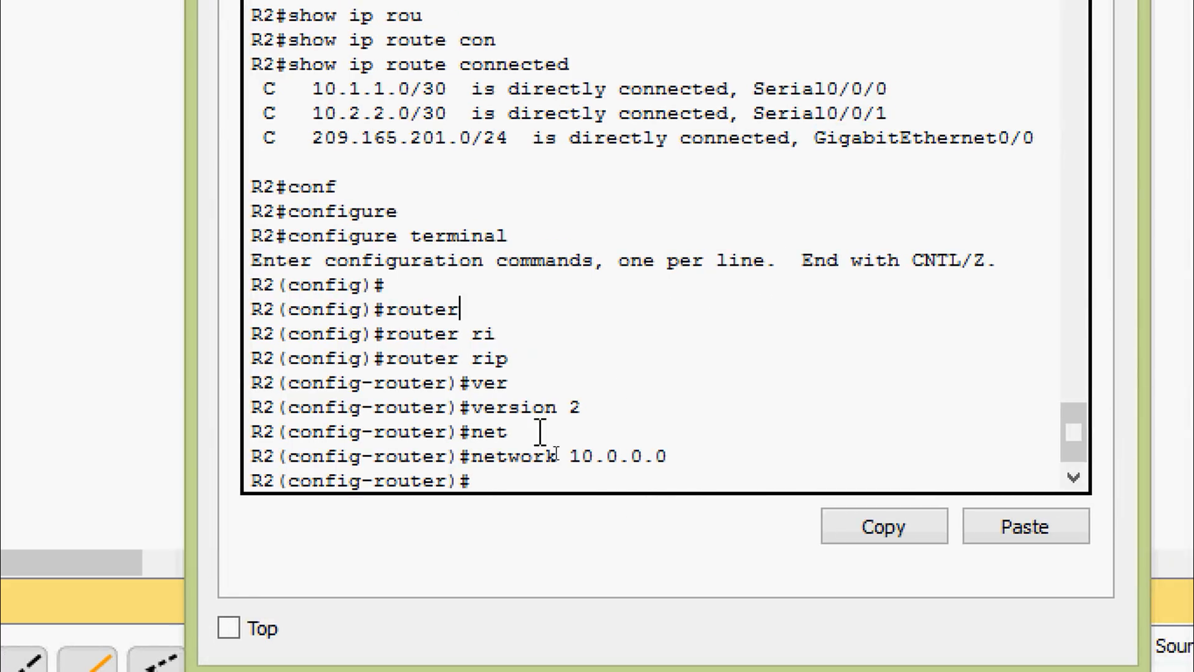
{"action": "key", "text": "ctrl+z"}
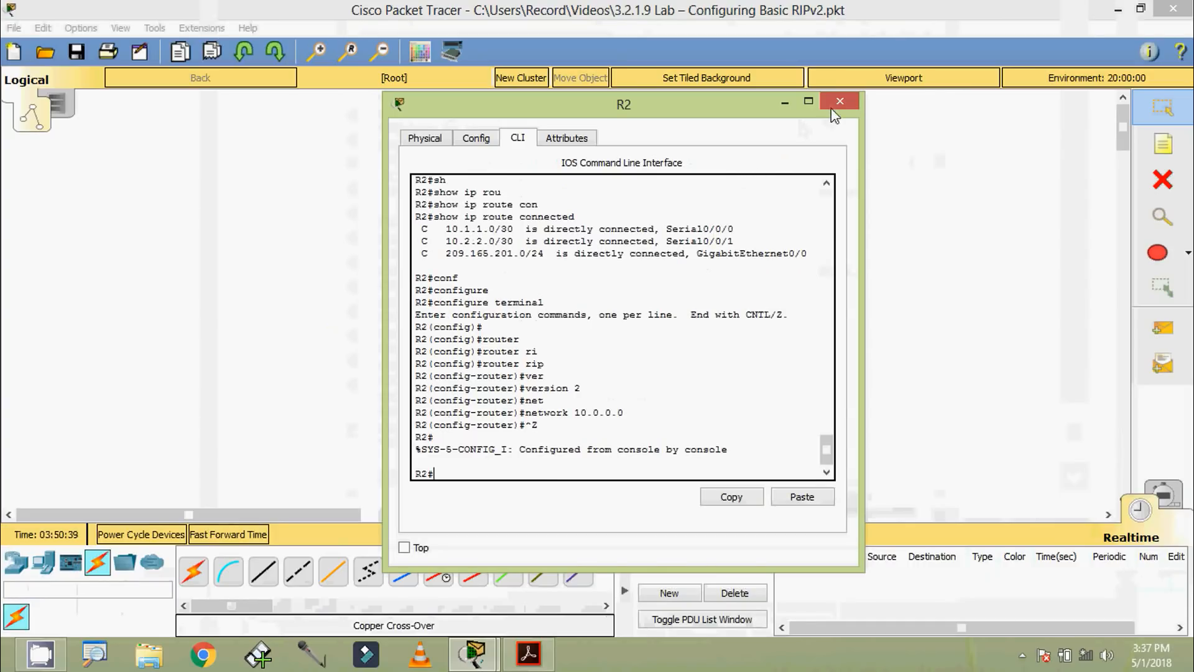
{"action": "left_click", "coordinate": [834, 107]}
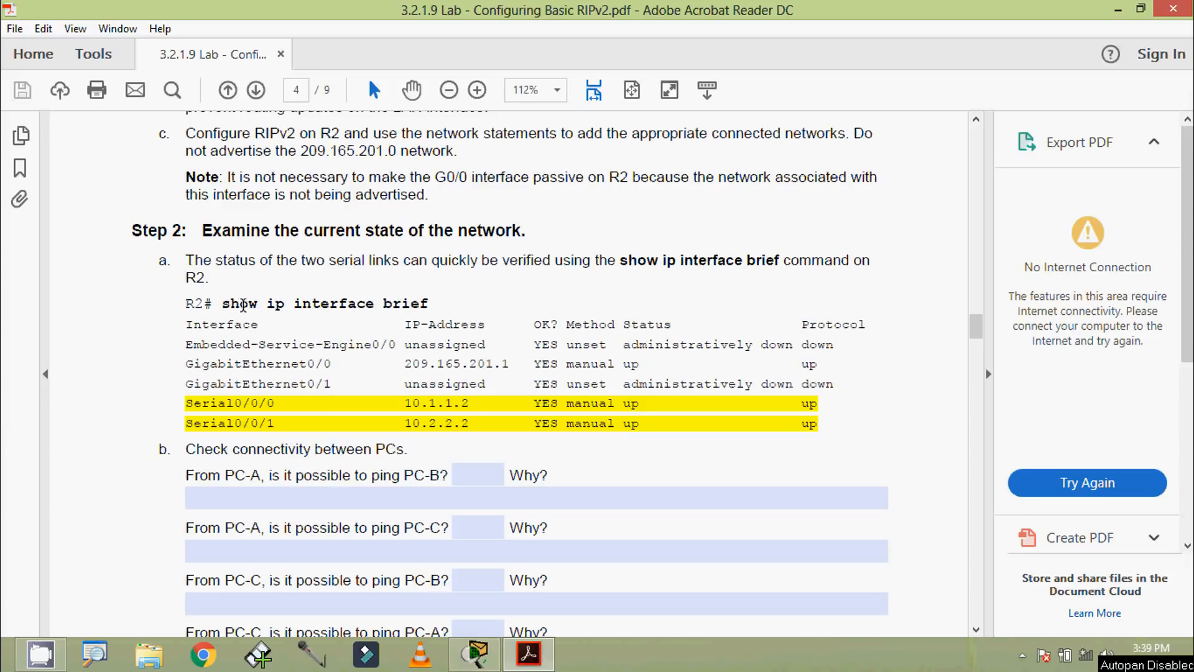
Step: Switch to Packet Tracer, run show ip interface brief on R2 and examine the status of Serial0/0/0 and Serial0/0/1
{"action": "left_click", "coordinate": [476, 653]}
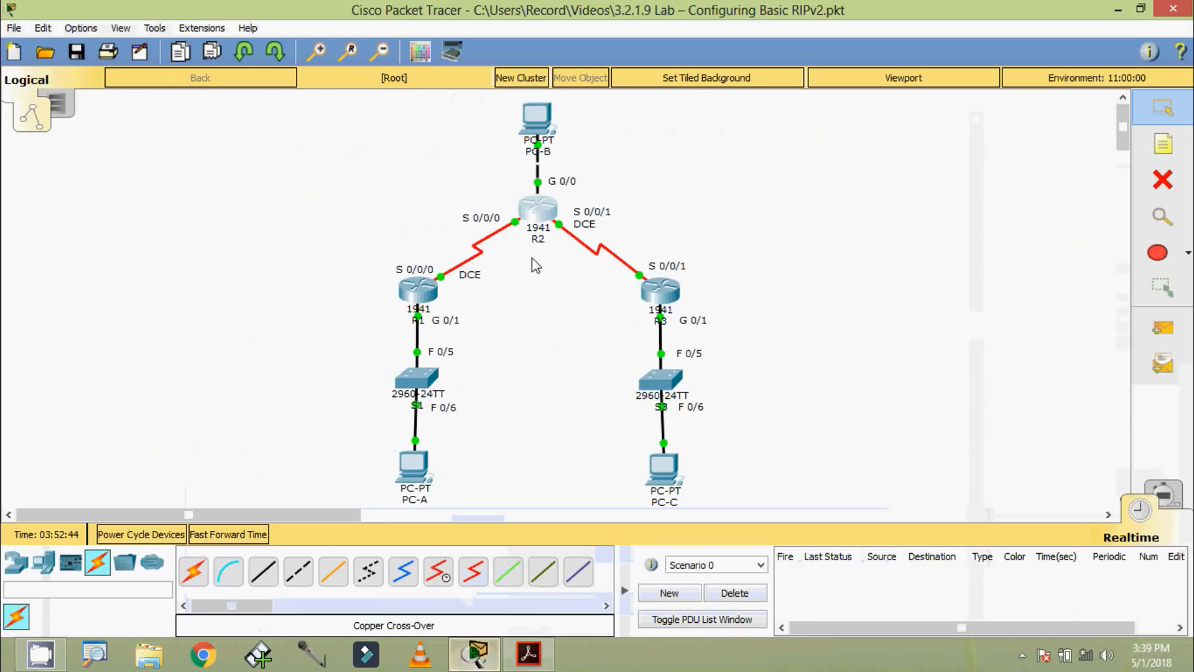
{"action": "left_click", "coordinate": [536, 215]}
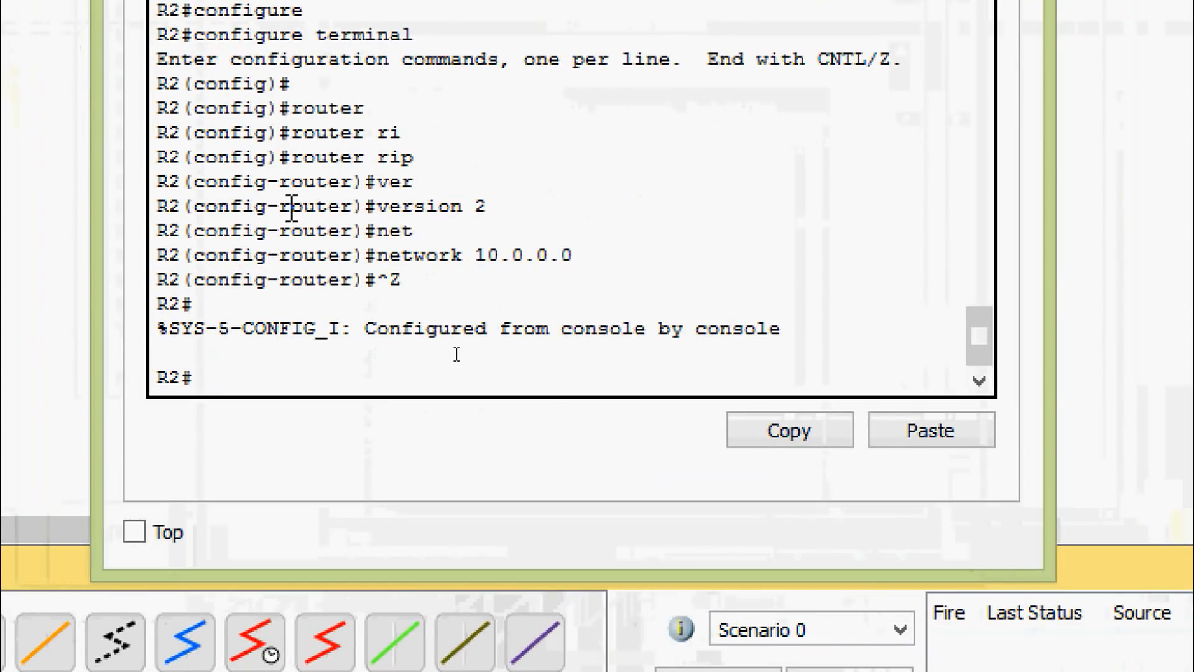
{"action": "type", "text": "sh"}
{"action": "key", "text": "Tab"}
{"action": "type", "text": "ip inter"}
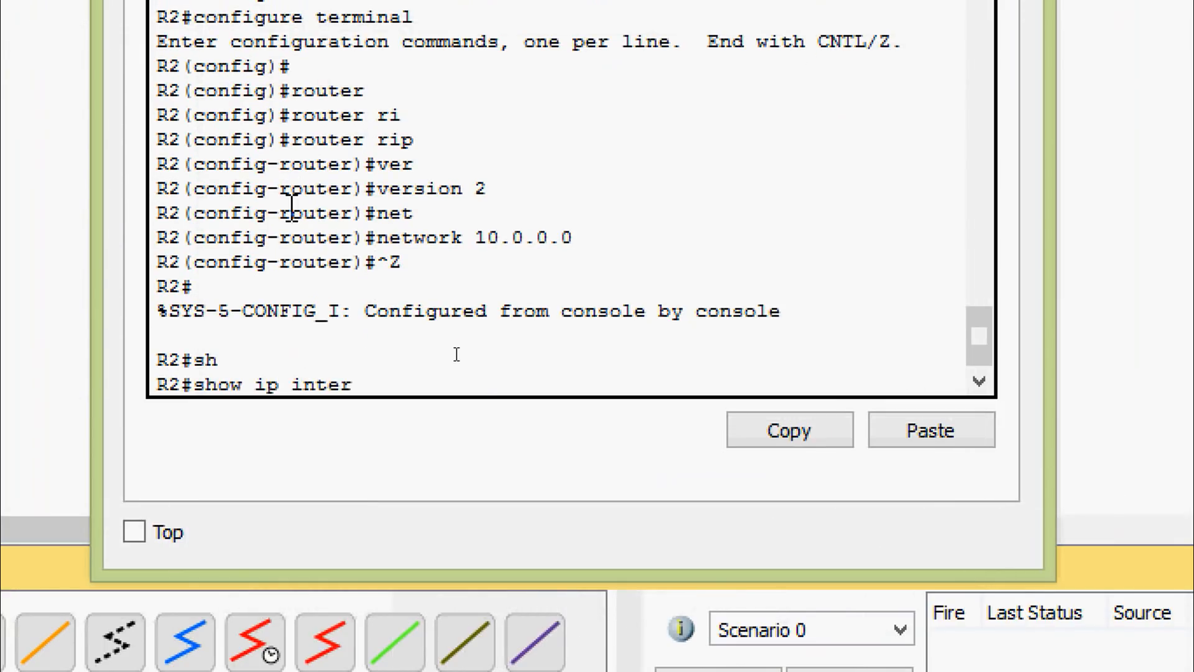
{"action": "key", "text": "Tab"}
{"action": "type", "text": "b"}
{"action": "key", "text": "Tab"}
{"action": "key", "text": "Return"}
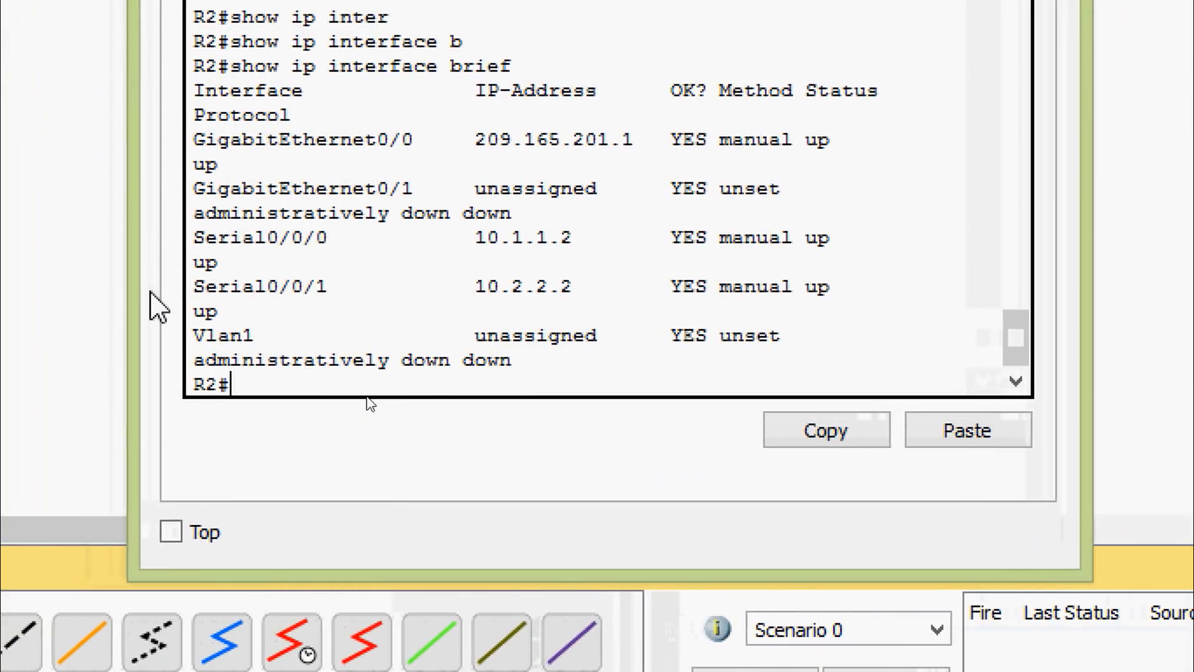
{"action": "left_click_drag", "start_coordinate": [139, 303], "coordinate": [0, 360]}
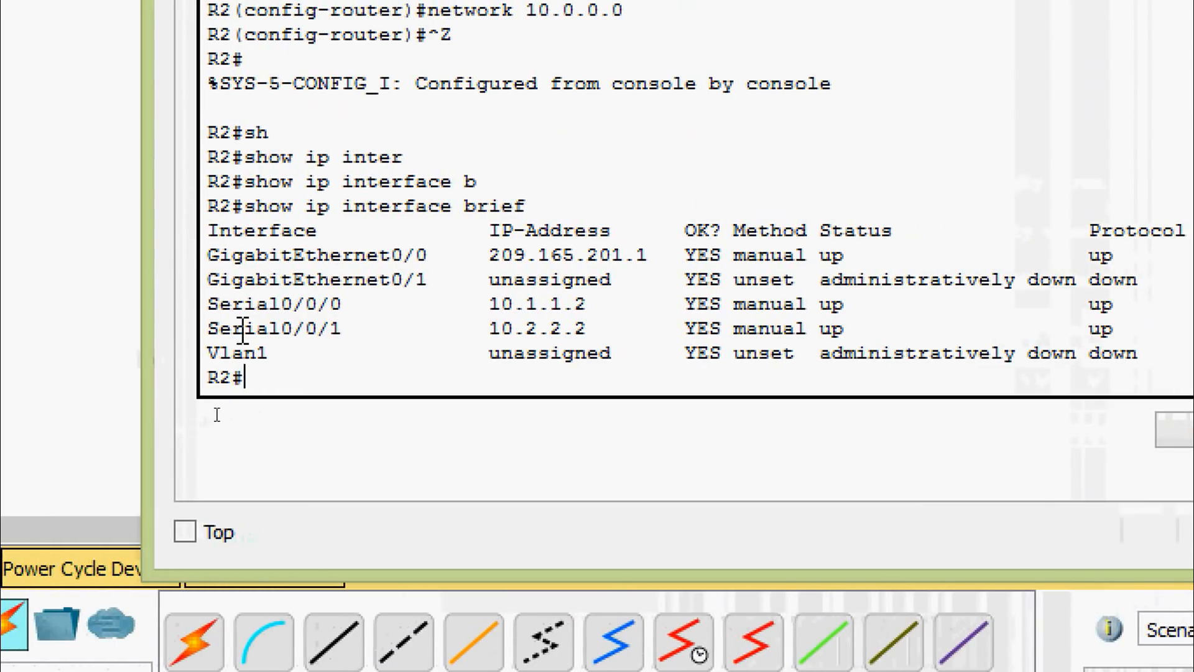
{"action": "left_click_drag", "start_coordinate": [207, 302], "coordinate": [1128, 329]}
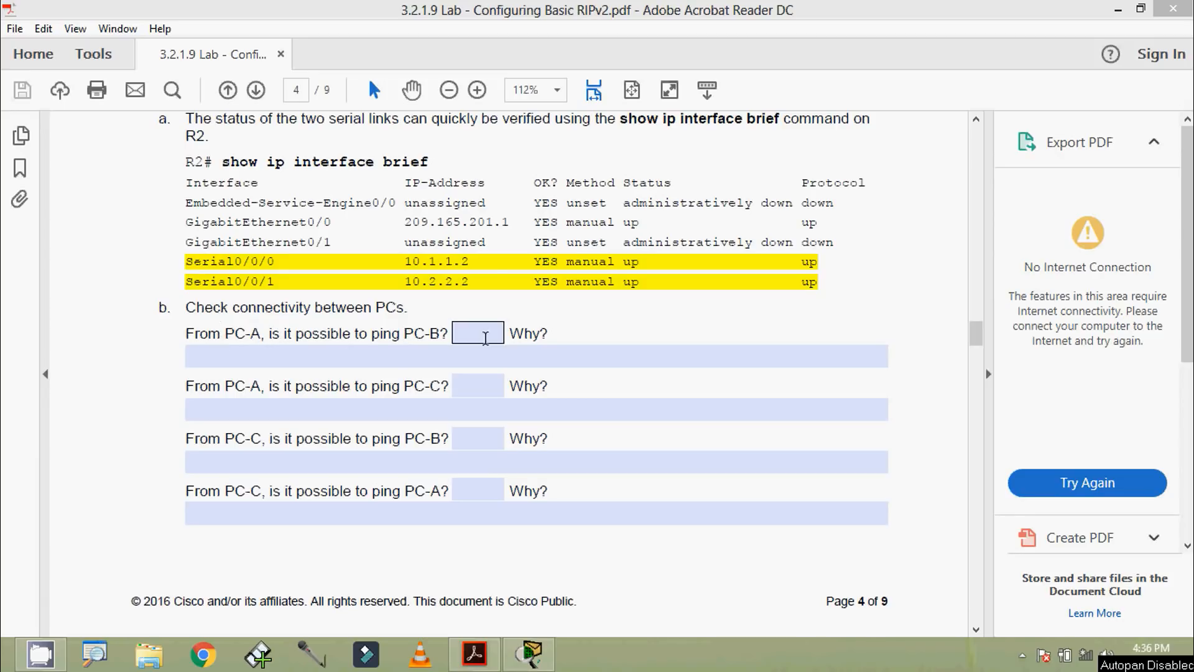
Step: Return to the topology and copy PC-B's IPv4 address from its IP configuration
{"action": "left_click", "coordinate": [1117, 10]}
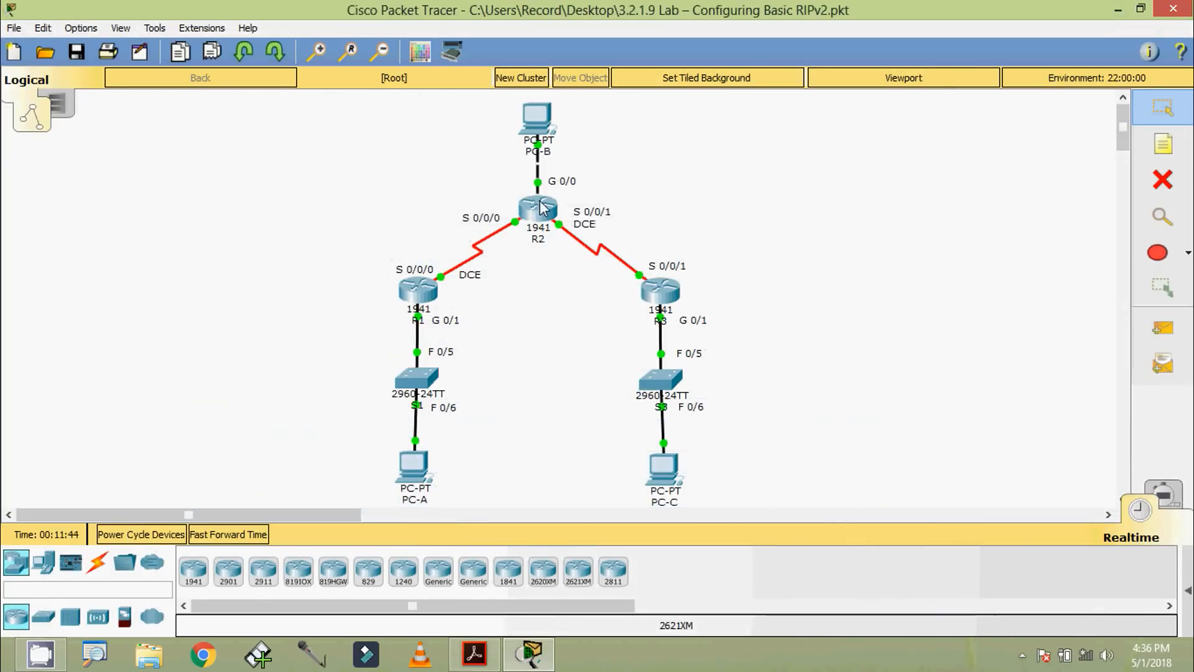
{"action": "left_click", "coordinate": [541, 119]}
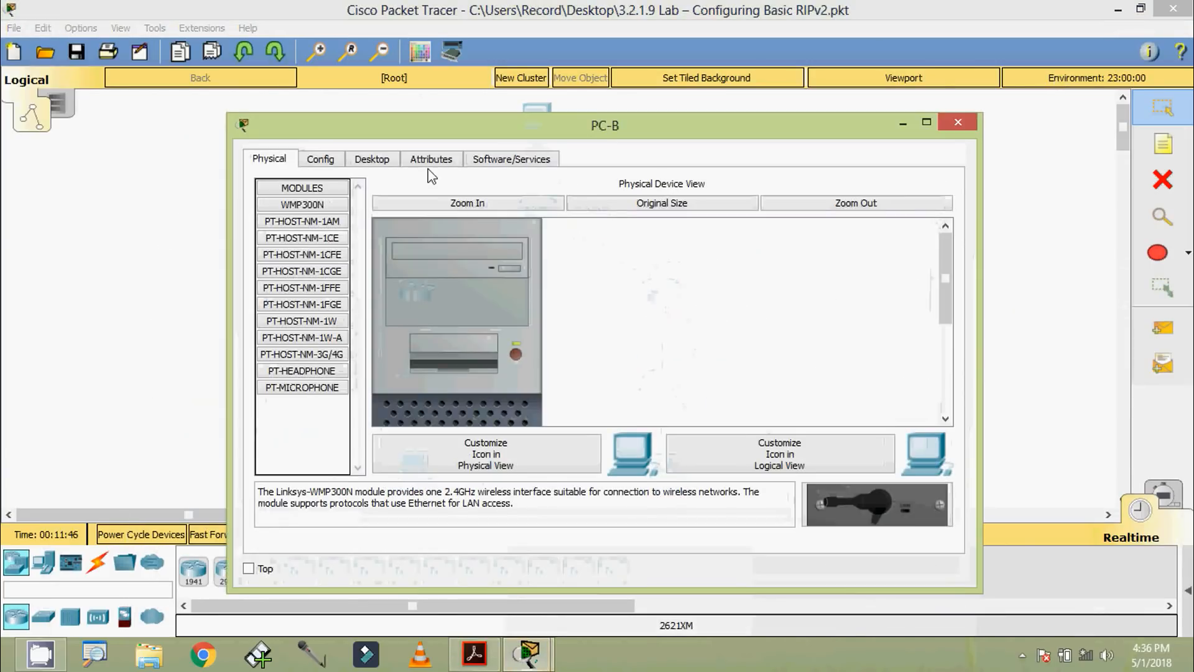
{"action": "left_click", "coordinate": [374, 161]}
{"action": "left_click", "coordinate": [364, 231]}
{"action": "left_click_drag", "start_coordinate": [588, 256], "coordinate": [466, 267]}
{"action": "key", "text": "ctrl+c"}
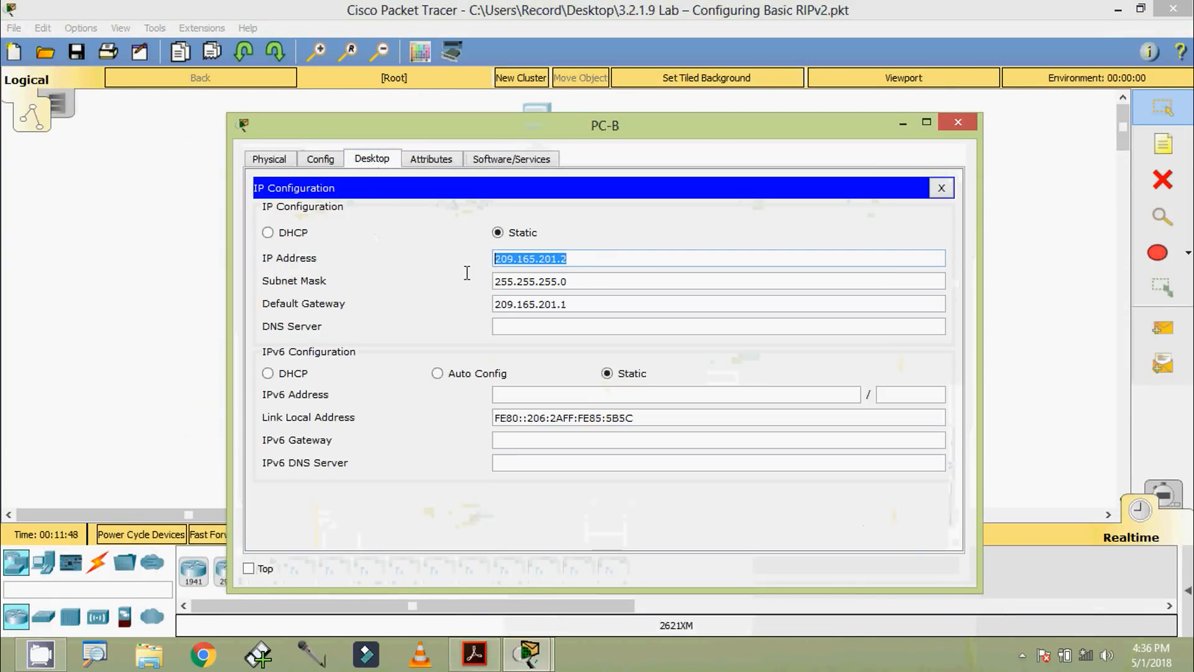
{"action": "left_click", "coordinate": [950, 127]}
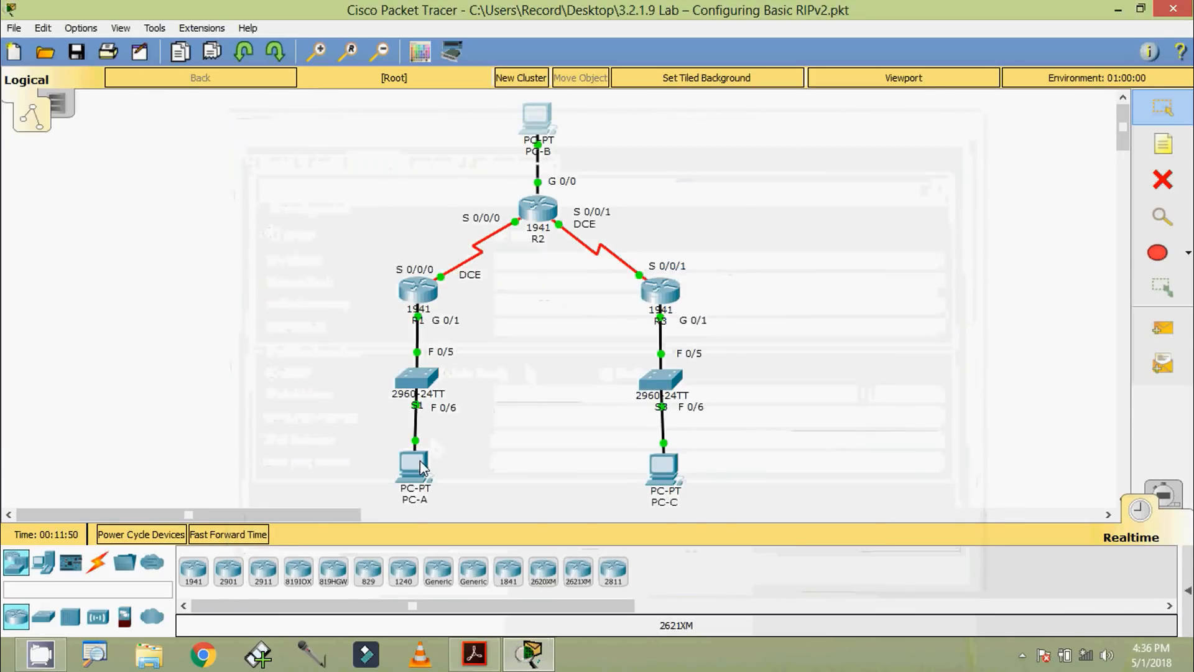
Step: Test connectivity from PC-A to PC-B by pinging 209.165.201.2 at PC-A's command prompt, and close PC-A
{"action": "left_click", "coordinate": [418, 461]}
{"action": "left_click", "coordinate": [693, 242]}
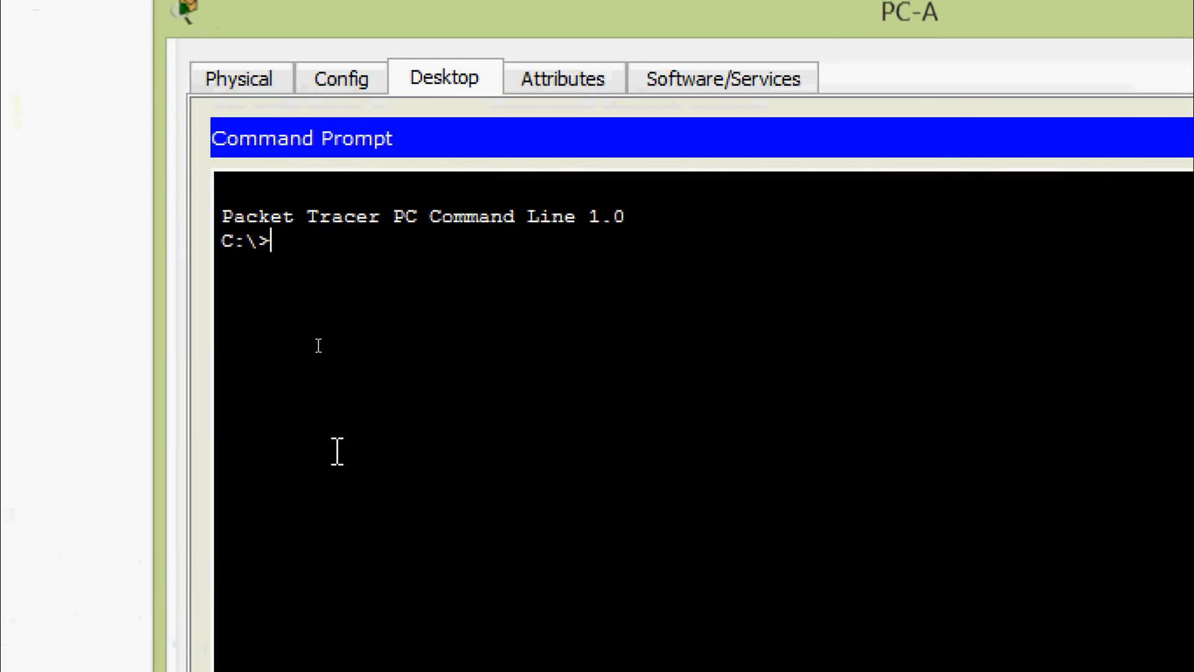
{"action": "type", "text": "ping"}
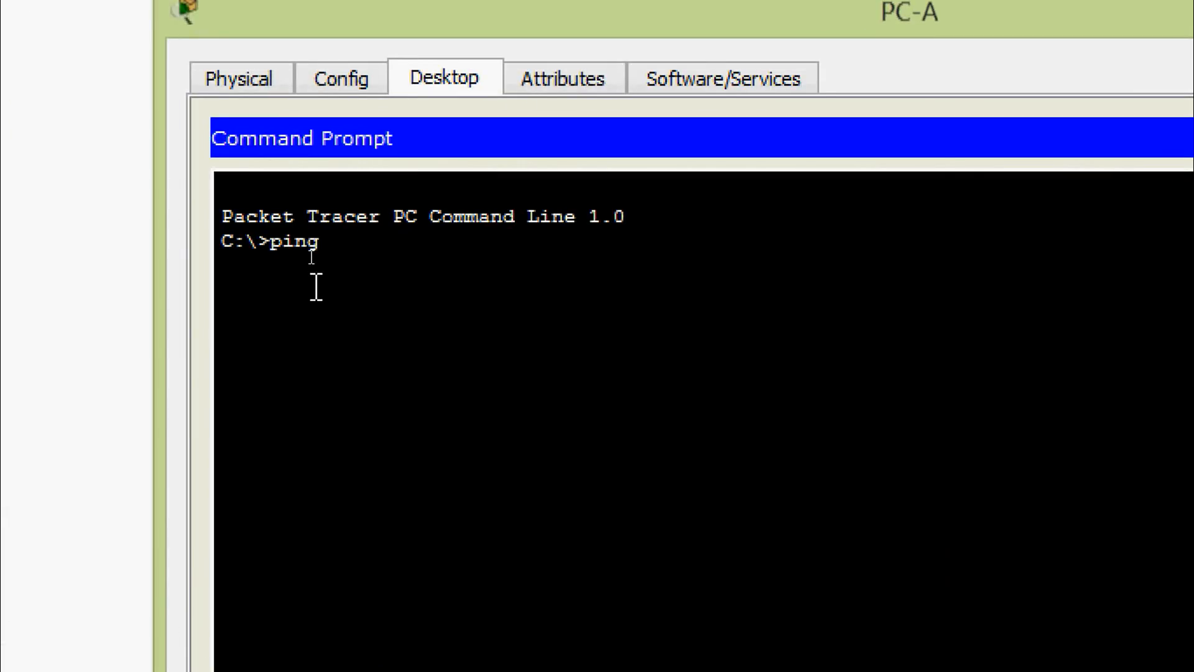
{"action": "right_click", "coordinate": [347, 241]}
{"action": "left_click", "coordinate": [401, 302]}
{"action": "key", "text": "Return"}
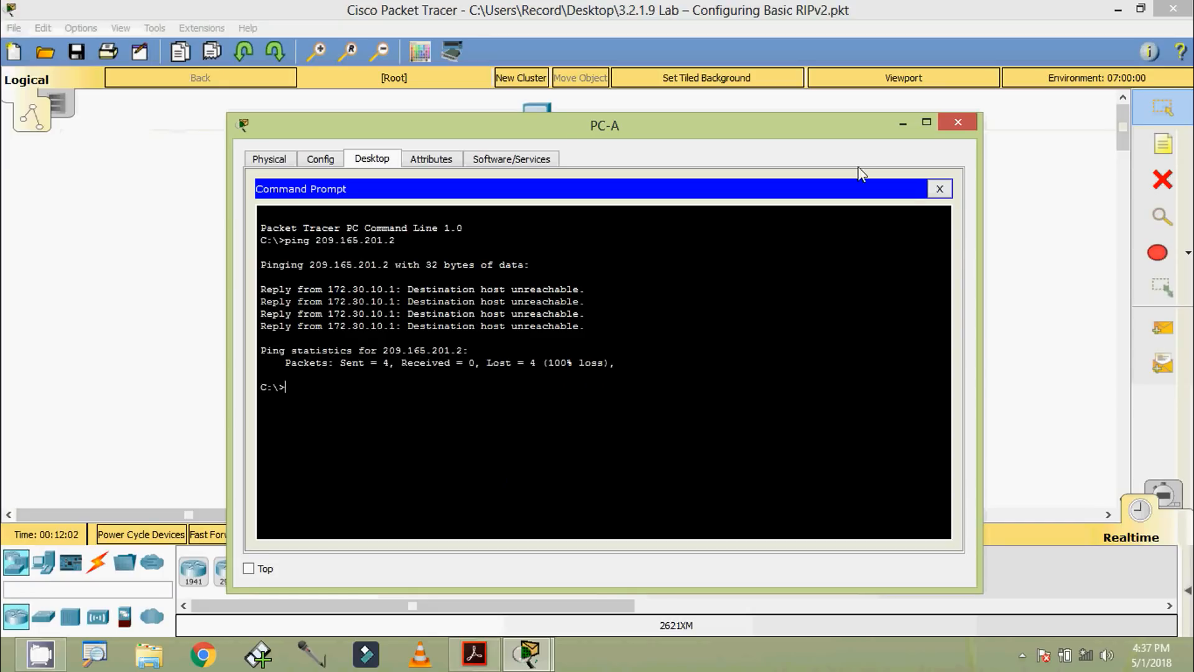
{"action": "left_click", "coordinate": [963, 121]}
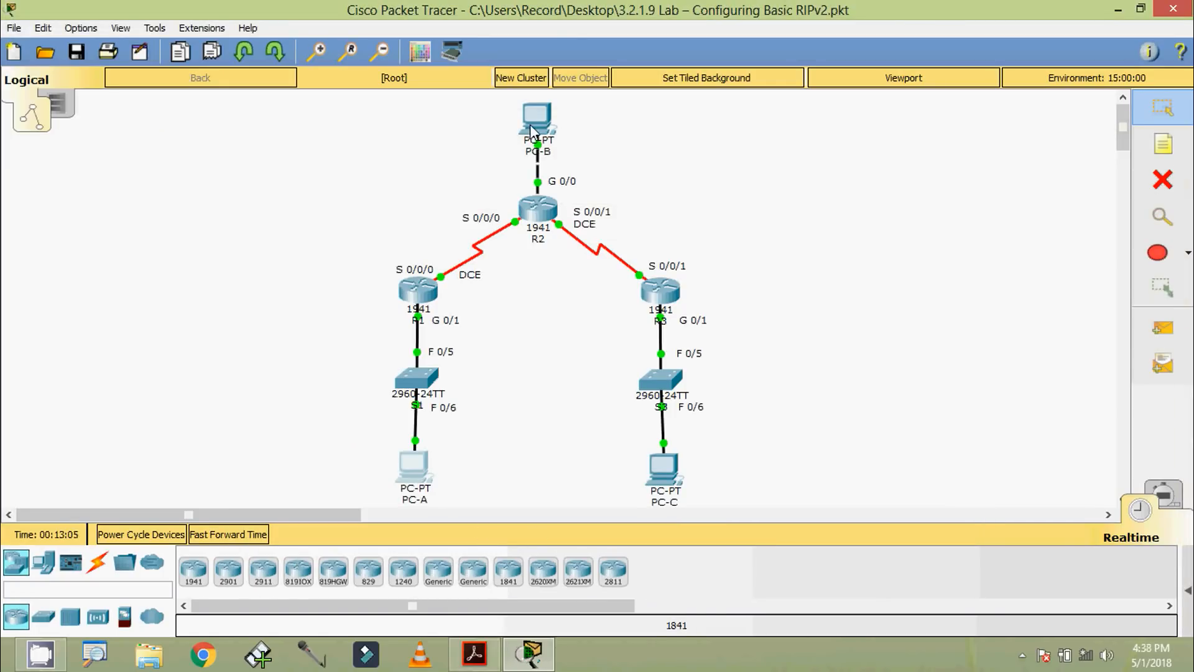
Step: Check the PC connectivity questions in the lab PDF in Acrobat Reader, and copy PC-C's IPv4 address in Packet Tracer
{"action": "left_click", "coordinate": [474, 655]}
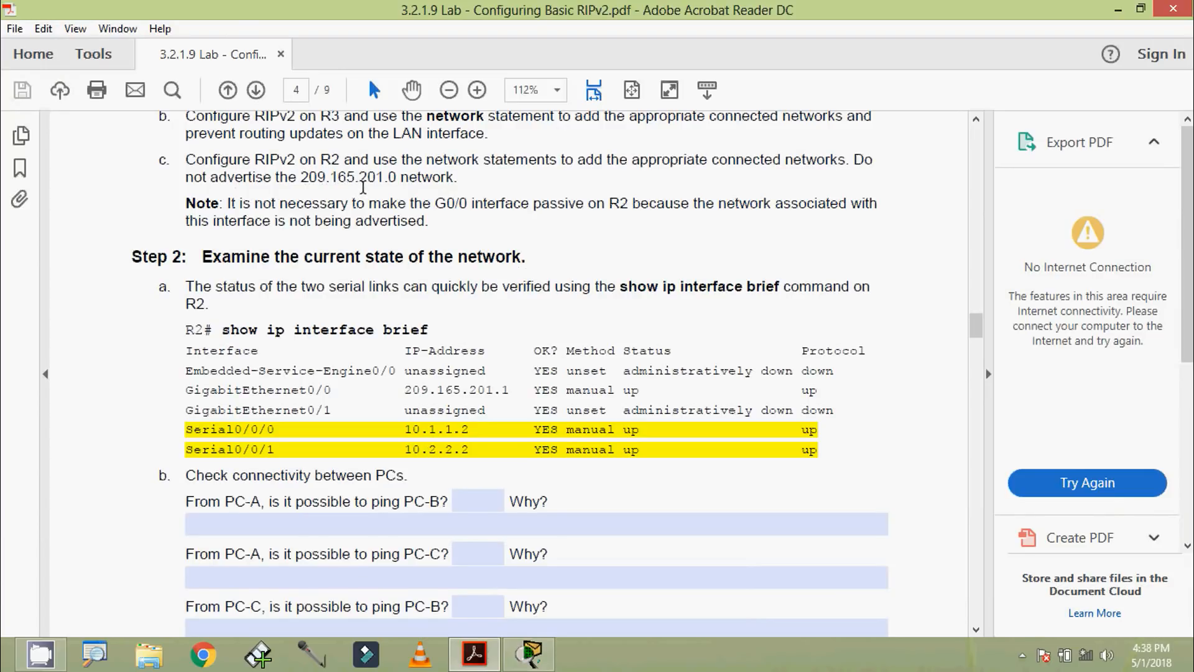
{"action": "left_click", "coordinate": [474, 653]}
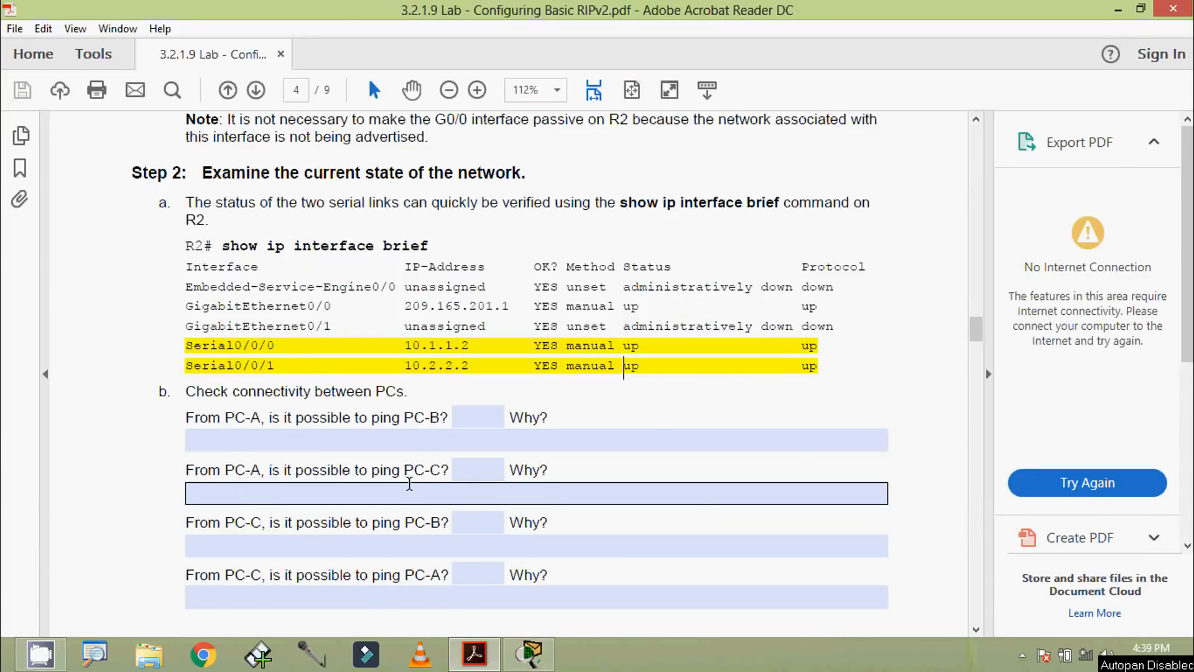
{"action": "left_click", "coordinate": [1117, 10]}
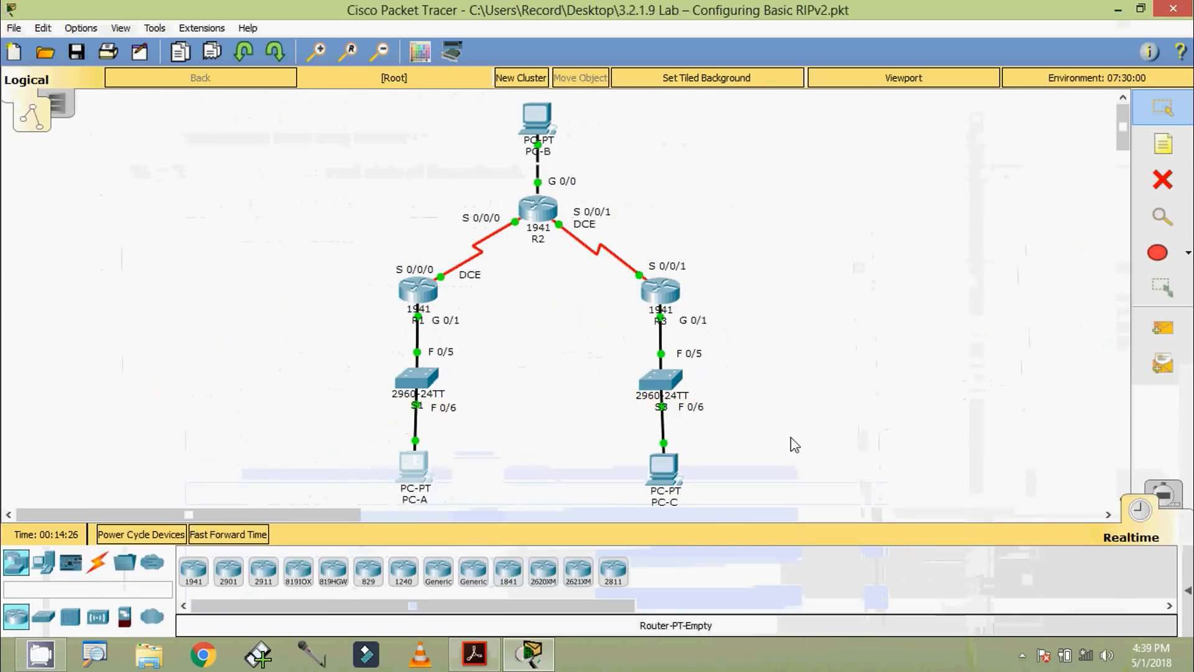
{"action": "left_click", "coordinate": [663, 468]}
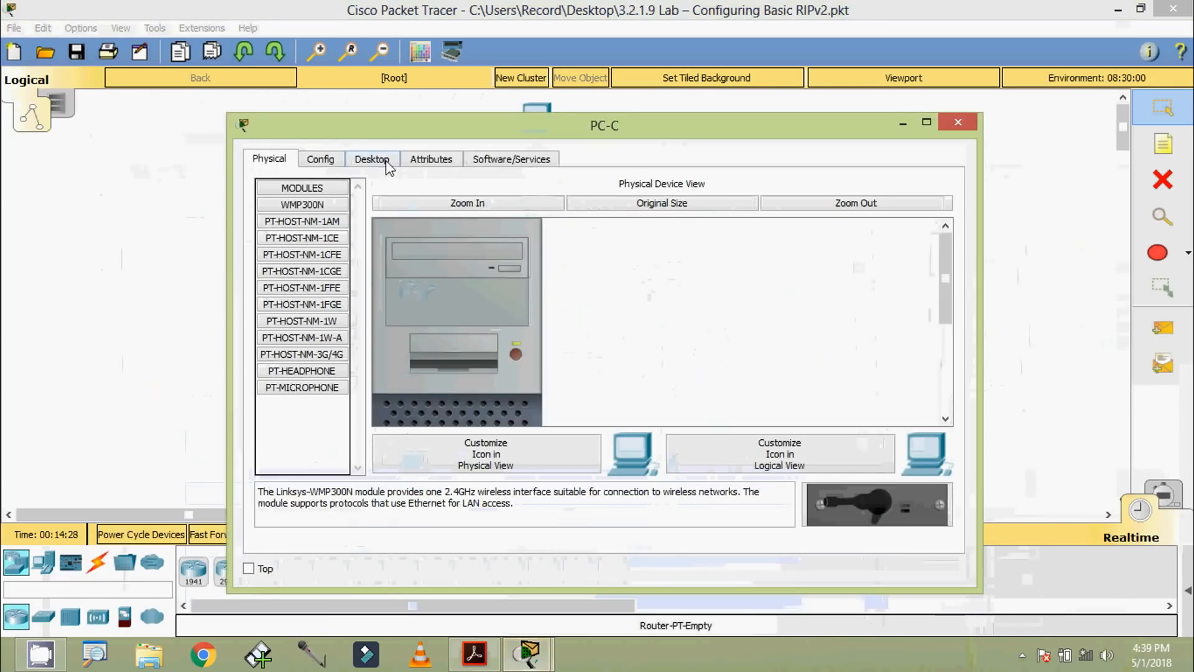
{"action": "left_click", "coordinate": [387, 162]}
{"action": "left_click", "coordinate": [331, 211]}
{"action": "left_click_drag", "start_coordinate": [597, 258], "coordinate": [442, 258]}
{"action": "key", "text": "ctrl+c"}
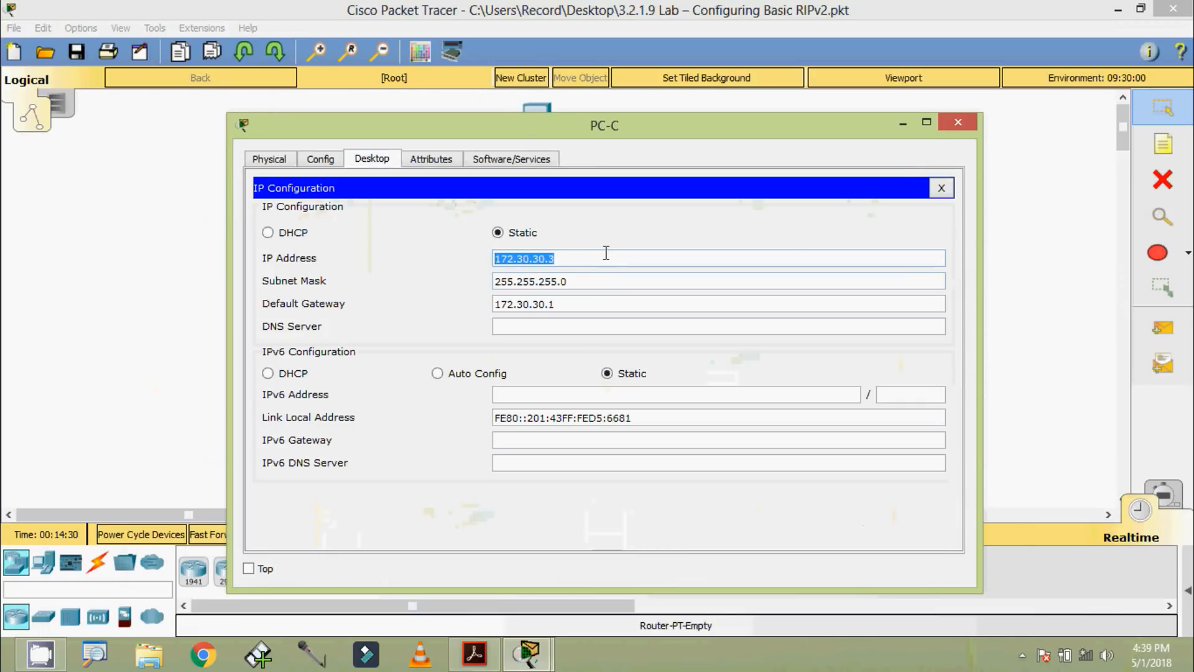
{"action": "left_click", "coordinate": [948, 124]}
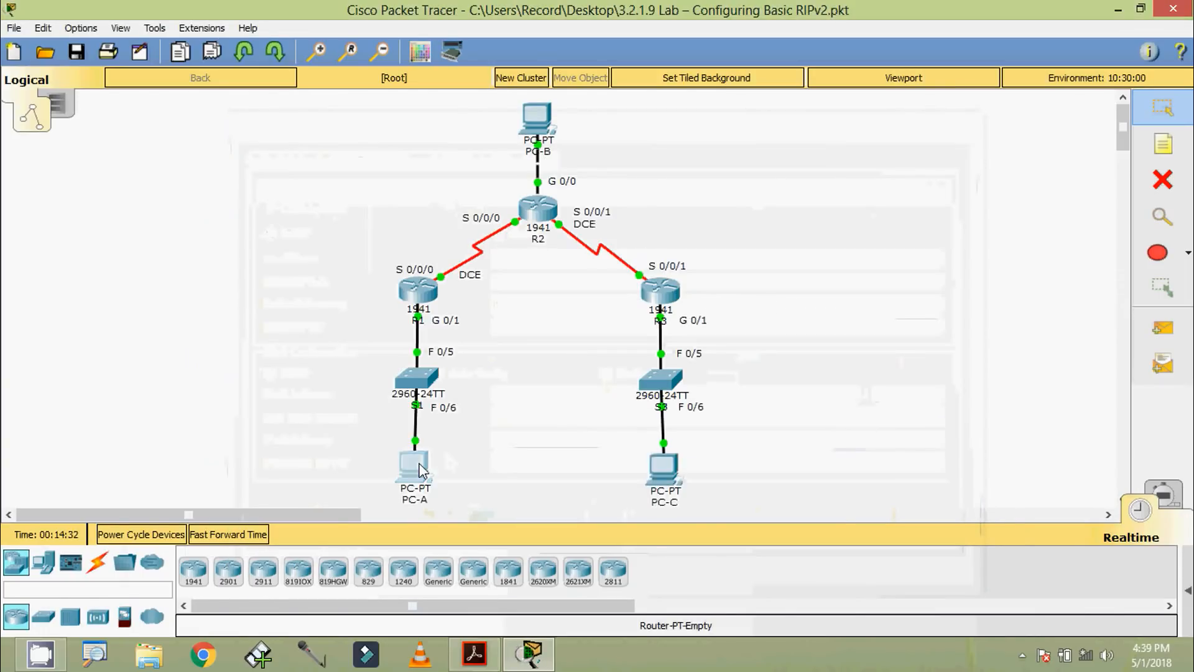
Step: Test connectivity from PC-A to PC-C by pinging 172.30.30.3 at PC-A's command prompt, and close PC-A
{"action": "left_click", "coordinate": [421, 471]}
{"action": "left_click", "coordinate": [755, 235]}
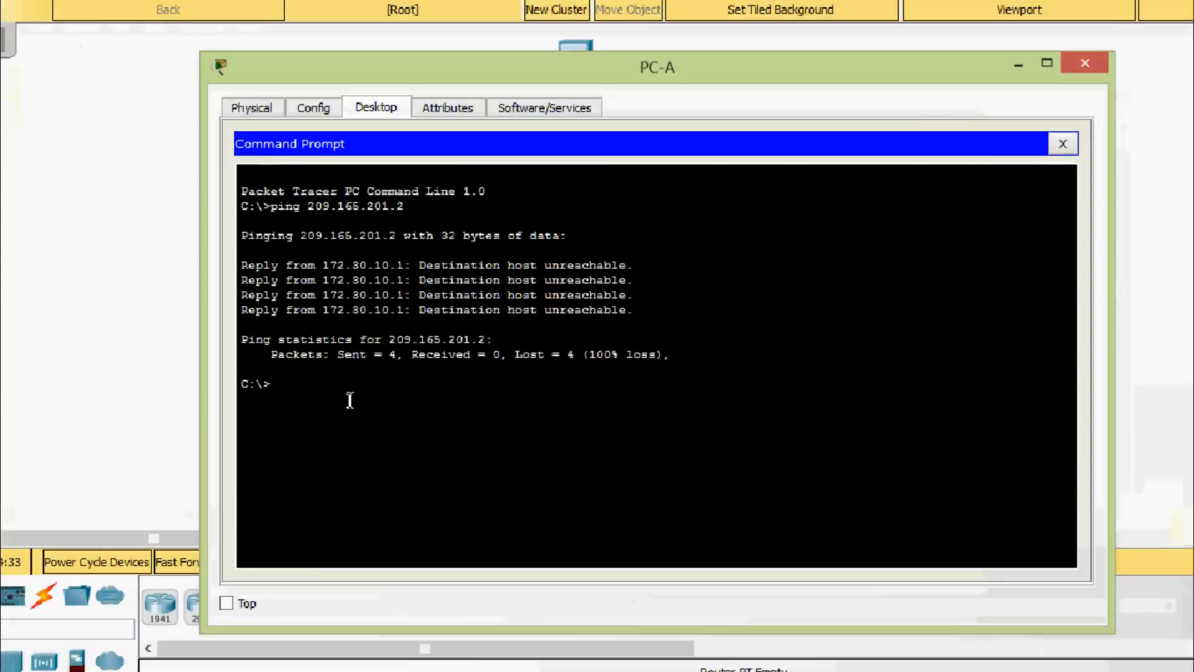
{"action": "type", "text": "pin"}
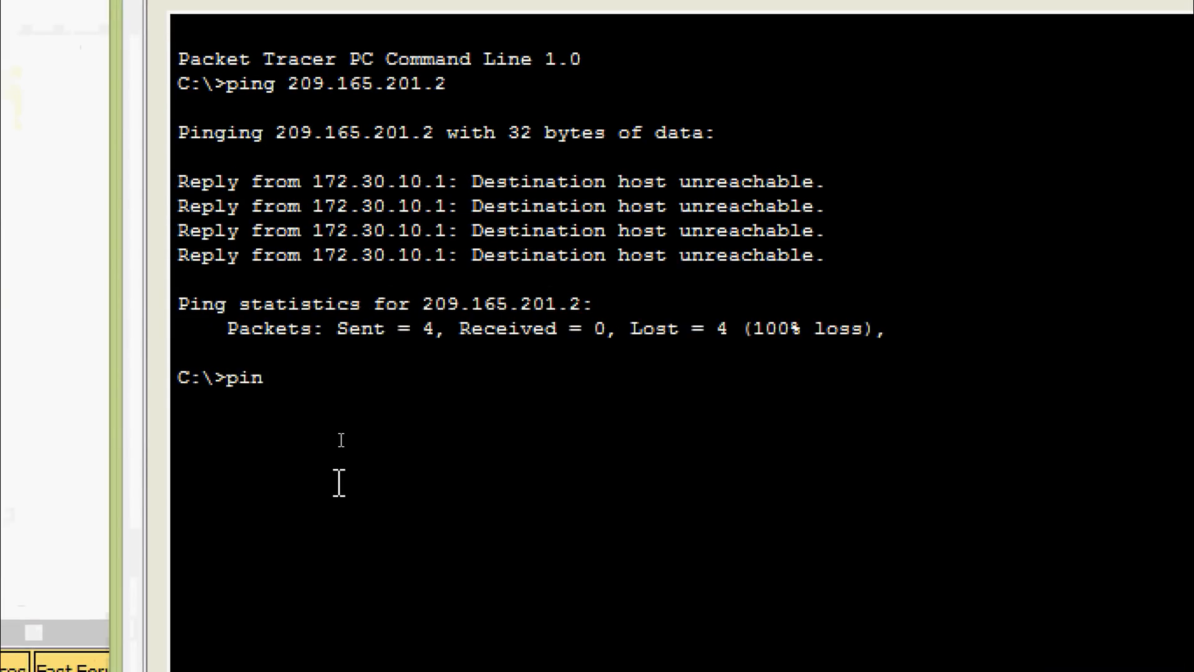
{"action": "type", "text": "g"}
{"action": "right_click", "coordinate": [314, 383]}
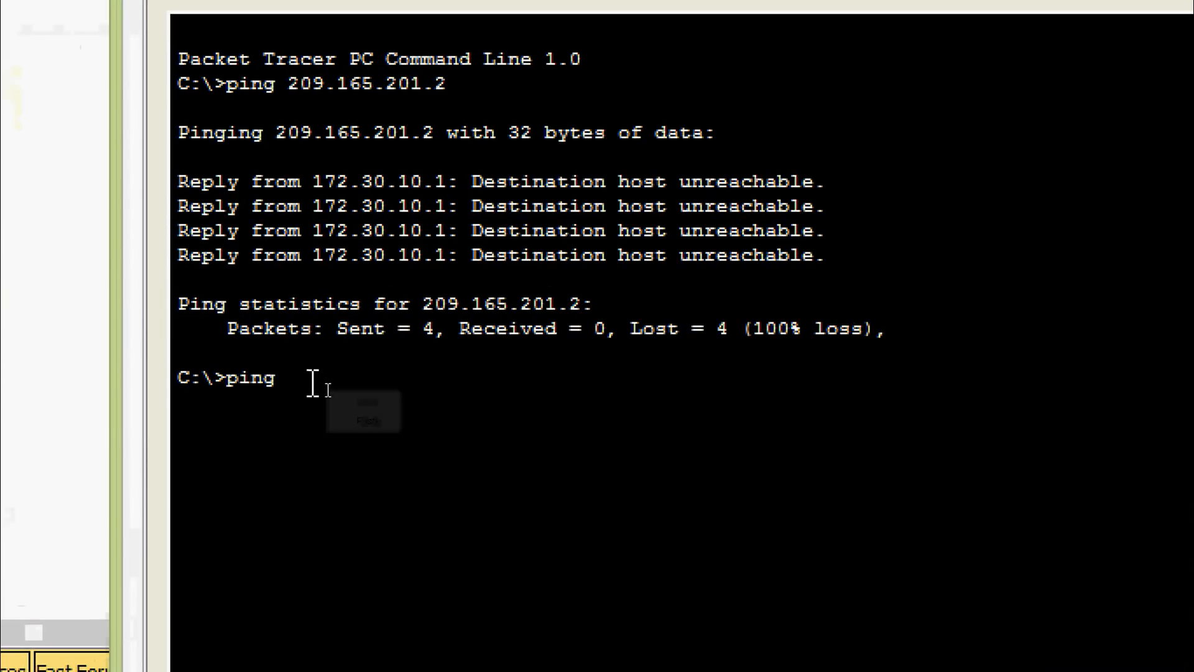
{"action": "left_click", "coordinate": [336, 429]}
{"action": "key", "text": "Return"}
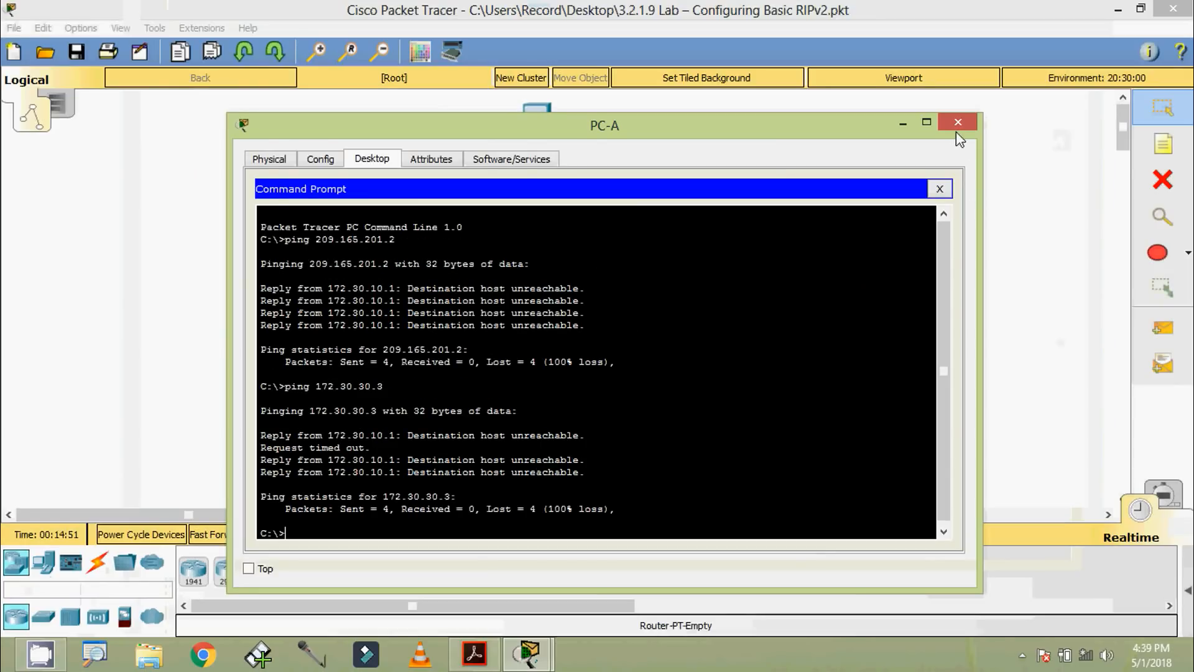
{"action": "left_click", "coordinate": [958, 122]}
Step: Open R1's CLI, log in with the console password, and enter privileged EXEC mode with the enable password
{"action": "left_click", "coordinate": [417, 291]}
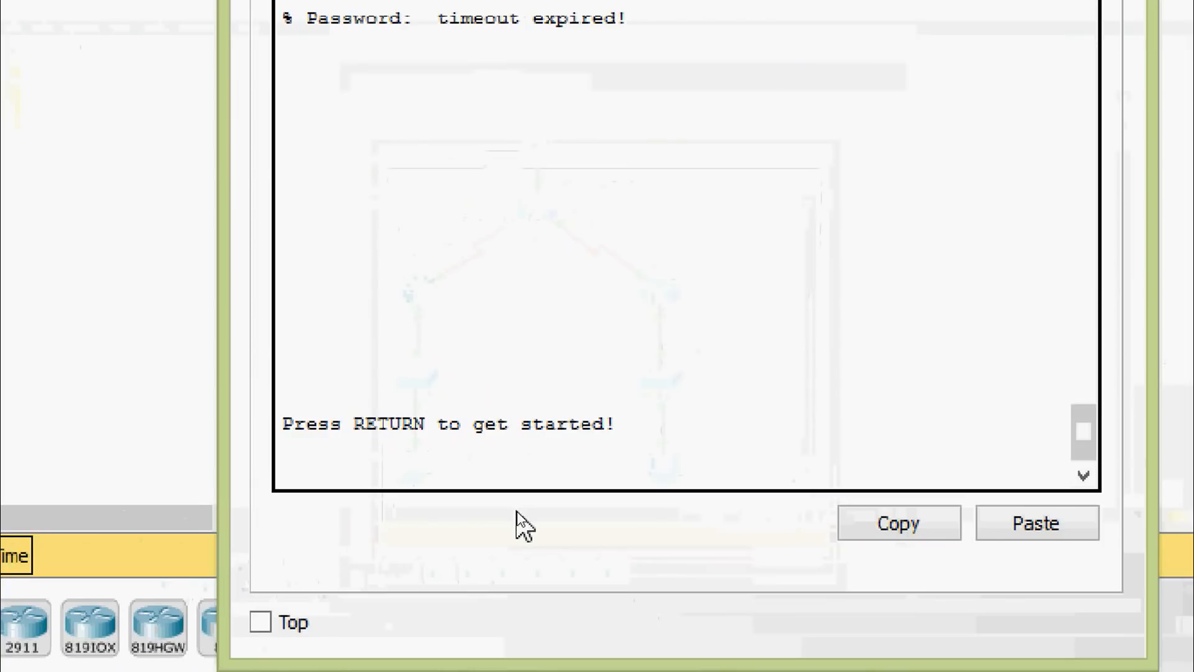
{"action": "key", "text": "Return"}
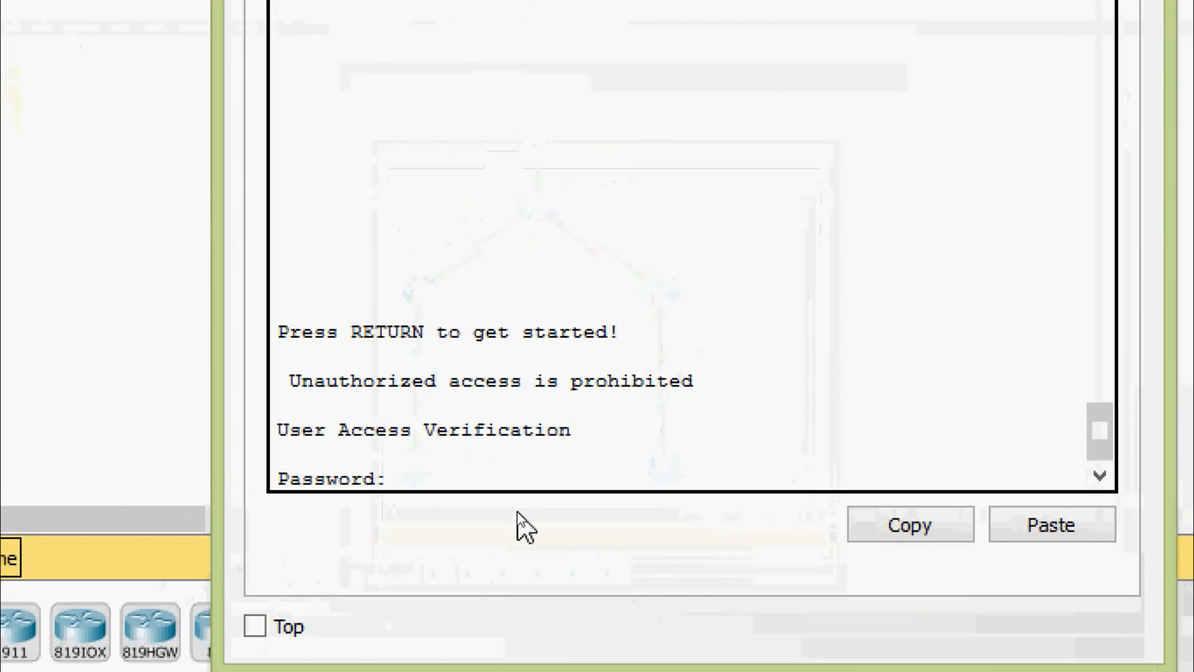
{"action": "key", "text": "Return"}
{"action": "type", "text": "ena"}
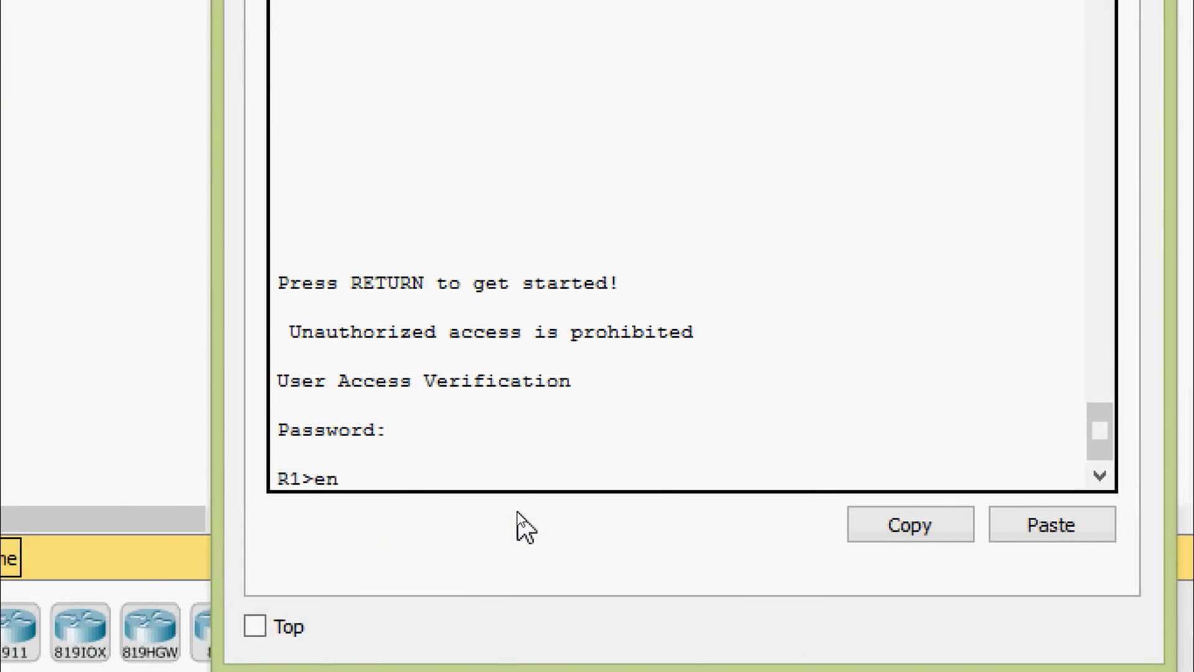
{"action": "key", "text": "Return"}
{"action": "key", "text": "Return"}
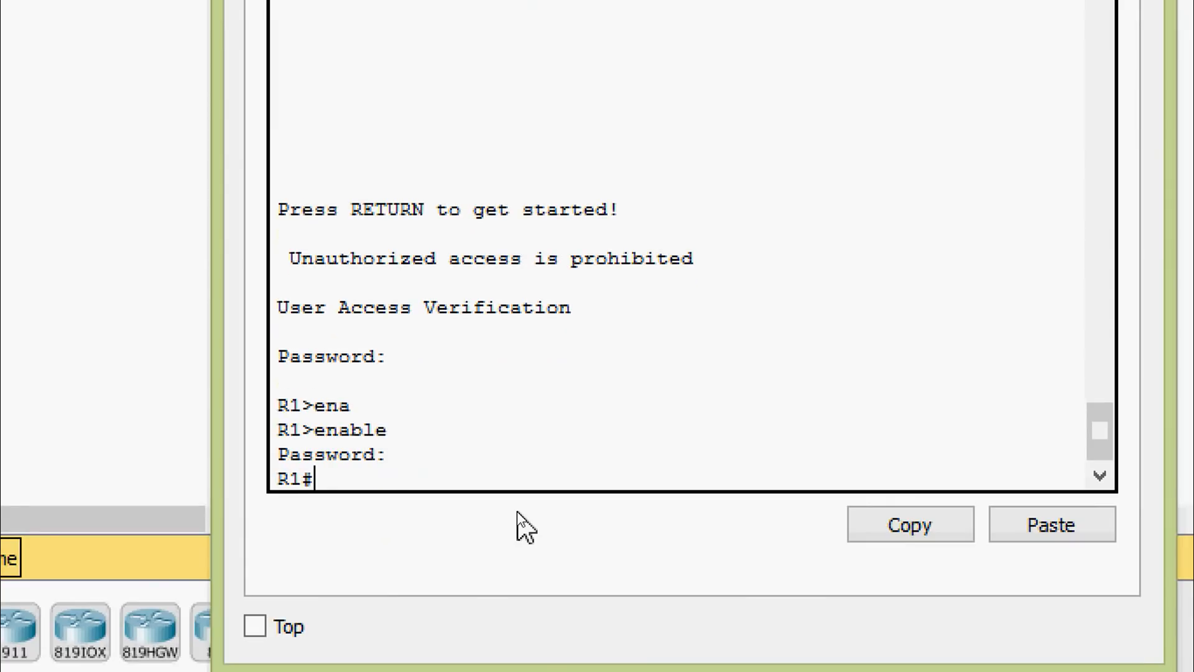
Step: Examine R1's routing table with show ip route, highlight the RIP-learned route, and close R1
{"action": "type", "text": "sh"}
{"action": "key", "text": "Tab"}
{"action": "type", "text": "ip rou"}
{"action": "key", "text": "Tab"}
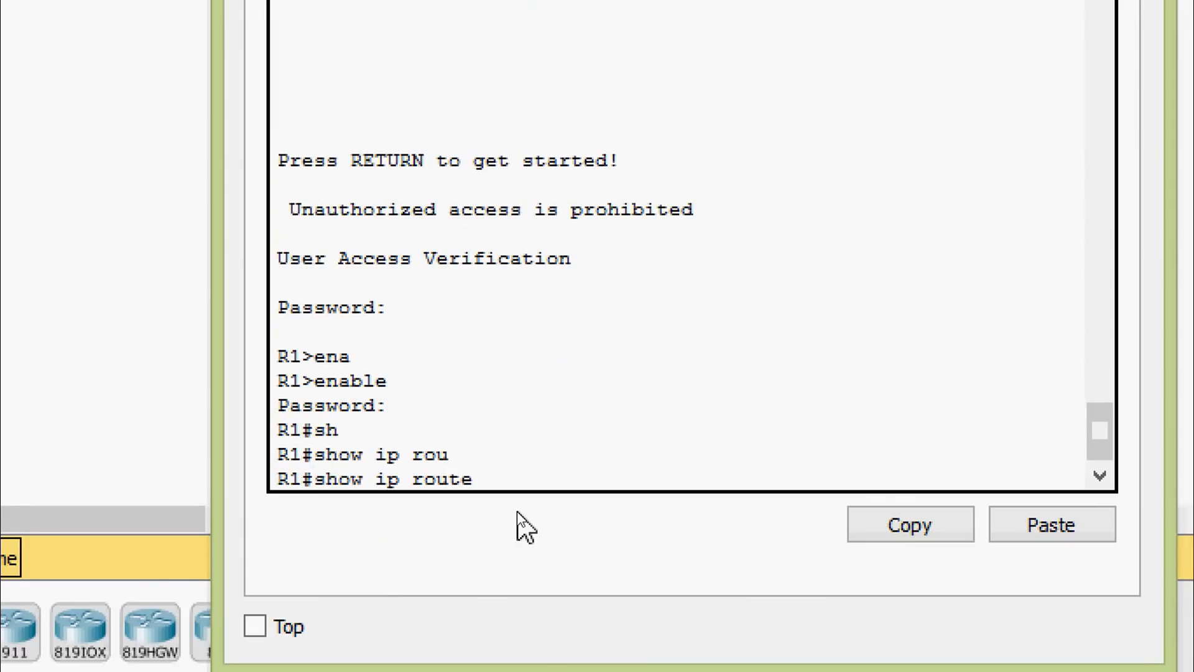
{"action": "key", "text": "Return"}
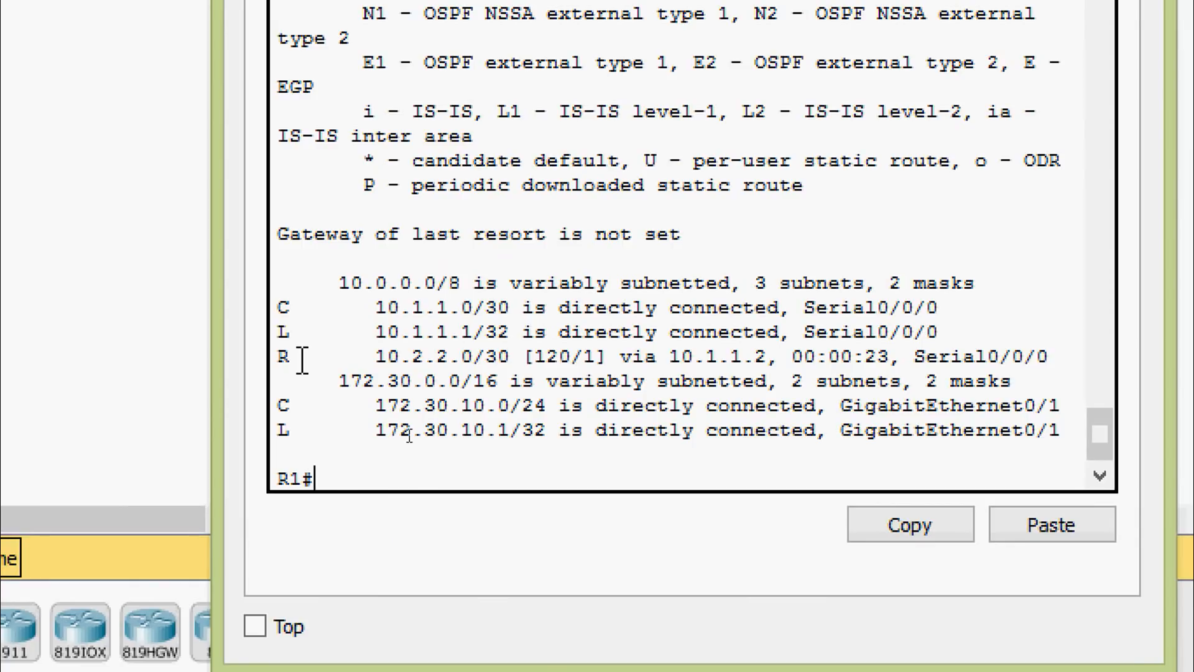
{"action": "left_click_drag", "start_coordinate": [281, 358], "coordinate": [780, 336]}
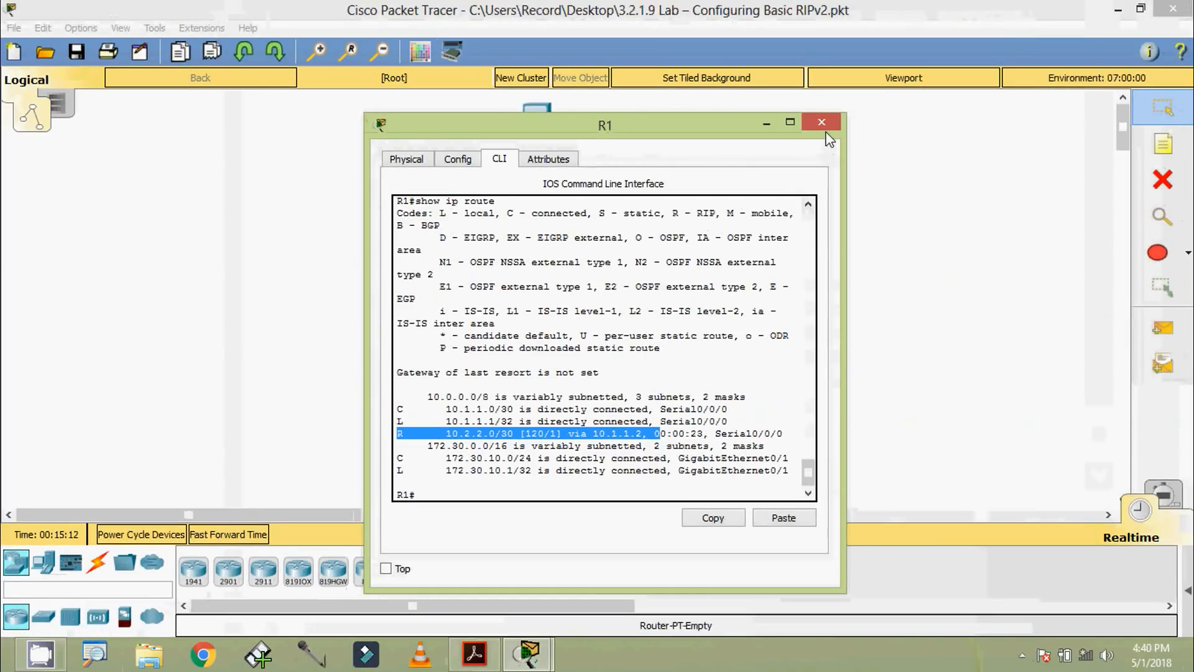
{"action": "left_click", "coordinate": [822, 123]}
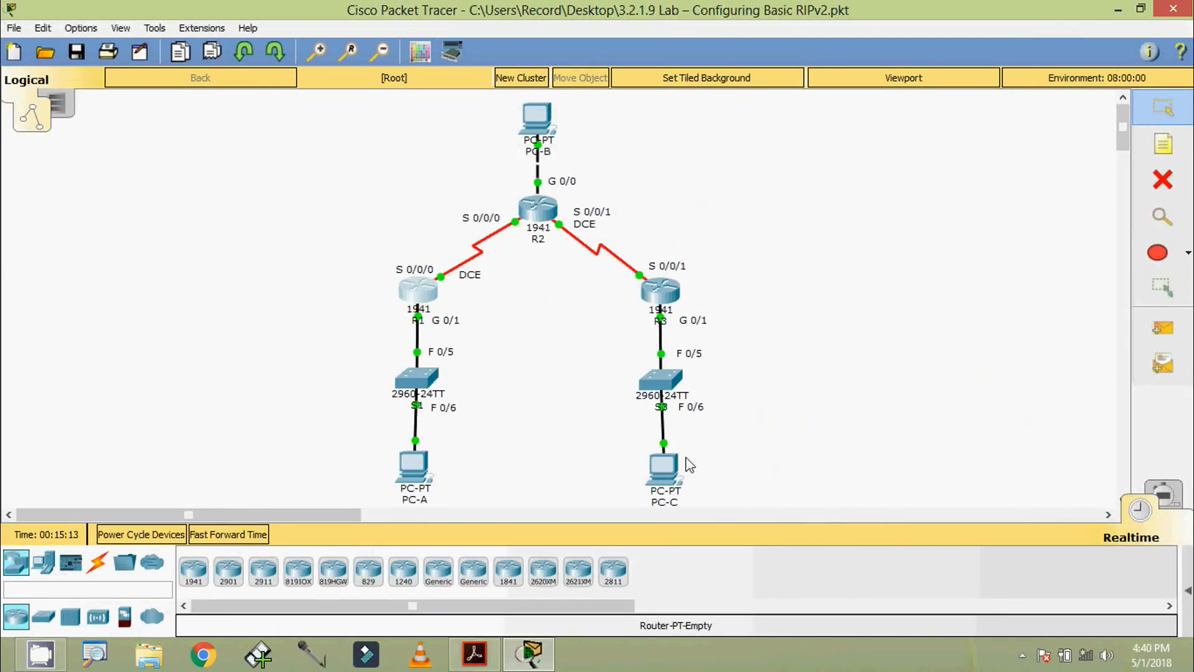
Step: View PC-C's IP configuration from its desktop and close PC-C
{"action": "left_click", "coordinate": [663, 466]}
{"action": "left_click", "coordinate": [365, 264]}
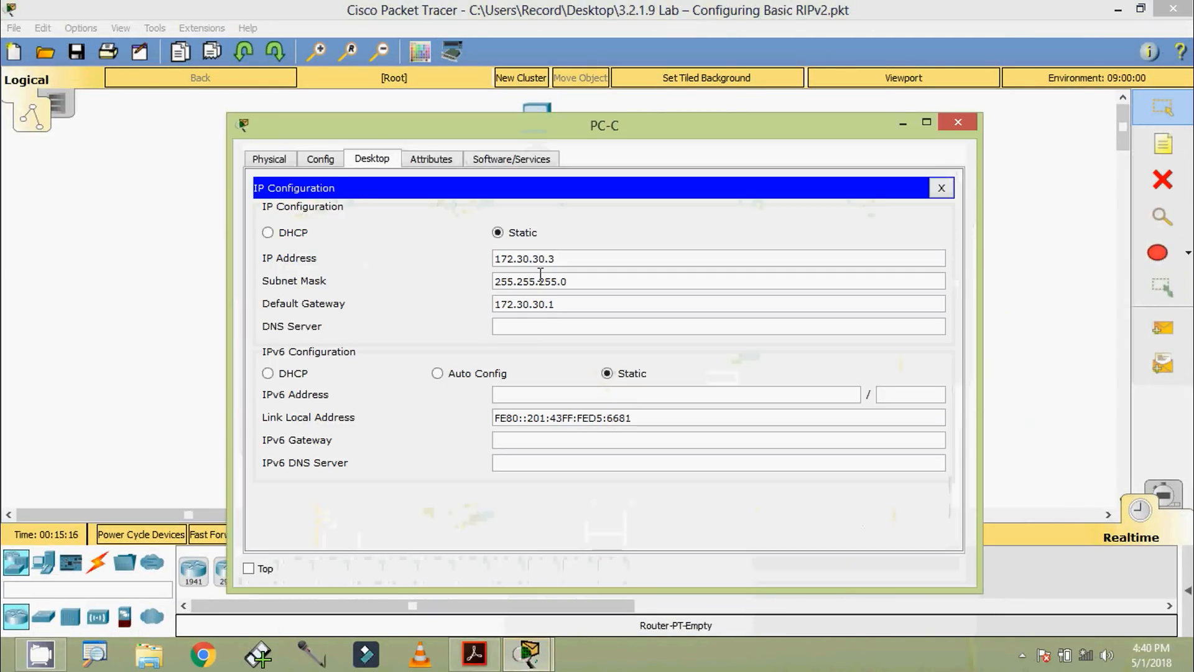
{"action": "left_click", "coordinate": [953, 130]}
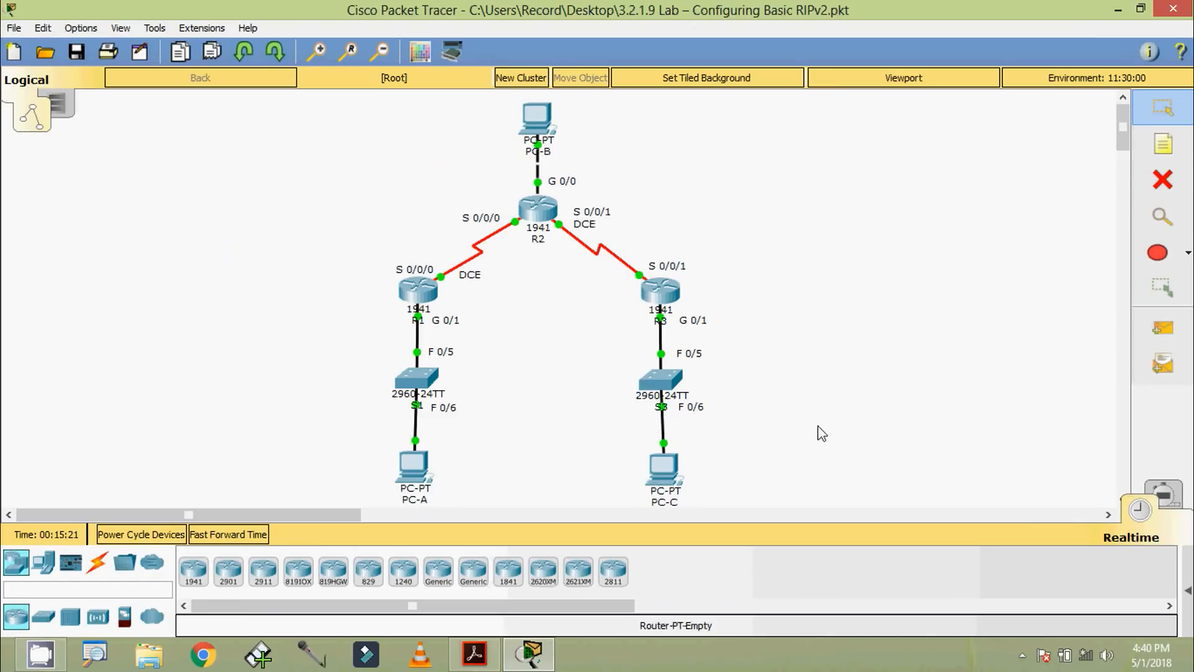
Step: Check the PC-C to PC-B connectivity question in the lab PDF in Acrobat Reader, and copy PC-B's IPv4 address in Packet Tracer
{"action": "left_click", "coordinate": [475, 653]}
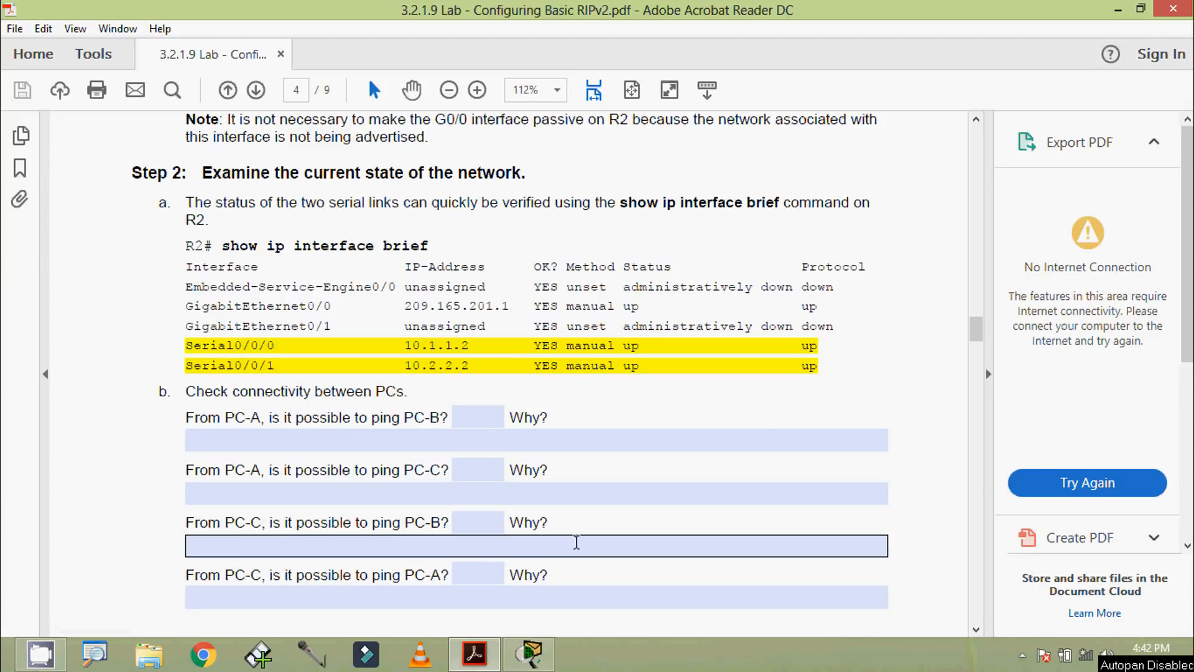
{"action": "left_click", "coordinate": [1118, 11]}
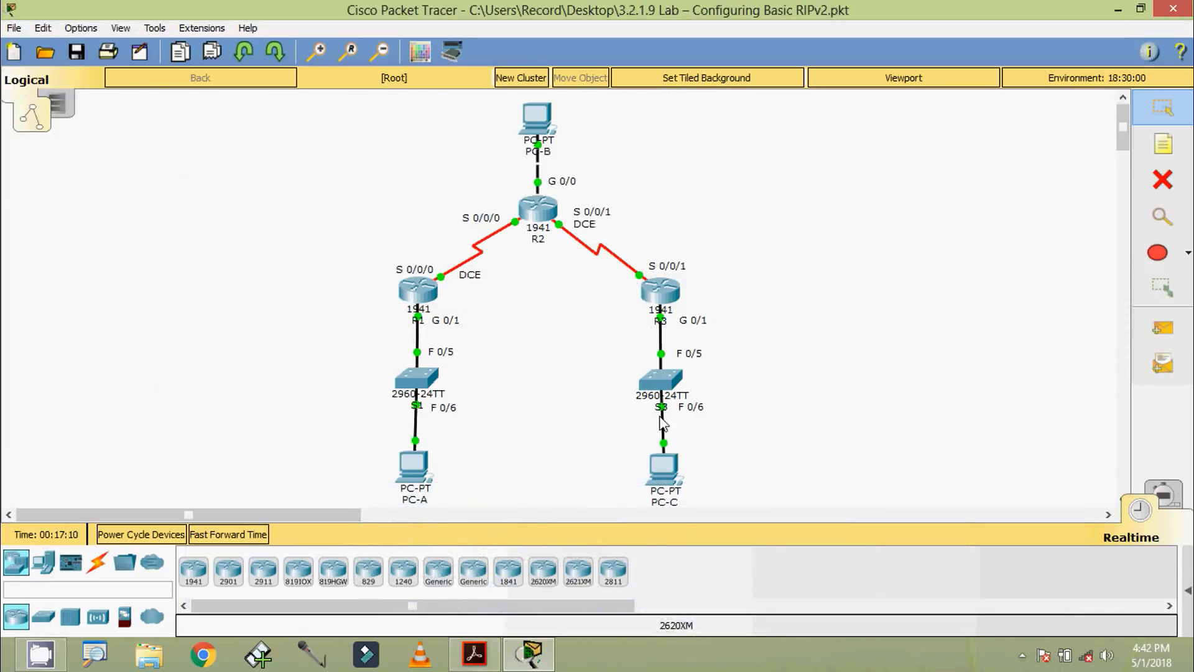
{"action": "left_click", "coordinate": [540, 136]}
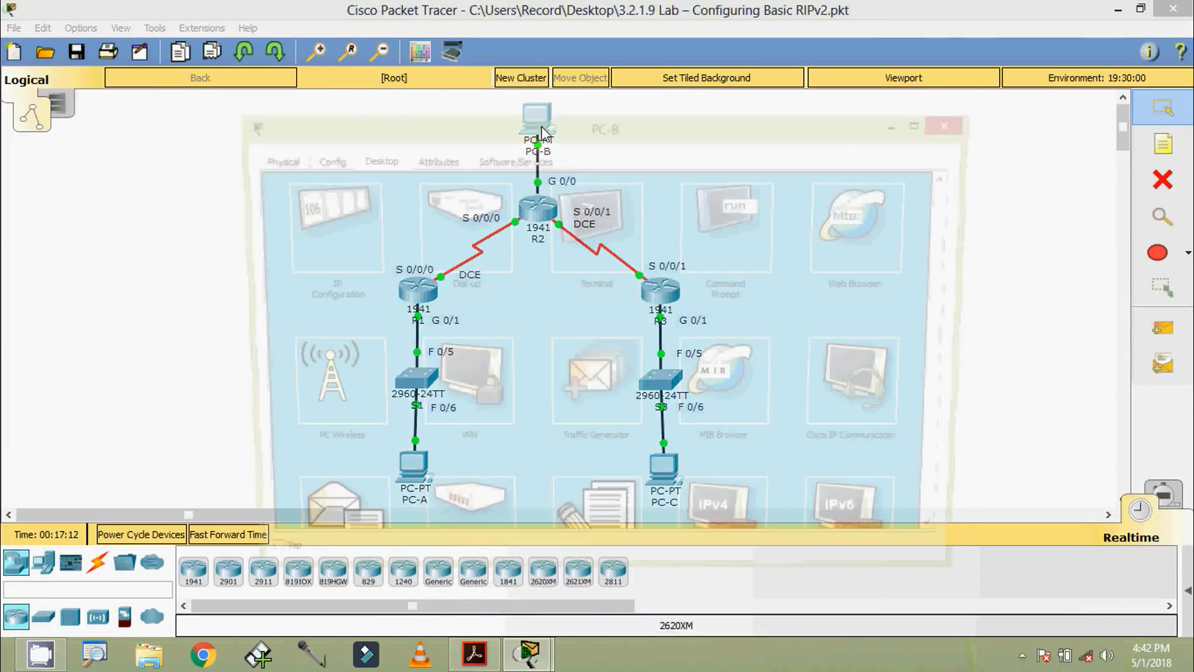
{"action": "left_click", "coordinate": [359, 224]}
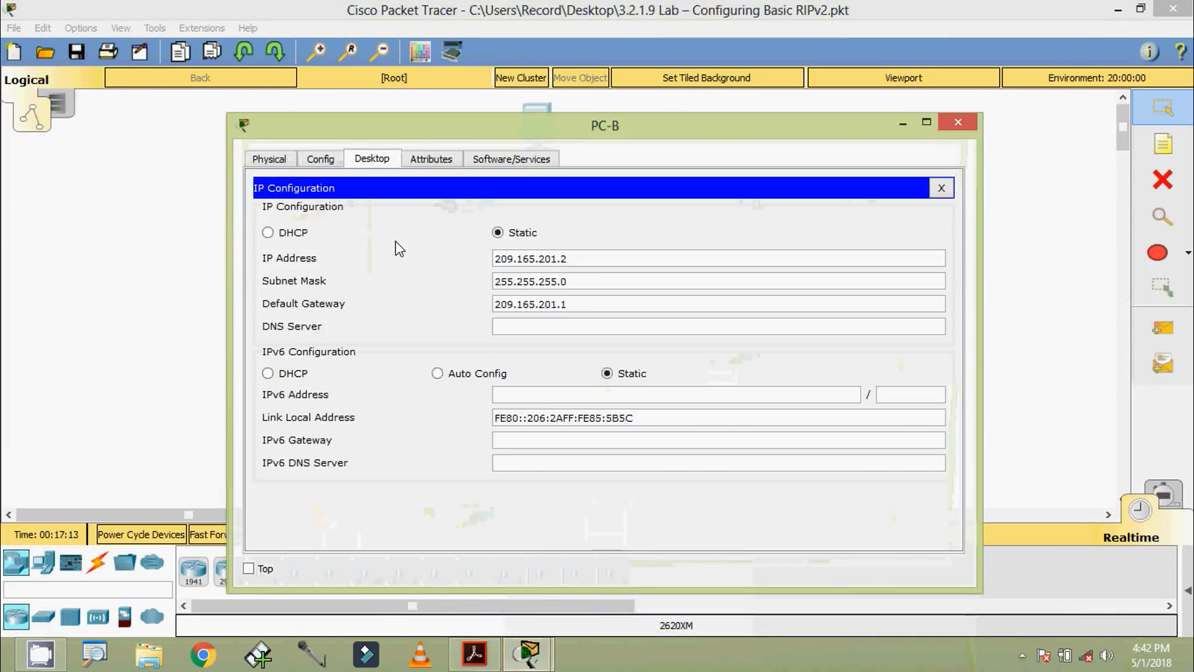
{"action": "double_click", "coordinate": [527, 257]}
{"action": "key", "text": "ctrl+c"}
{"action": "left_click", "coordinate": [958, 122]}
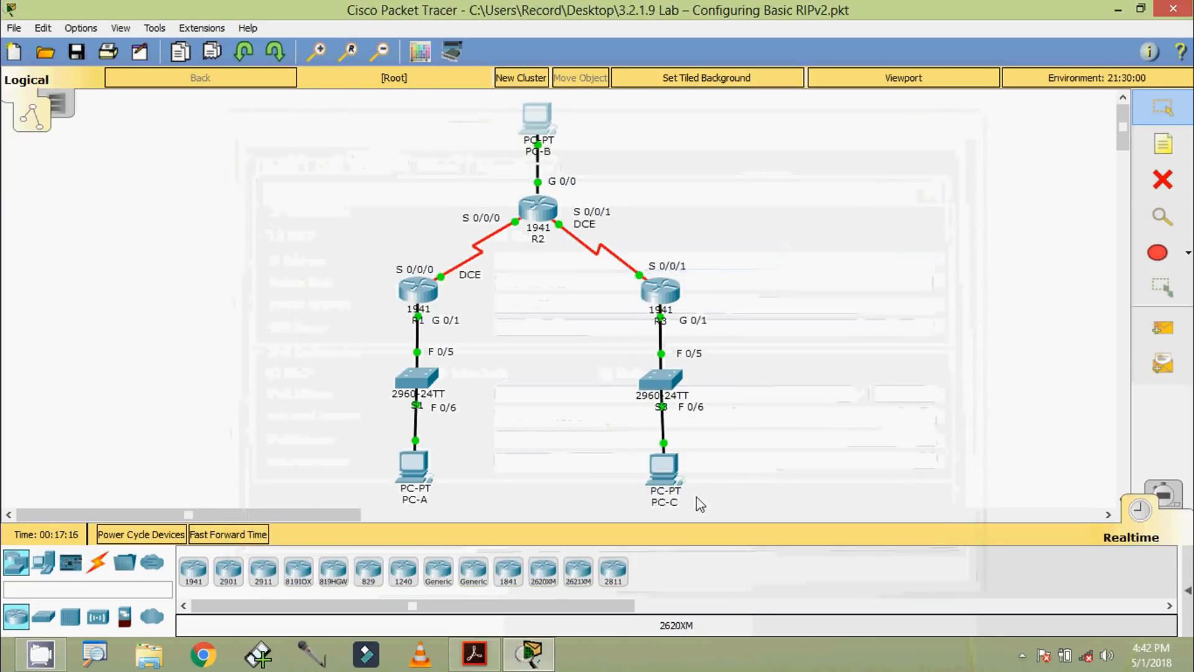
Step: Test connectivity from PC-C to PC-B by pinging 209.165.201.2 at PC-C's command prompt, and close PC-C
{"action": "left_click", "coordinate": [664, 480]}
{"action": "left_click", "coordinate": [718, 252]}
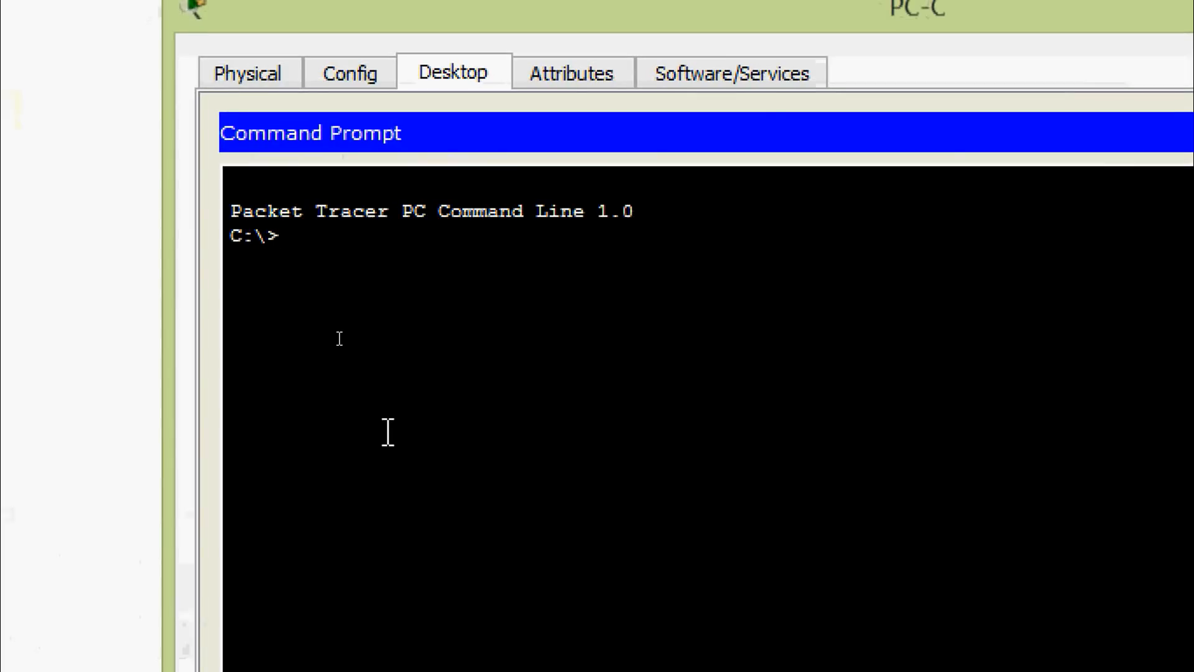
{"action": "type", "text": "ping"}
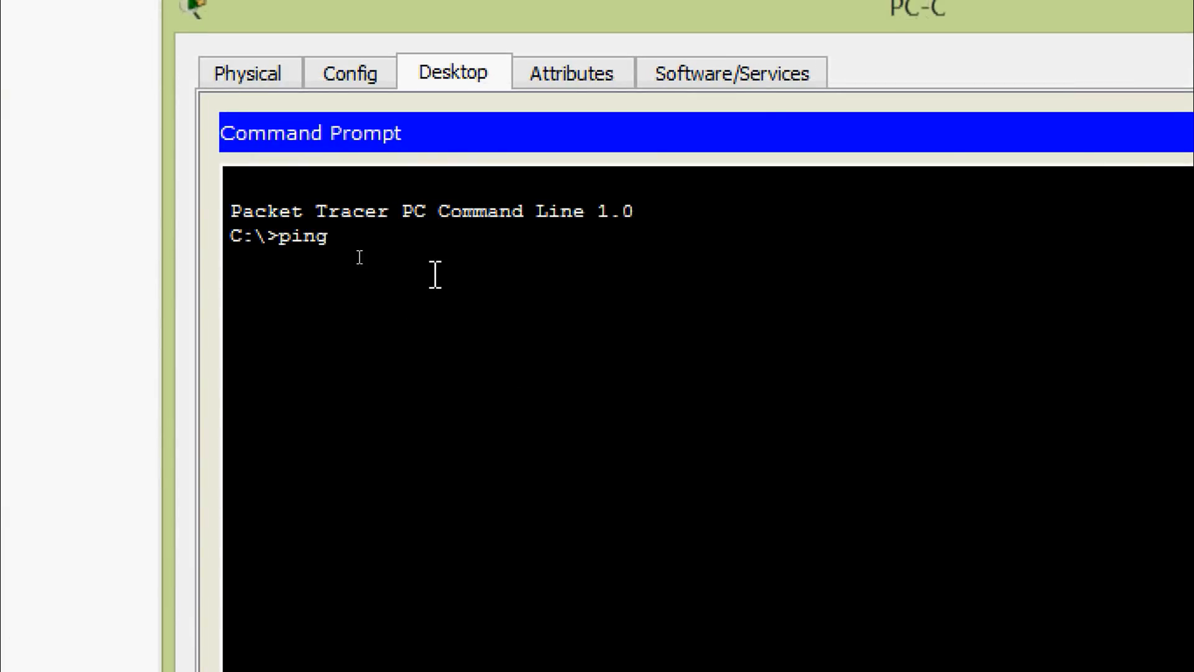
{"action": "right_click", "coordinate": [409, 244]}
{"action": "left_click", "coordinate": [471, 308]}
{"action": "key", "text": "Return"}
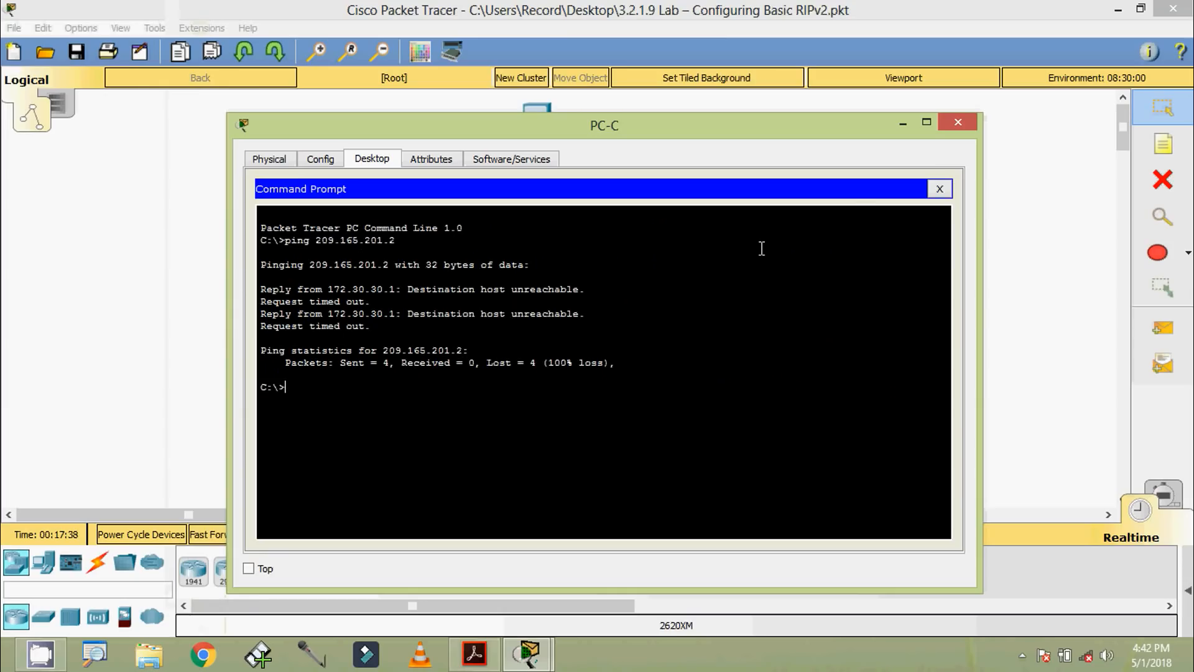
{"action": "left_click", "coordinate": [958, 122]}
Step: Check the PC-C to PC-A connectivity question in the lab PDF in Acrobat Reader, and copy PC-A's IPv4 address in Packet Tracer
{"action": "left_click", "coordinate": [474, 653]}
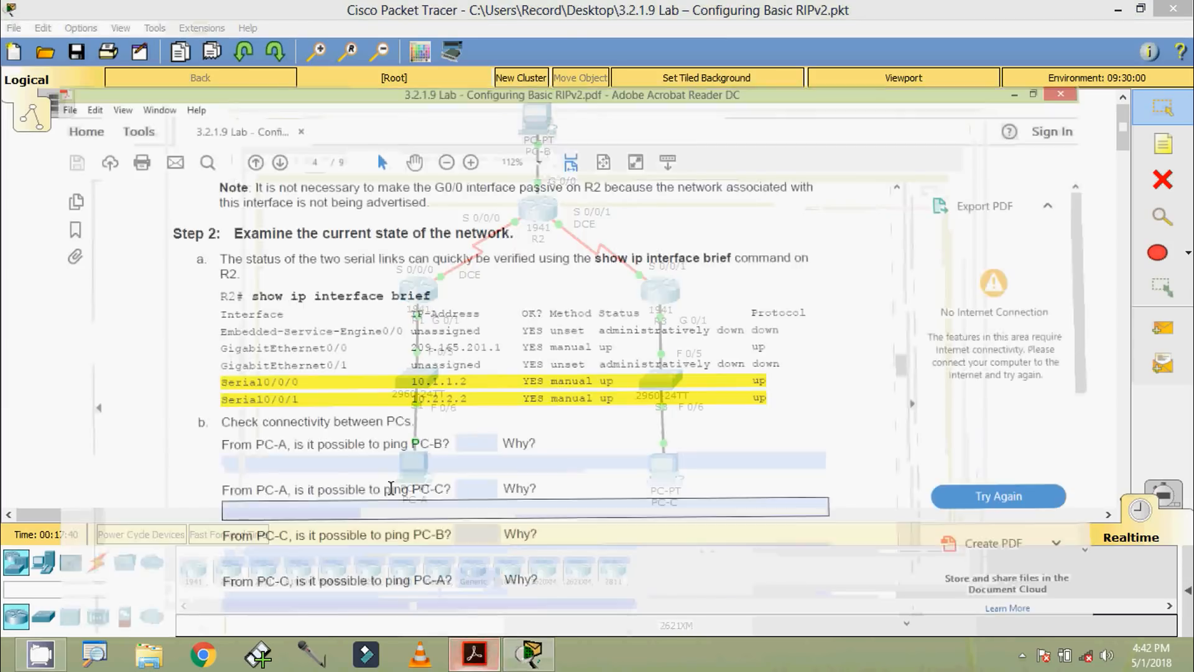
{"action": "scroll", "coordinate": [388, 489], "scroll_direction": "down", "scroll_amount": 1}
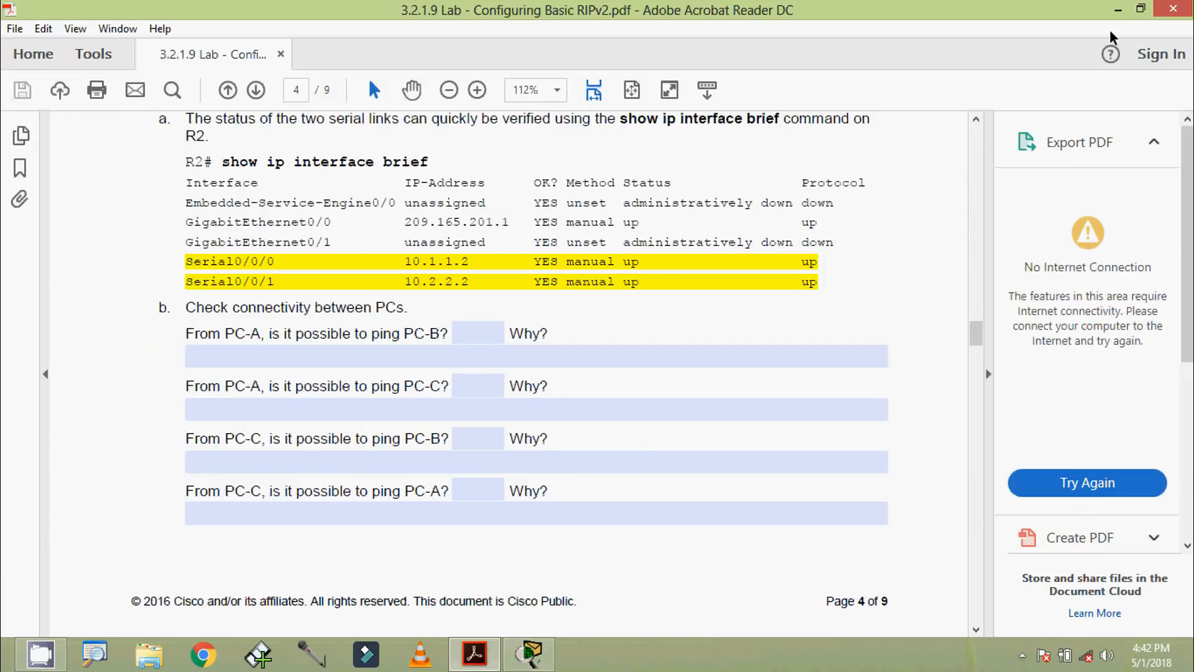
{"action": "left_click", "coordinate": [1118, 9]}
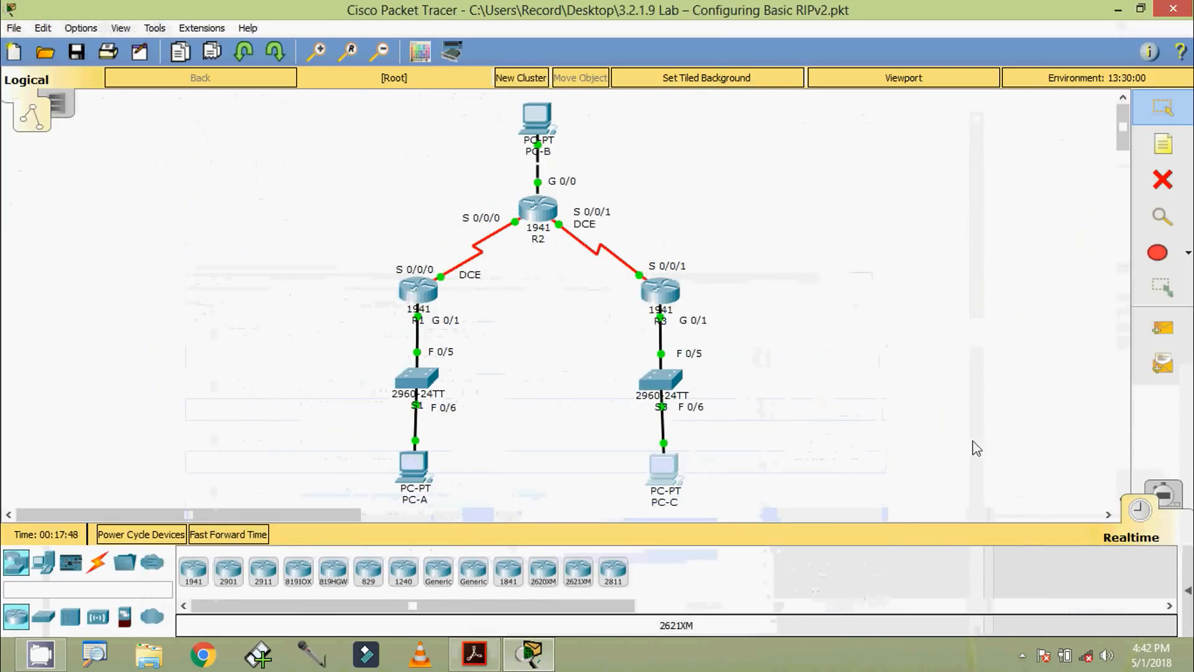
{"action": "left_click", "coordinate": [413, 467]}
{"action": "left_click", "coordinate": [330, 242]}
{"action": "left_click_drag", "start_coordinate": [580, 259], "coordinate": [454, 260]}
{"action": "key", "text": "ctrl+c"}
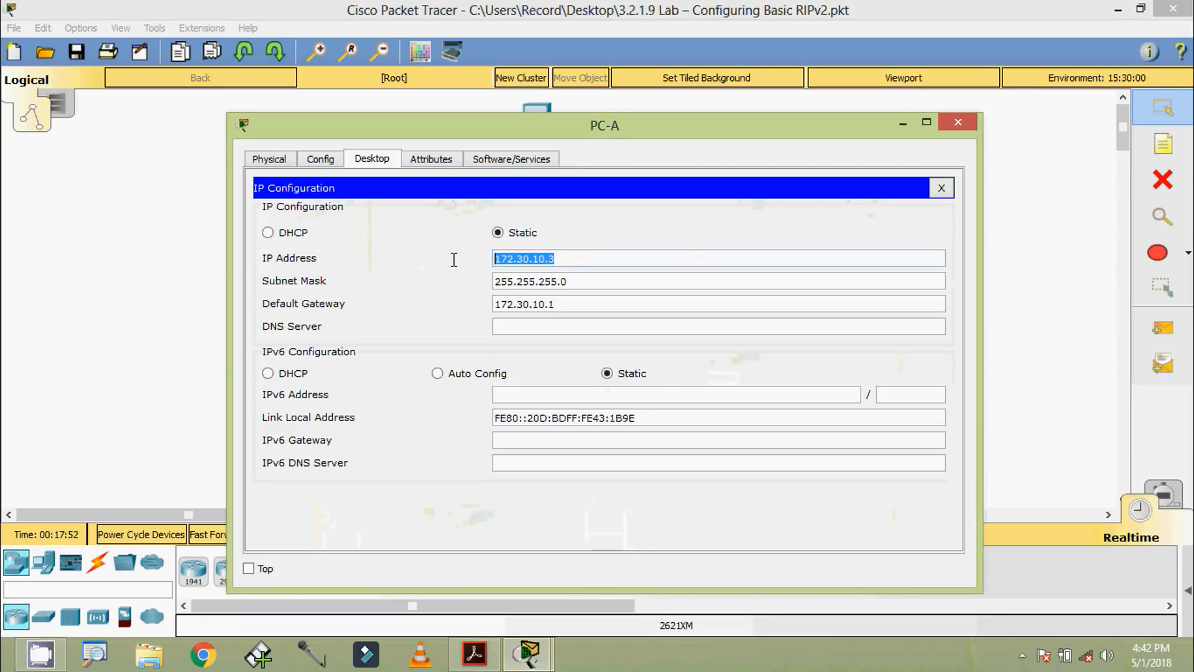
{"action": "left_click", "coordinate": [956, 122]}
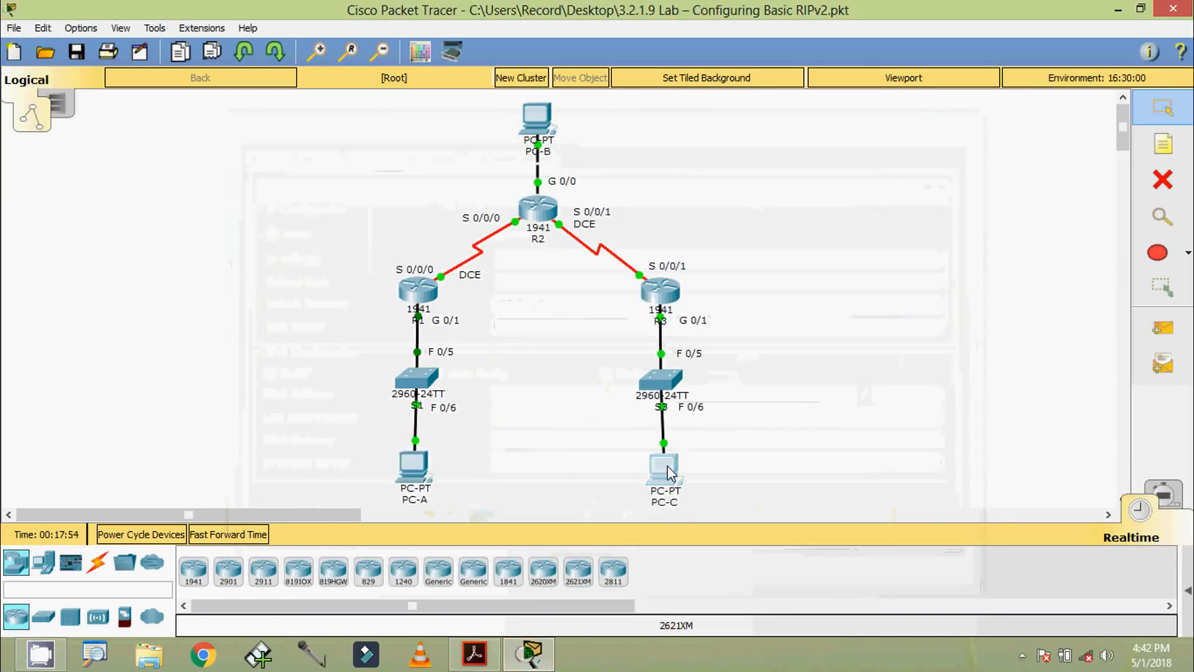
Step: Test connectivity from PC-C to PC-A by pinging 172.30.10.3 at PC-C's command prompt, and close PC-C
{"action": "left_click", "coordinate": [665, 466]}
{"action": "left_click", "coordinate": [700, 239]}
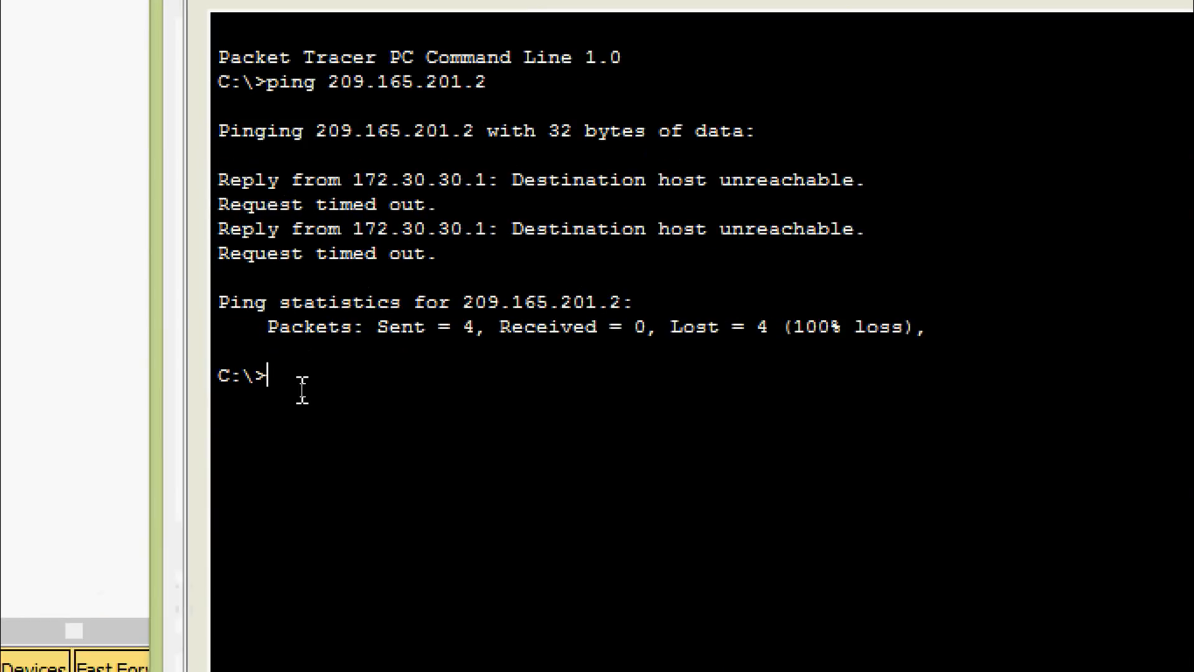
{"action": "type", "text": "ping"}
{"action": "right_click", "coordinate": [360, 375]}
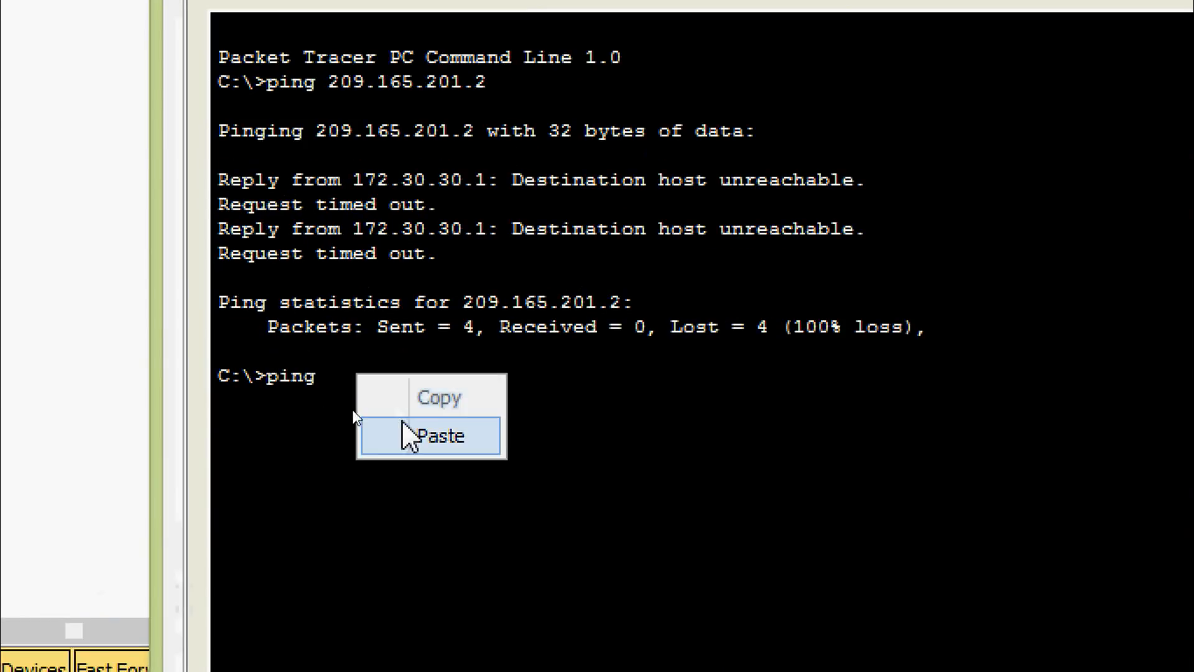
{"action": "left_click", "coordinate": [403, 424]}
{"action": "key", "text": "Return"}
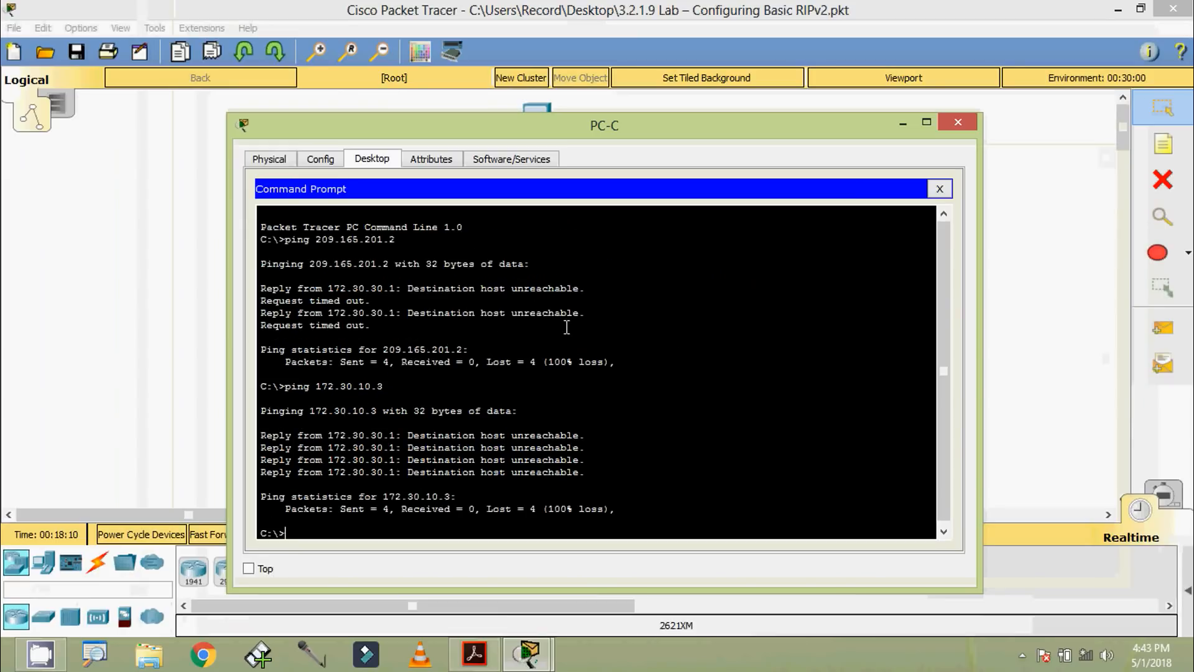
{"action": "left_click", "coordinate": [940, 122]}
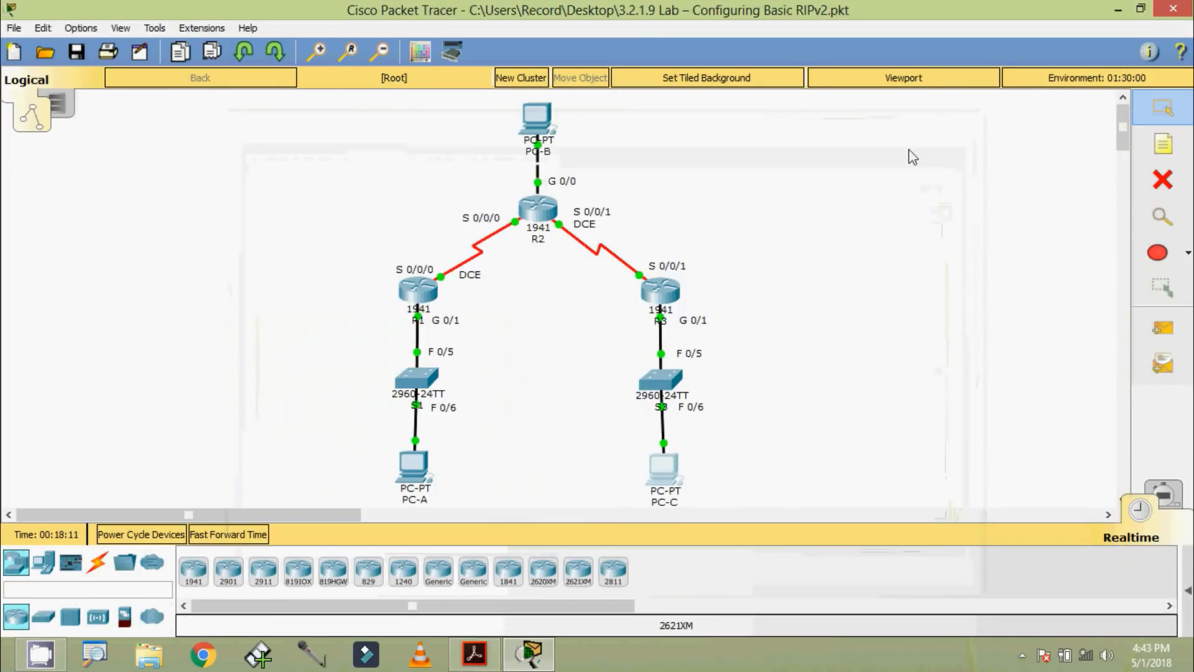
Step: Open R3's CLI, log in with the console password, and enter privileged EXEC mode with the enable password
{"action": "left_click", "coordinate": [660, 292]}
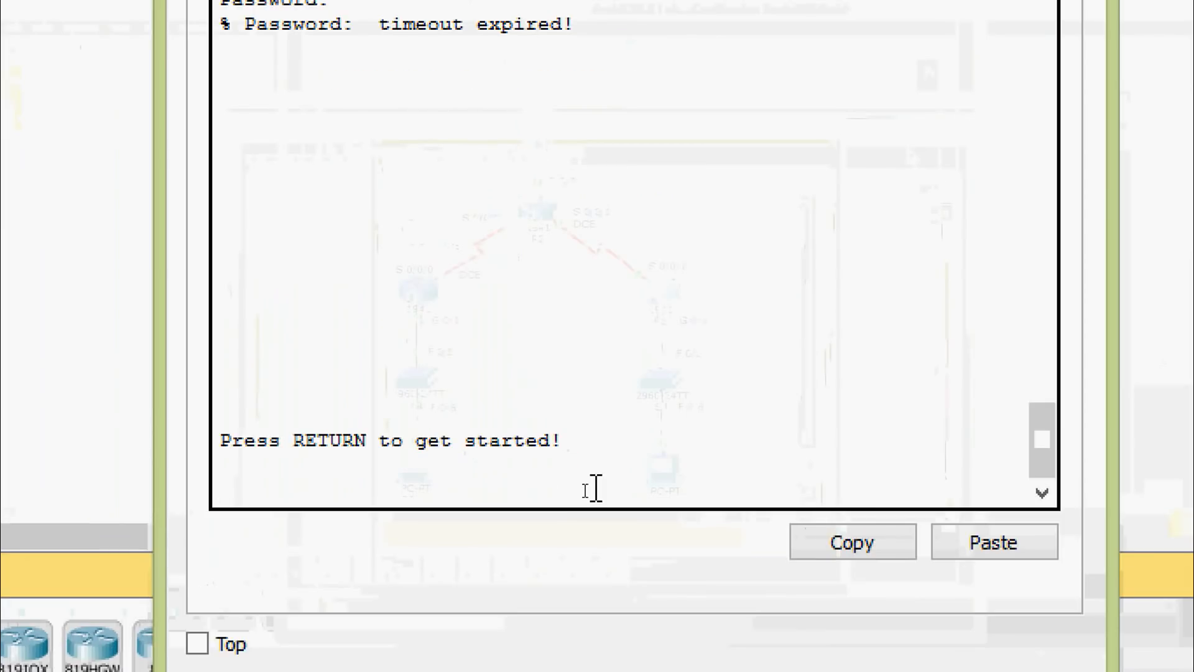
{"action": "key", "text": "Return"}
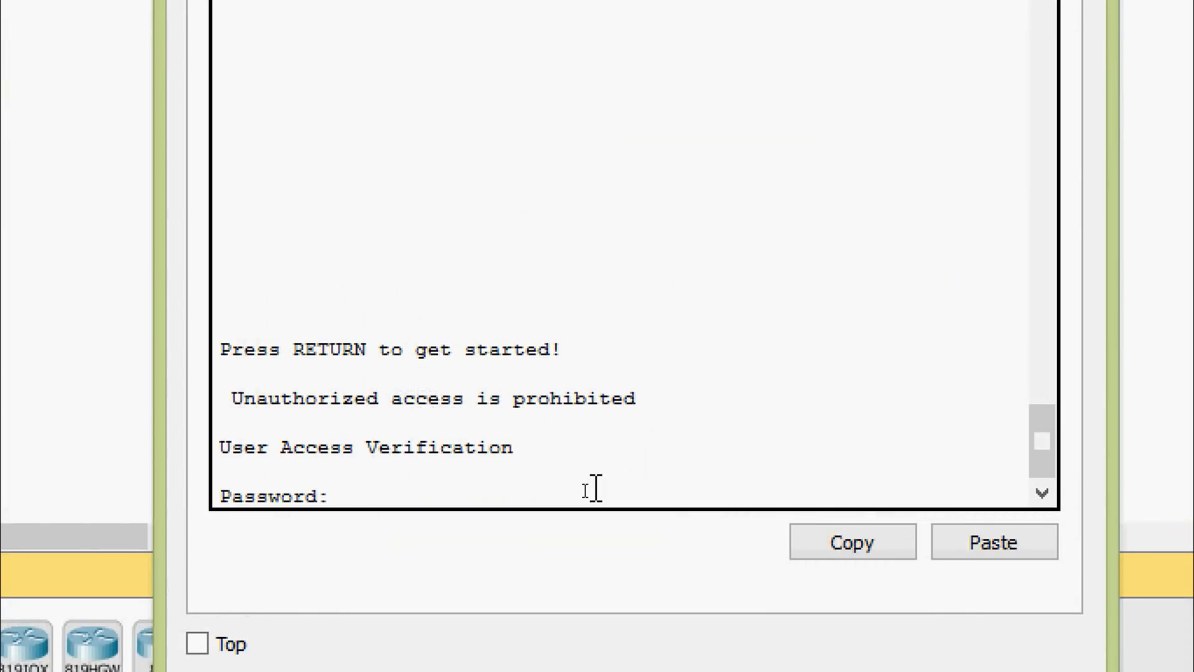
{"action": "key", "text": "Return"}
{"action": "type", "text": "en"}
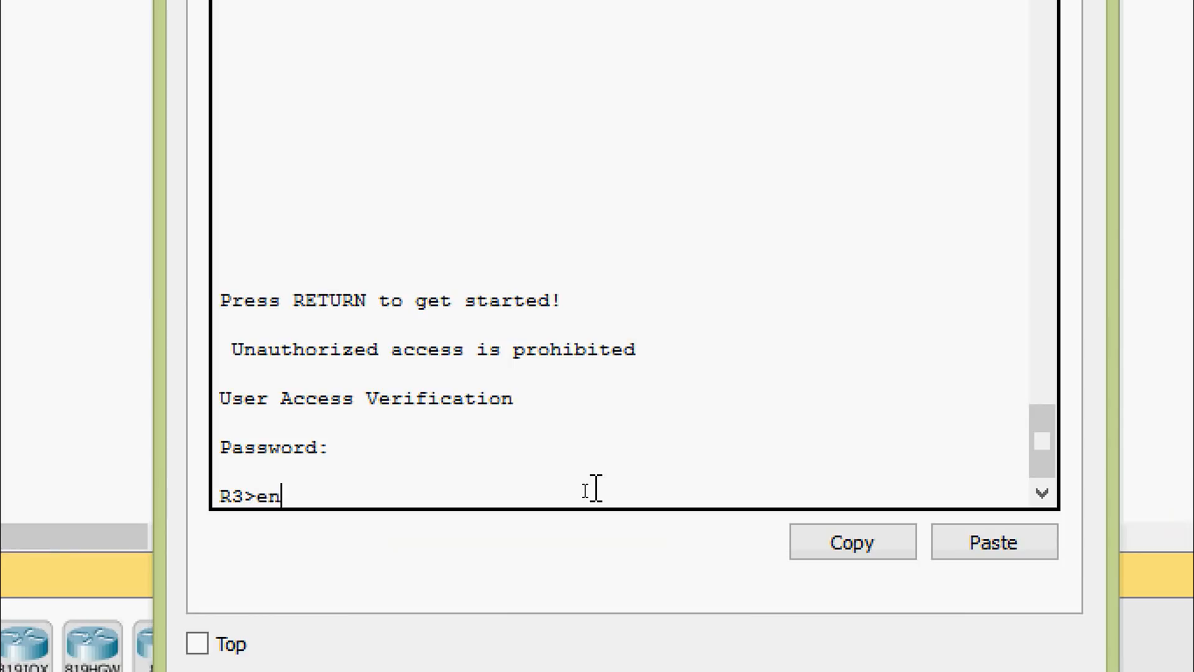
{"action": "type", "text": "a"}
{"action": "key", "text": "Tab"}
{"action": "key", "text": "Return"}
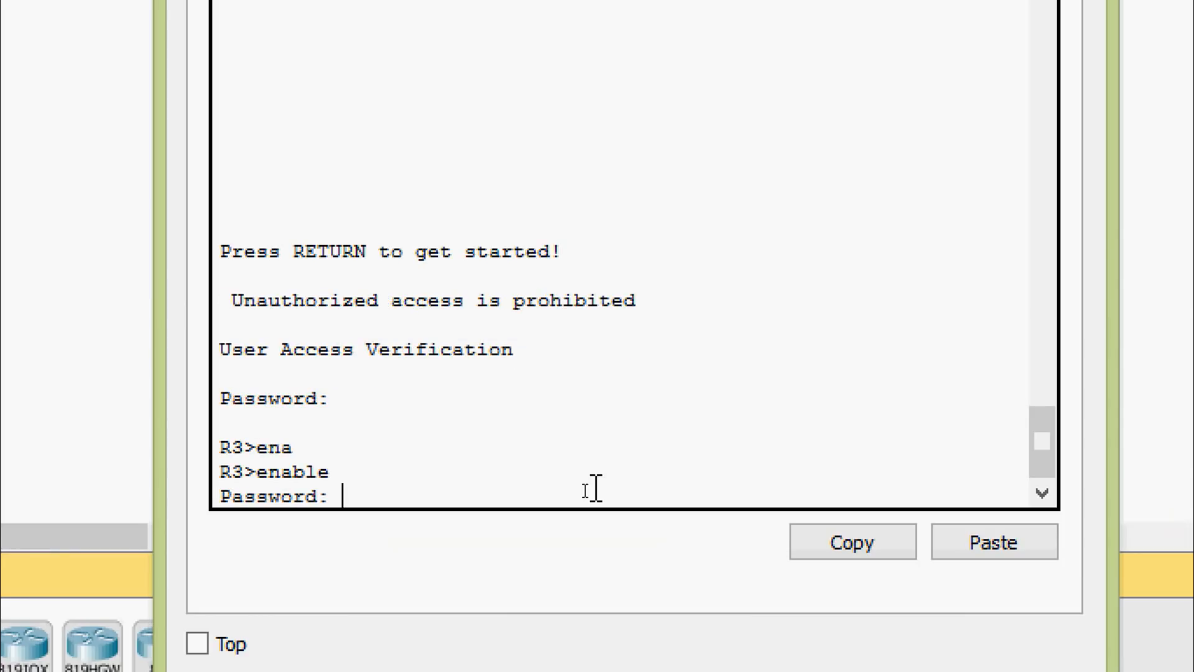
{"action": "key", "text": "Return"}
Step: Examine R3's routing table with show ip route, highlight the listed route entries, and close R3
{"action": "type", "text": "sh"}
{"action": "key", "text": "Tab"}
{"action": "type", "text": "ip rou"}
{"action": "key", "text": "Tab"}
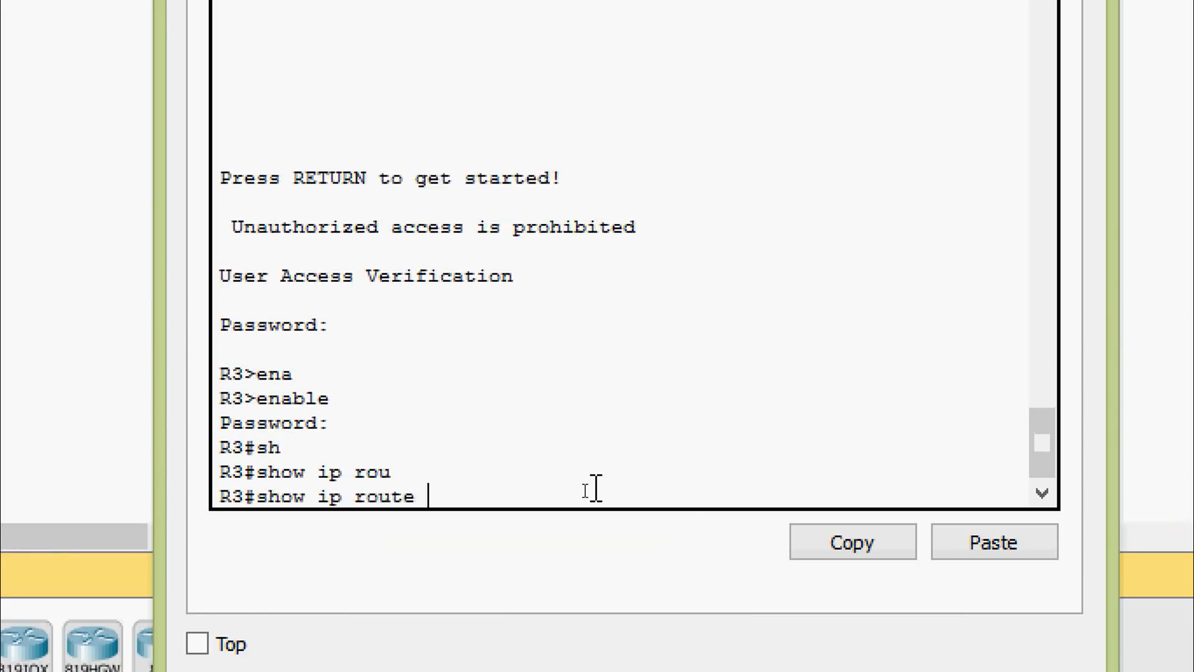
{"action": "key", "text": "Return"}
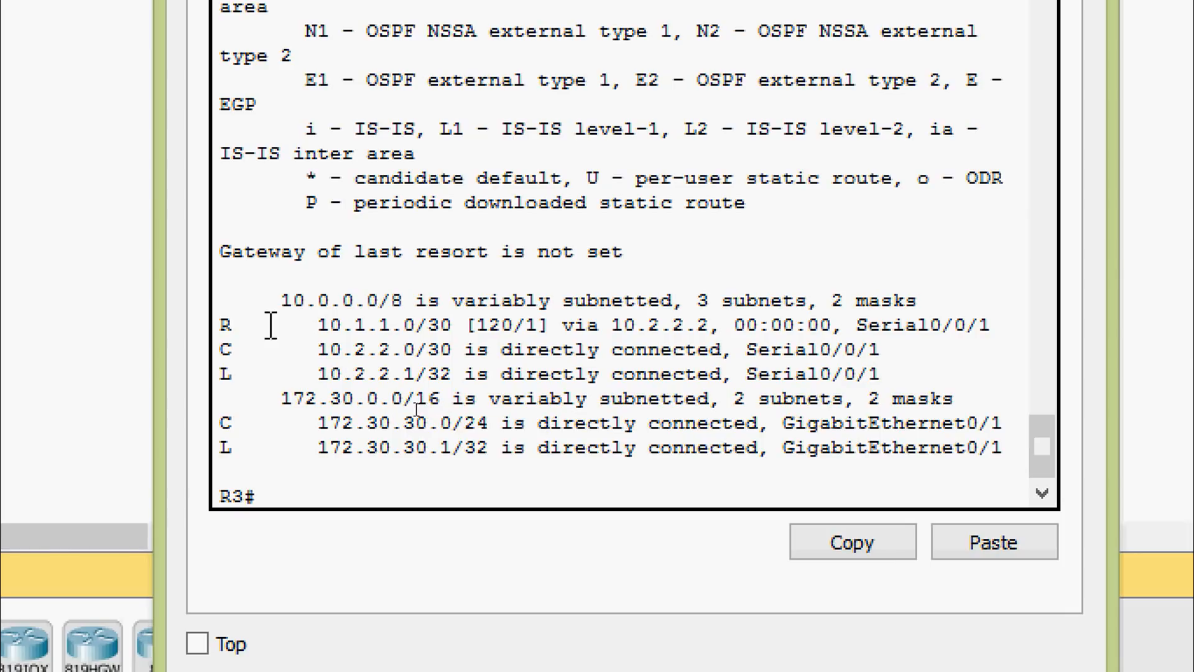
{"action": "left_click_drag", "start_coordinate": [259, 299], "coordinate": [1013, 469]}
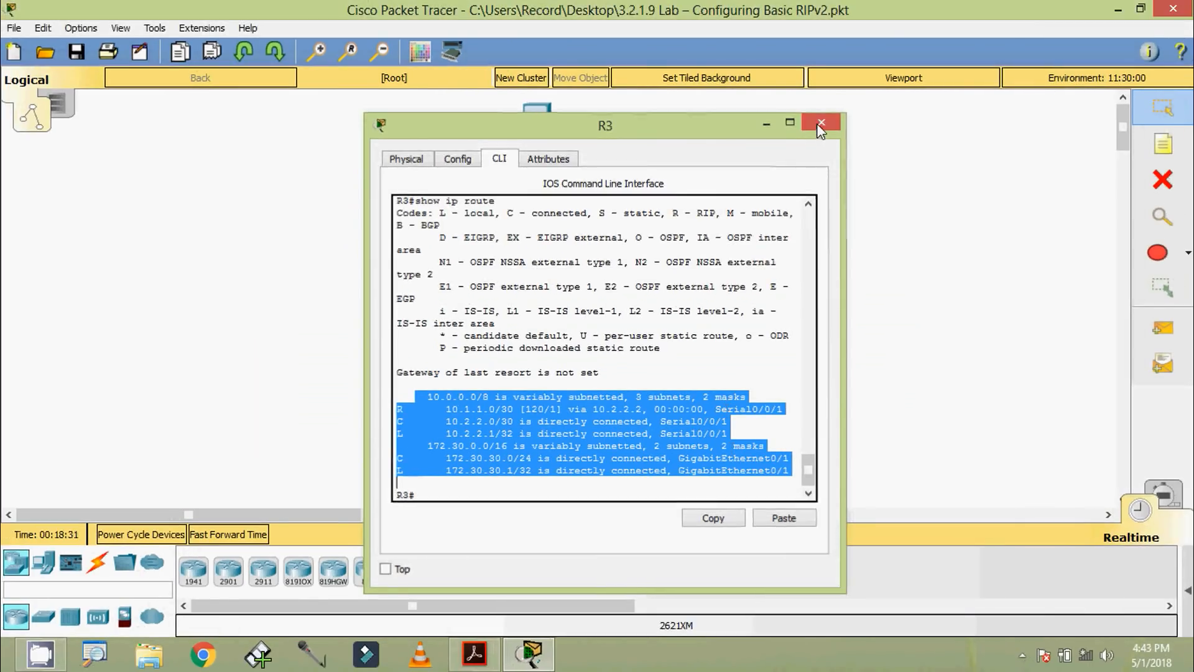
{"action": "left_click", "coordinate": [820, 124]}
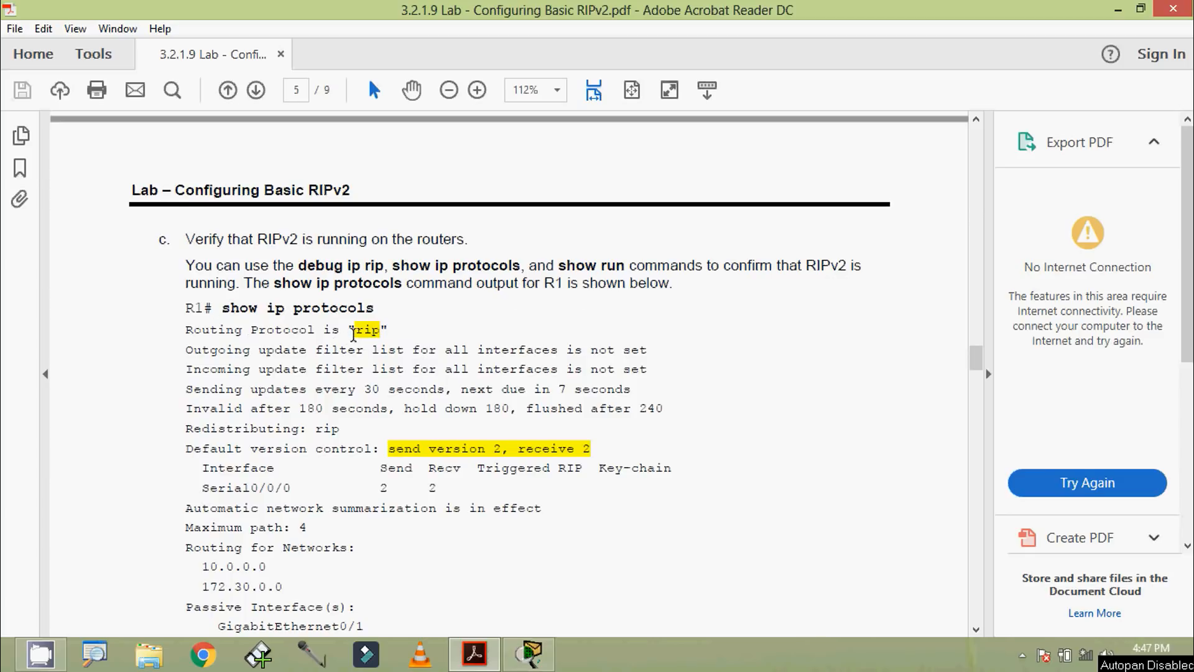
Step: Examine the R1 show ip protocols sample output in the lab PDF, highlighting the RIP protocol, version 2 and routed network lines
{"action": "left_click_drag", "start_coordinate": [348, 333], "coordinate": [379, 332]}
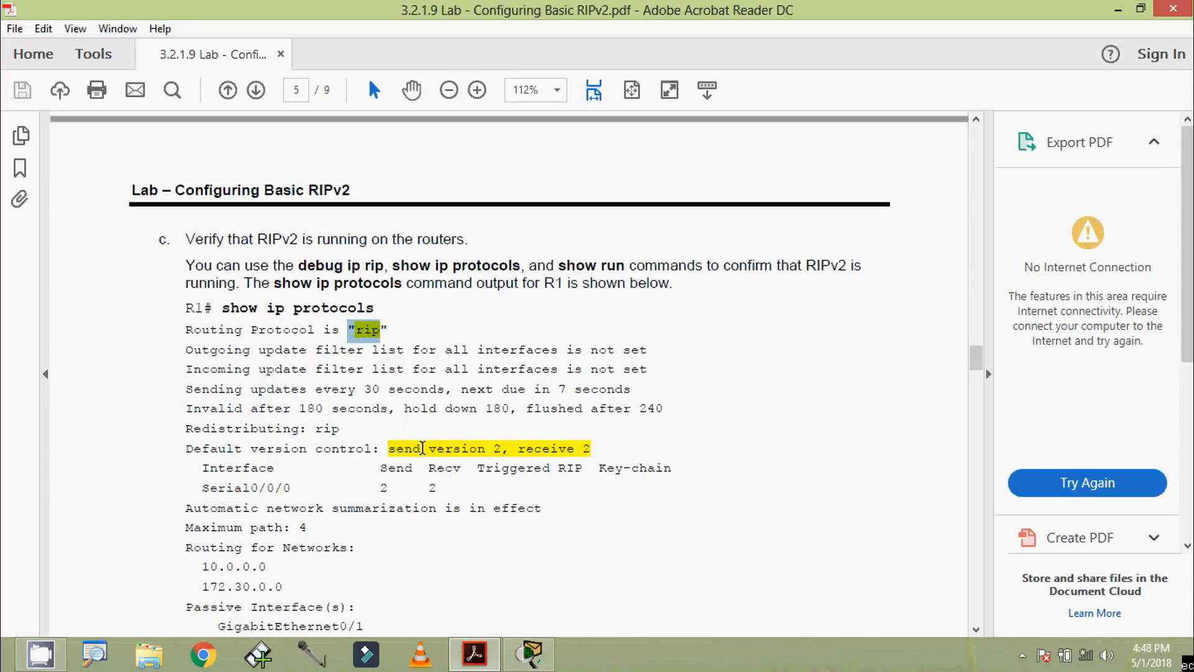
{"action": "left_click_drag", "start_coordinate": [425, 448], "coordinate": [575, 447]}
{"action": "scroll", "coordinate": [493, 507], "scroll_direction": "down", "scroll_amount": 3}
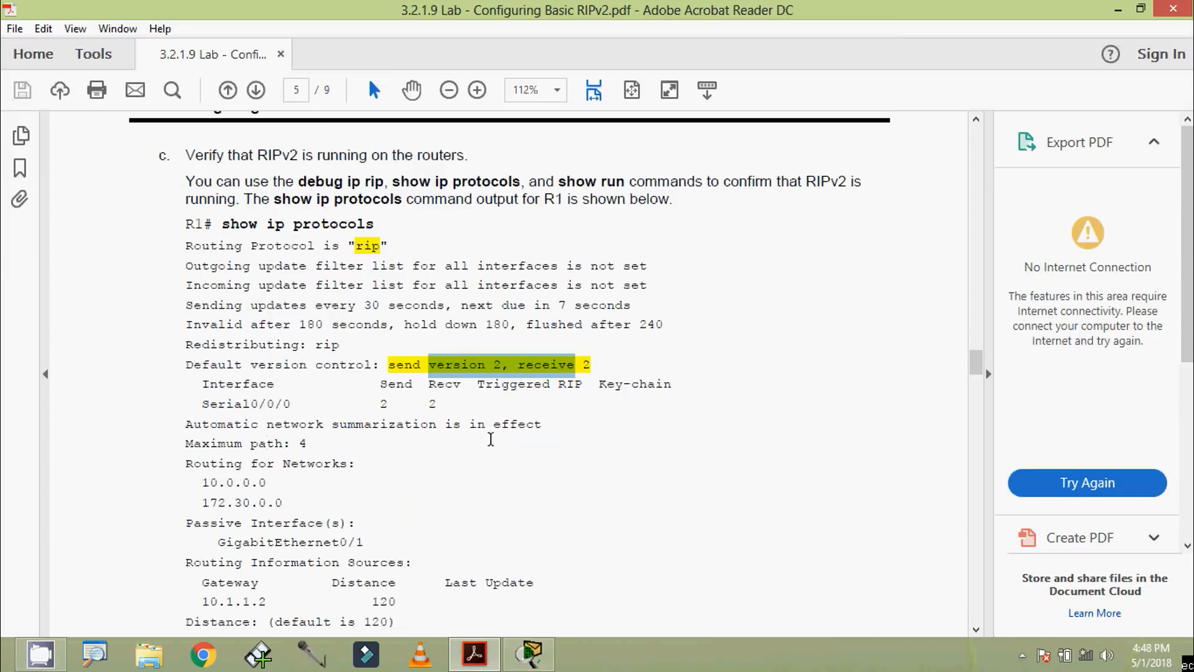
{"action": "scroll", "coordinate": [341, 482], "scroll_direction": "down", "scroll_amount": 1}
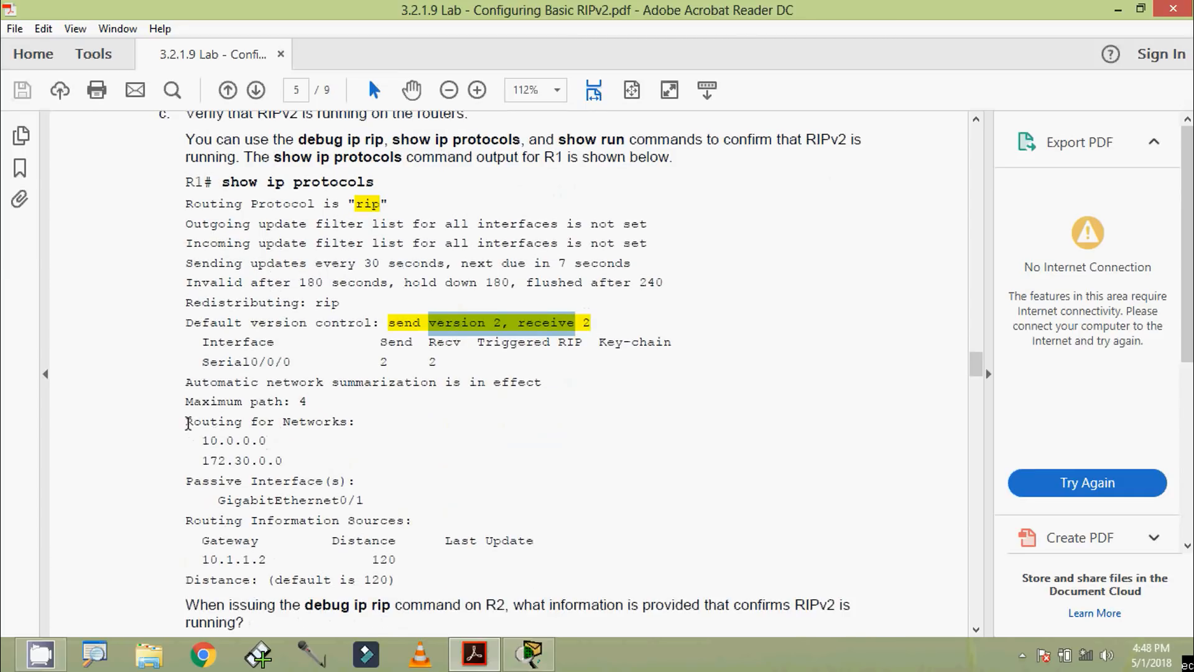
{"action": "left_click_drag", "start_coordinate": [188, 424], "coordinate": [357, 460]}
{"action": "scroll", "coordinate": [381, 505], "scroll_direction": "down", "scroll_amount": 2}
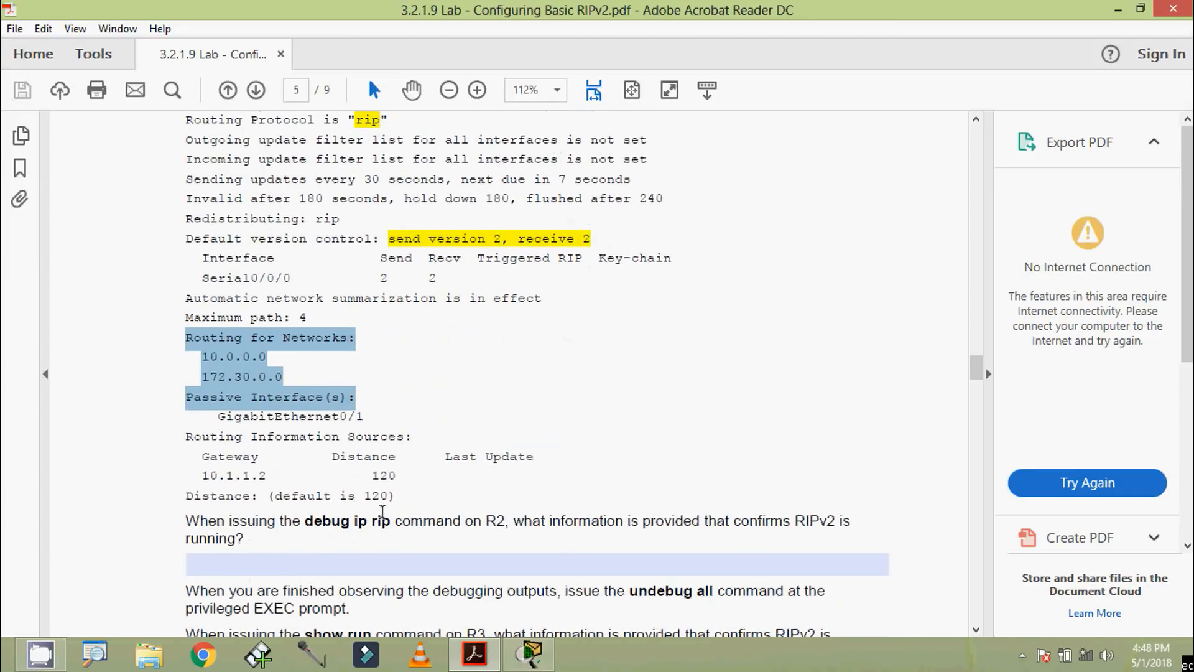
Step: Switch to Packet Tracer, open R1's CLI, and display its routing protocol settings with show ip protocols
{"action": "left_click", "coordinate": [529, 653]}
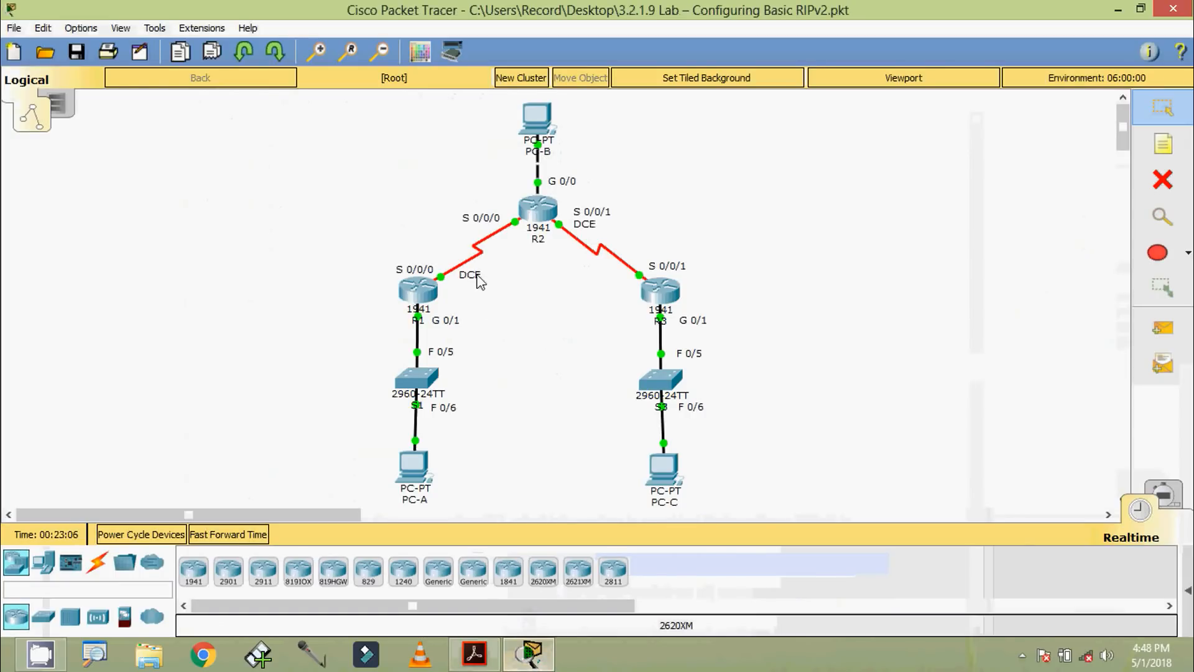
{"action": "left_click", "coordinate": [427, 288]}
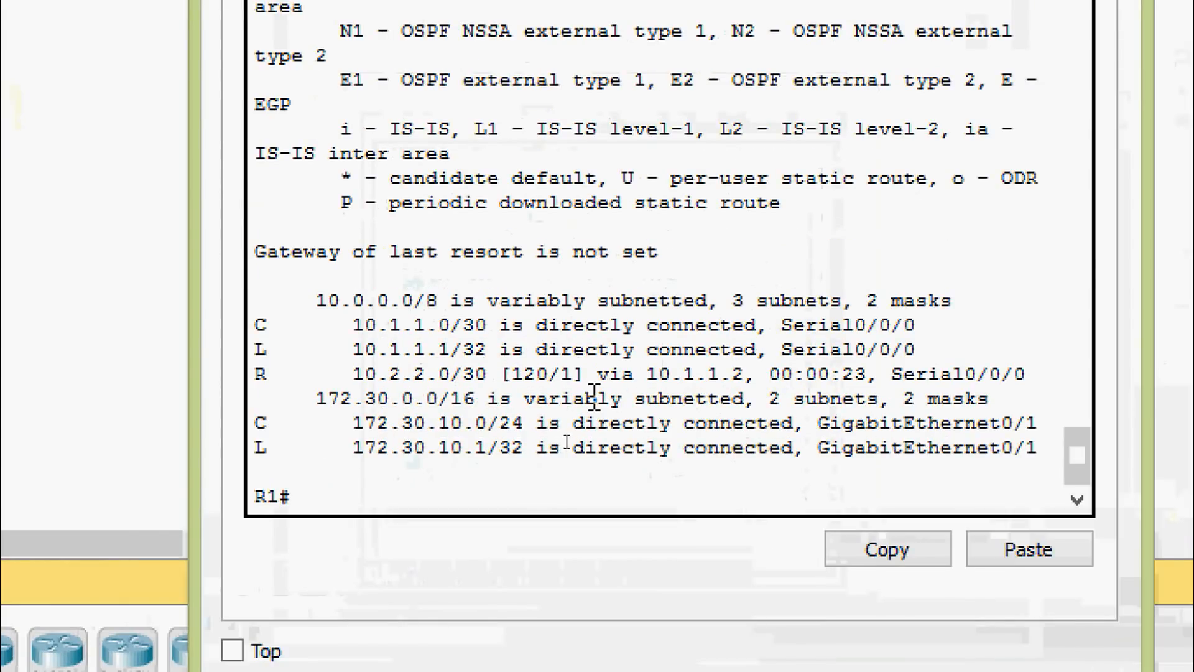
{"action": "type", "text": "sh"}
{"action": "key", "text": "Tab"}
{"action": "type", "text": "ip "}
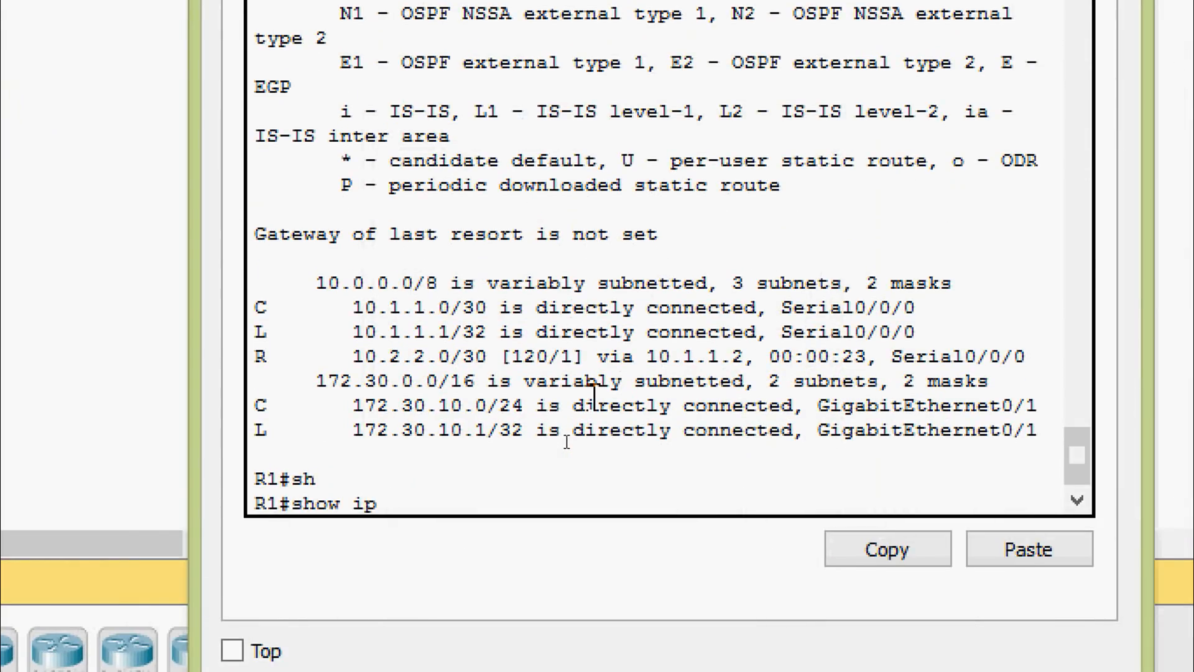
{"action": "type", "text": "ro"}
{"action": "key", "text": "Tab"}
{"action": "key", "text": "Return"}
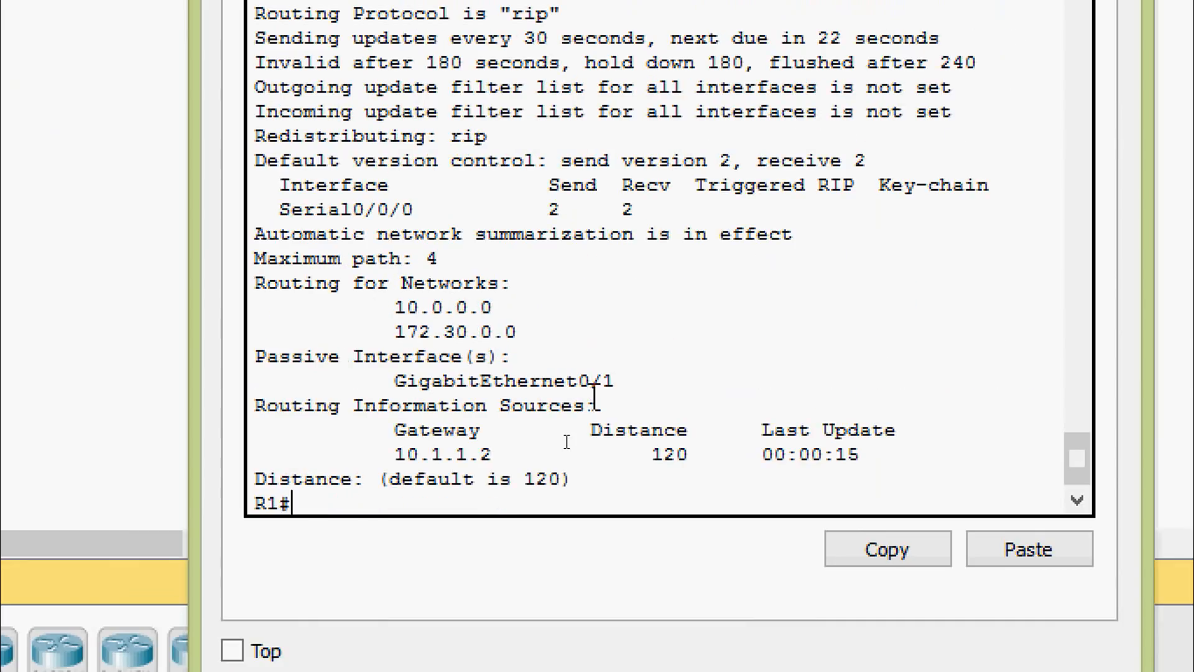
Step: Examine R1's protocol output, highlighting "rip", version 2 and the Routing for Networks entries, and close R1
{"action": "scroll", "coordinate": [569, 399], "scroll_direction": "up", "scroll_amount": 1}
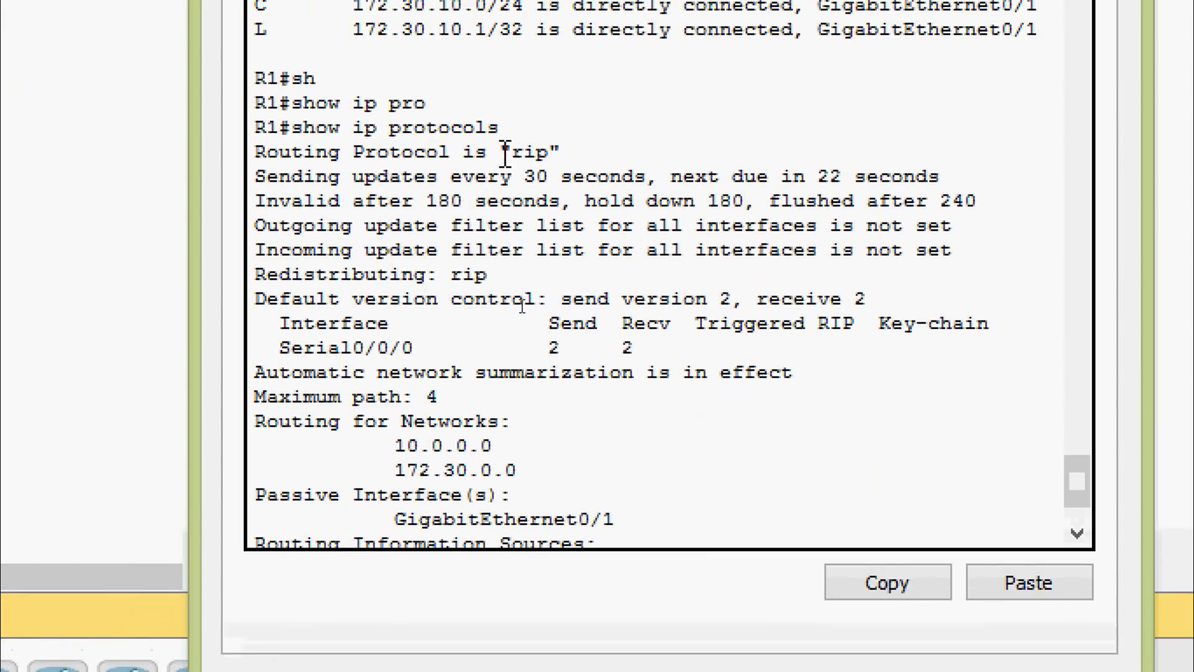
{"action": "left_click_drag", "start_coordinate": [503, 124], "coordinate": [586, 124]}
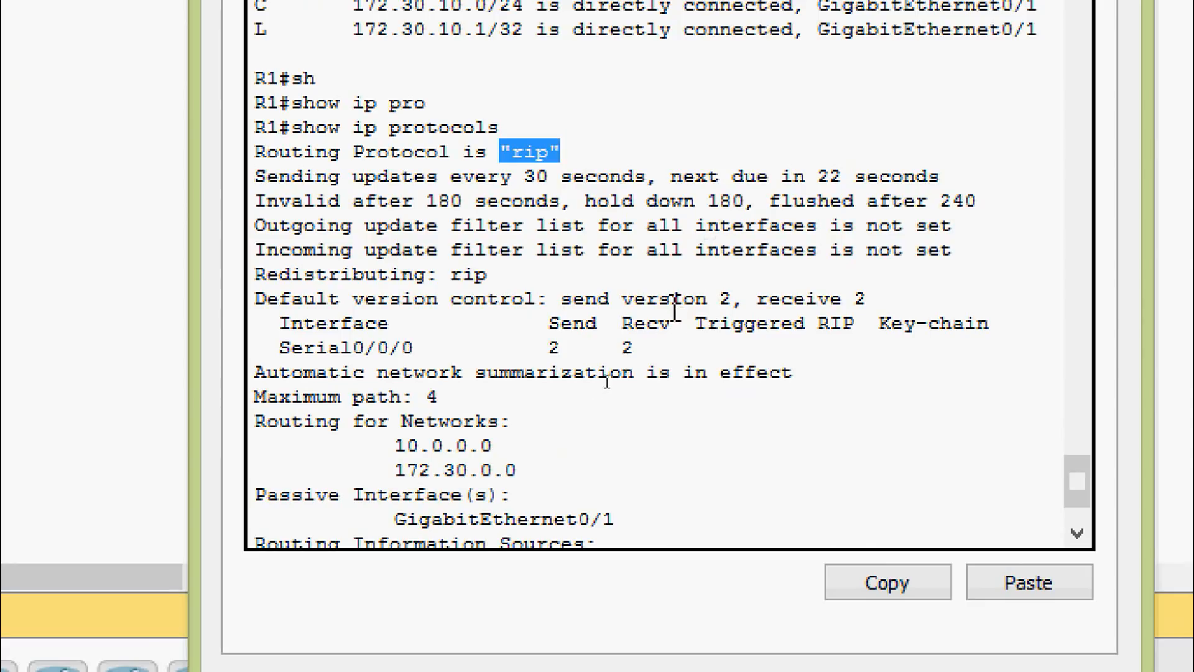
{"action": "left_click_drag", "start_coordinate": [610, 299], "coordinate": [744, 299]}
{"action": "scroll", "coordinate": [585, 403], "scroll_direction": "down", "scroll_amount": 2}
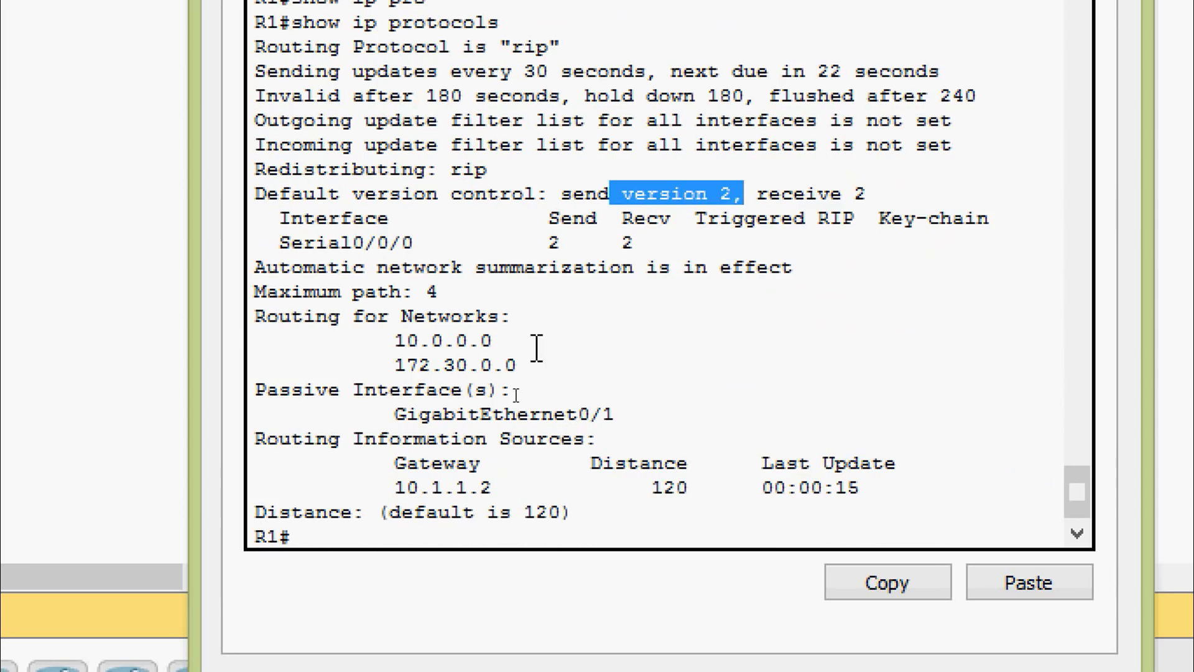
{"action": "left_click_drag", "start_coordinate": [367, 318], "coordinate": [544, 372]}
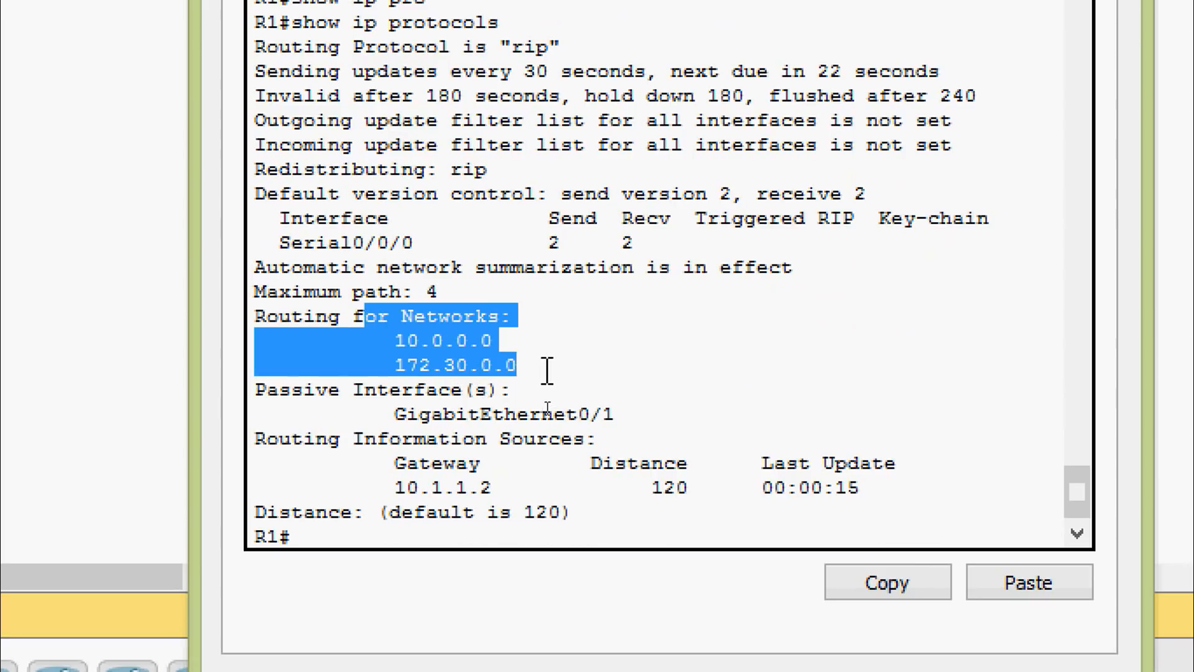
{"action": "left_click_drag", "start_coordinate": [377, 268], "coordinate": [812, 310]}
{"action": "left_click", "coordinate": [759, 373]}
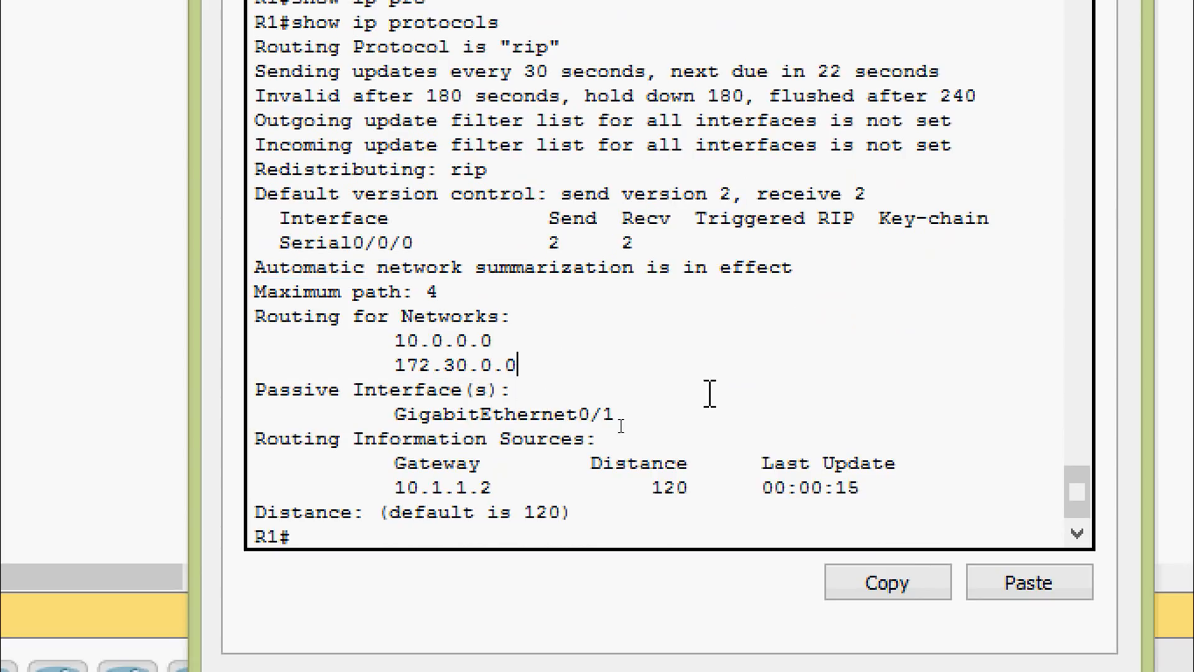
{"action": "scroll", "coordinate": [696, 405], "scroll_direction": "down", "scroll_amount": 1}
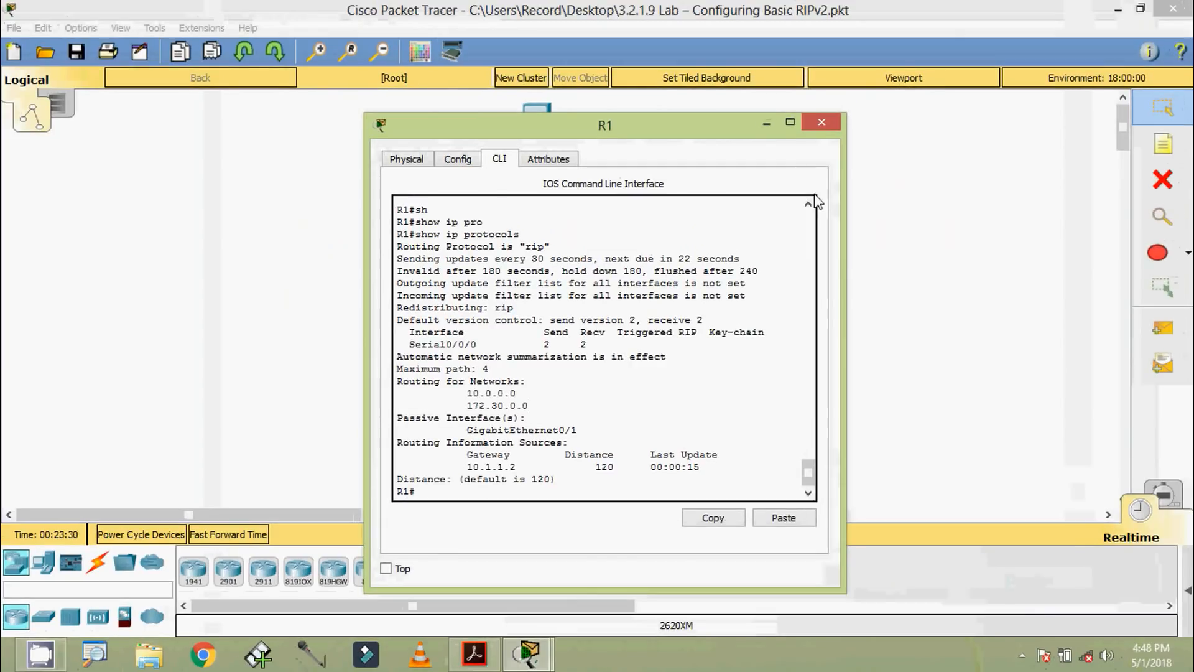
{"action": "left_click", "coordinate": [821, 122]}
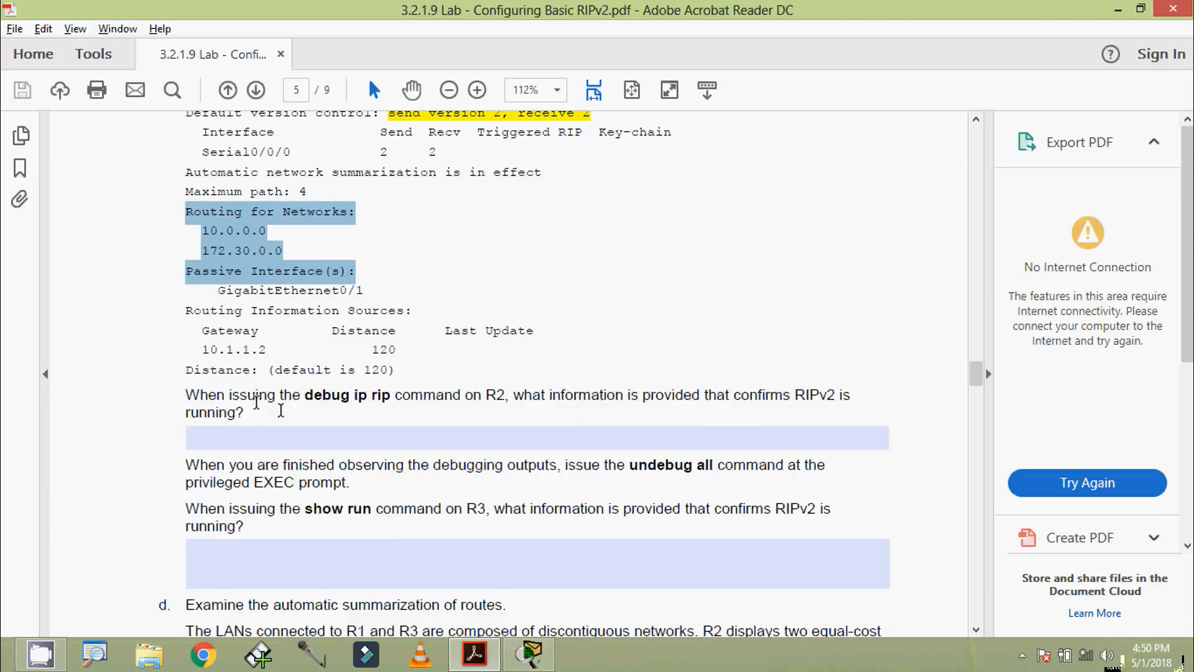
Step: Open R2's CLI in Packet Tracer, log in with the console password, and enter privileged EXEC mode with the enable password
{"action": "left_click", "coordinate": [529, 653]}
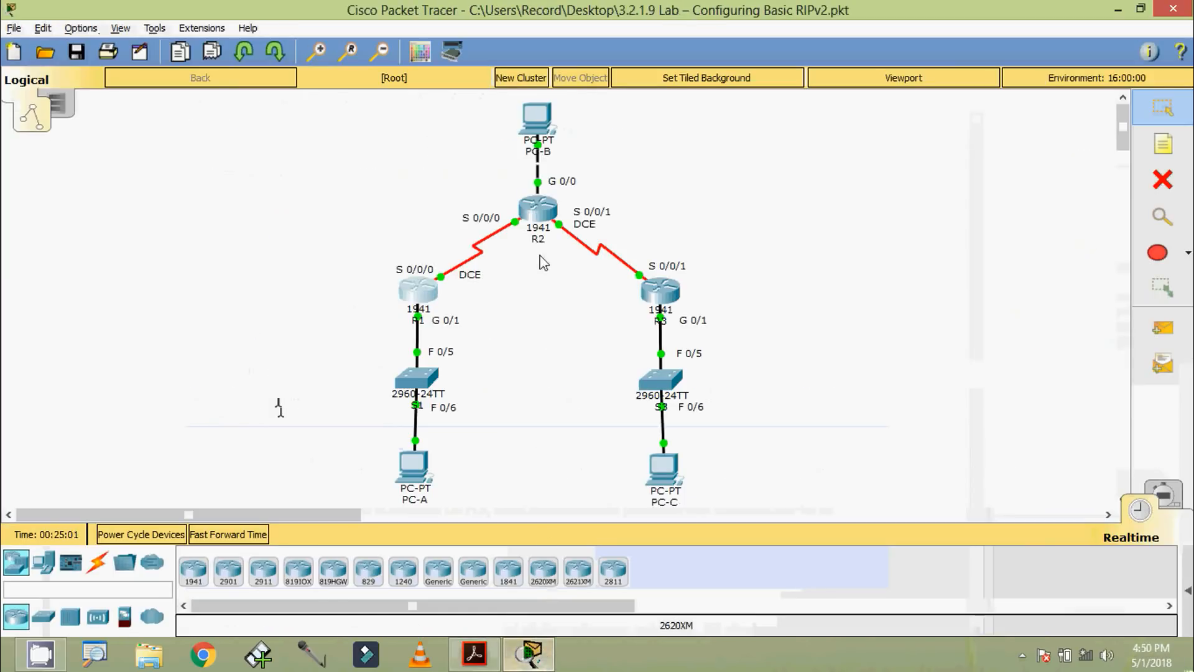
{"action": "left_click", "coordinate": [538, 210]}
{"action": "left_click", "coordinate": [471, 127]}
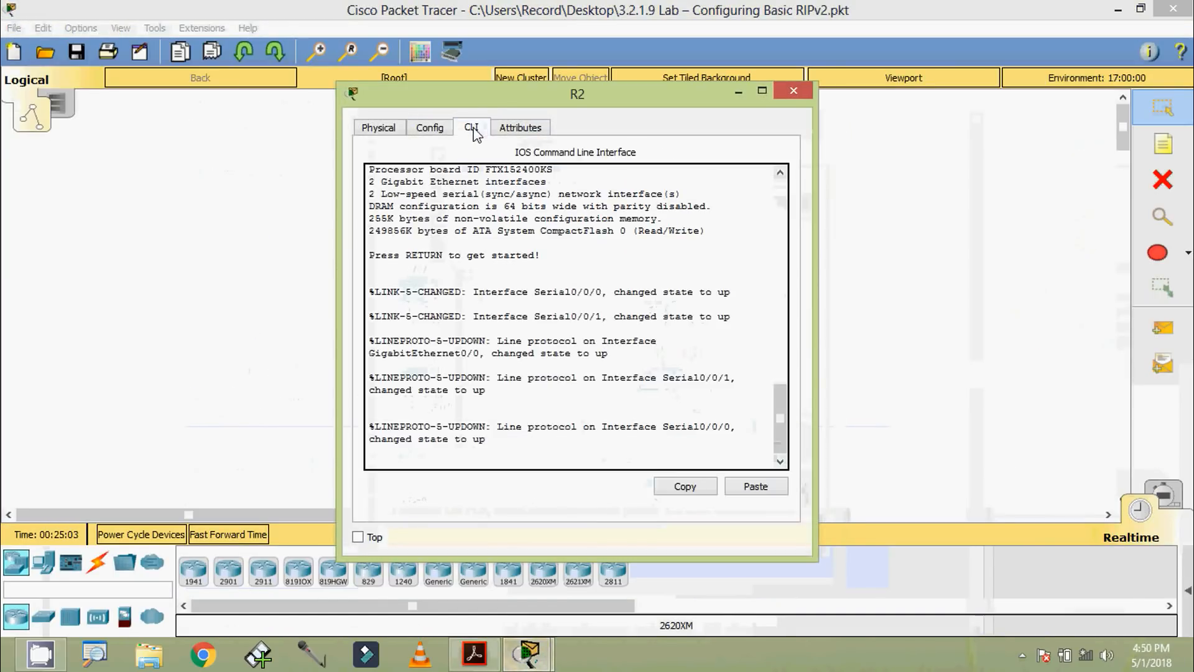
{"action": "left_click_drag", "start_coordinate": [490, 94], "coordinate": [491, 76]}
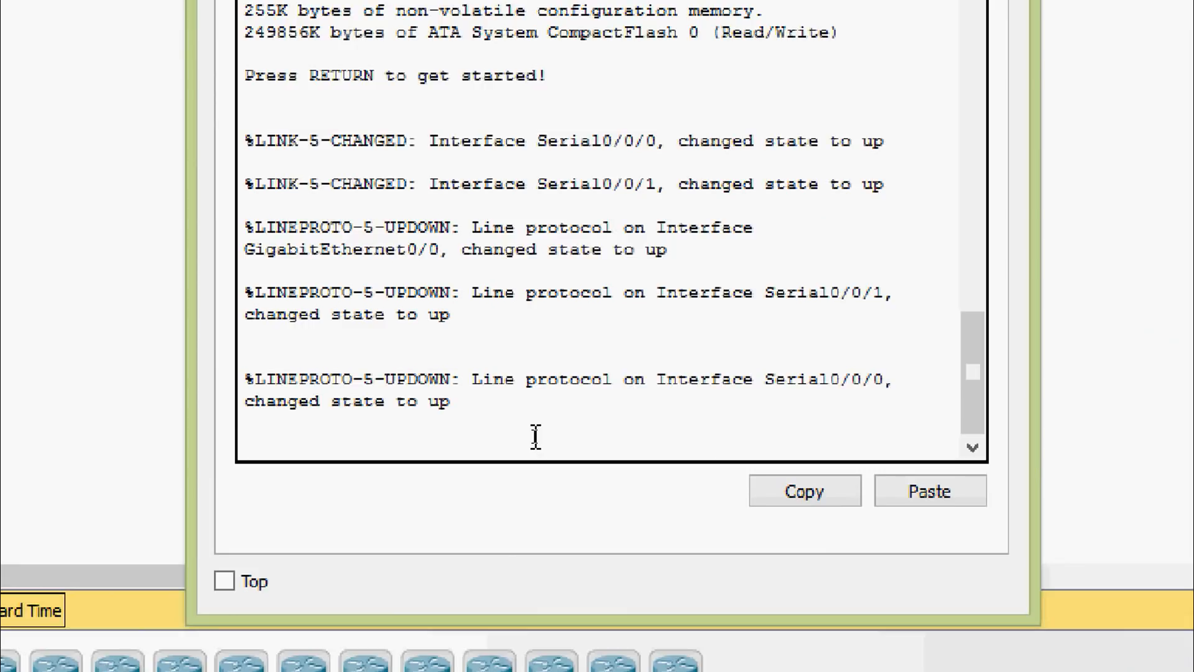
{"action": "key", "text": "Return"}
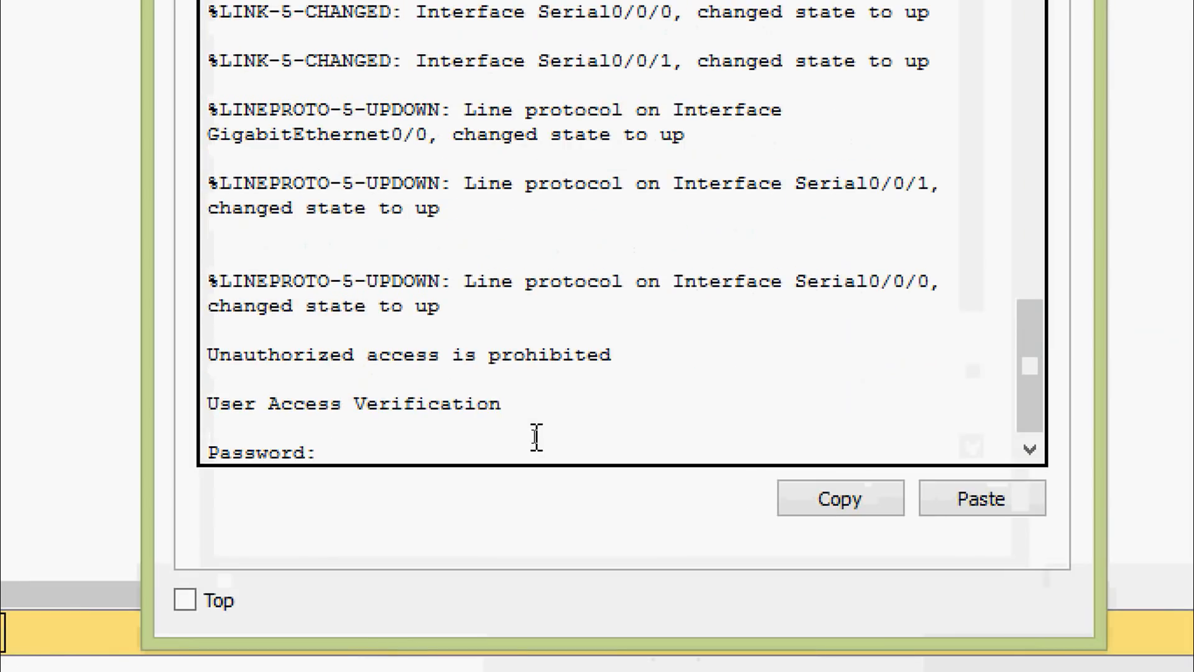
{"action": "key", "text": "Return"}
{"action": "type", "text": "ena"}
{"action": "key", "text": "Return"}
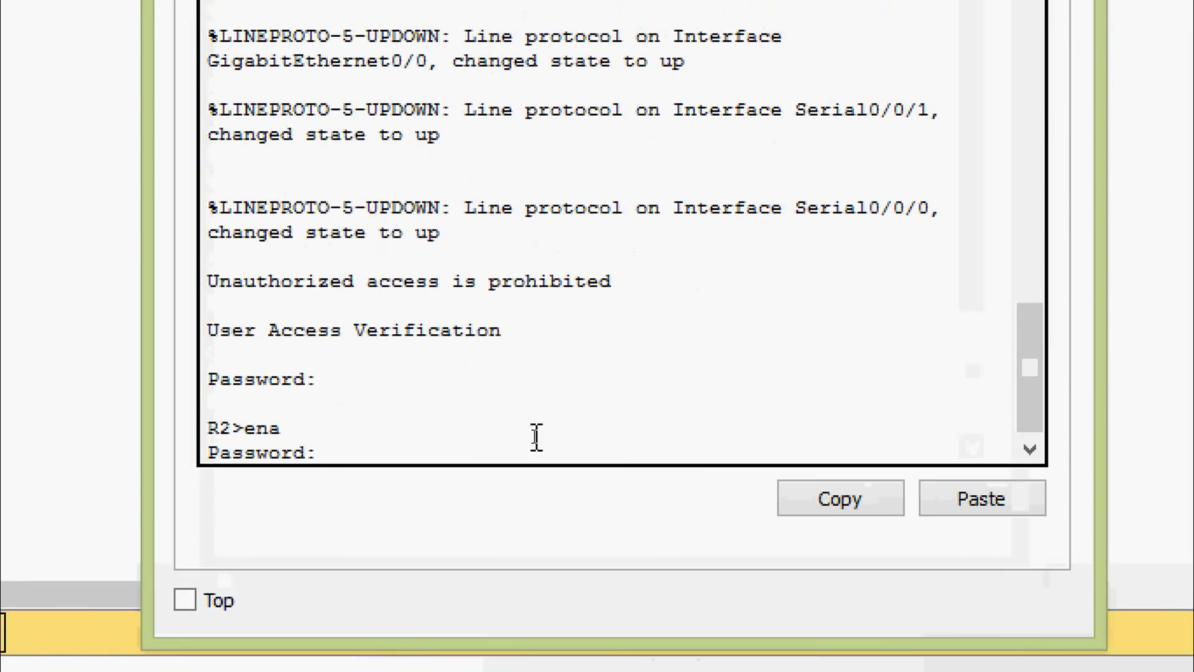
{"action": "key", "text": "Return"}
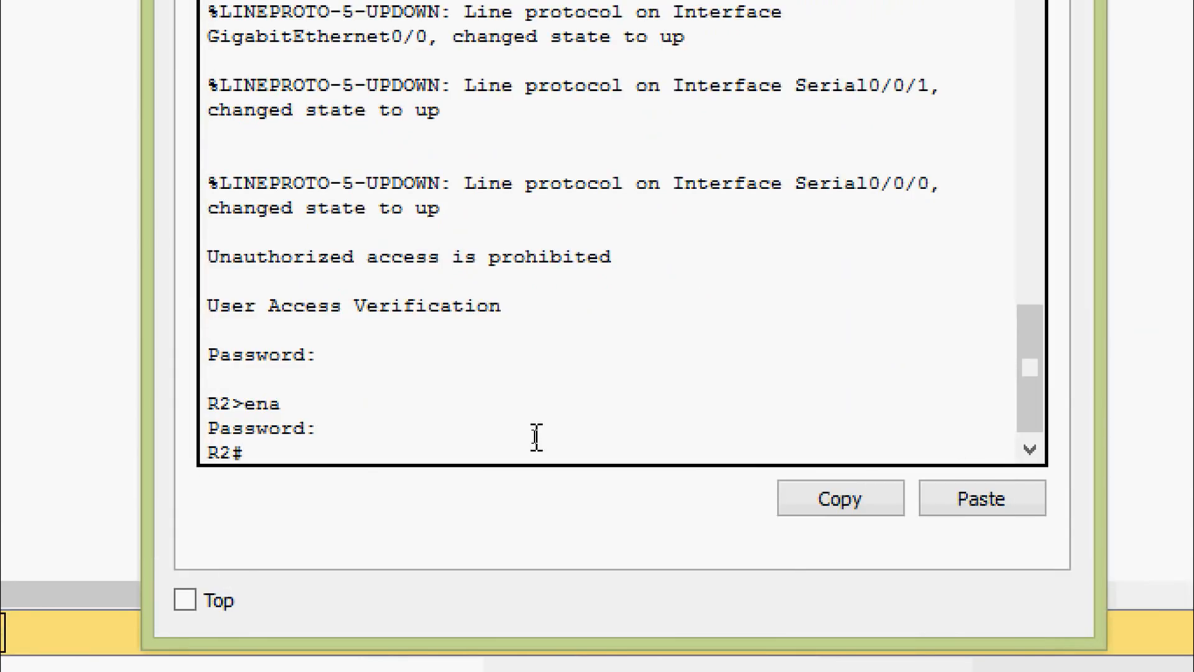
Step: Turn on RIP debugging on R2 with debug ip rip
{"action": "type", "text": "de"}
{"action": "key", "text": "Tab"}
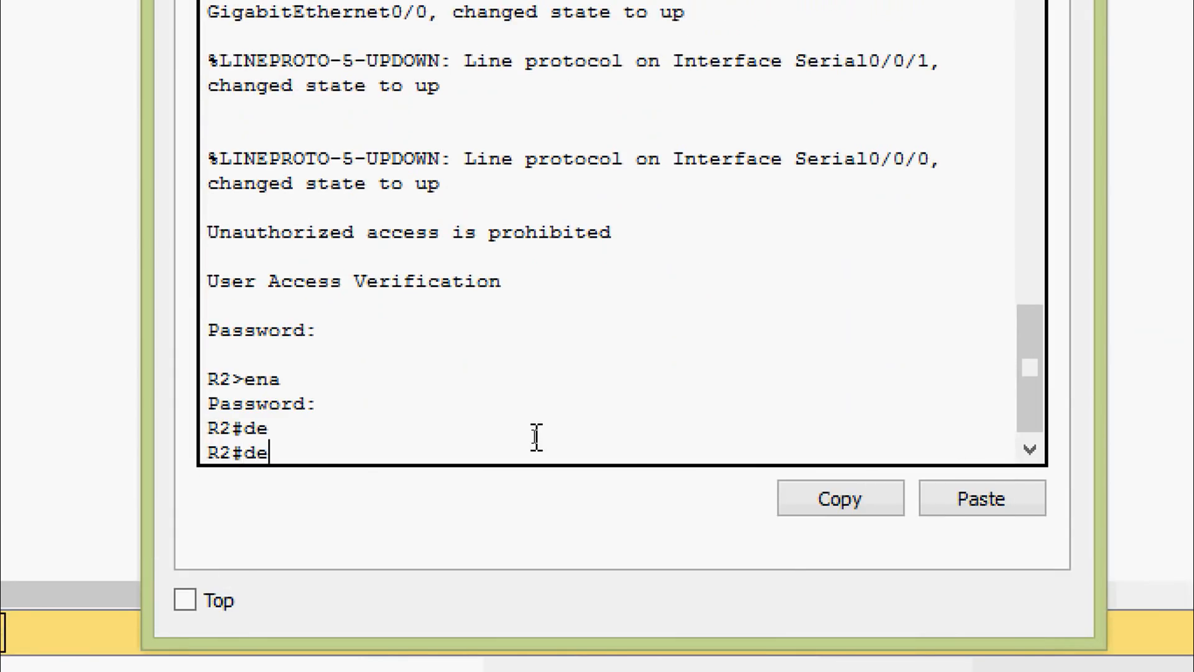
{"action": "type", "text": "b"}
{"action": "key", "text": "Tab"}
{"action": "type", "text": "ip "}
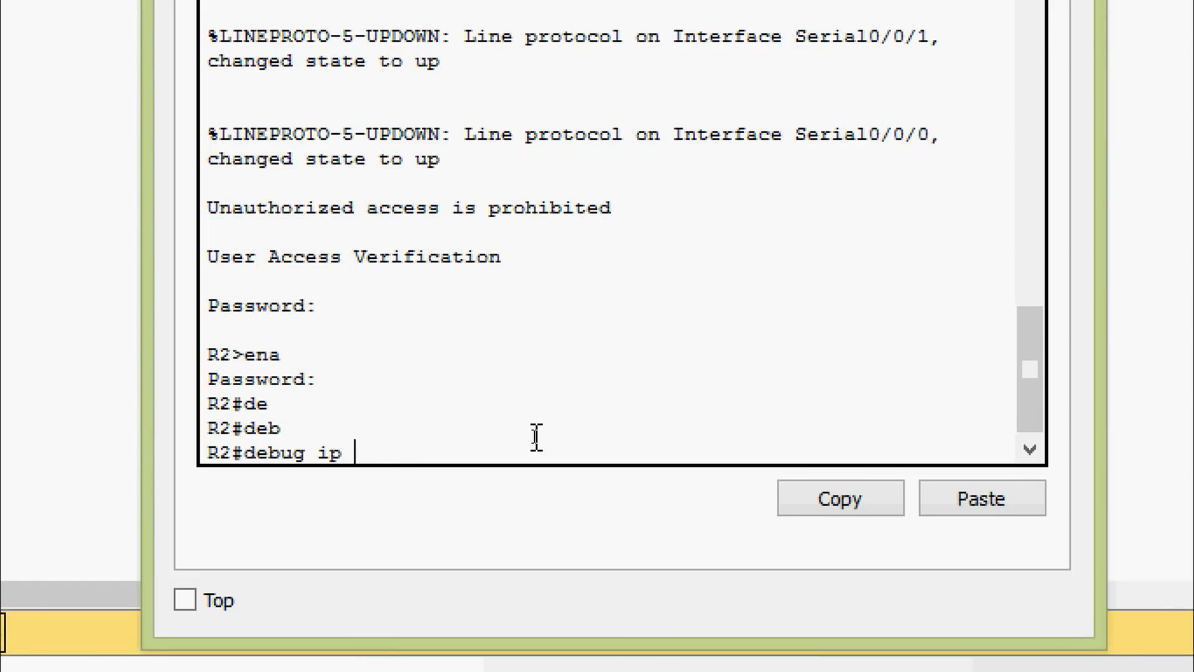
{"action": "type", "text": "ri"}
{"action": "key", "text": "Tab"}
{"action": "key", "text": "Return"}
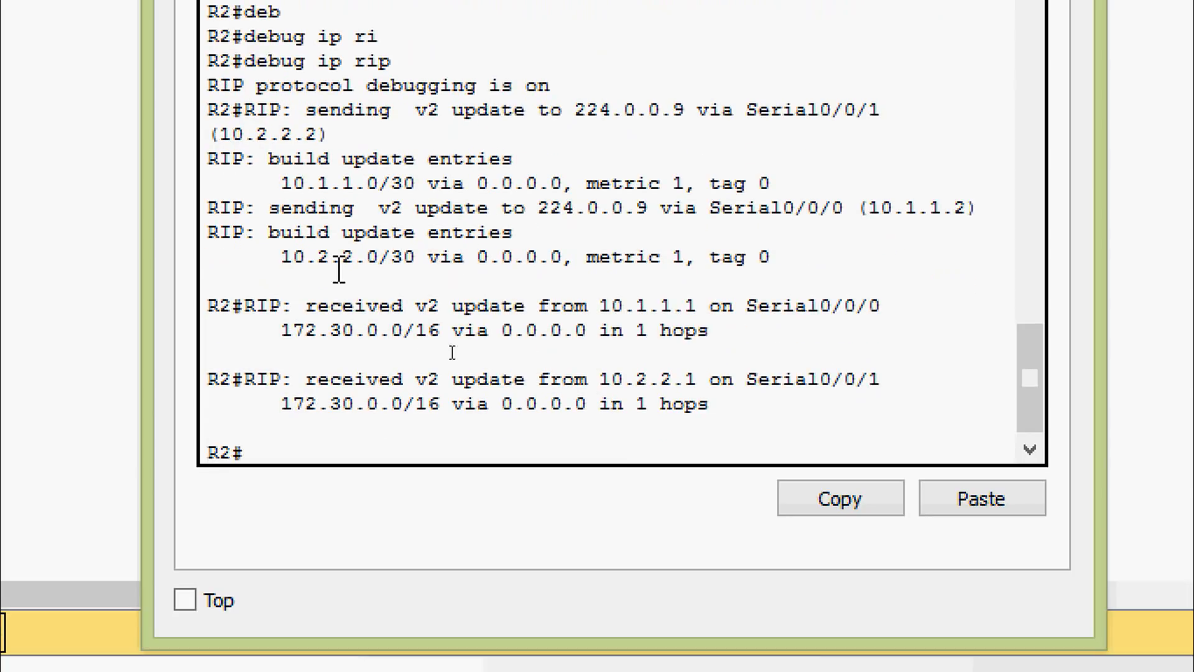
Step: Highlight the v2 update received from 10.1.1.1 in R2's debug output, and close R2
{"action": "left_click_drag", "start_coordinate": [310, 305], "coordinate": [563, 331]}
{"action": "left_click", "coordinate": [601, 339]}
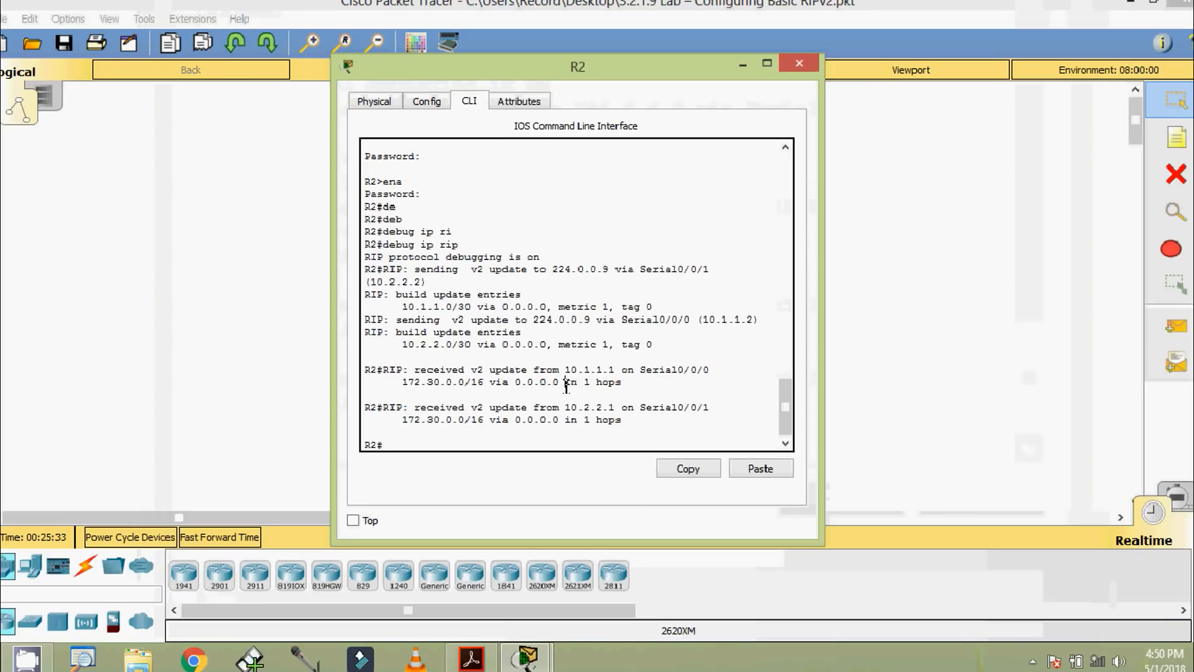
{"action": "left_click", "coordinate": [792, 76]}
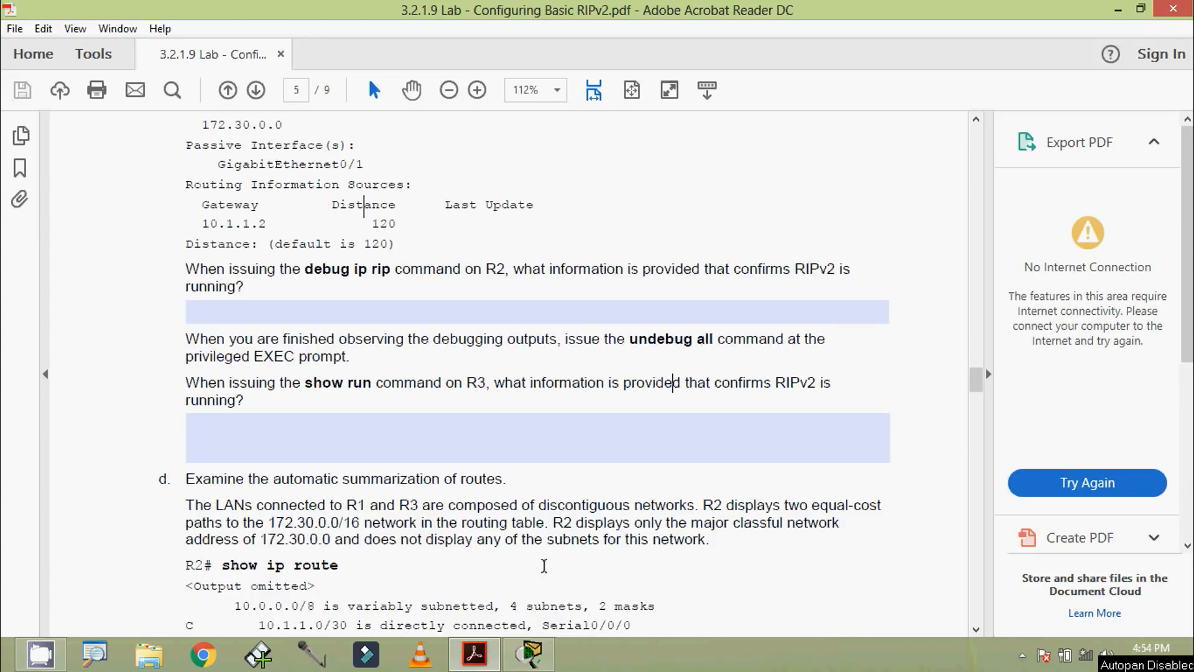
Step: Reopen R2's CLI in Packet Tracer, turn off all debugging with undebug all, and close R2
{"action": "left_click", "coordinate": [533, 656]}
{"action": "left_click", "coordinate": [536, 214]}
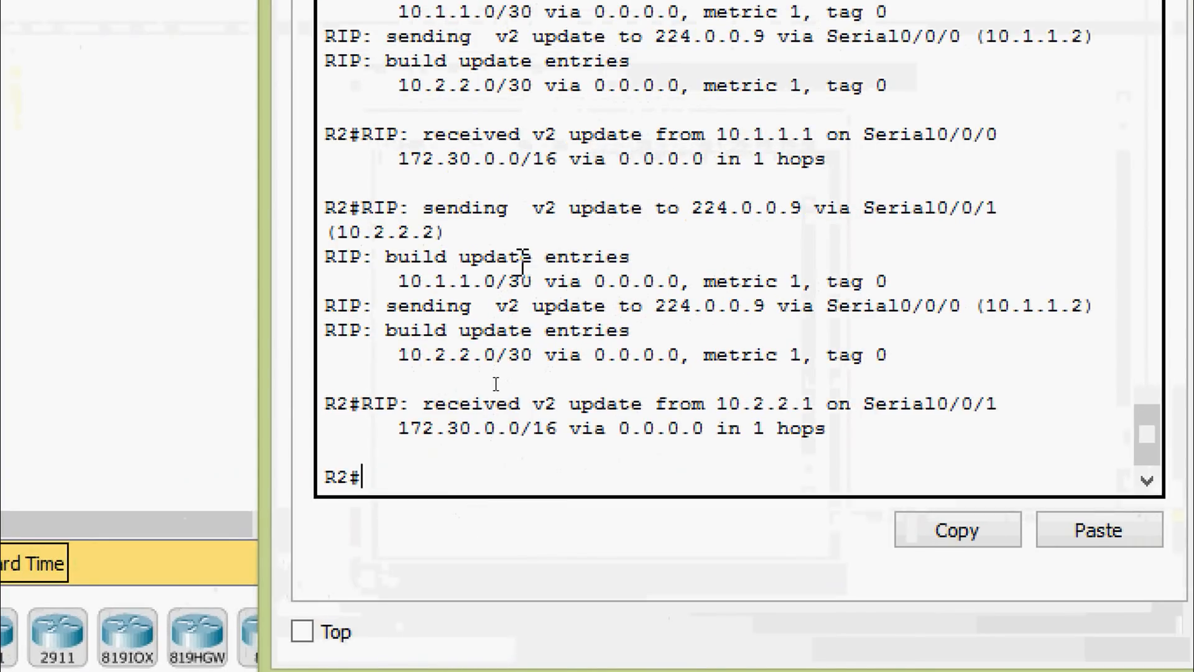
{"action": "type", "text": "und"}
{"action": "key", "text": "Tab"}
{"action": "type", "text": "all"}
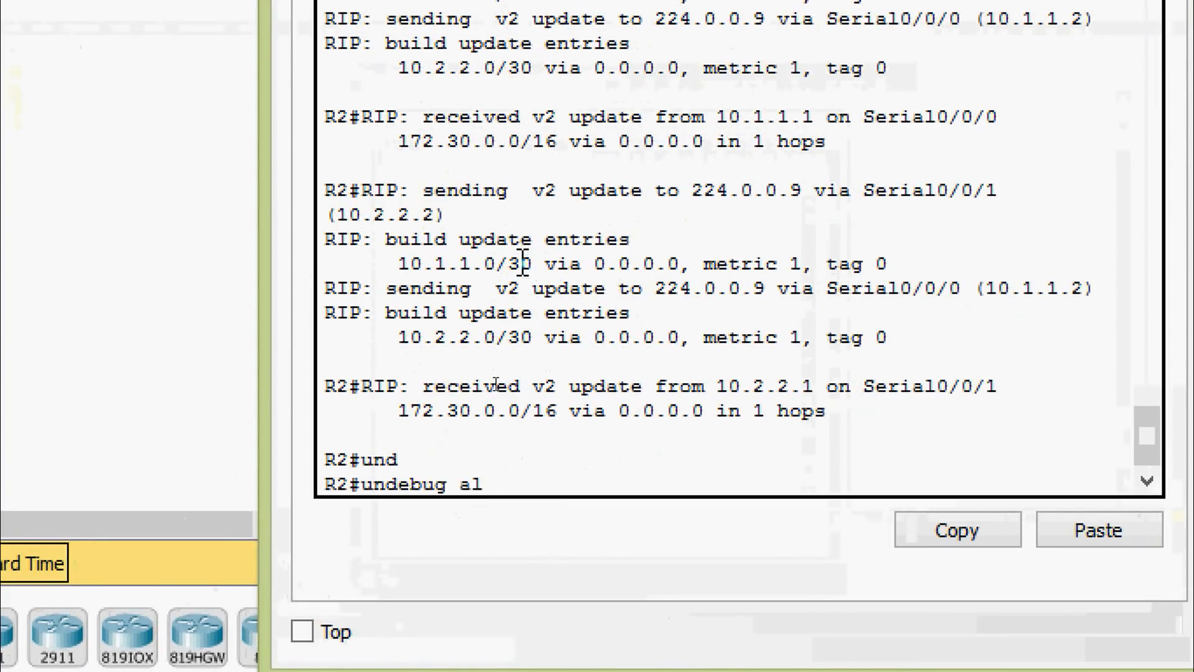
{"action": "key", "text": "Return"}
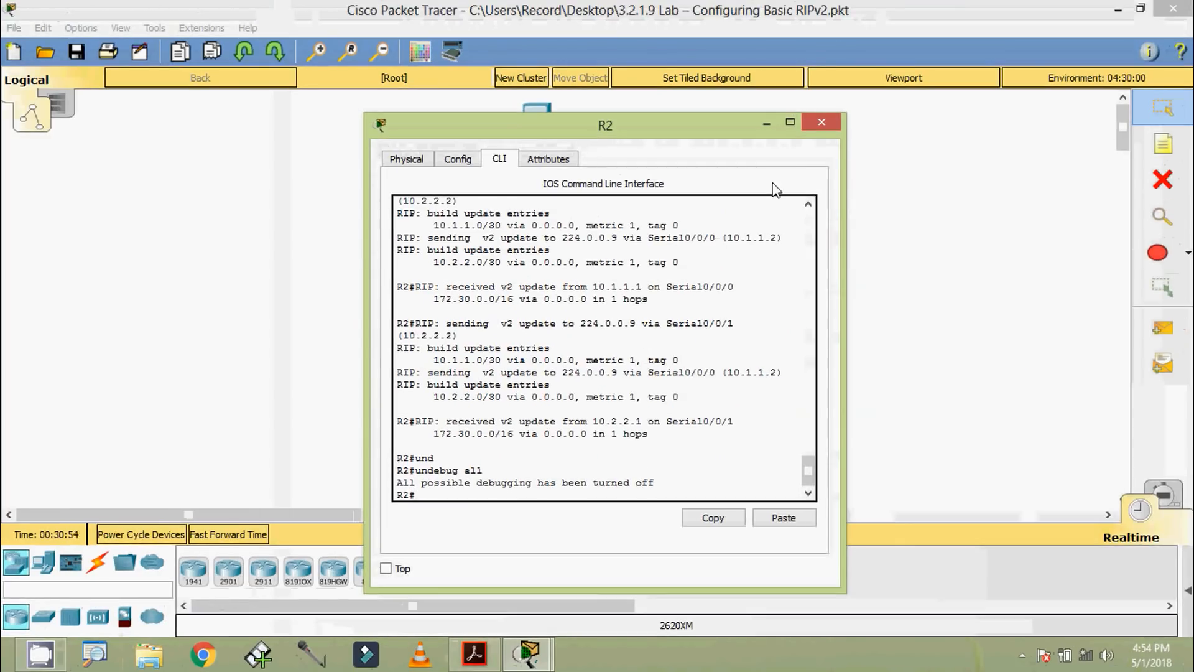
{"action": "left_click", "coordinate": [821, 122]}
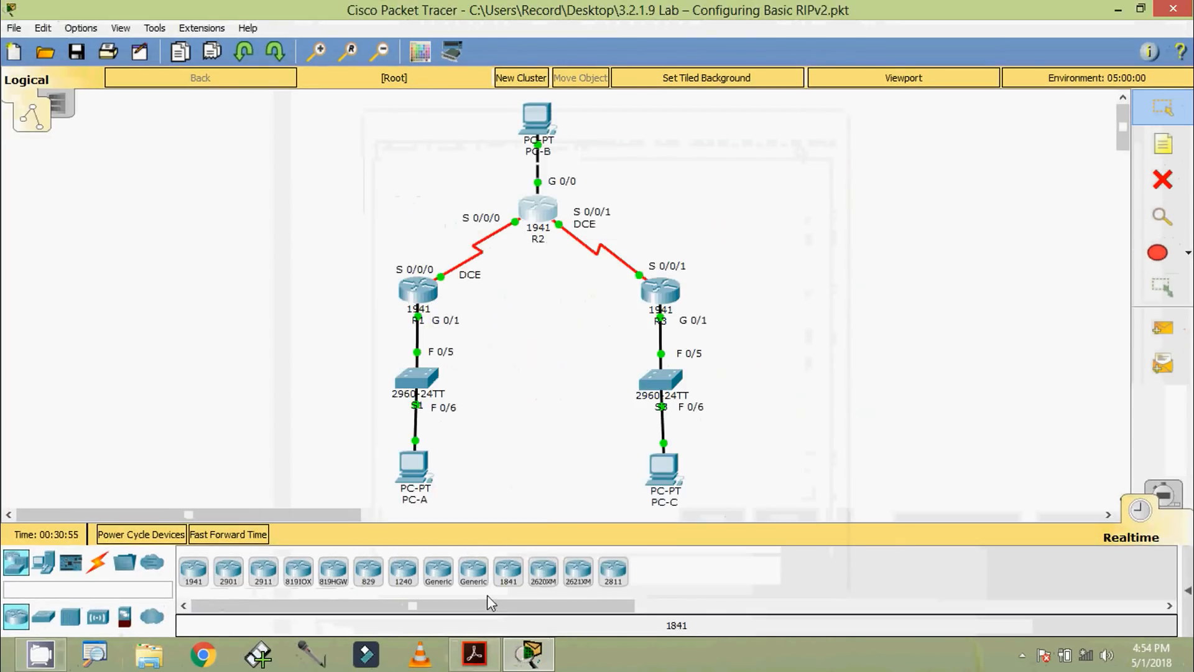
Step: Open R3's CLI in Packet Tracer, log in with the console password, and enter privileged EXEC mode with the enable password
{"action": "left_click", "coordinate": [474, 653]}
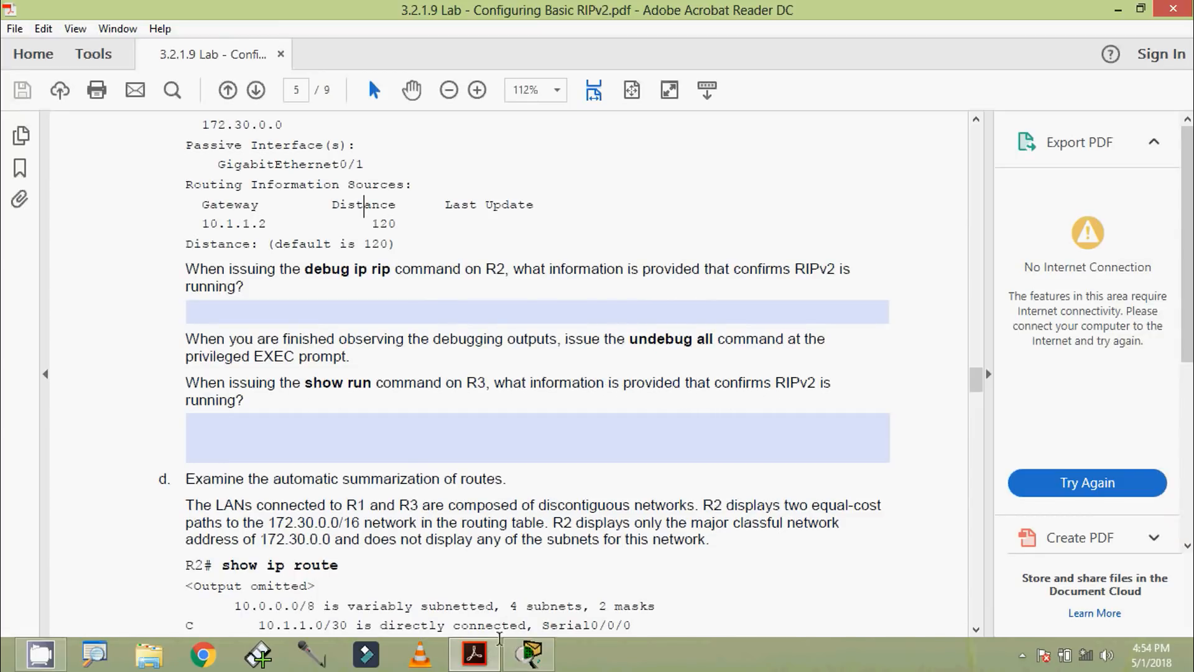
{"action": "left_click", "coordinate": [530, 653]}
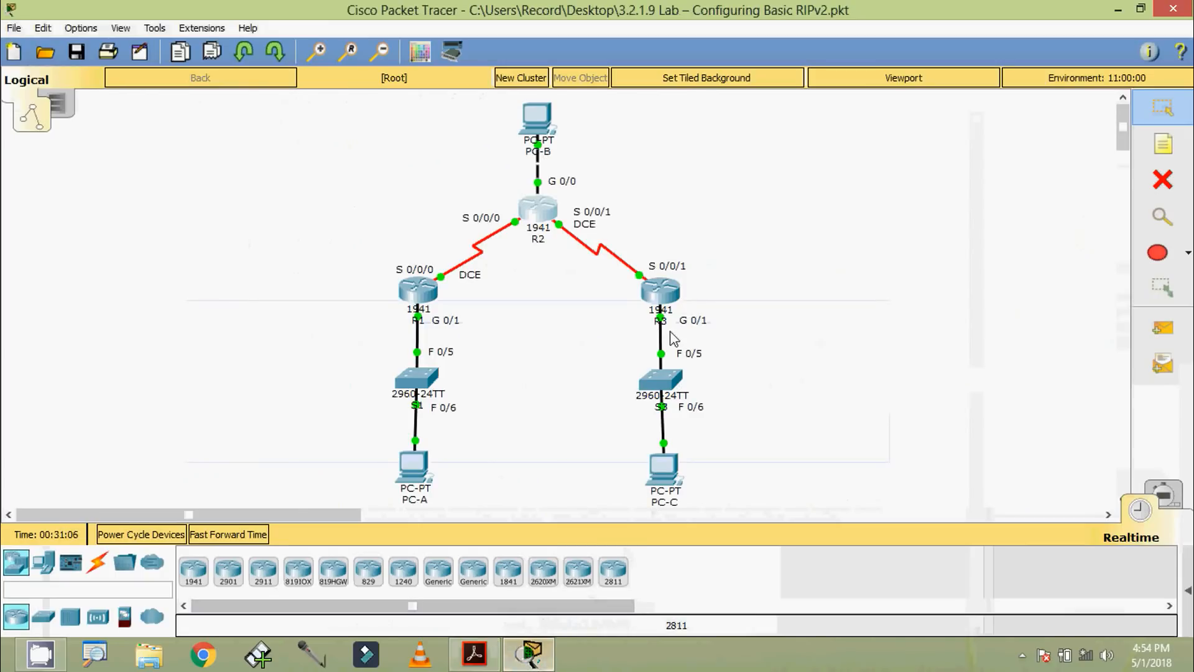
{"action": "left_click", "coordinate": [653, 290]}
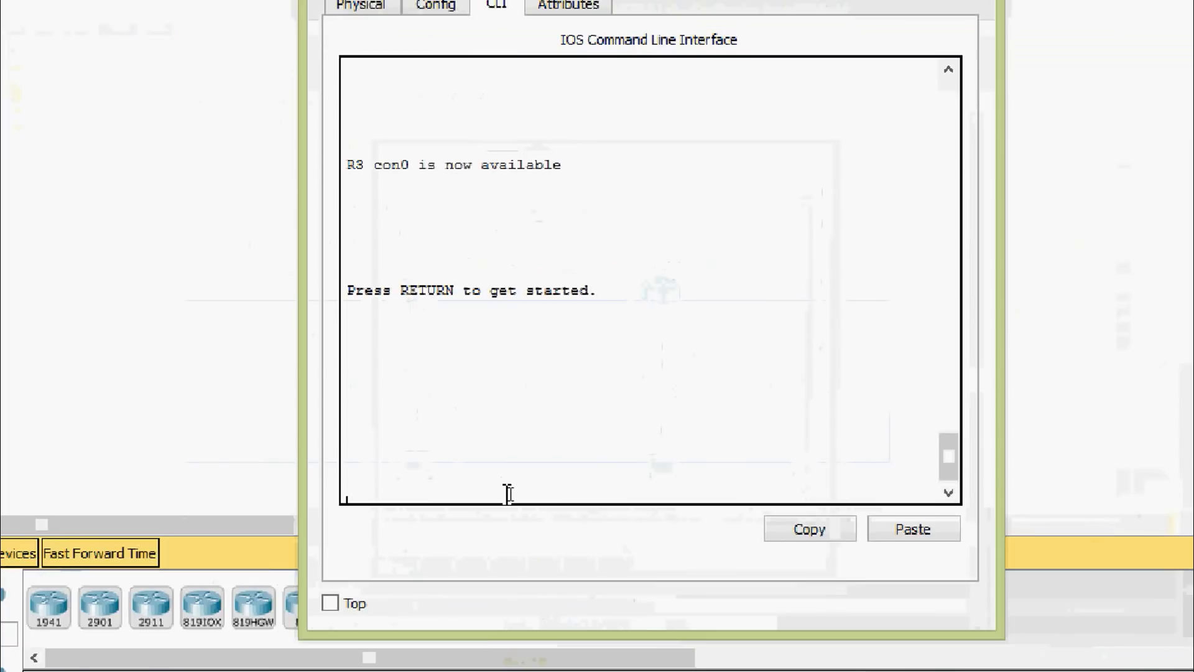
{"action": "key", "text": "Return"}
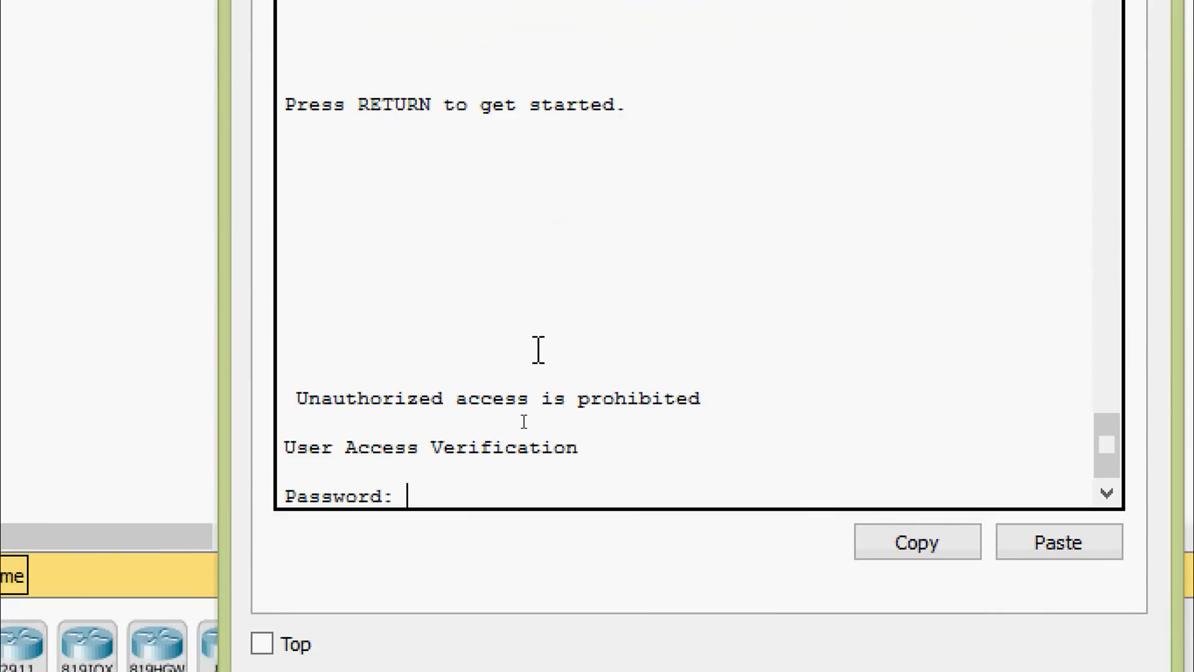
{"action": "key", "text": "Return"}
{"action": "type", "text": "ena"}
{"action": "key", "text": "Return"}
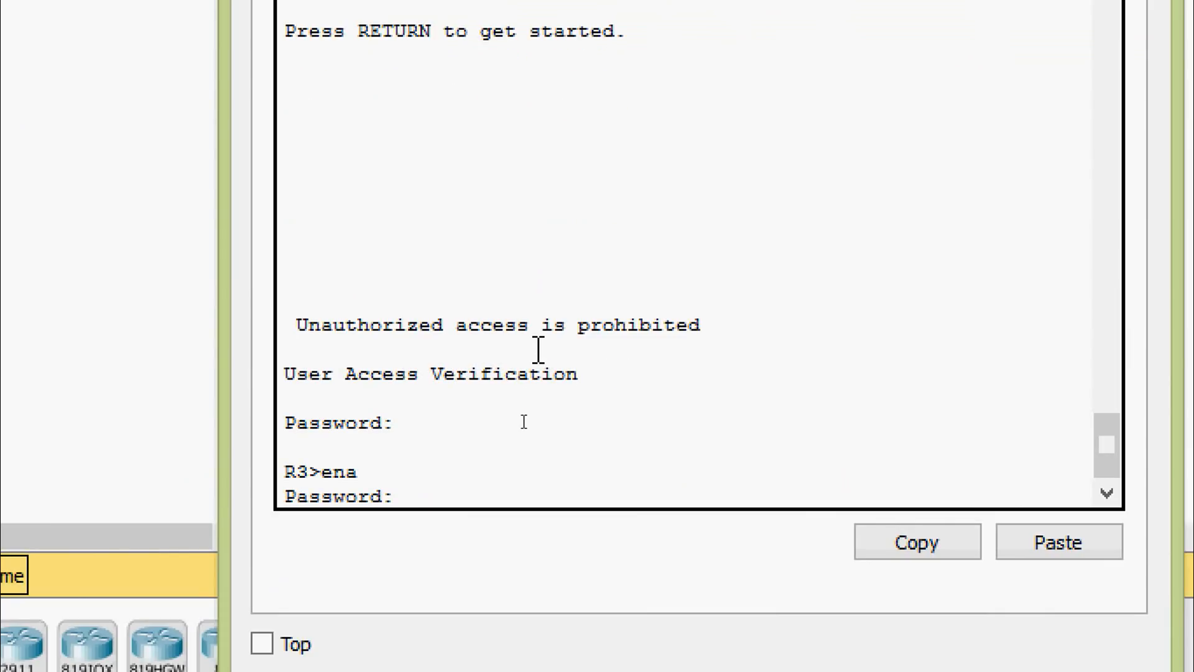
{"action": "key", "text": "Return"}
Step: Display R3's running configuration with show run, paging on through the router rip section
{"action": "type", "text": "sh"}
{"action": "key", "text": "Tab"}
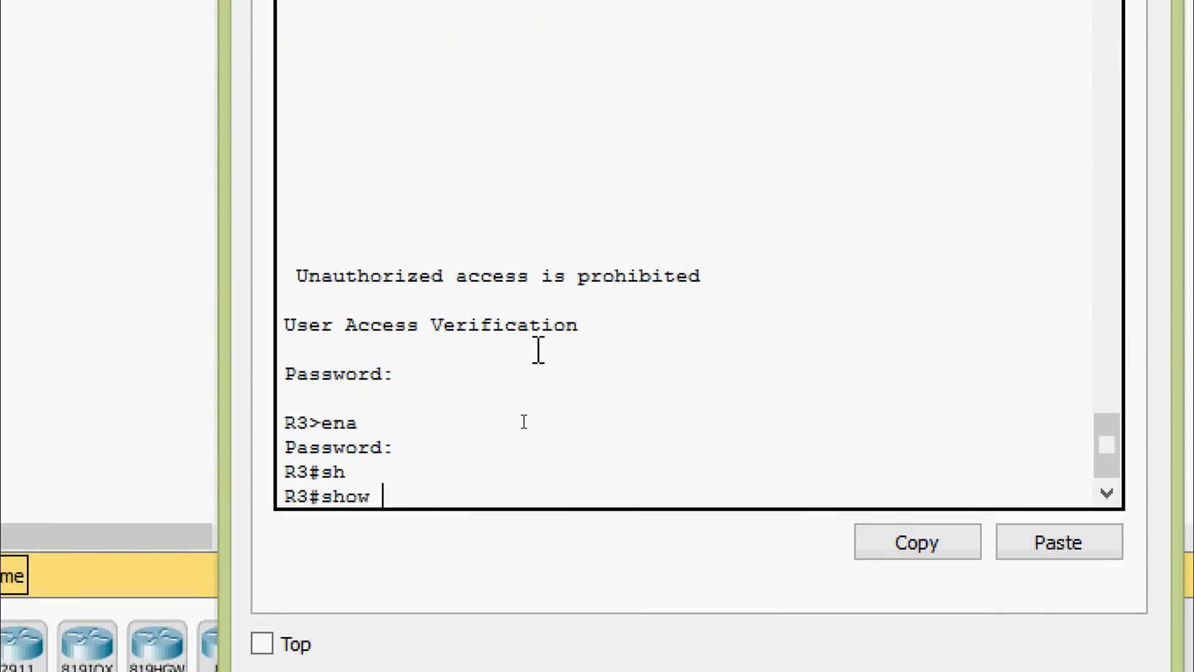
{"action": "type", "text": "run"}
{"action": "key", "text": "Return"}
{"action": "key", "text": "space"}
{"action": "key", "text": "space"}
{"action": "key", "text": "space"}
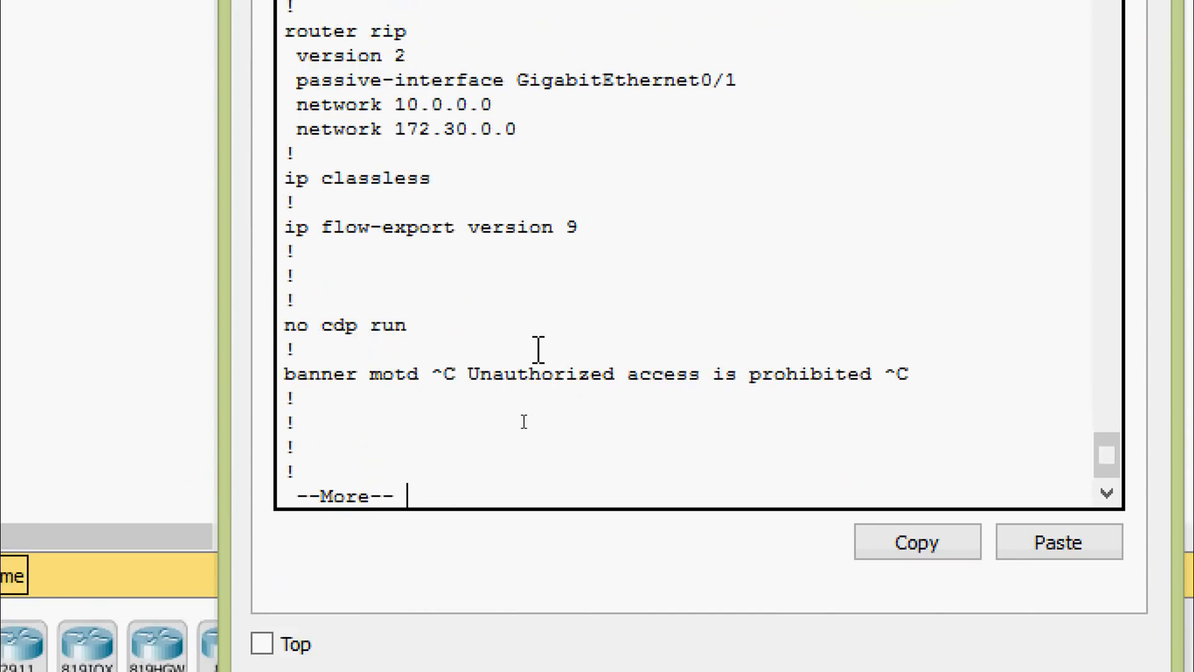
Step: Highlight the router rip block in R3's running configuration, from router rip to network 172.30.0.0, and clear the selection
{"action": "scroll", "coordinate": [539, 350], "scroll_direction": "up", "scroll_amount": 4}
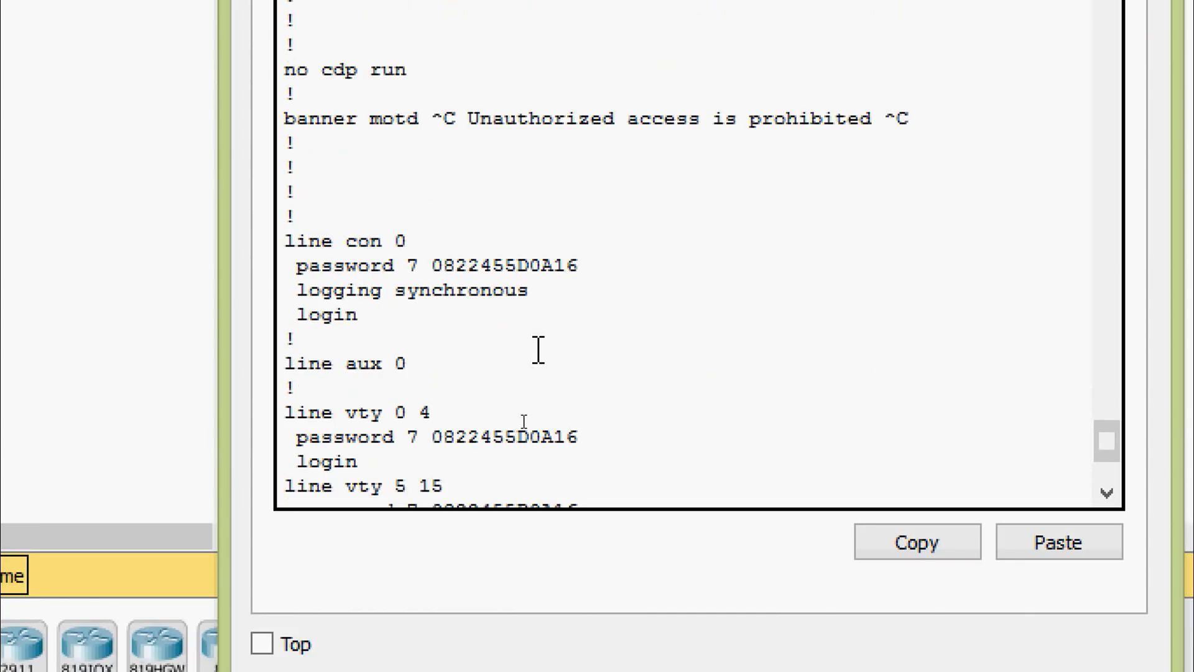
{"action": "scroll", "coordinate": [539, 352], "scroll_direction": "down", "scroll_amount": 4}
{"action": "scroll", "coordinate": [539, 352], "scroll_direction": "up", "scroll_amount": 6}
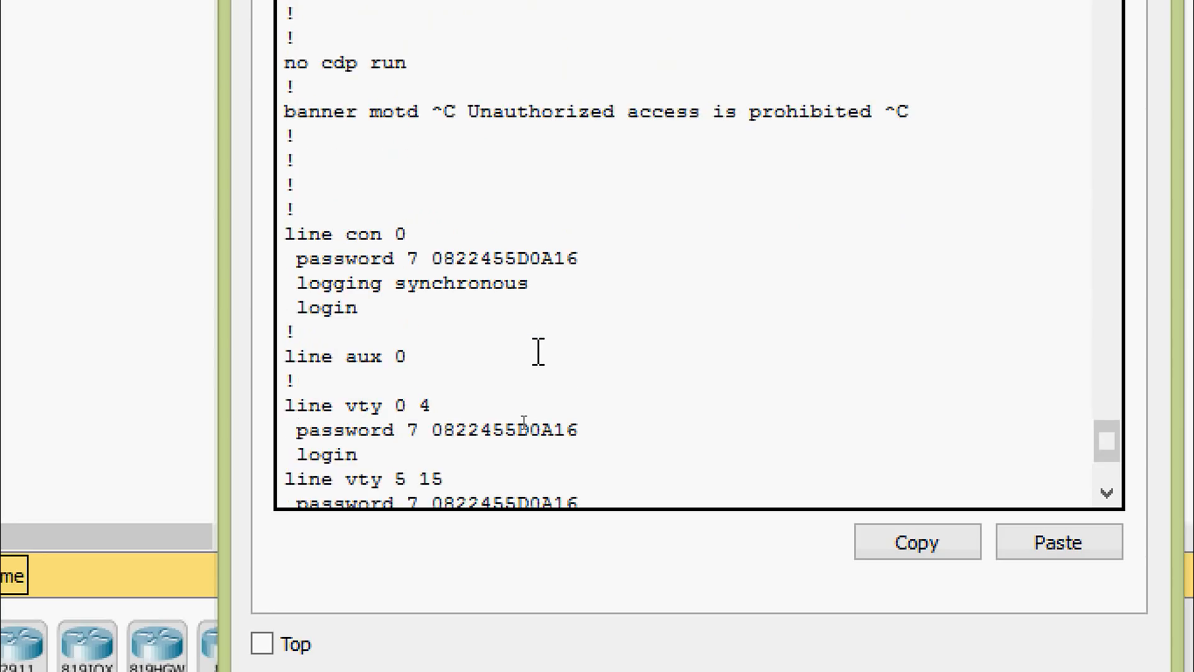
{"action": "scroll", "coordinate": [539, 350], "scroll_direction": "up", "scroll_amount": 2}
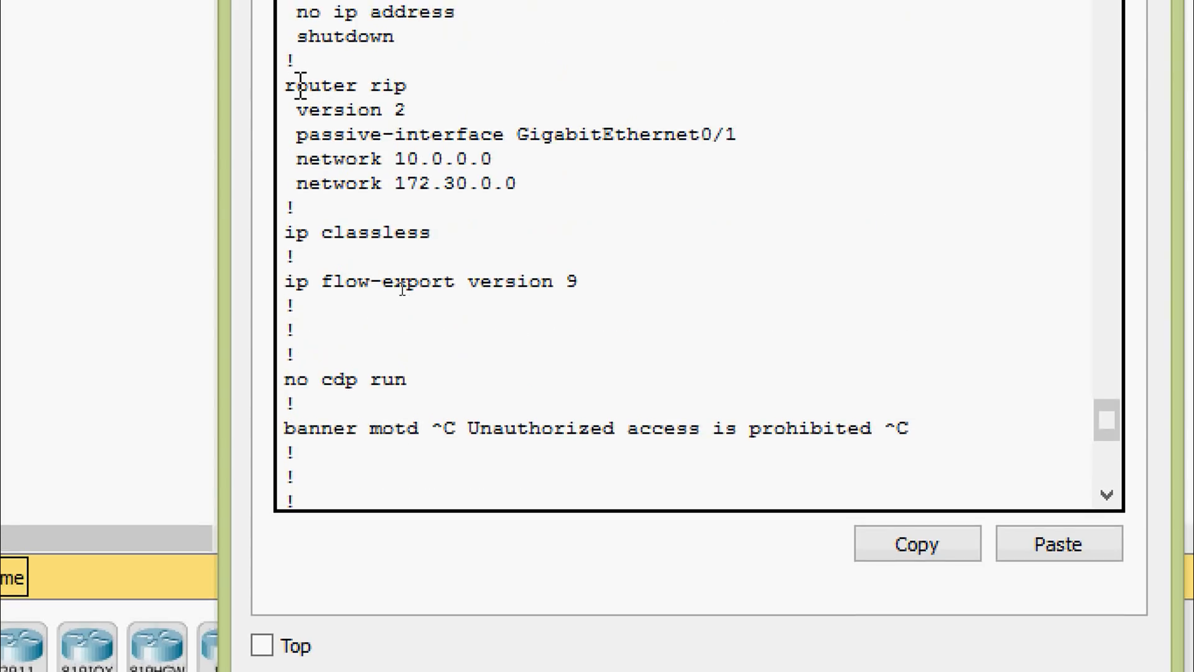
{"action": "left_click_drag", "start_coordinate": [287, 85], "coordinate": [565, 187]}
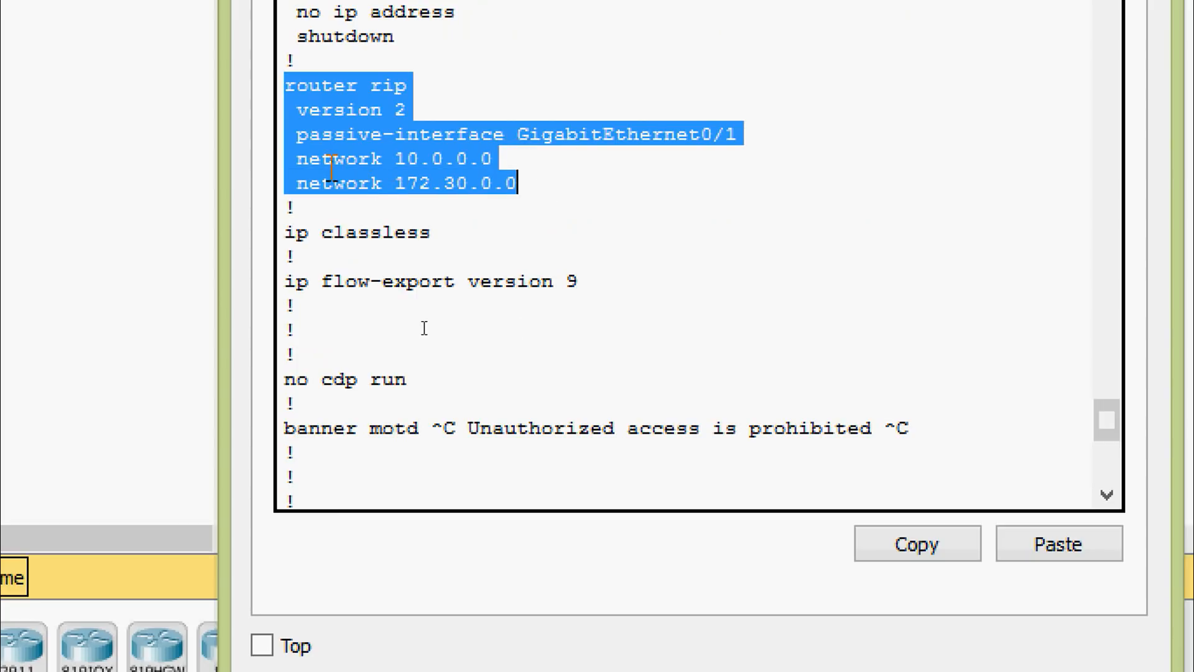
{"action": "left_click", "coordinate": [410, 174]}
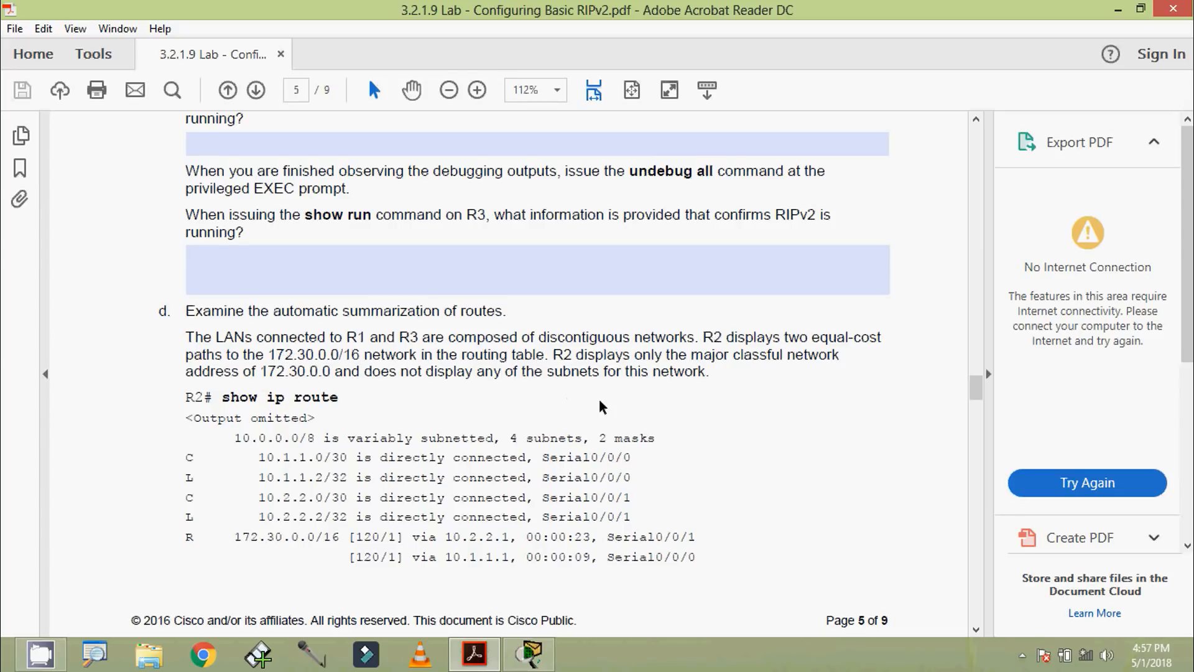
Step: Examine the lab PDF's R2 show ip route example in step d, highlighting the command and the 172.30.0.0/16 RIP routes
{"action": "left_click_drag", "start_coordinate": [222, 398], "coordinate": [331, 398]}
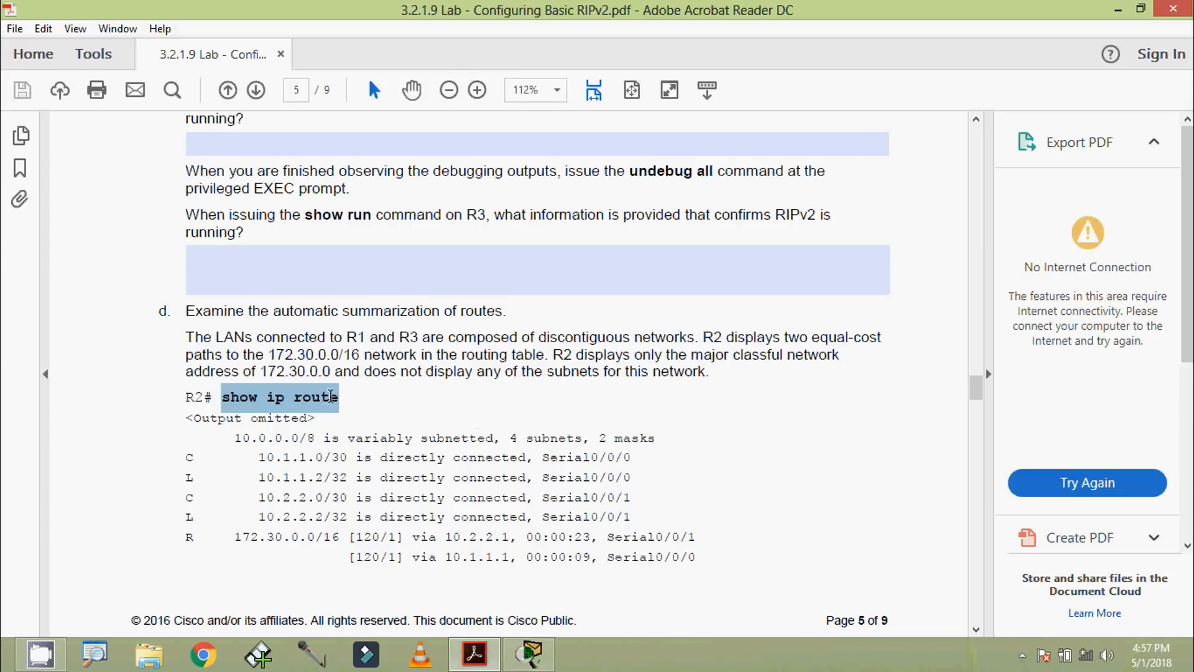
{"action": "left_click", "coordinate": [398, 413]}
{"action": "scroll", "coordinate": [396, 409], "scroll_direction": "down", "scroll_amount": 3}
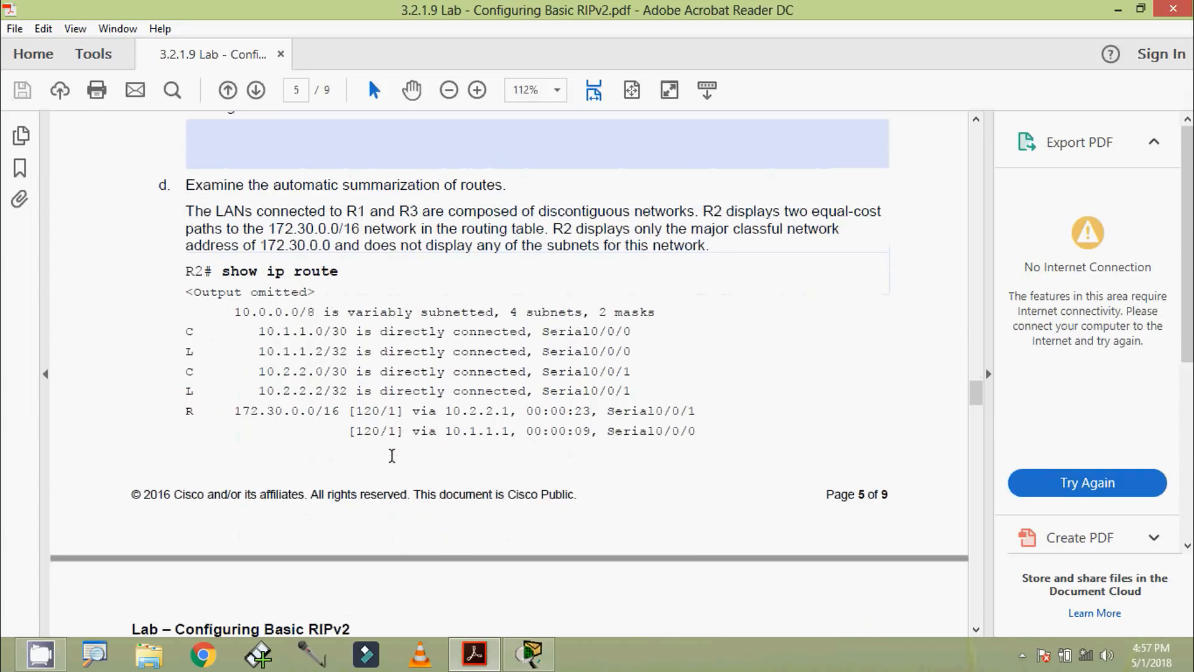
{"action": "left_click", "coordinate": [177, 274], "text": "shift"}
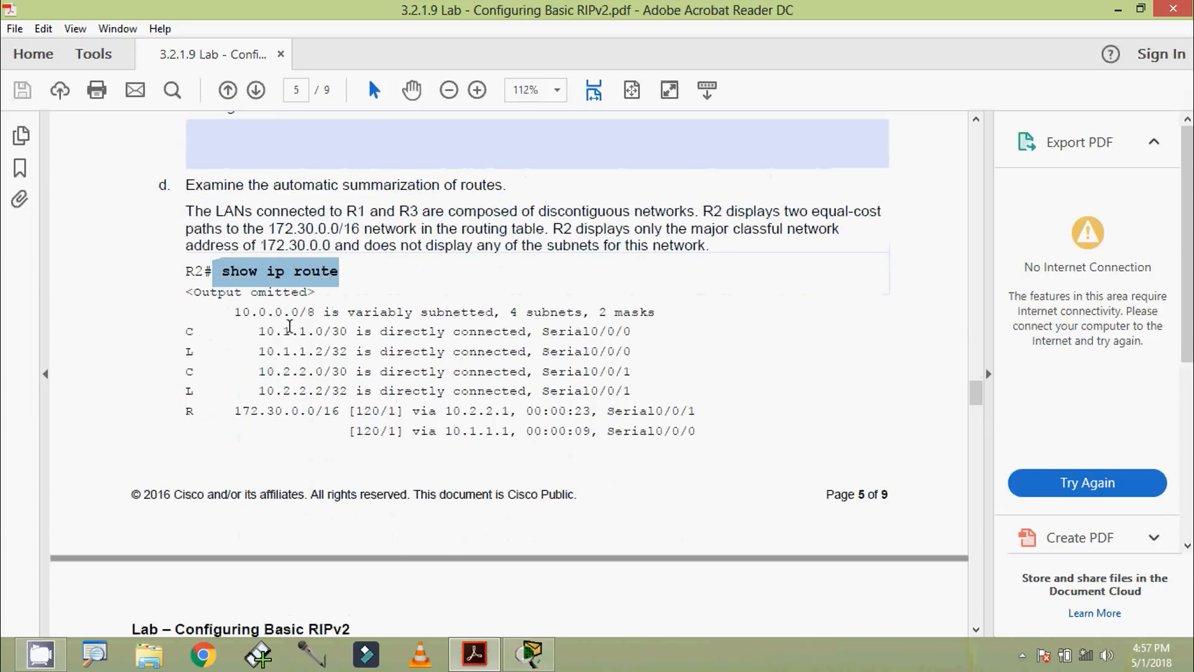
{"action": "left_click", "coordinate": [289, 326]}
{"action": "scroll", "coordinate": [272, 372], "scroll_direction": "down", "scroll_amount": 2}
{"action": "left_click_drag", "start_coordinate": [234, 327], "coordinate": [673, 357]}
{"action": "scroll", "coordinate": [653, 395], "scroll_direction": "down", "scroll_amount": 4}
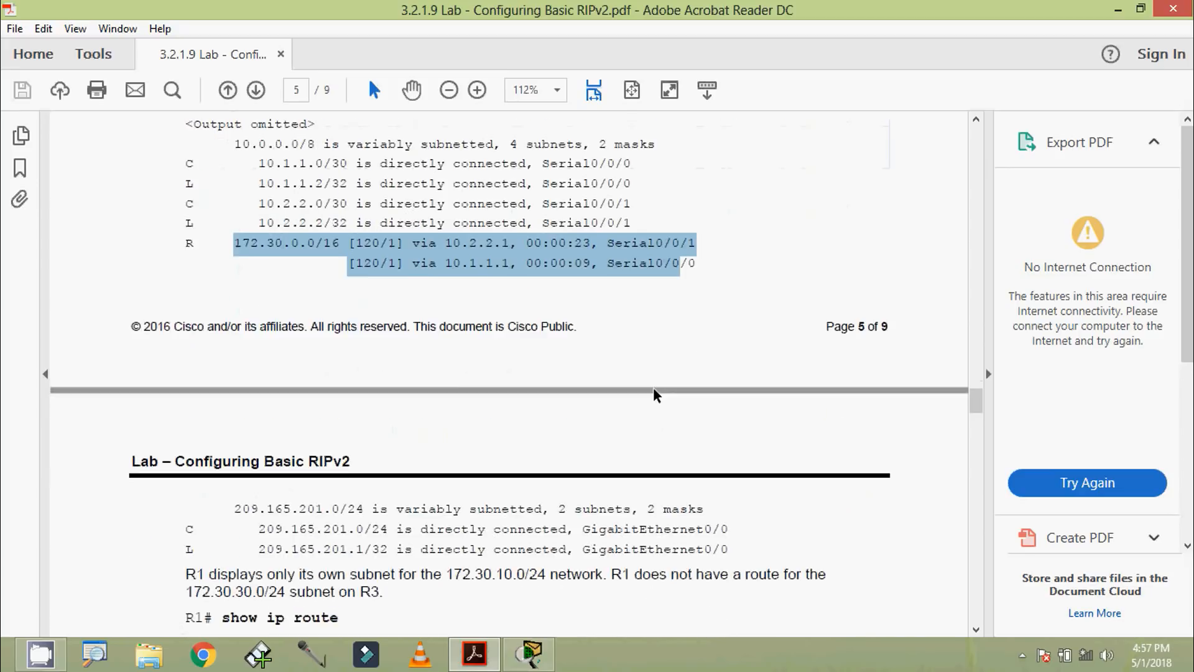
{"action": "scroll", "coordinate": [539, 322], "scroll_direction": "up", "scroll_amount": 4}
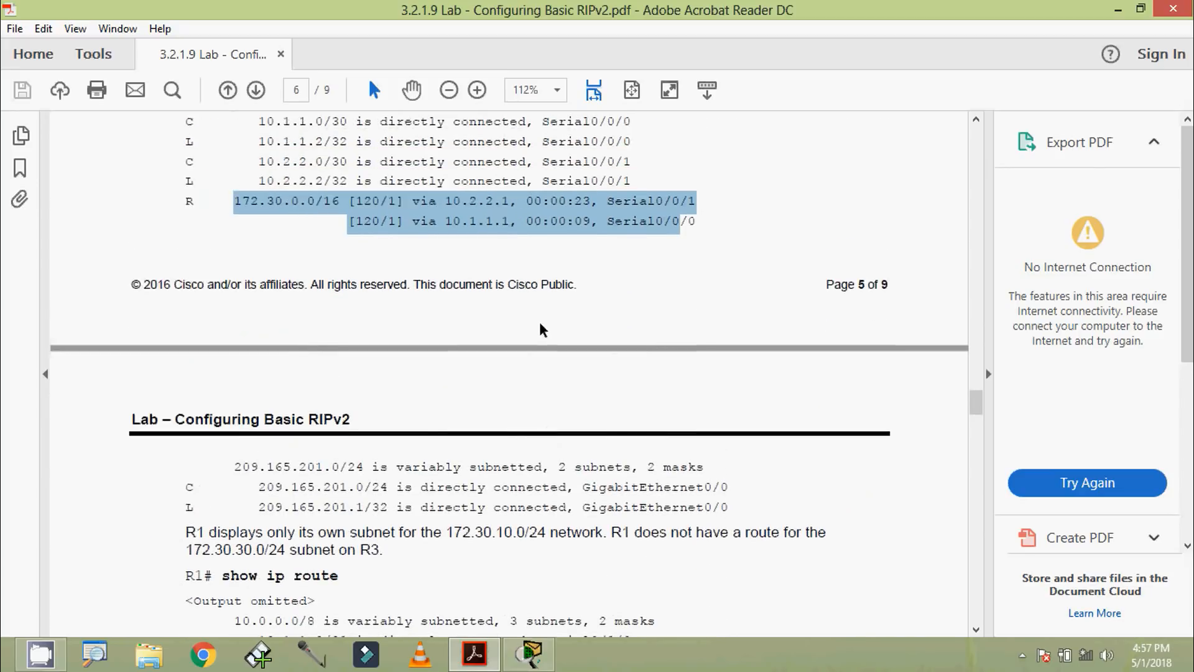
{"action": "left_click", "coordinate": [517, 283]}
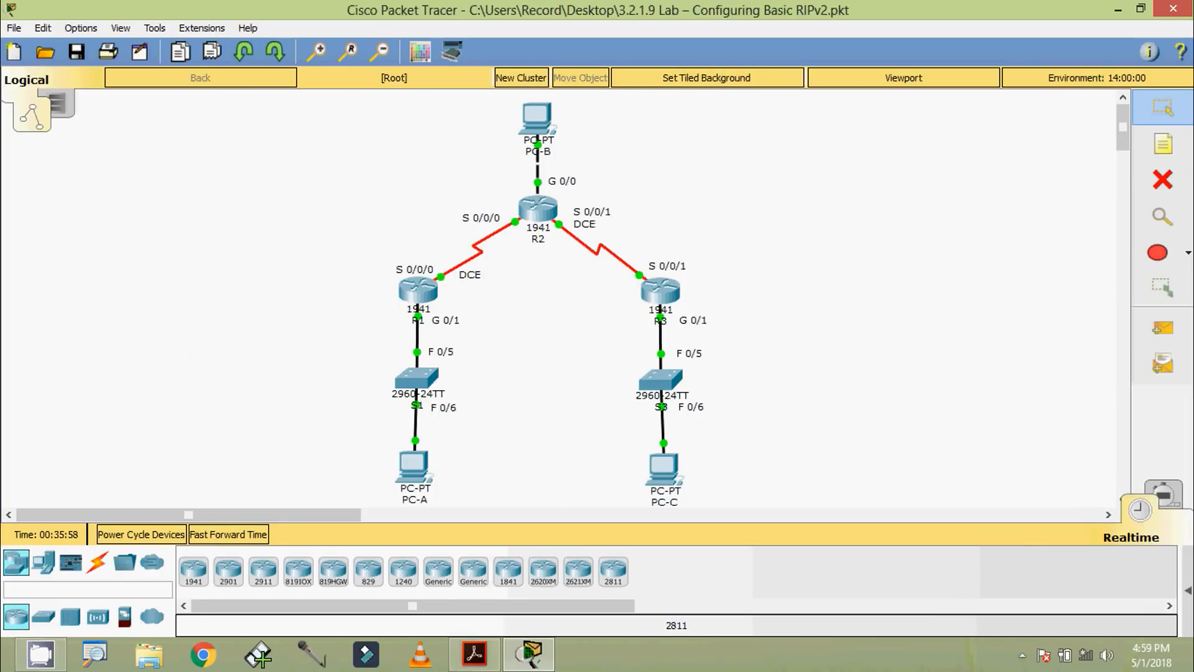
Step: Display R2's routing table in its CLI with show ip route and highlight the two RIP paths to 172.30.0.0/16
{"action": "left_click", "coordinate": [544, 222]}
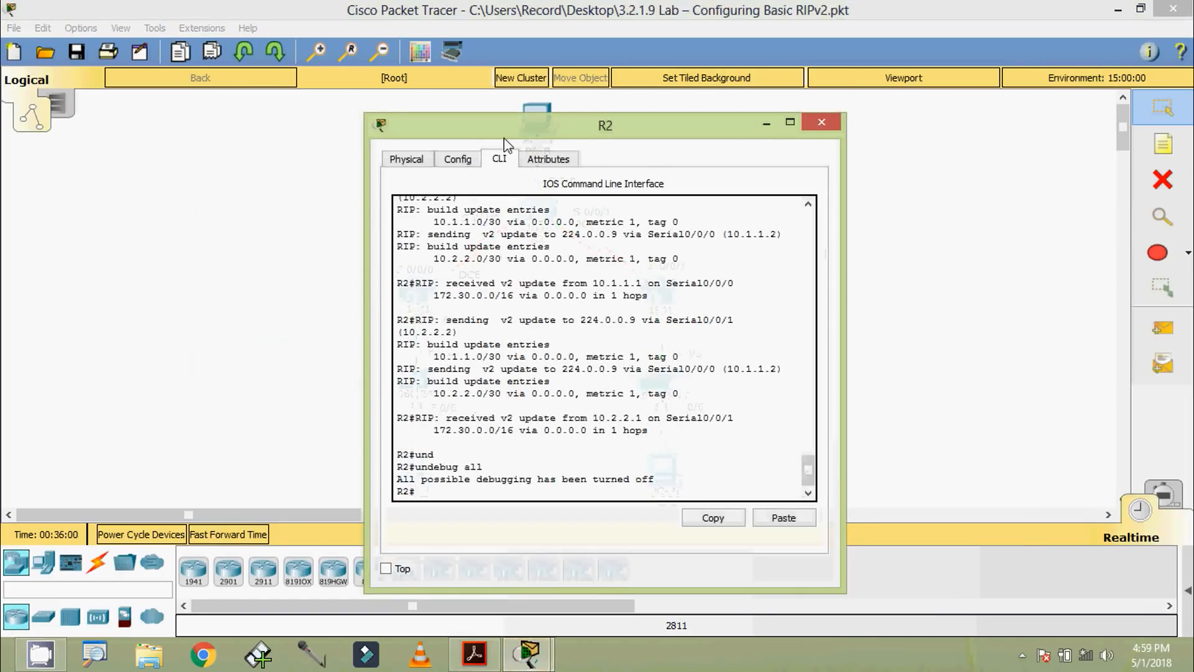
{"action": "left_click_drag", "start_coordinate": [511, 119], "coordinate": [517, 87]}
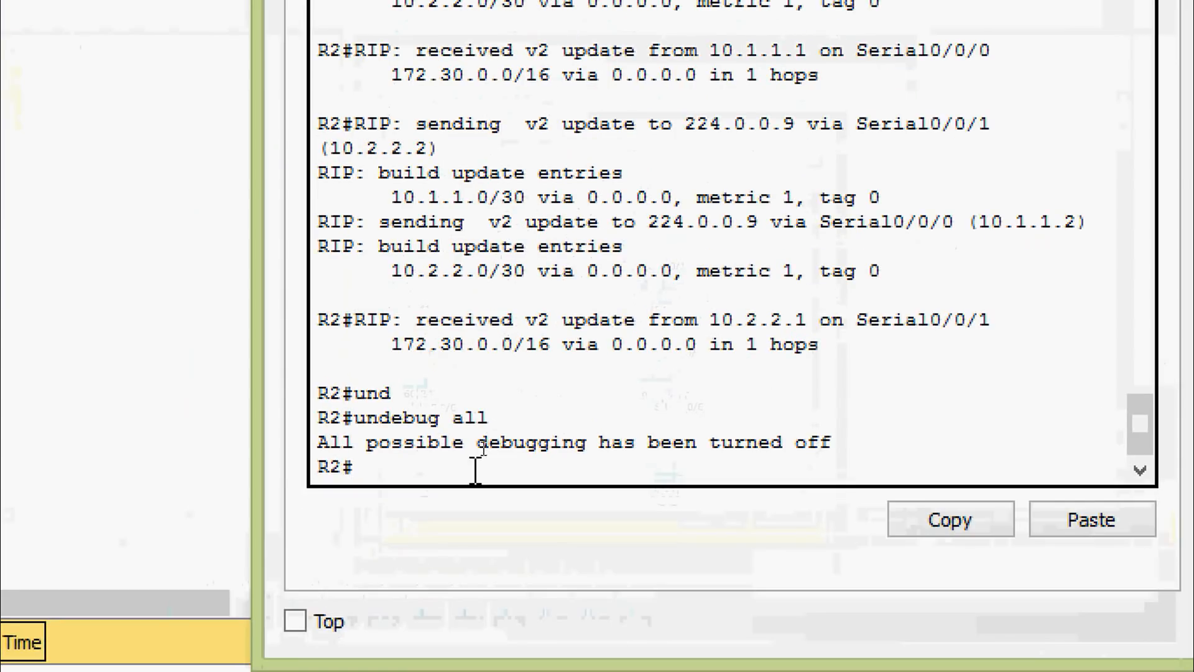
{"action": "type", "text": "sh"}
{"action": "key", "text": "Tab"}
{"action": "type", "text": "i"}
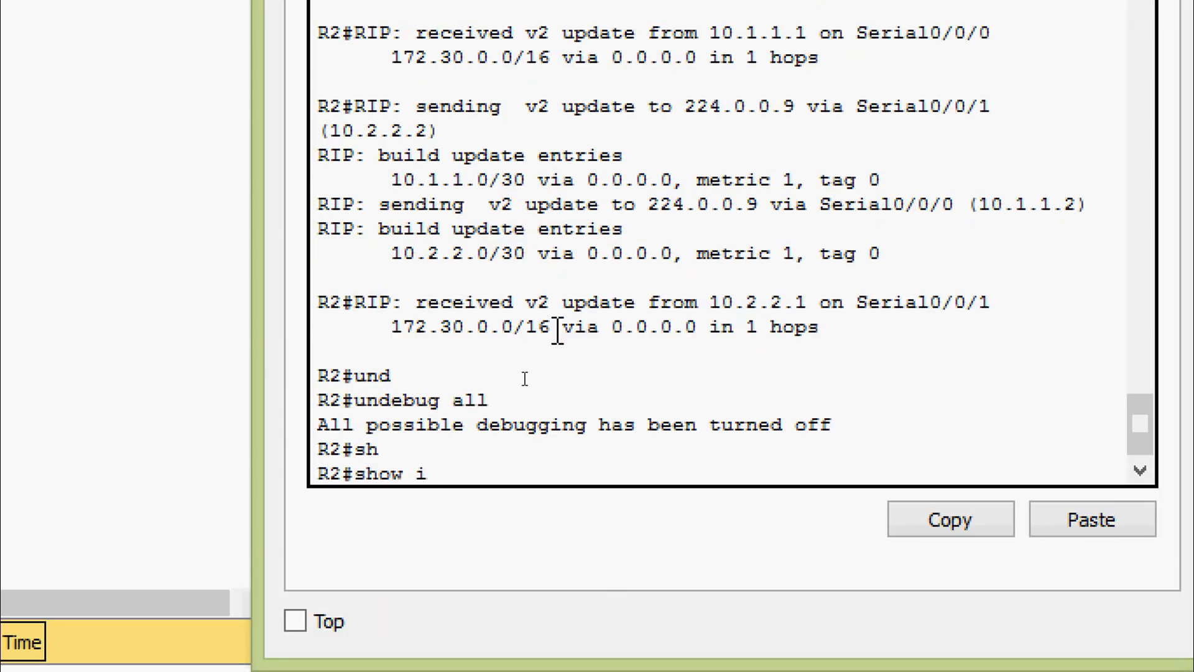
{"action": "type", "text": "p rou"}
{"action": "key", "text": "Tab"}
{"action": "key", "text": "Return"}
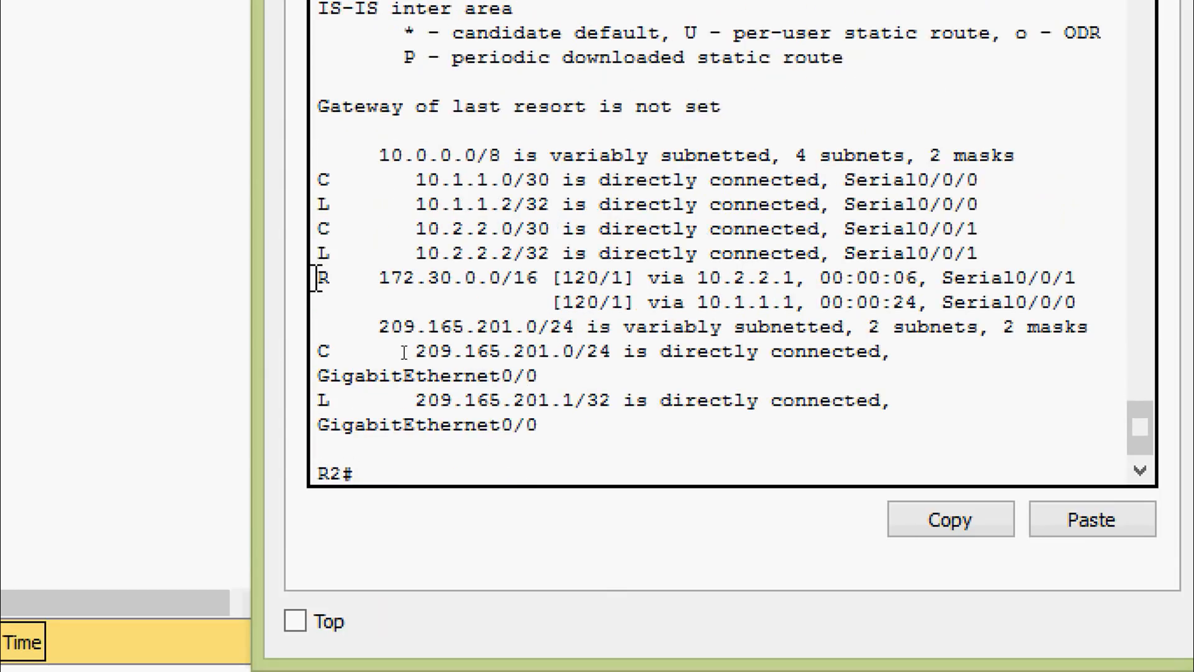
{"action": "left_click_drag", "start_coordinate": [317, 278], "coordinate": [1087, 323]}
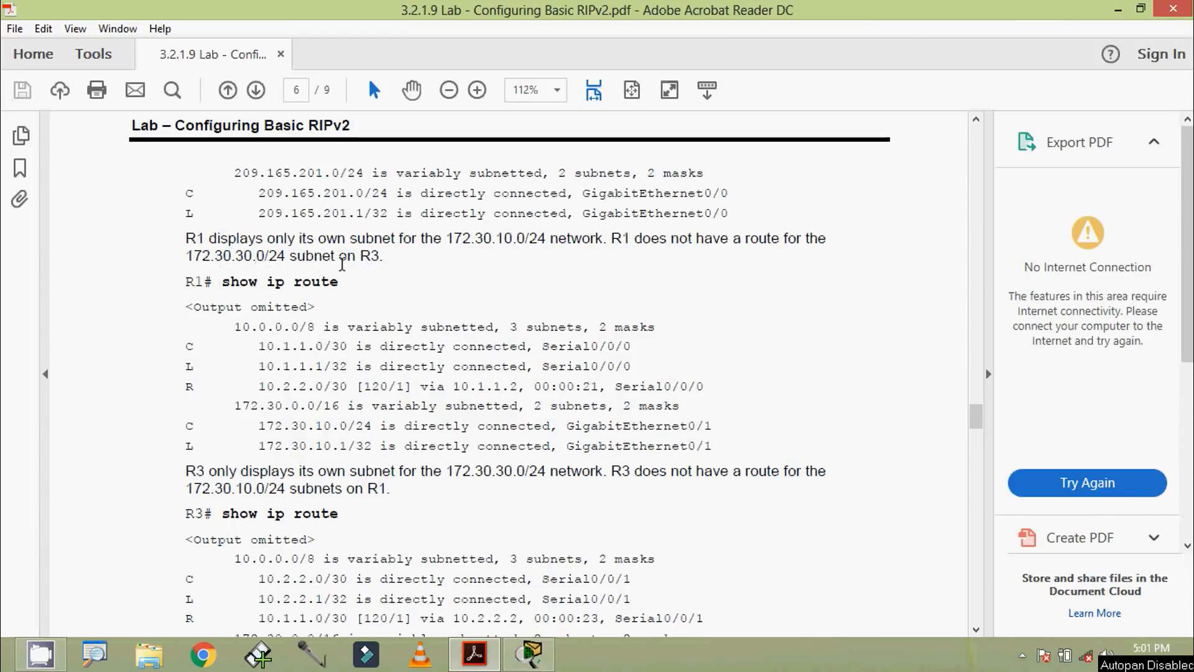
Step: Open R1's CLI in Packet Tracer, log in with the console password, and enter privileged EXEC mode with the enable password
{"action": "left_click", "coordinate": [529, 653]}
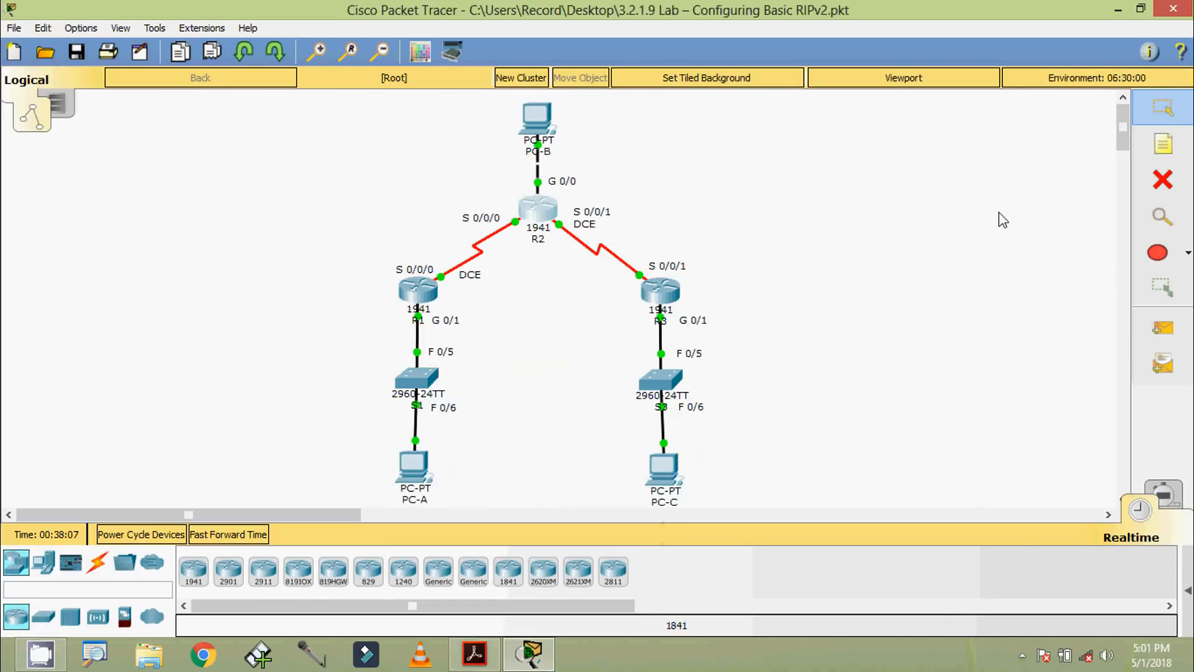
{"action": "left_click", "coordinate": [1117, 14]}
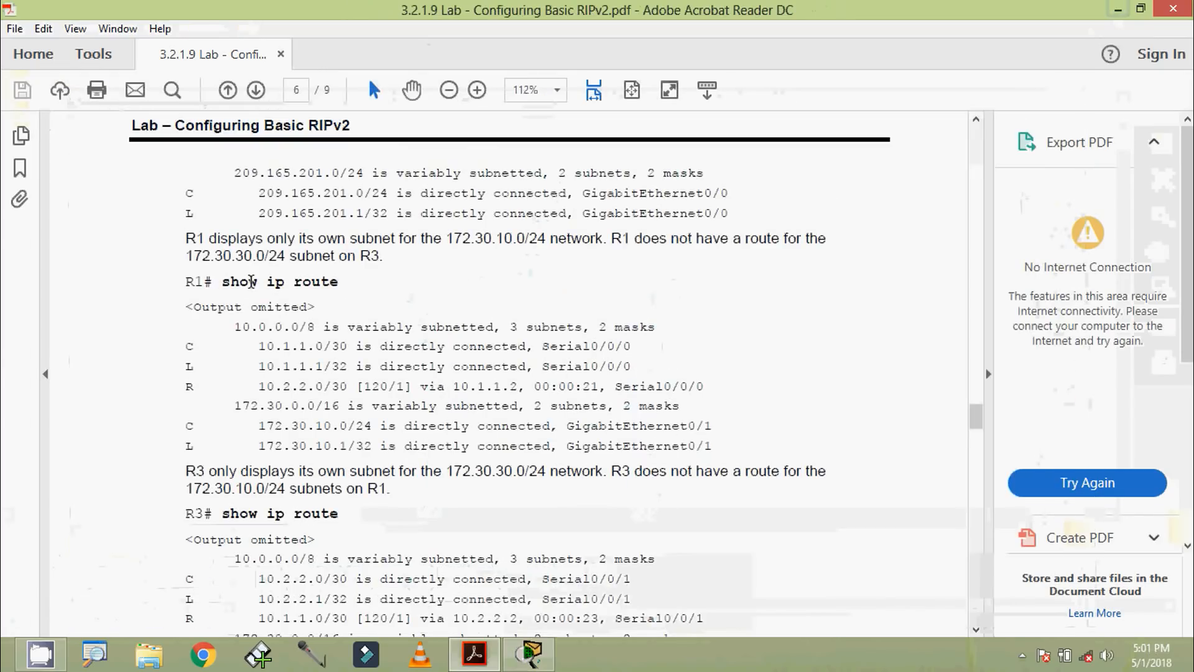
{"action": "left_click", "coordinate": [543, 658]}
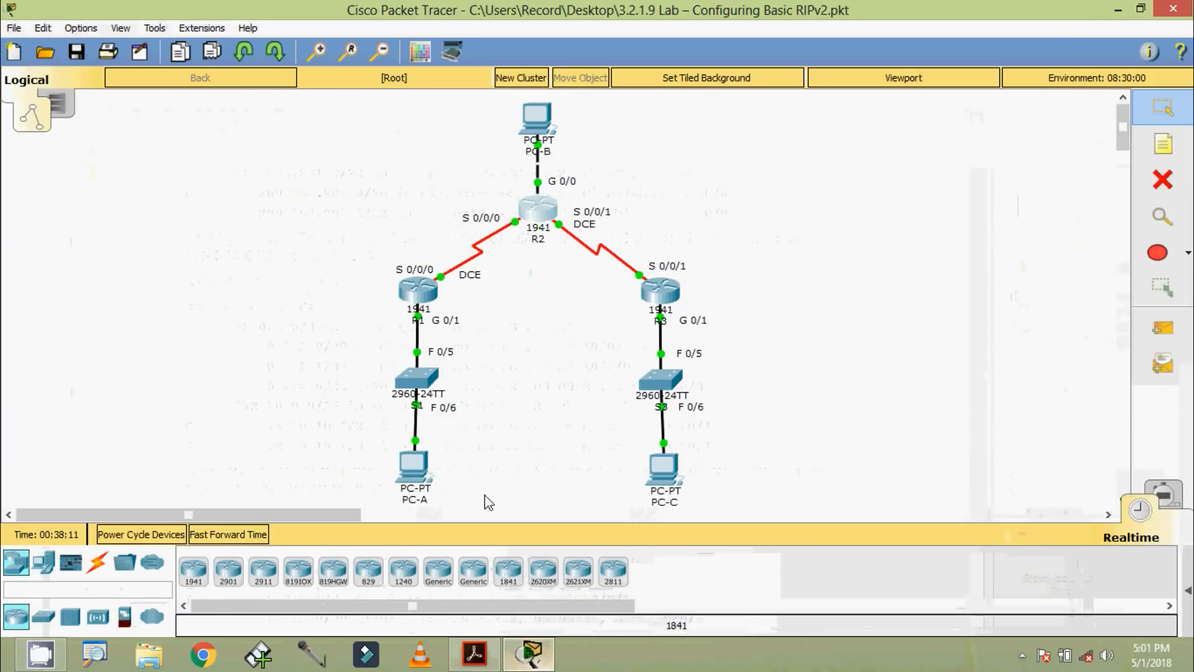
{"action": "left_click", "coordinate": [422, 293]}
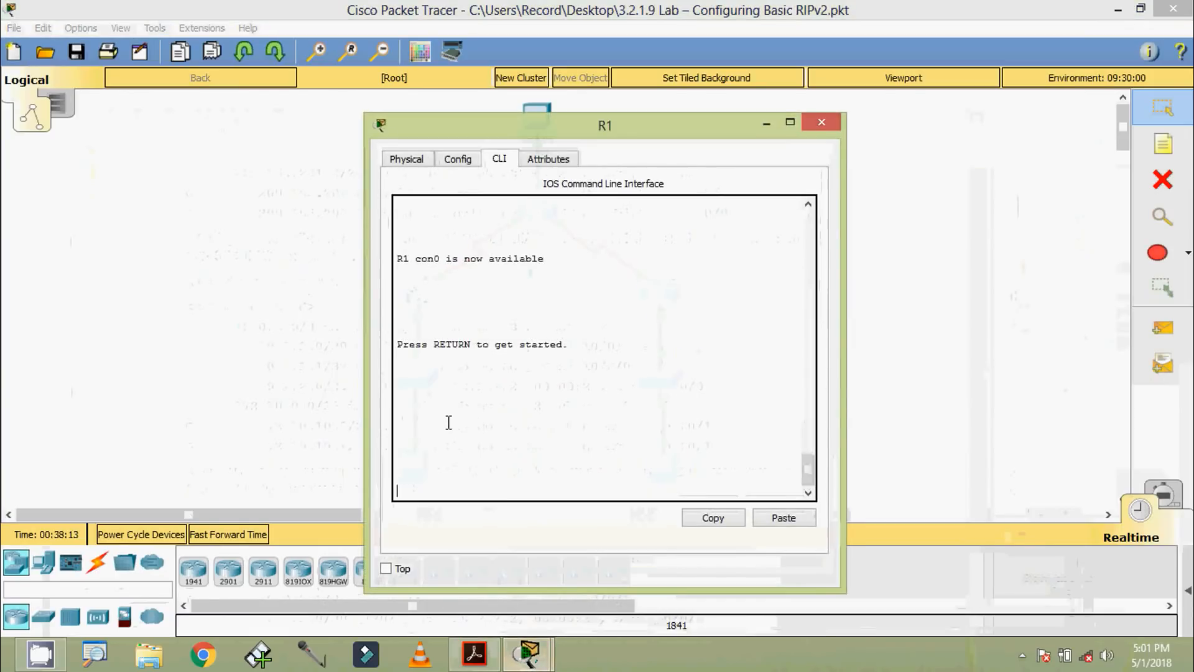
{"action": "key", "text": "Return"}
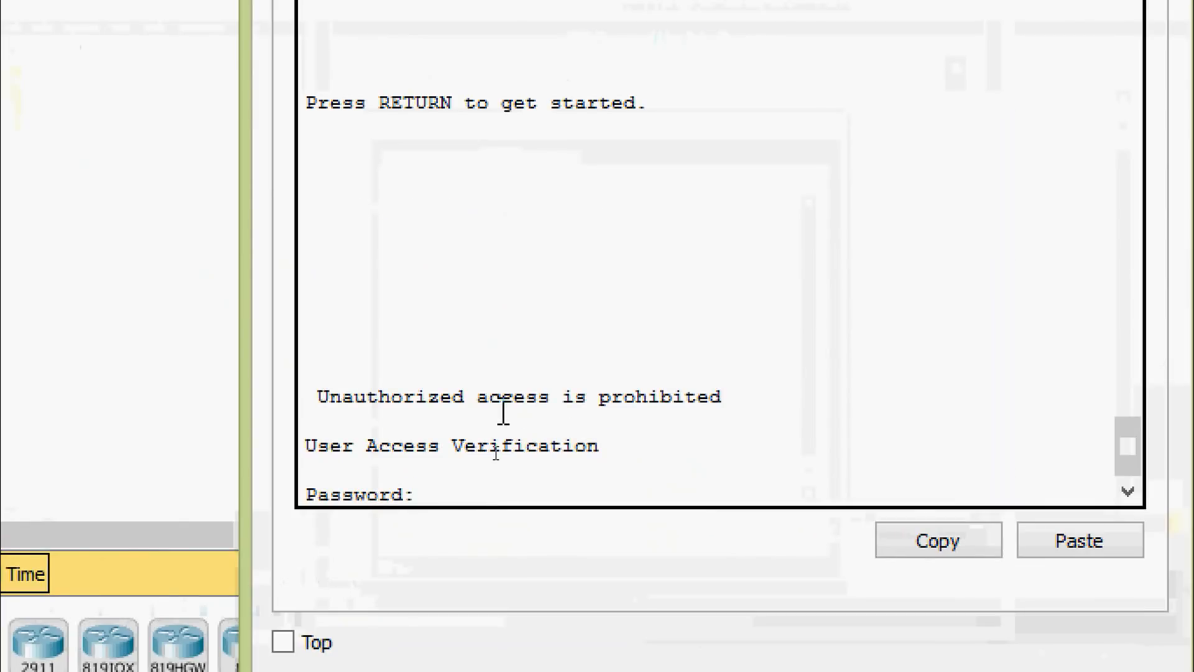
{"action": "key", "text": "Return"}
{"action": "type", "text": "ena"}
{"action": "key", "text": "Tab"}
{"action": "key", "text": "Return"}
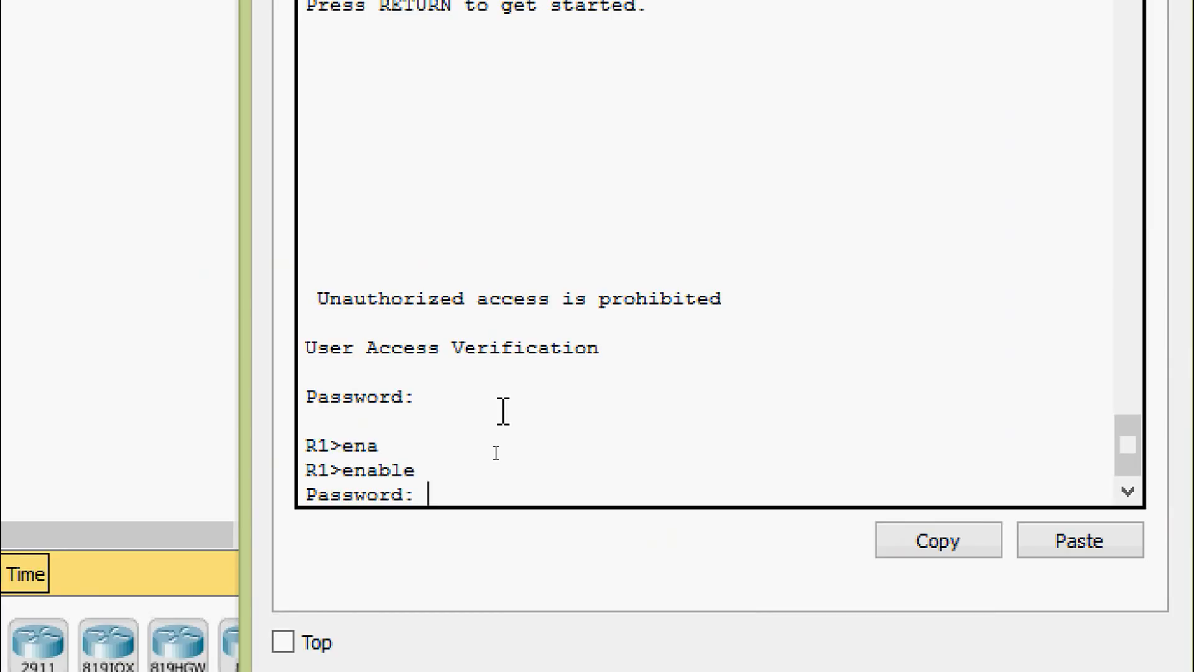
{"action": "key", "text": "Return"}
Step: Display R1's routing table with show ip route
{"action": "type", "text": "sh"}
{"action": "key", "text": "Tab"}
{"action": "type", "text": "ip rou"}
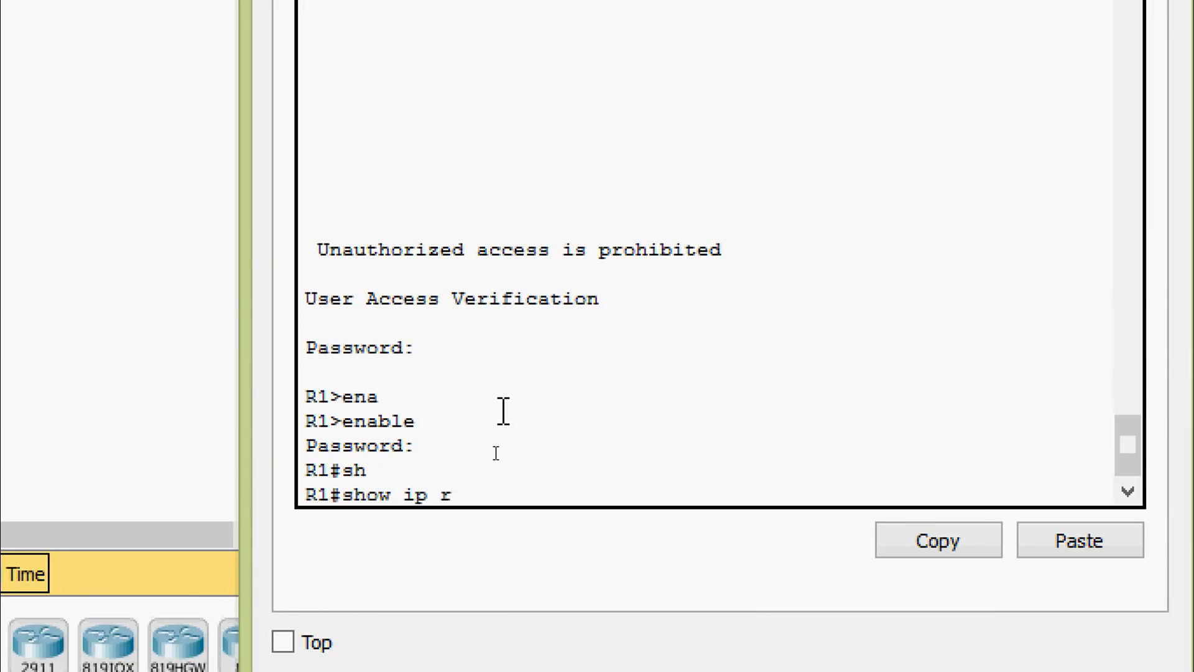
{"action": "key", "text": "Tab"}
{"action": "key", "text": "Return"}
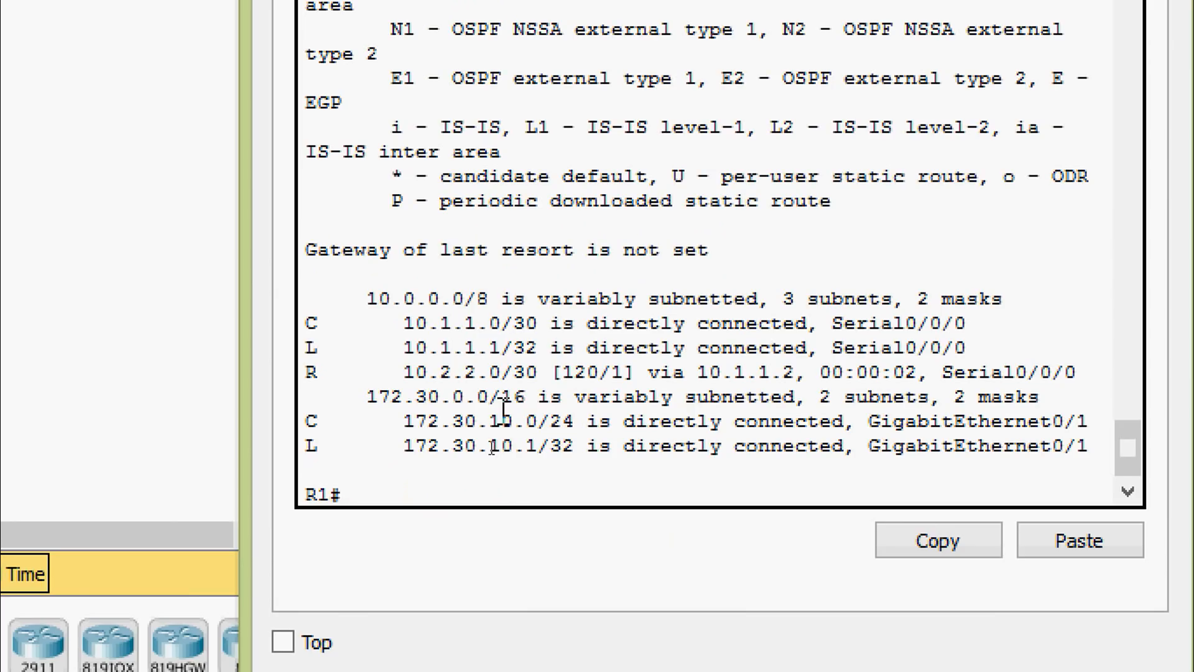
Step: Highlight the 10.2.2.0/30 RIP route and the 172.30.0.0/16 entries in R1's routing table, and clear the selection
{"action": "left_click_drag", "start_coordinate": [308, 372], "coordinate": [1063, 398]}
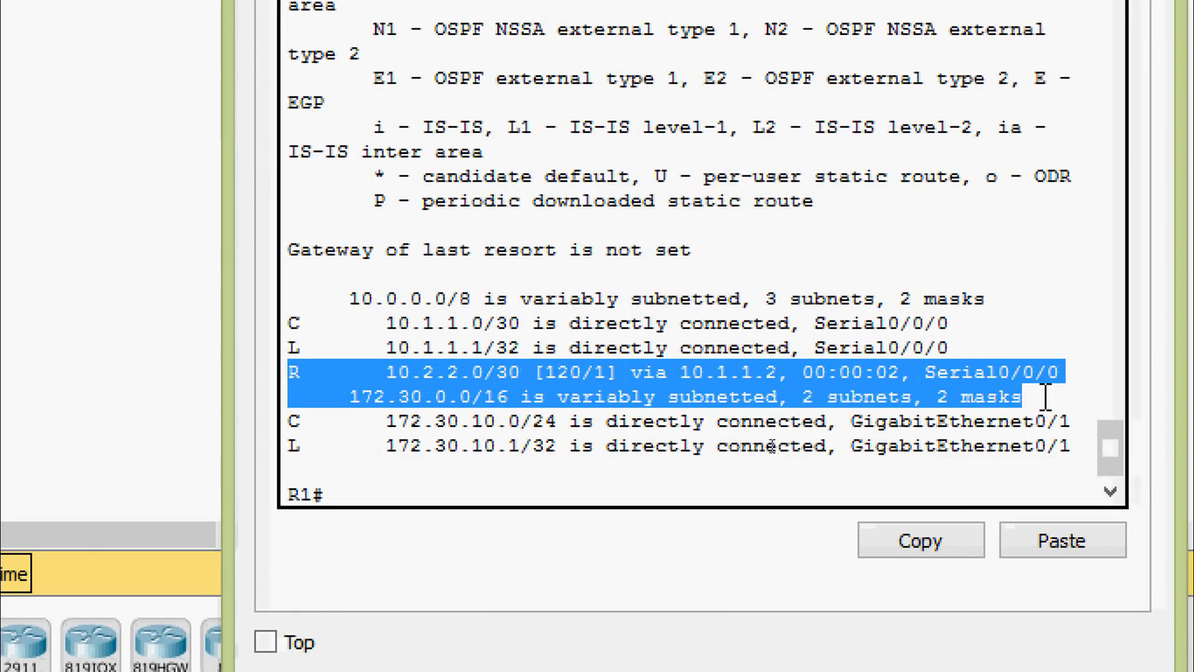
{"action": "left_click", "coordinate": [686, 459]}
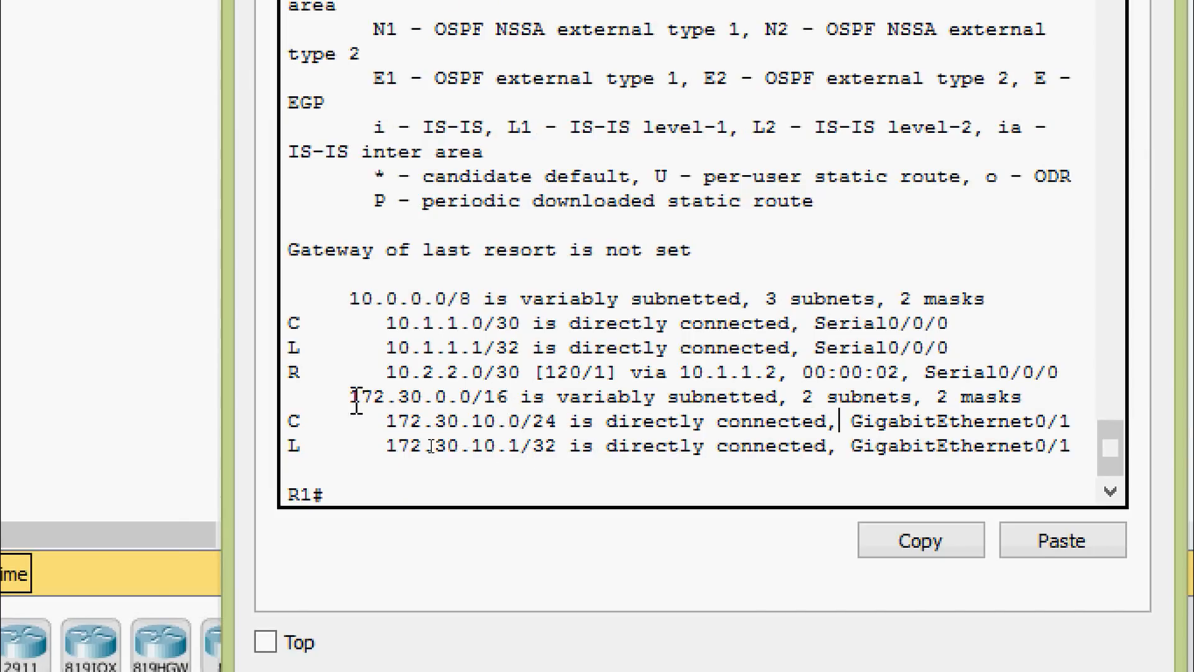
{"action": "left_click_drag", "start_coordinate": [349, 396], "coordinate": [1005, 426]}
{"action": "left_click", "coordinate": [989, 421]}
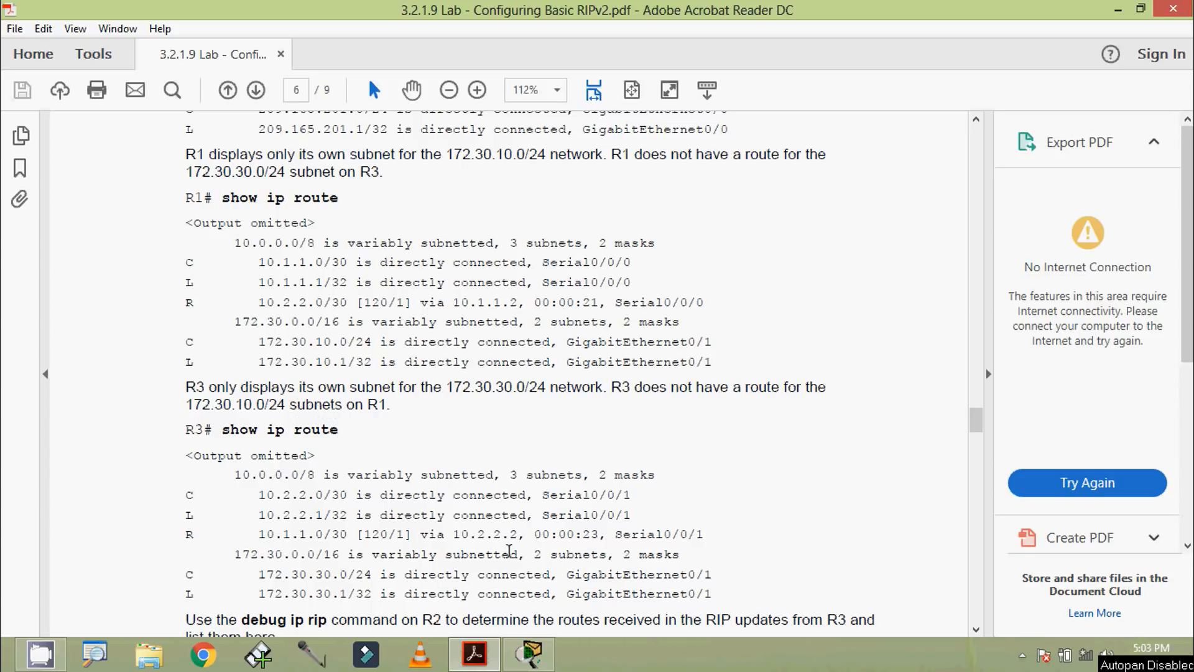
Step: Switch to Packet Tracer, open R3's CLI, and display its routing table with show ip route
{"action": "left_click", "coordinate": [530, 654]}
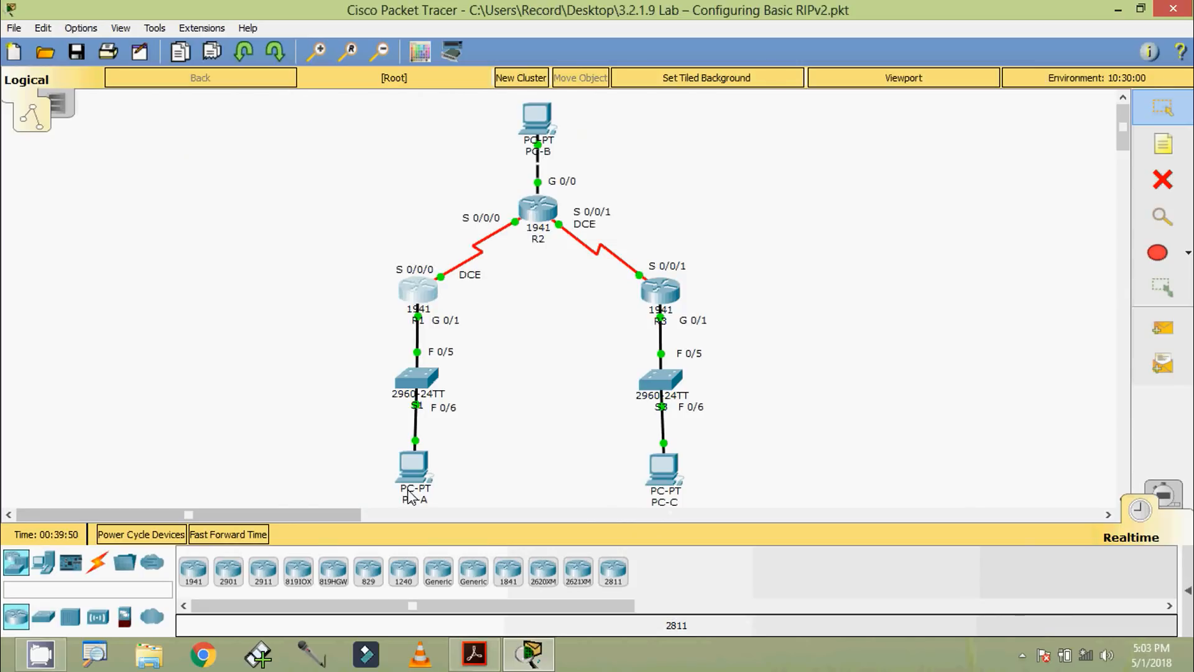
{"action": "left_click", "coordinate": [659, 292]}
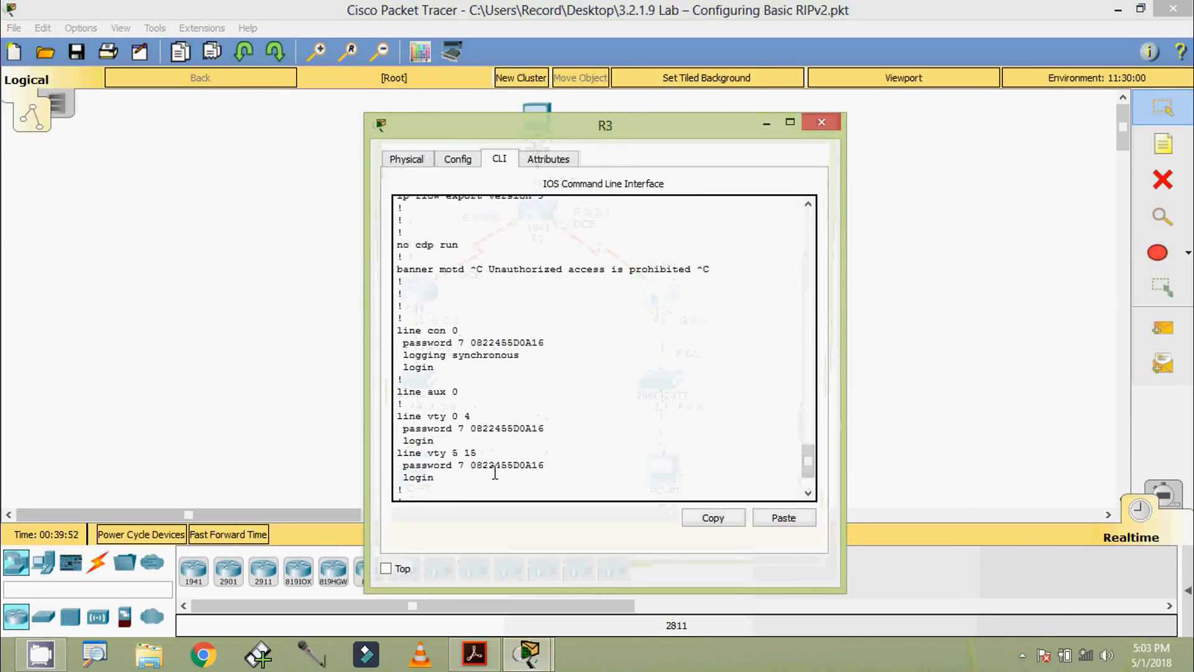
{"action": "scroll", "coordinate": [494, 473], "scroll_direction": "down", "scroll_amount": 2}
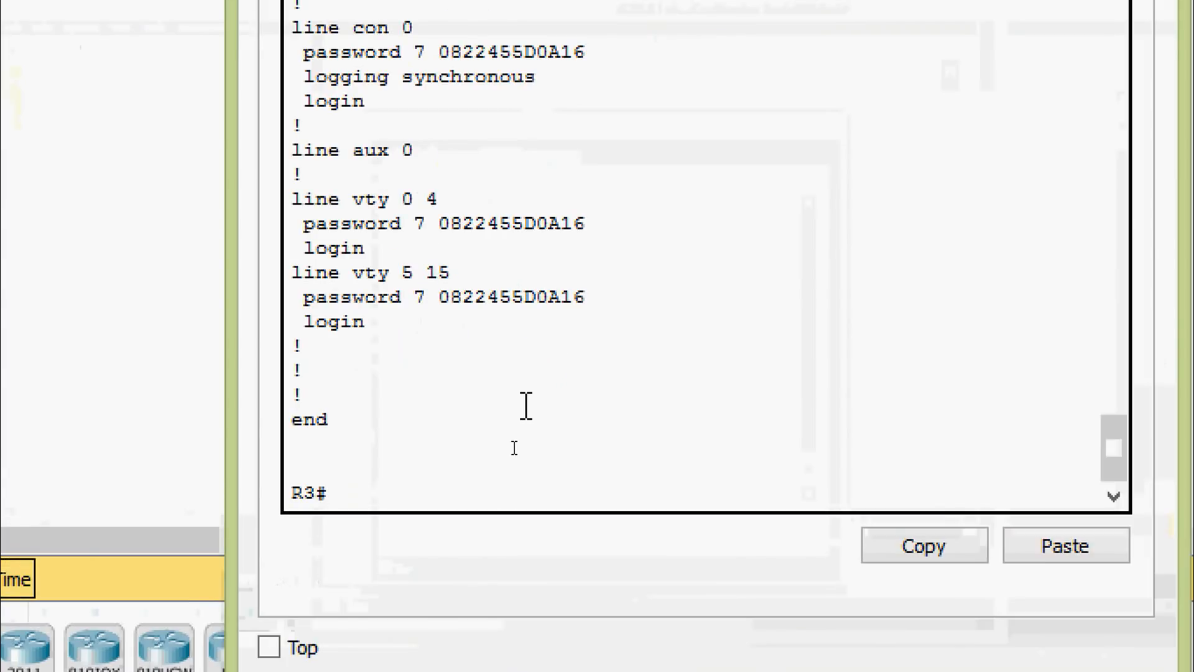
{"action": "type", "text": "sh"}
{"action": "key", "text": "Tab"}
{"action": "type", "text": "ip rou"}
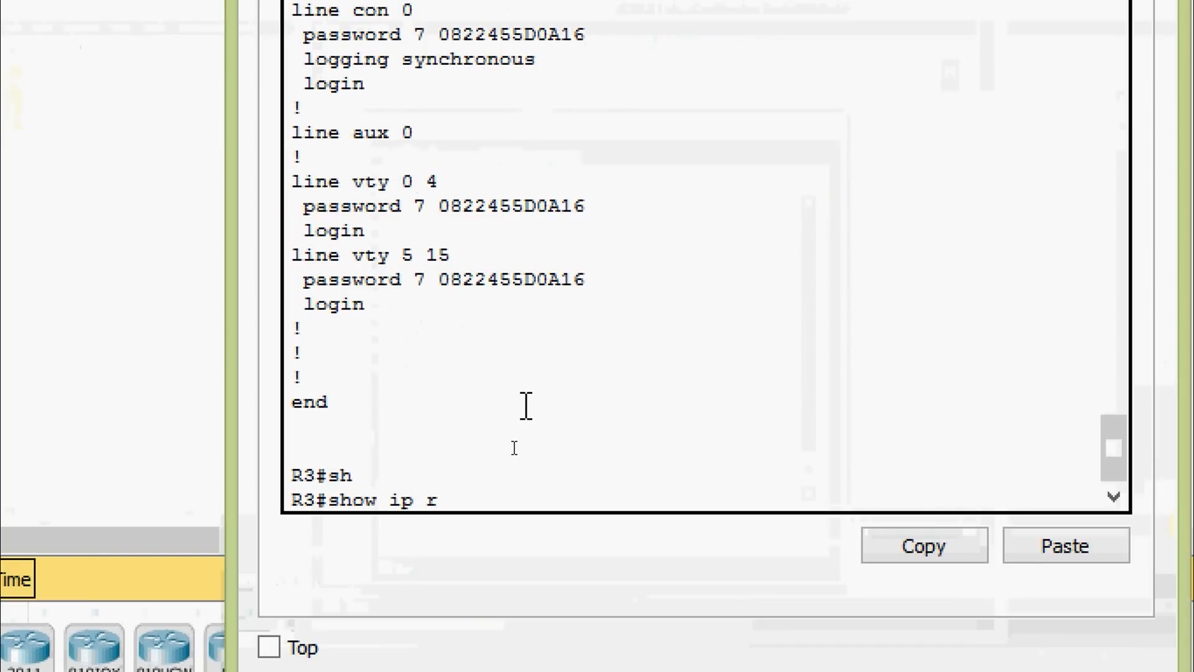
{"action": "key", "text": "Tab"}
{"action": "key", "text": "Return"}
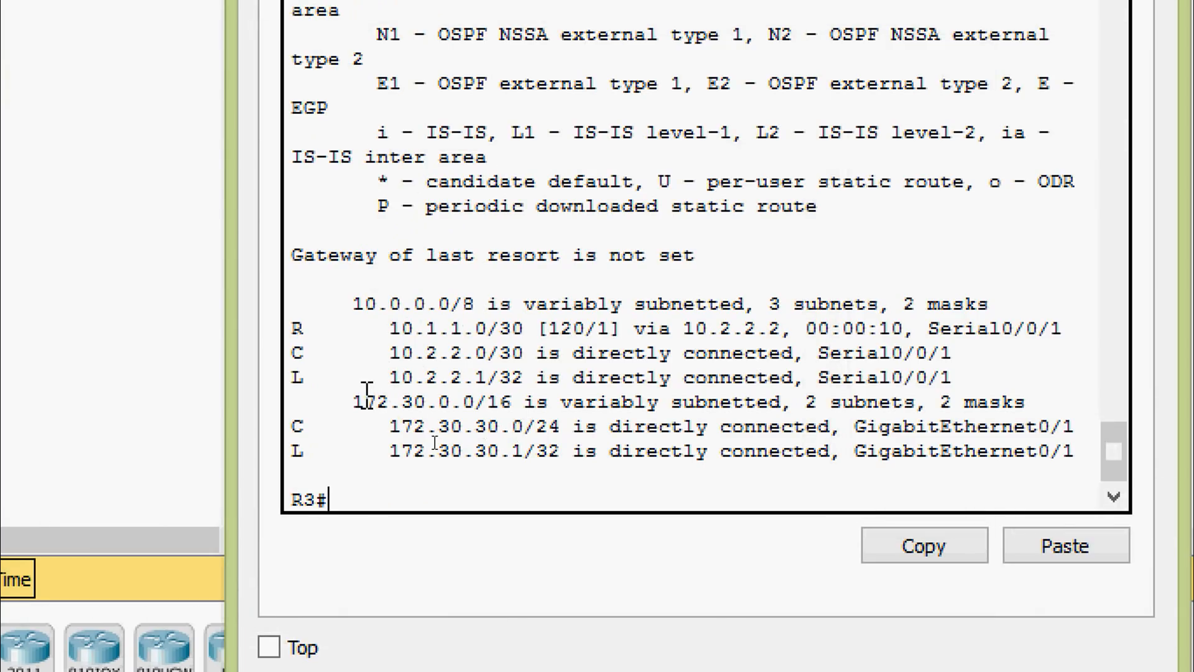
Step: Highlight the 10.1.1.0/30 RIP route and the connected 172.30.30.0/24 route in R3's routing table, and clear the selection
{"action": "left_click_drag", "start_coordinate": [300, 329], "coordinate": [834, 328]}
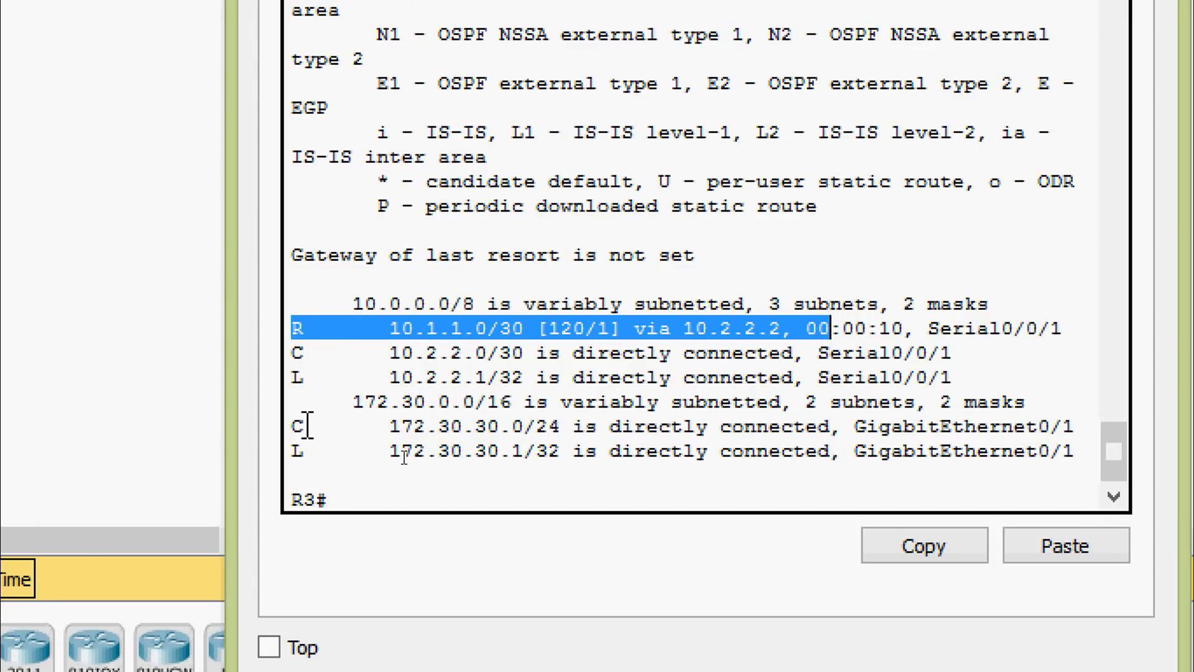
{"action": "left_click_drag", "start_coordinate": [294, 426], "coordinate": [1082, 425]}
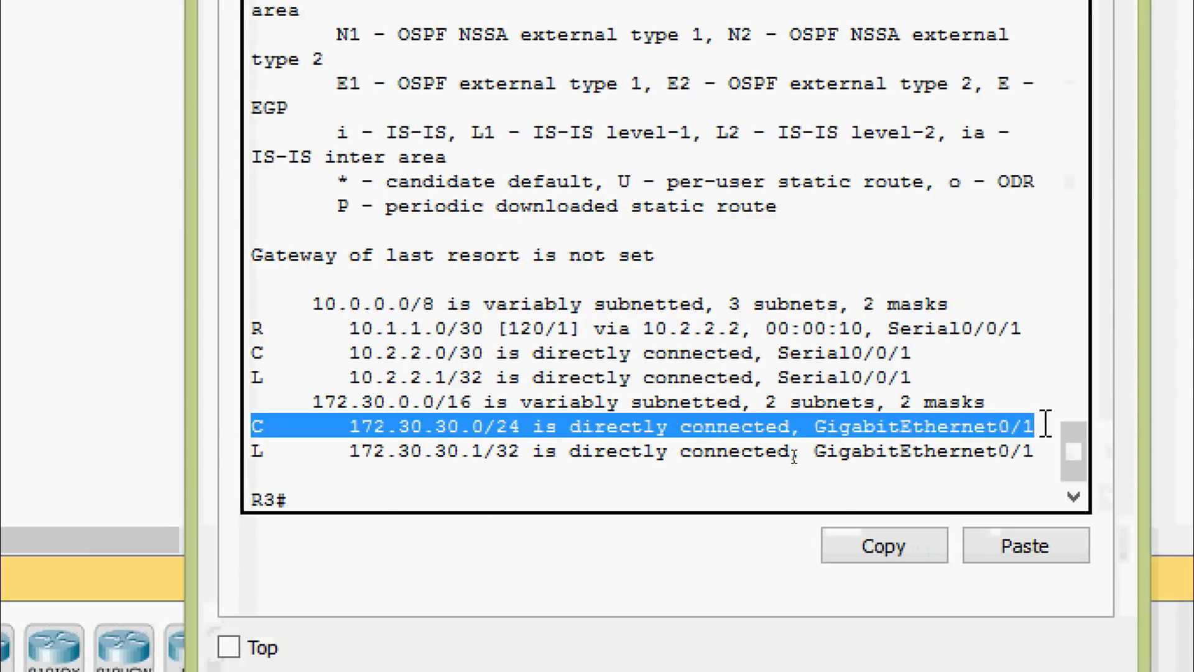
{"action": "left_click", "coordinate": [1047, 425]}
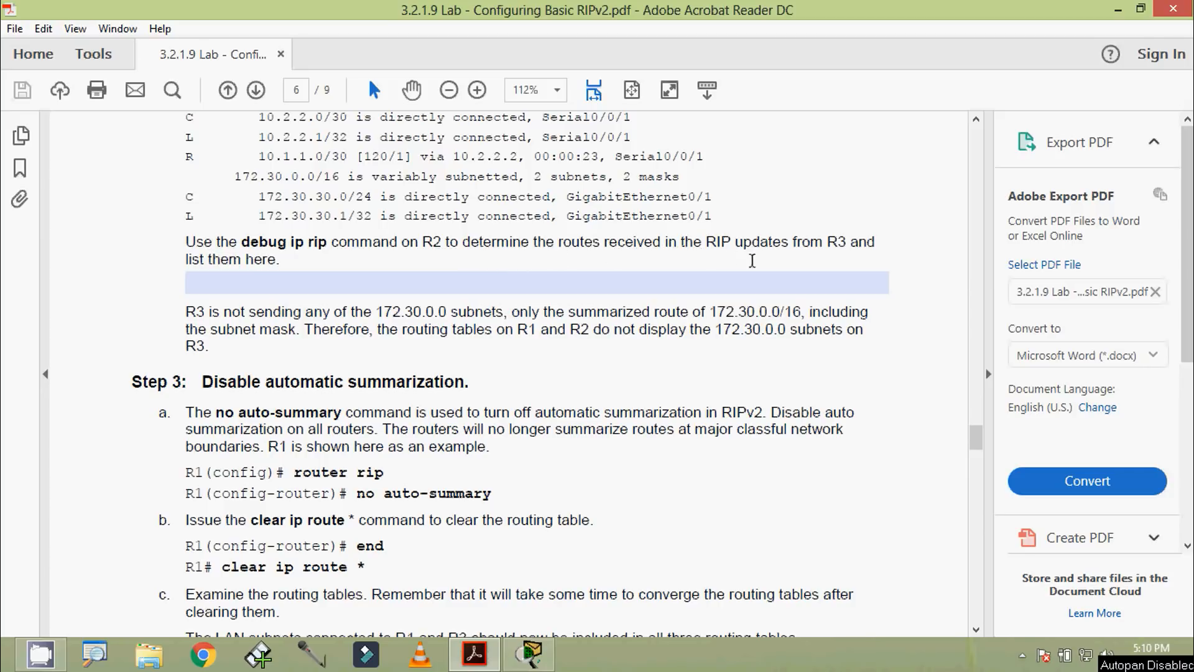
Step: Open R2's CLI in Packet Tracer, log in with the console password, and enter privileged EXEC mode with the enable password
{"action": "left_click", "coordinate": [261, 286]}
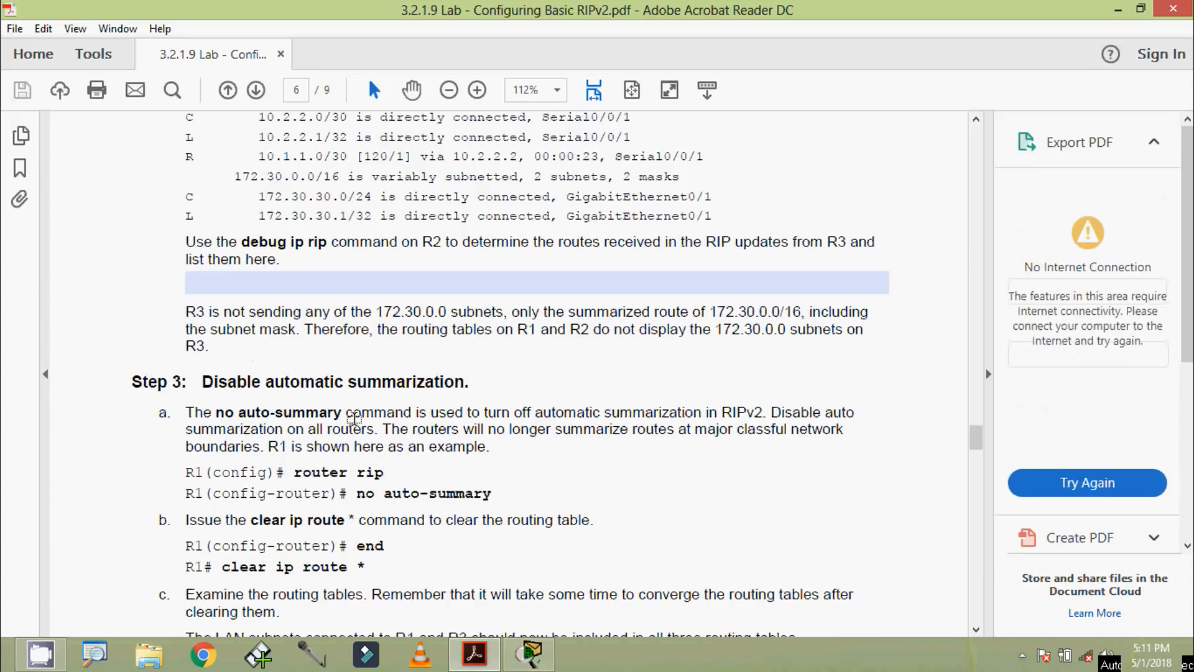
{"action": "left_click", "coordinate": [530, 653]}
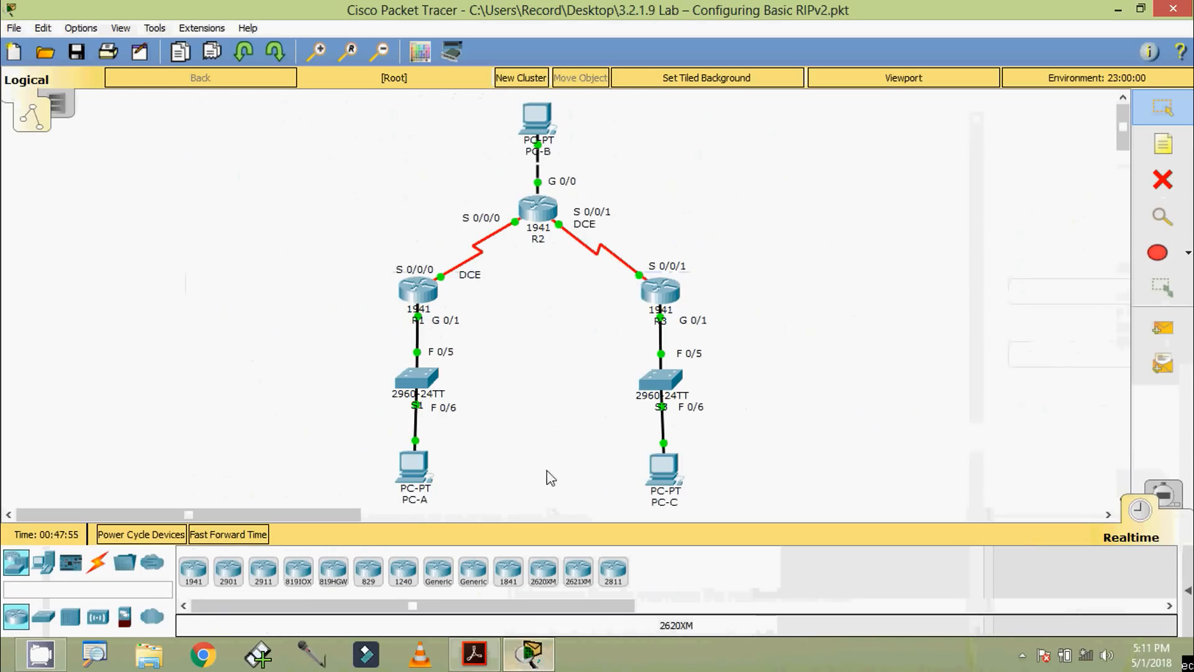
{"action": "left_click", "coordinate": [534, 215]}
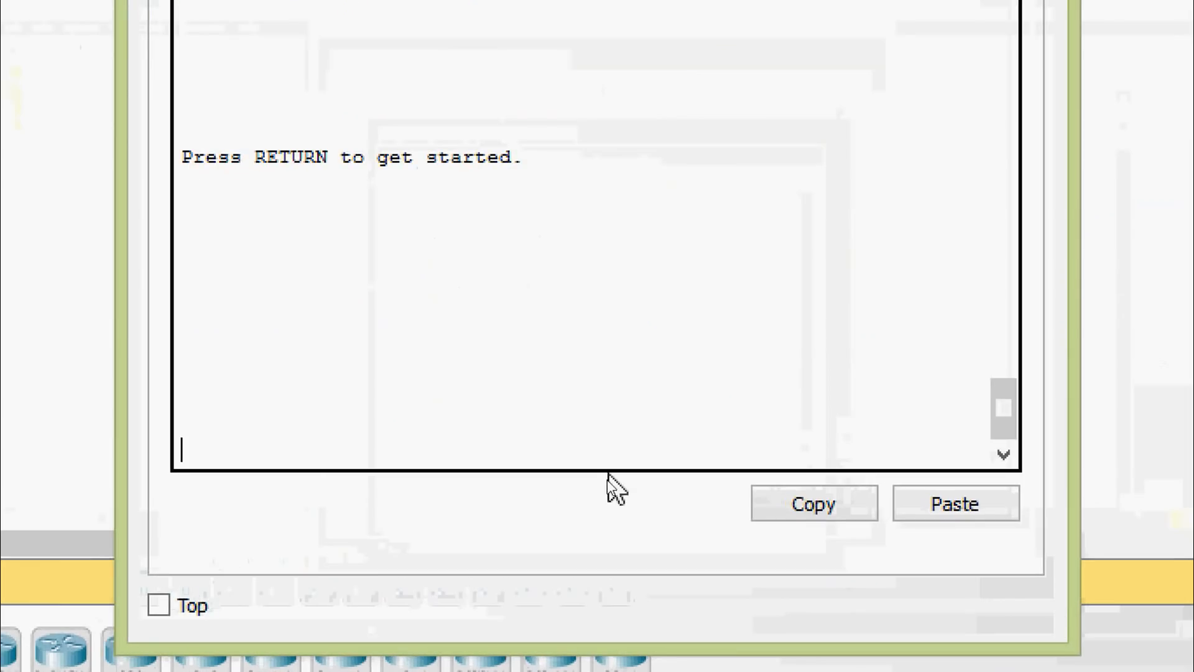
{"action": "key", "text": "Return"}
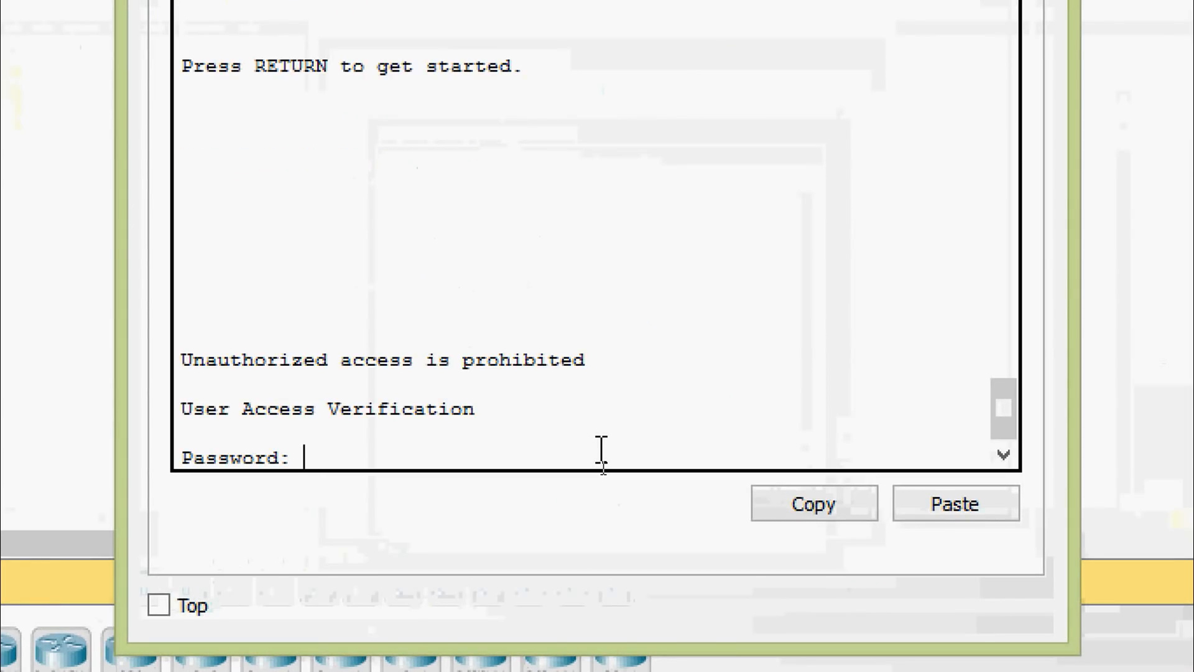
{"action": "key", "text": "Return"}
{"action": "type", "text": "ena"}
{"action": "key", "text": "Return"}
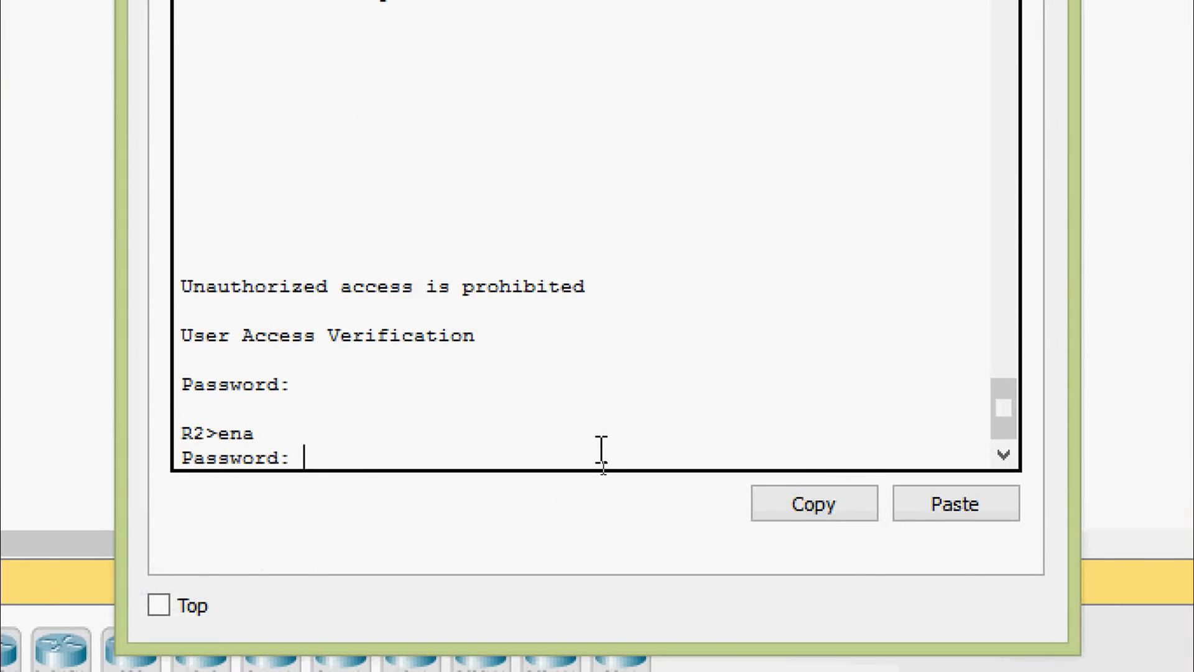
{"action": "key", "text": "Return"}
Step: Turn on RIP debugging on R2 with debug ip rip
{"action": "type", "text": "de"}
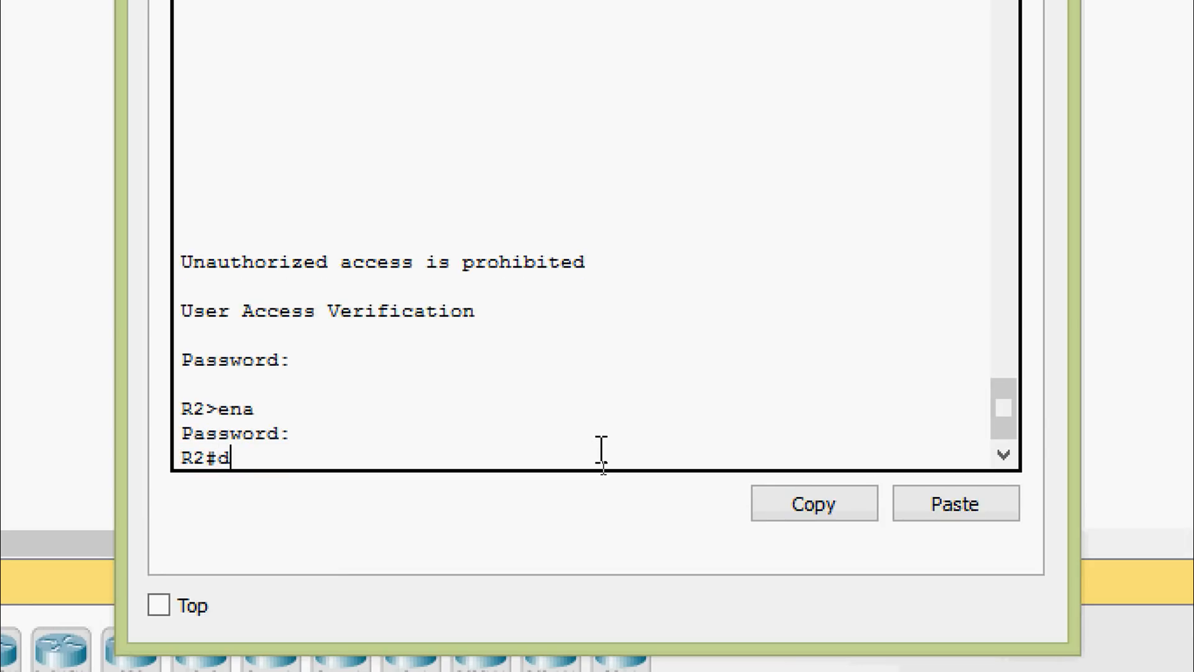
{"action": "key", "text": "Tab"}
{"action": "type", "text": "b"}
{"action": "key", "text": "Tab"}
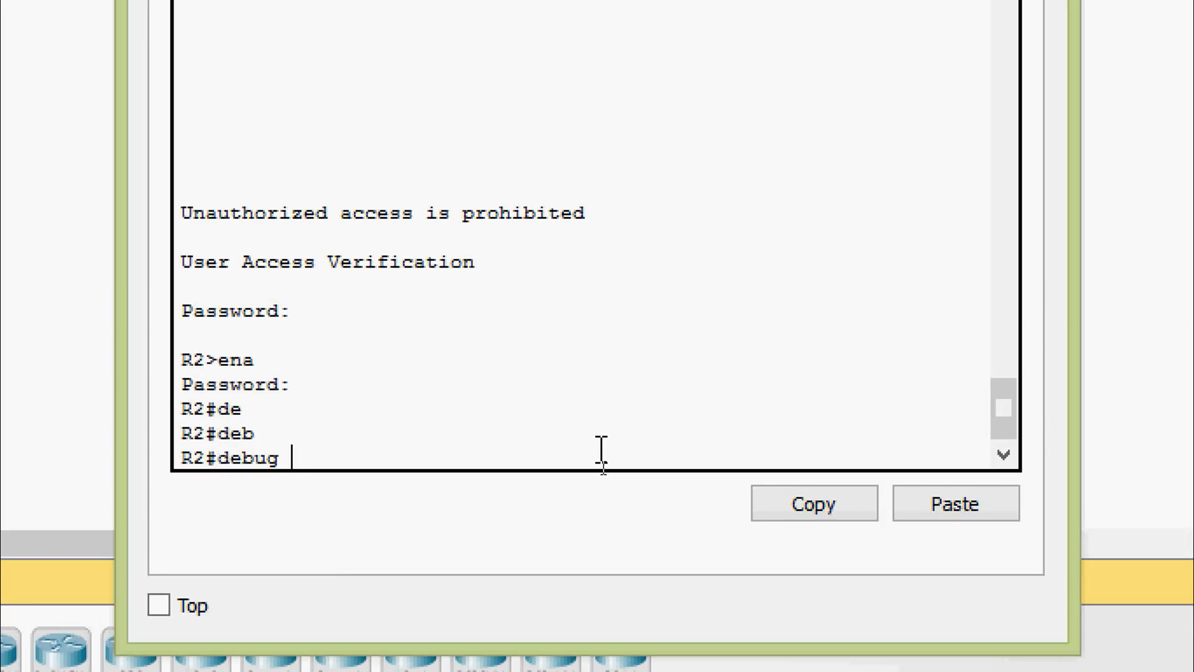
{"action": "type", "text": "ip ri"}
{"action": "key", "text": "Tab"}
{"action": "key", "text": "Return"}
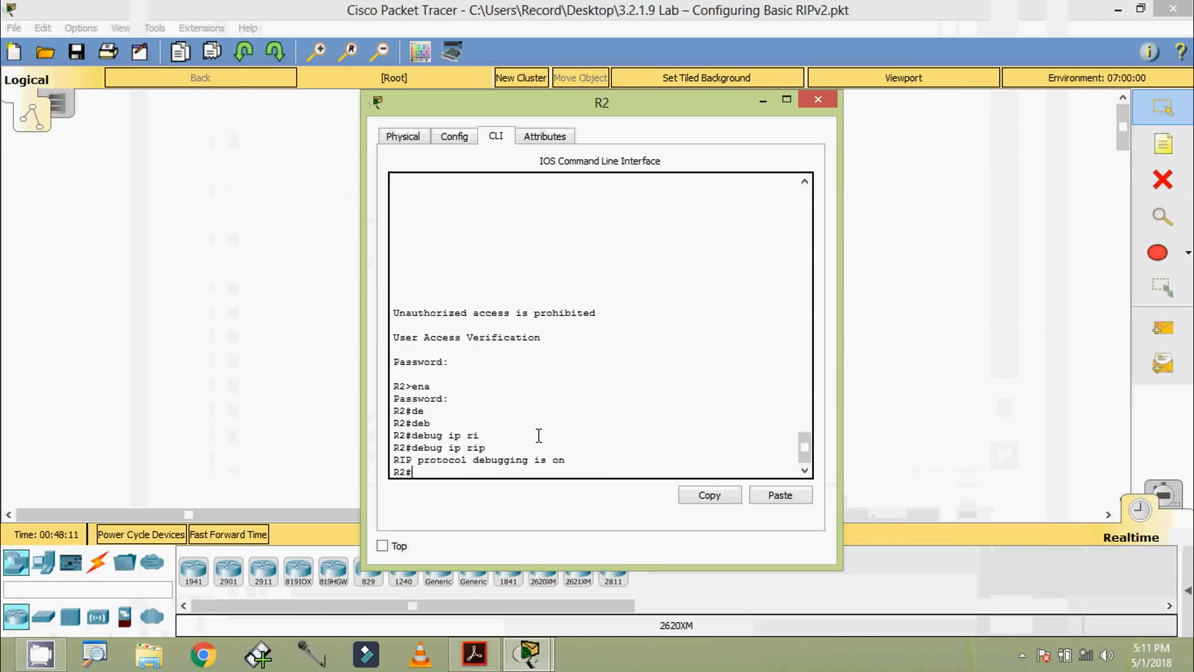
Step: Fast-forward the simulation time and bring R2's CLI window back to show the RIP updates
{"action": "left_click", "coordinate": [229, 535]}
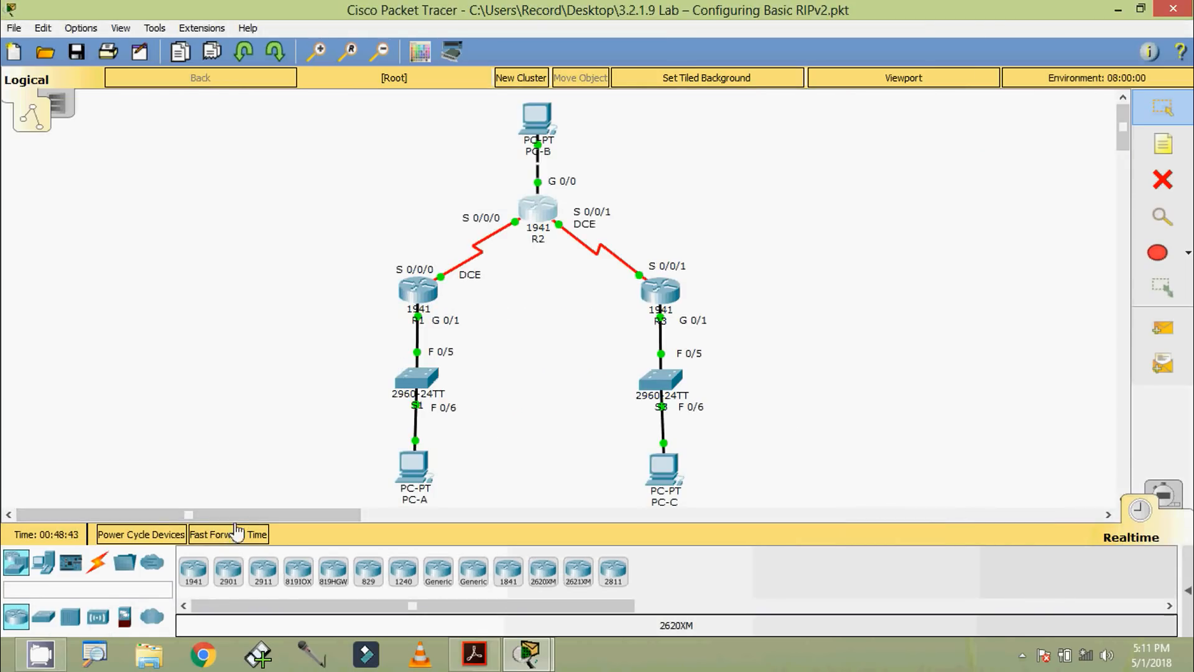
{"action": "left_click", "coordinate": [233, 535]}
{"action": "left_click", "coordinate": [239, 535]}
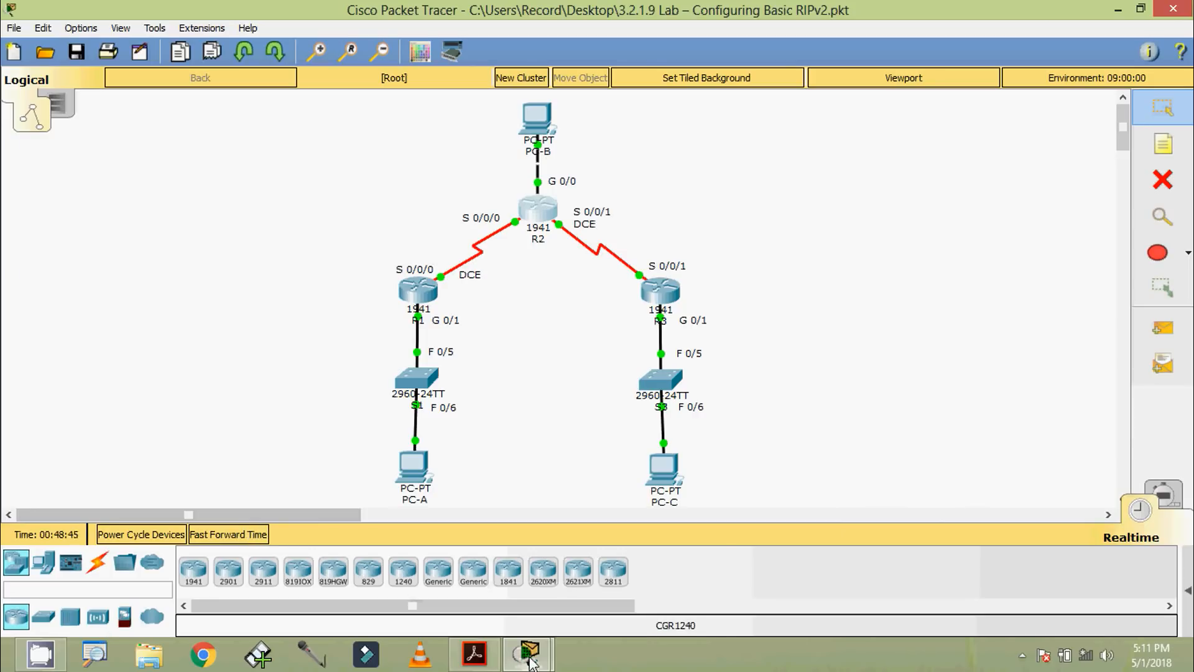
{"action": "mouse_move", "coordinate": [528, 655]}
{"action": "left_click", "coordinate": [621, 560]}
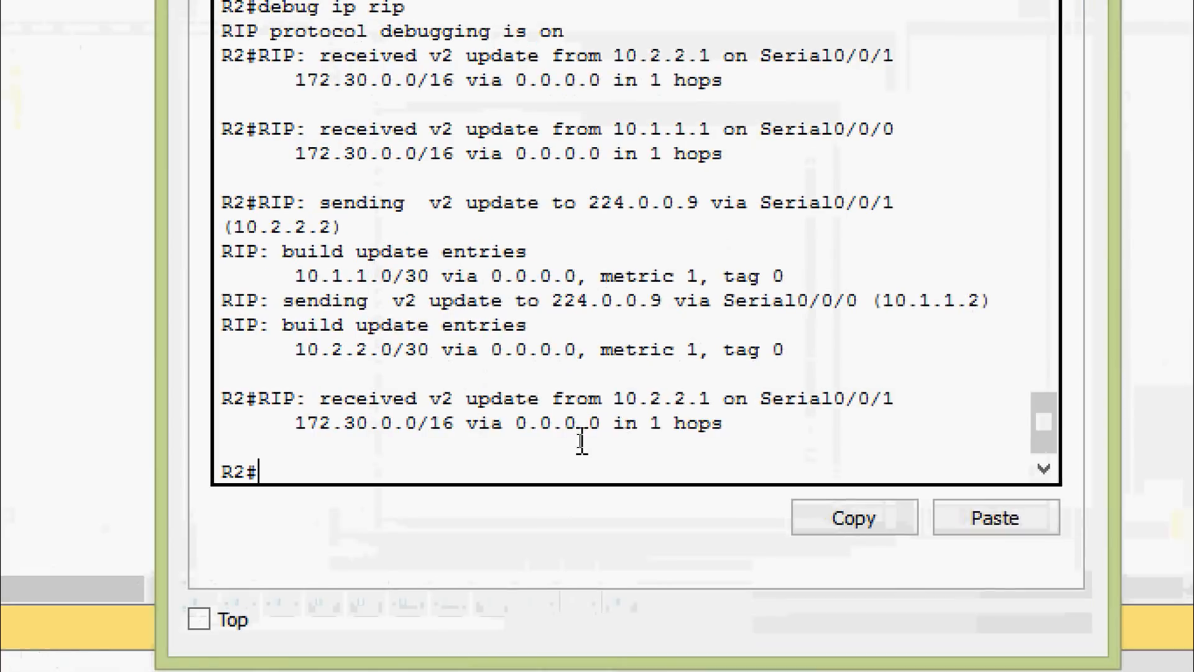
Step: Highlight the latest update received from 10.2.2.1 and its 172.30.0.0/16 route in R2's debug output, and clear the selection
{"action": "left_click_drag", "start_coordinate": [321, 401], "coordinate": [516, 403]}
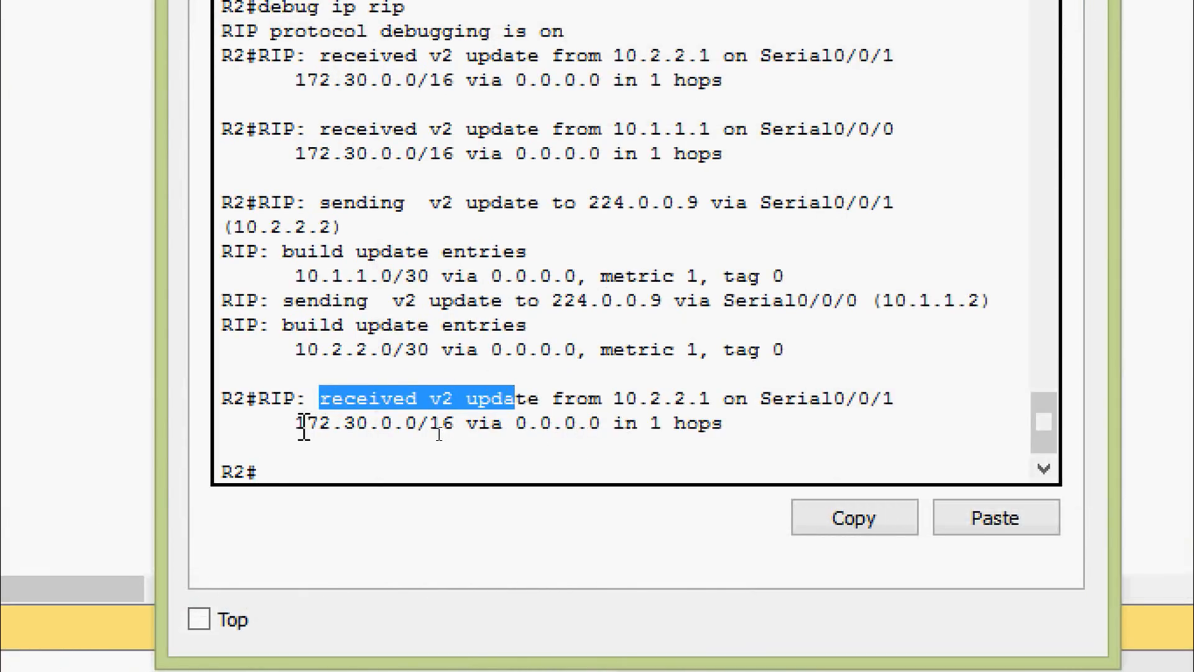
{"action": "left_click_drag", "start_coordinate": [295, 424], "coordinate": [455, 430]}
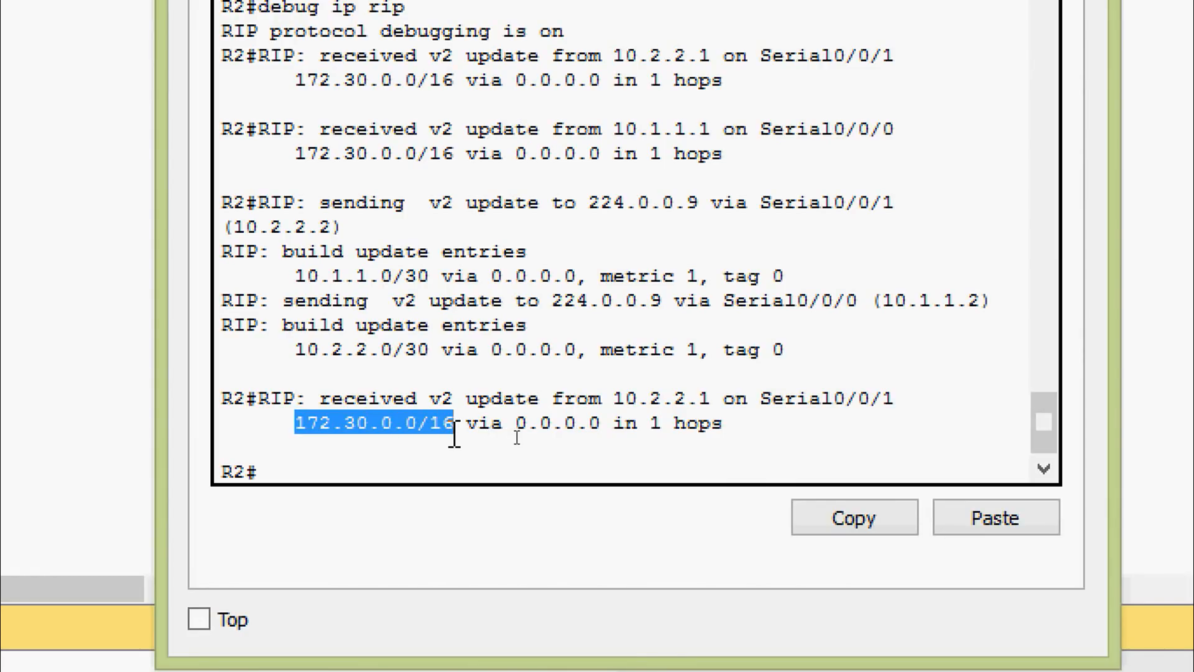
{"action": "left_click", "coordinate": [459, 434]}
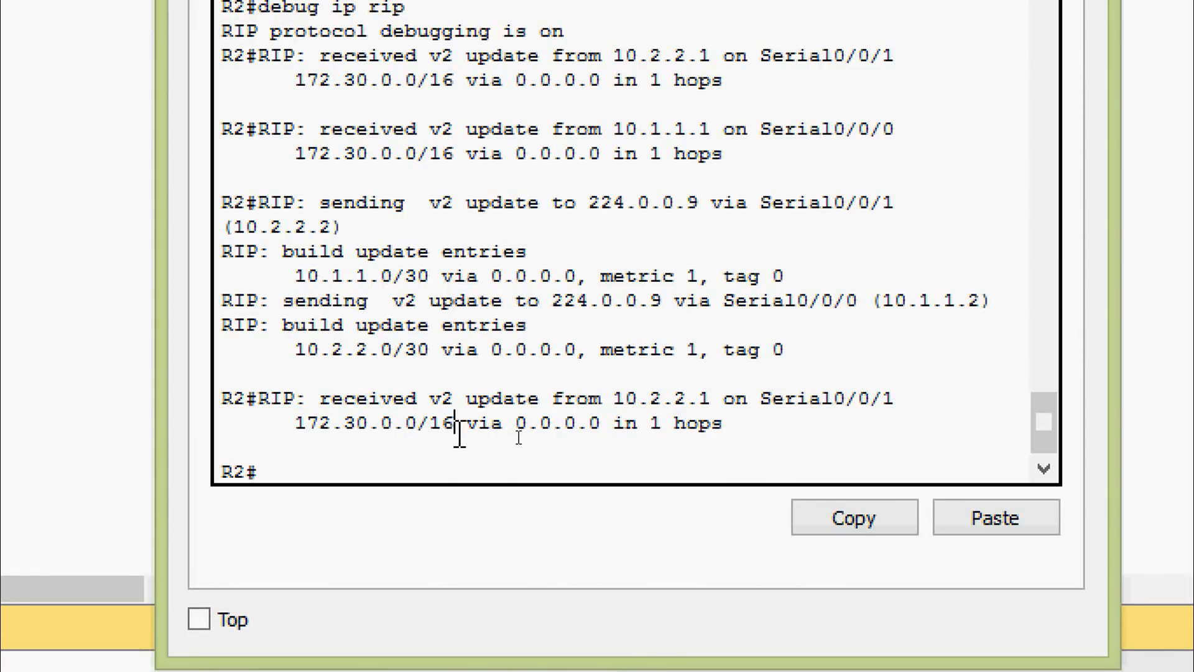
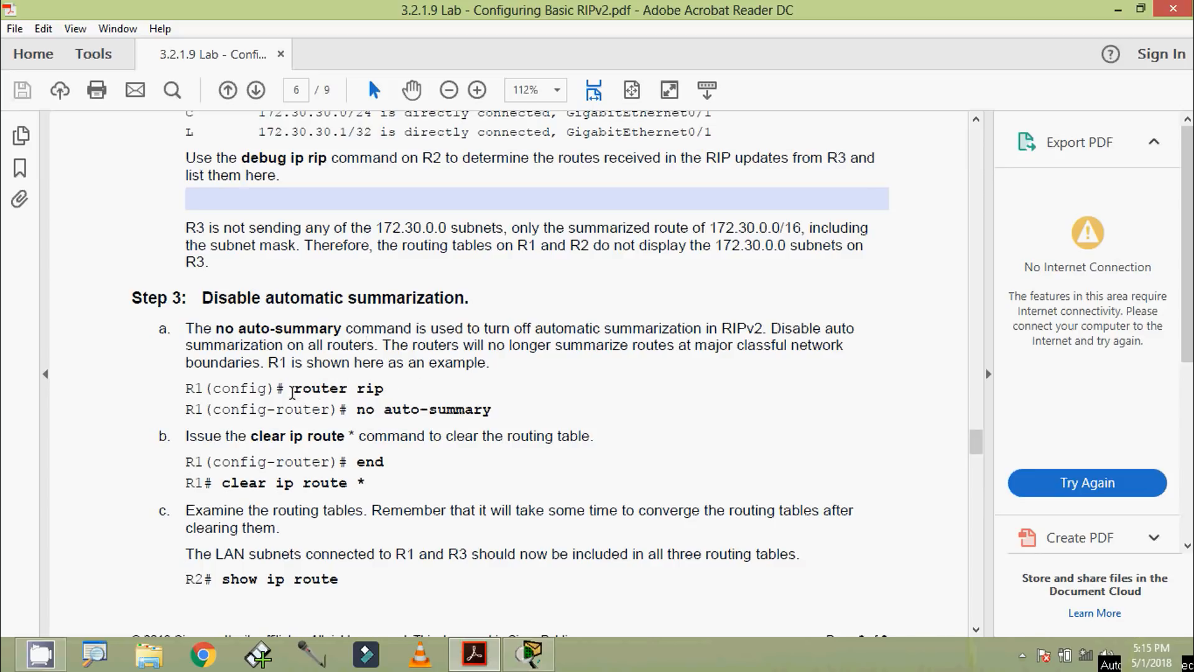
Step: Switch to Packet Tracer, open R1's CLI, log in with the console password, and enter privileged EXEC mode with the enable password
{"action": "left_click_drag", "start_coordinate": [292, 393], "coordinate": [495, 419]}
{"action": "left_click", "coordinate": [375, 410]}
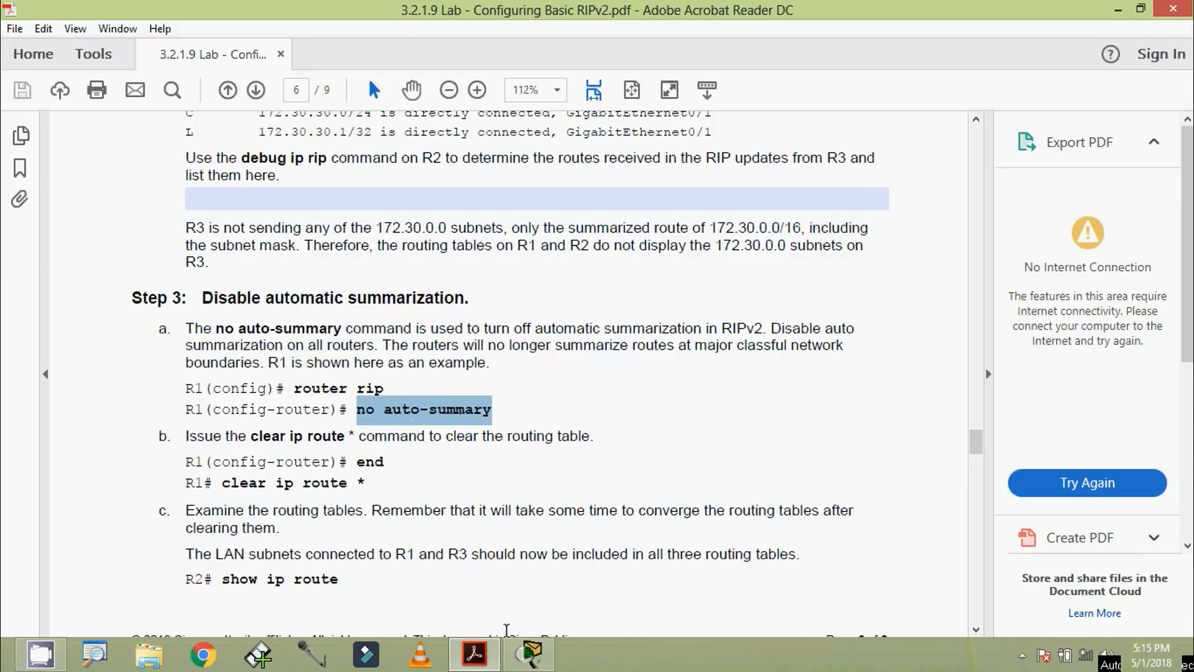
{"action": "left_click", "coordinate": [529, 653]}
{"action": "left_click", "coordinate": [423, 289]}
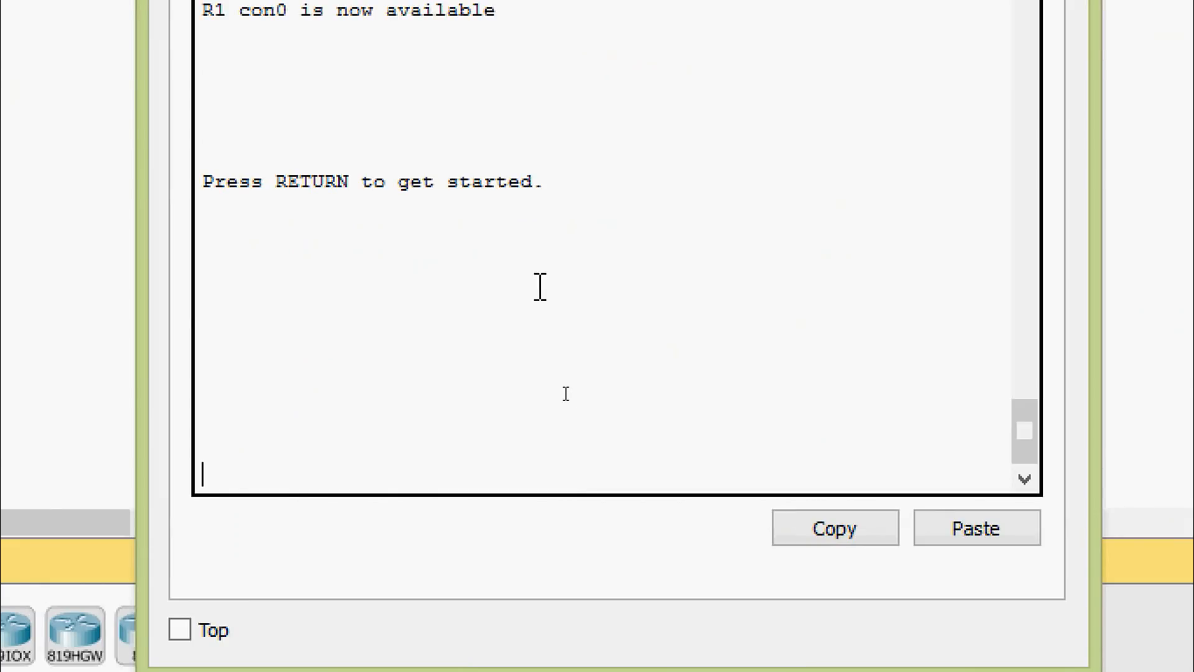
{"action": "key", "text": "Return"}
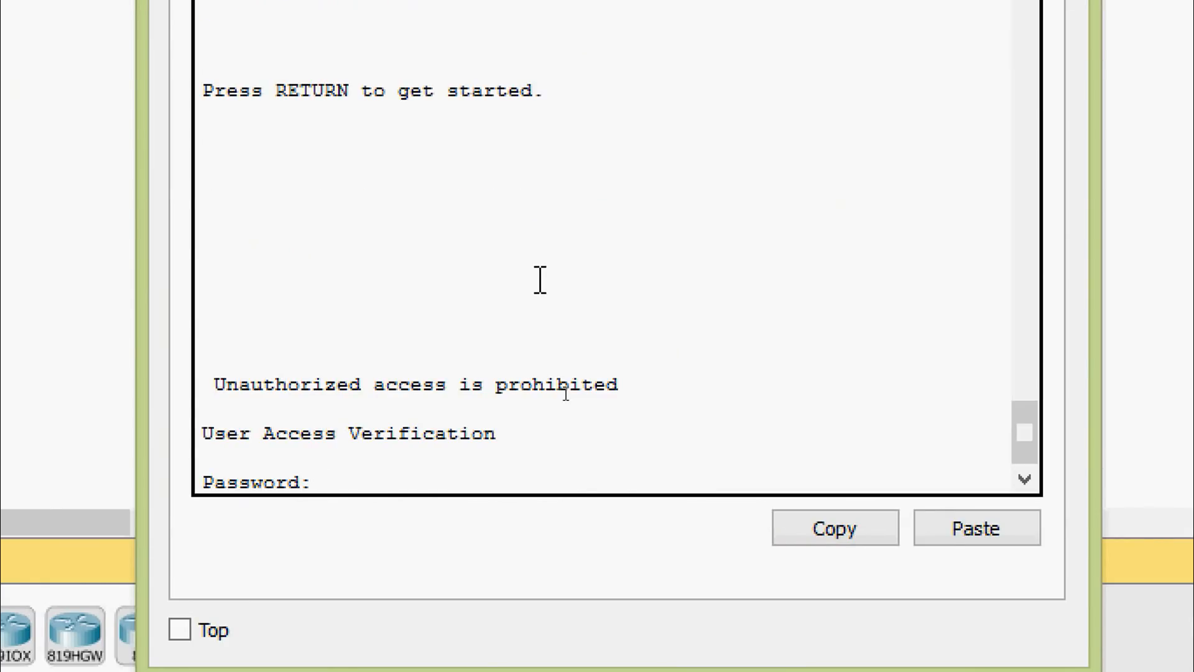
{"action": "key", "text": "Return"}
{"action": "type", "text": "ena"}
{"action": "key", "text": "Tab"}
{"action": "key", "text": "Return"}
{"action": "key", "text": "Return"}
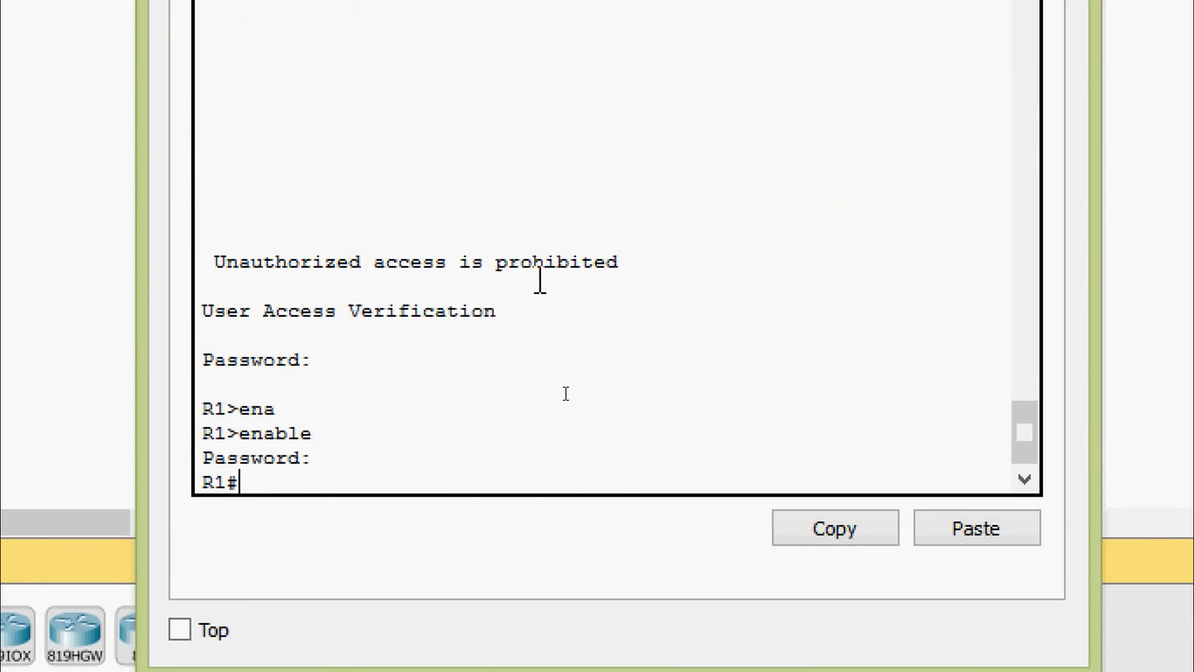
Step: Enter global configuration mode on R1 with configure terminal
{"action": "type", "text": "conf"}
{"action": "key", "text": "Tab"}
{"action": "type", "text": "q"}
{"action": "key", "text": "Tab"}
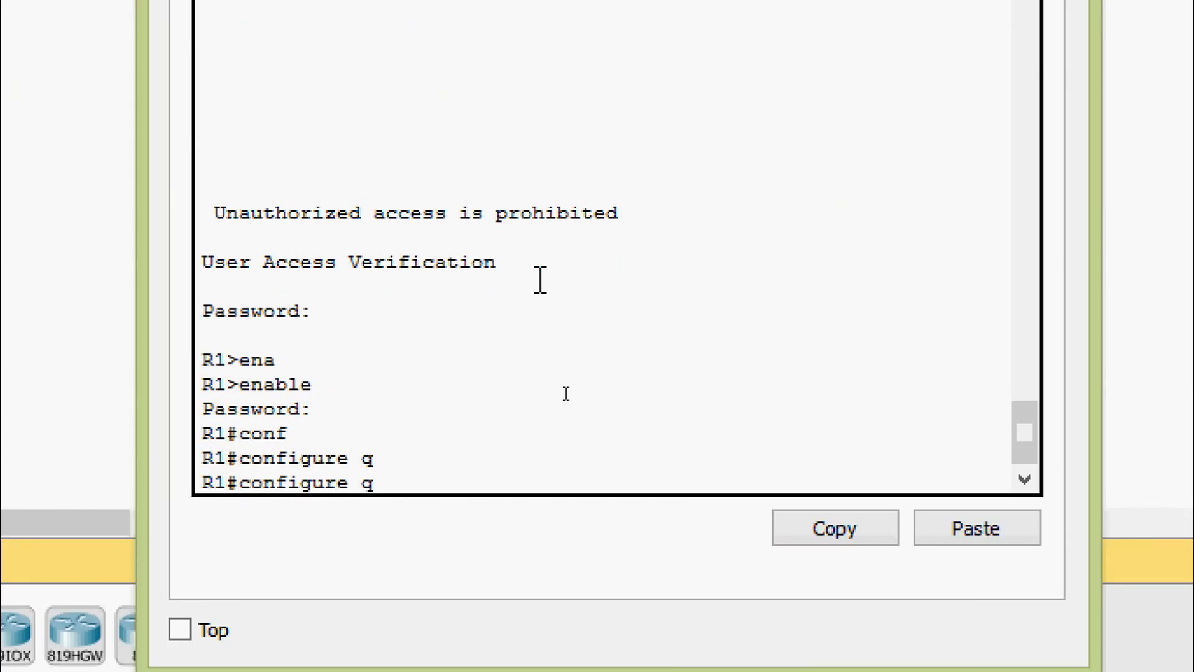
{"action": "key", "text": "BackSpace"}
{"action": "key", "text": "Tab"}
{"action": "key", "text": "Return"}
{"action": "key", "text": "Return"}
{"action": "key", "text": "Return"}
Step: Disable automatic summarization in R1's RIP configuration with no auto-summary, return to privileged EXEC mode, and close R1's window
{"action": "type", "text": "router"}
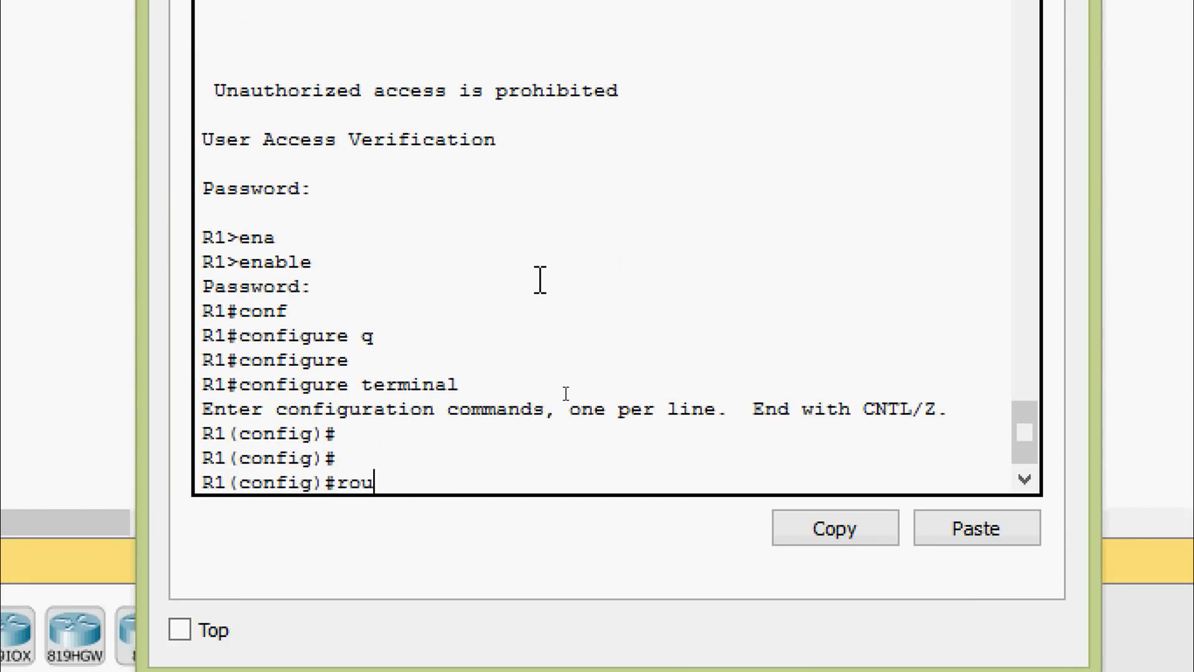
{"action": "key", "text": "Tab"}
{"action": "type", "text": "ri"}
{"action": "key", "text": "Tab"}
{"action": "key", "text": "Return"}
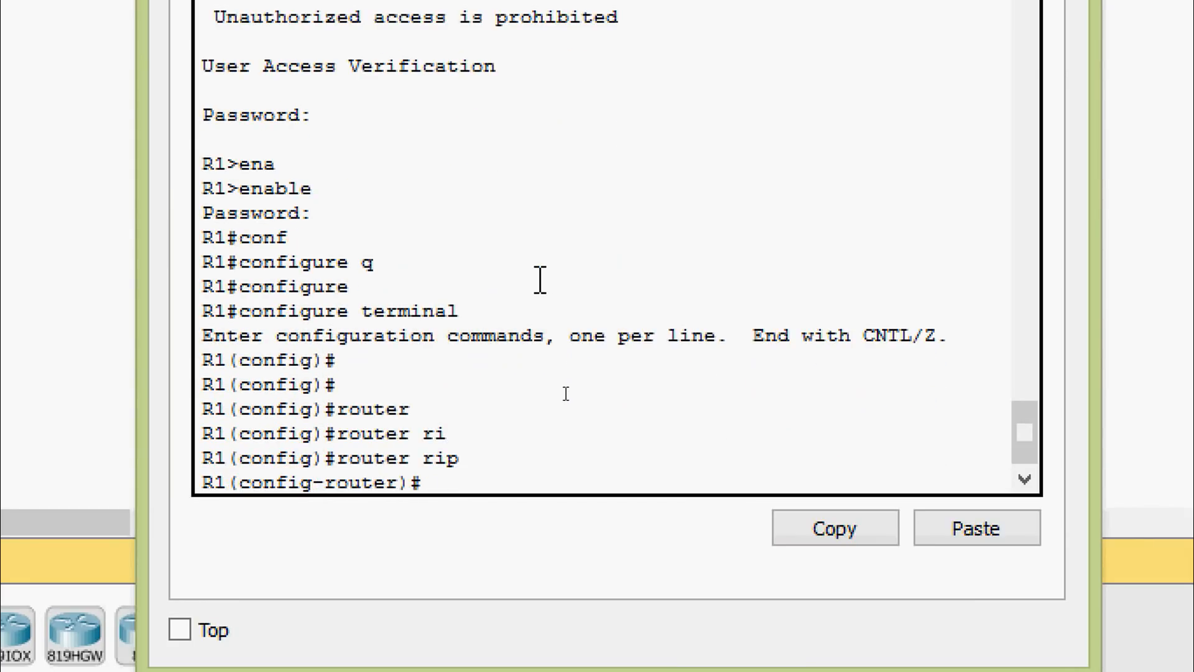
{"action": "type", "text": "no au"}
{"action": "key", "text": "Tab"}
{"action": "key", "text": "Return"}
{"action": "key", "text": "Return"}
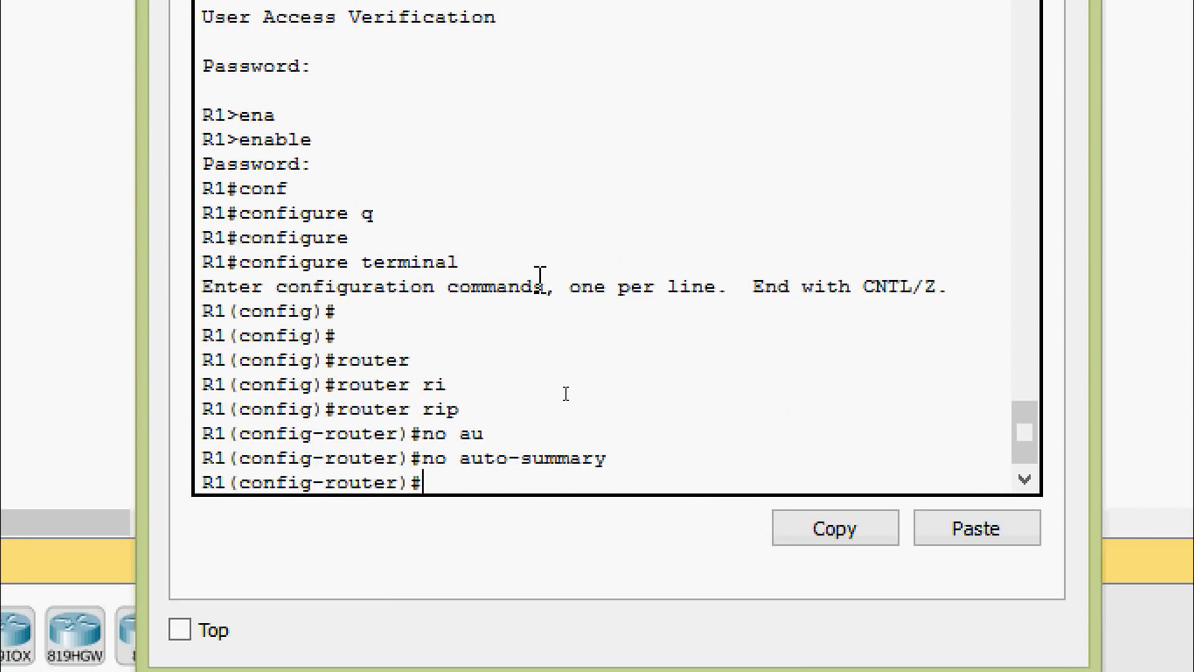
{"action": "key", "text": "ctrl+z"}
{"action": "key", "text": "Return"}
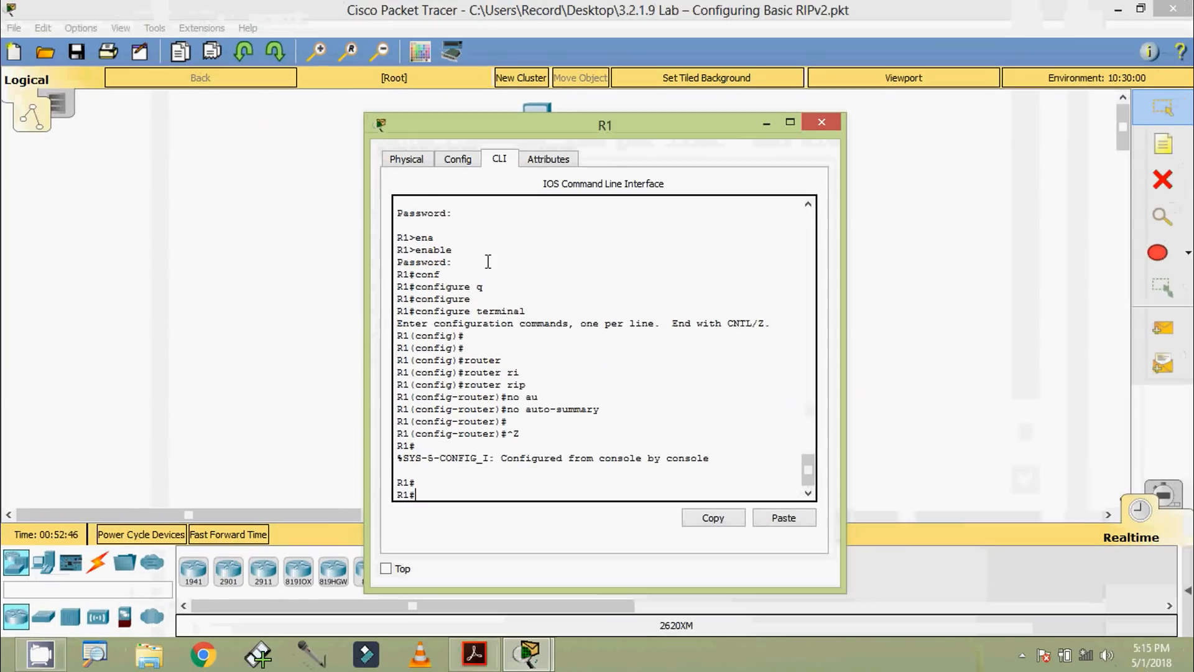
{"action": "left_click", "coordinate": [816, 128]}
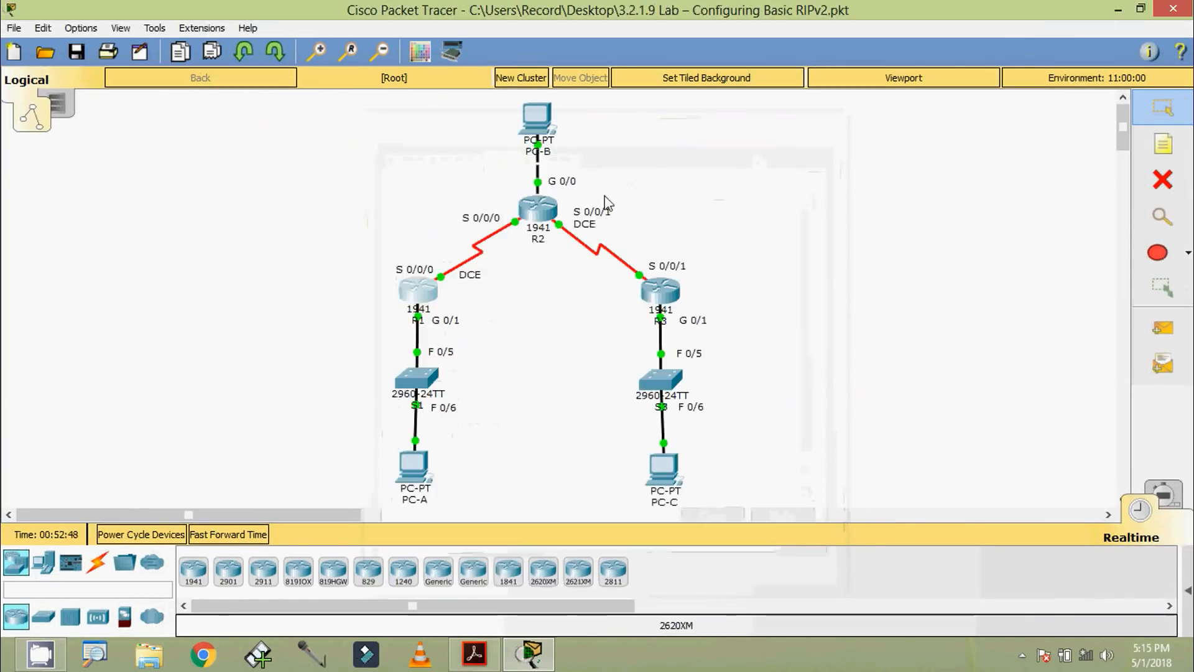
Step: Open R2's CLI and enter global configuration mode with configure terminal
{"action": "left_click", "coordinate": [550, 209]}
{"action": "left_click_drag", "start_coordinate": [535, 136], "coordinate": [535, 103]}
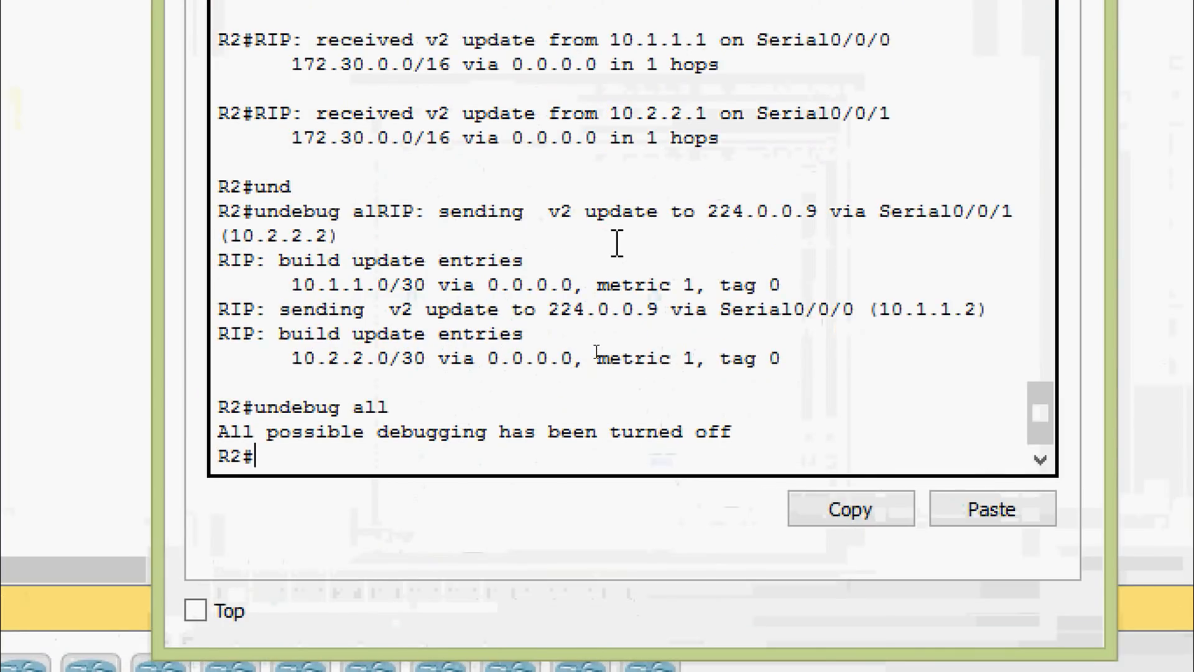
{"action": "type", "text": "conf"}
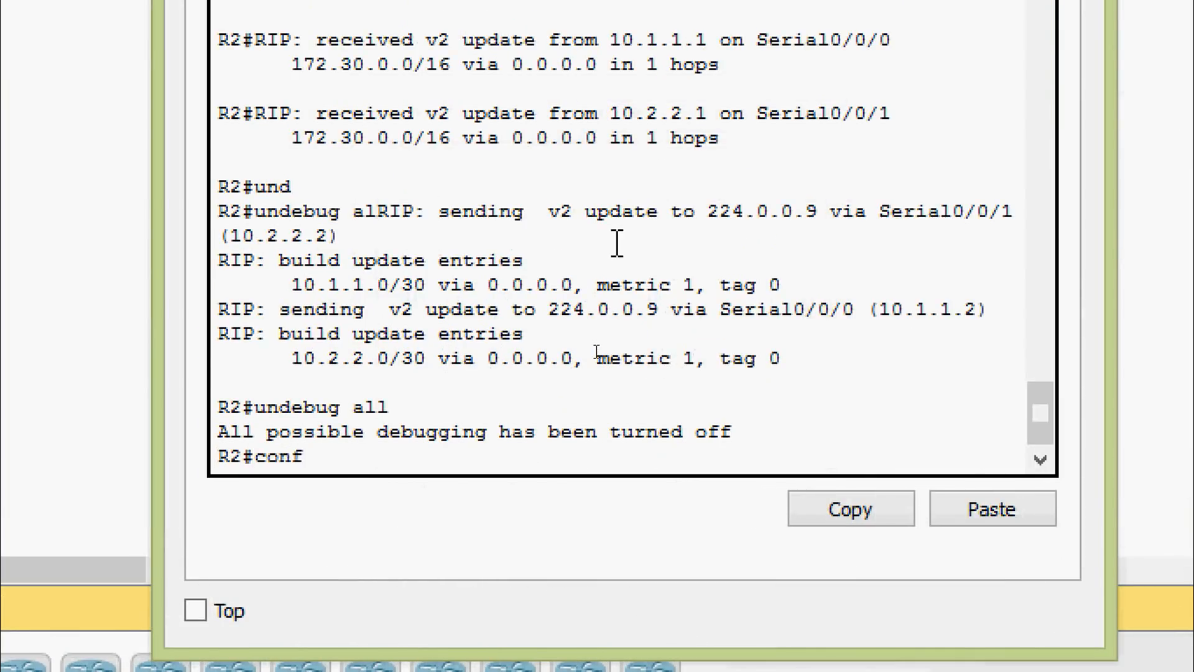
{"action": "key", "text": "Tab"}
{"action": "type", "text": "t"}
{"action": "key", "text": "Tab"}
{"action": "key", "text": "Return"}
{"action": "key", "text": "Return"}
{"action": "key", "text": "Return"}
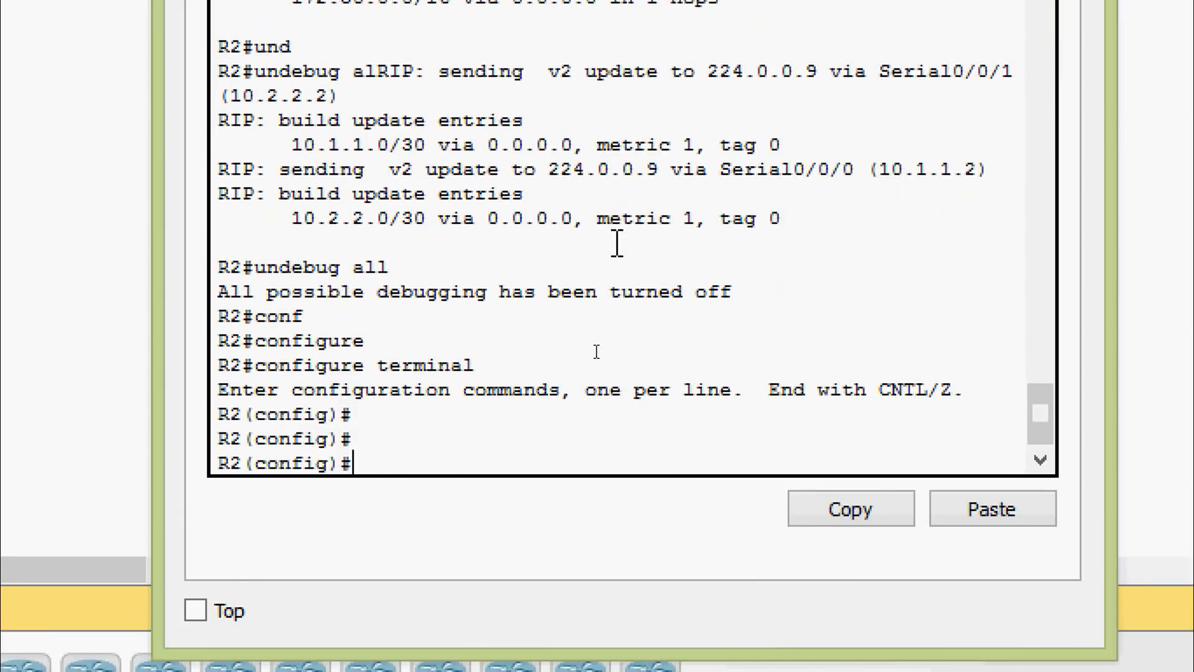
Step: Enter router rip configuration on R2, disable automatic summarization with no auto-summary, and close R2's window
{"action": "type", "text": "router"}
{"action": "key", "text": "Tab"}
{"action": "type", "text": "r"}
{"action": "key", "text": "Tab"}
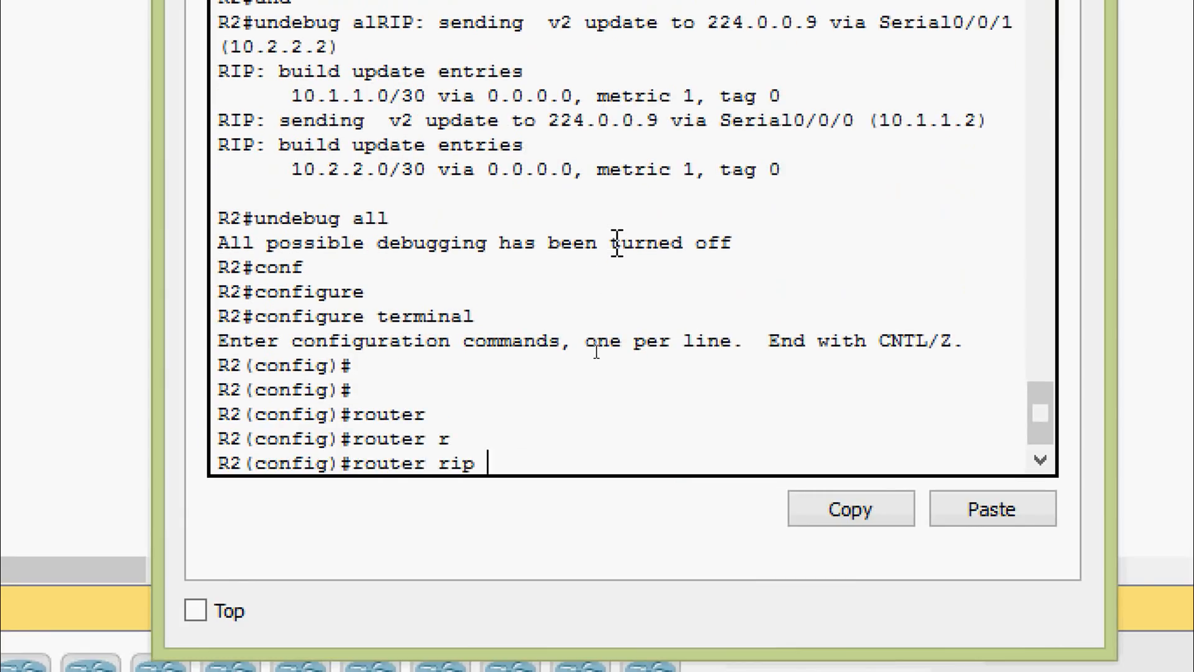
{"action": "key", "text": "Return"}
{"action": "key", "text": "Return"}
{"action": "type", "text": "no au"}
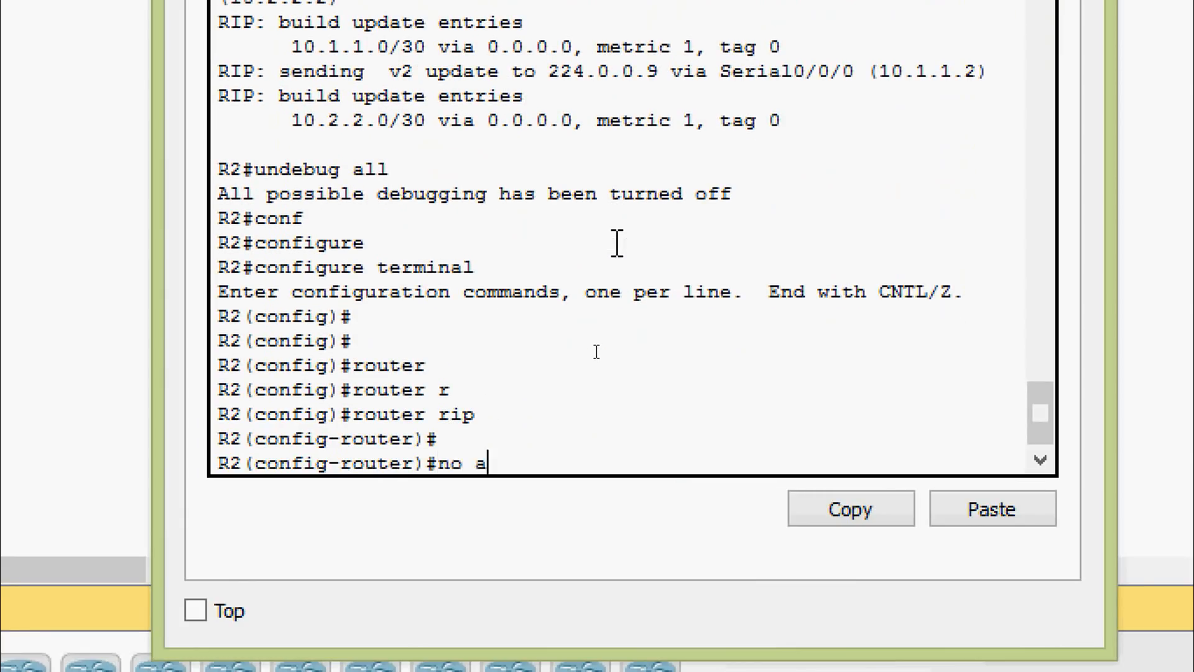
{"action": "key", "text": "Tab"}
{"action": "key", "text": "Return"}
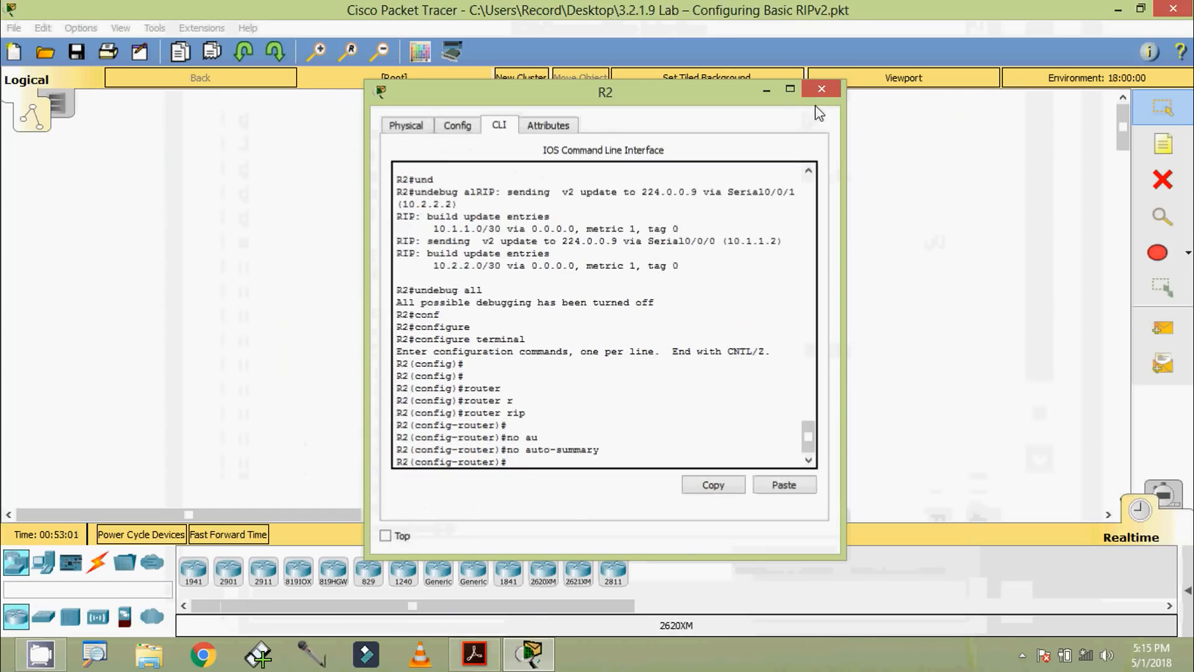
{"action": "left_click", "coordinate": [821, 83]}
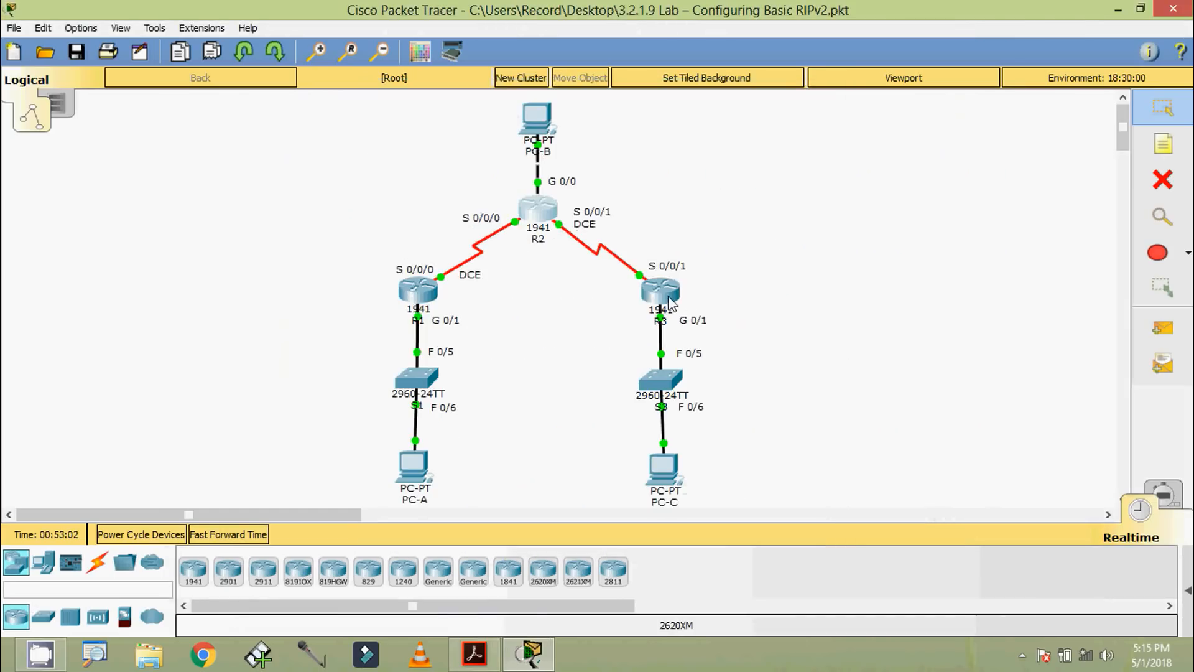
Step: Open R3's CLI, log in with the console password, and enter privileged EXEC mode with the enable password
{"action": "left_click", "coordinate": [670, 303]}
{"action": "left_click_drag", "start_coordinate": [518, 130], "coordinate": [487, 84]}
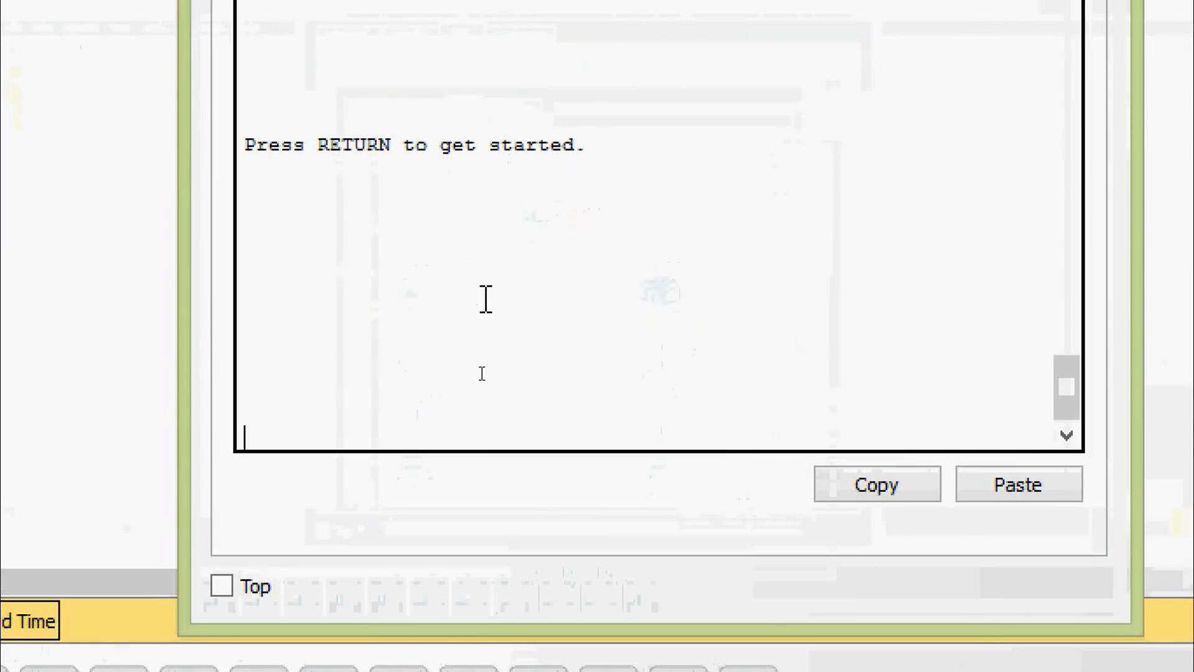
{"action": "key", "text": "Return"}
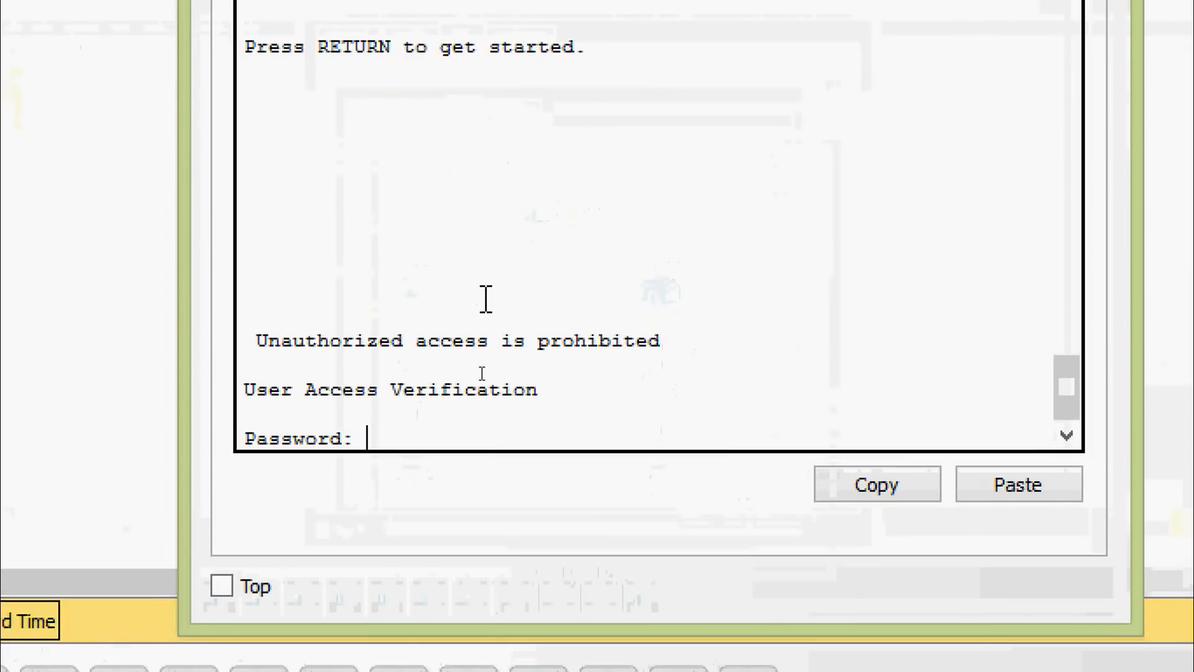
{"action": "key", "text": "Return"}
{"action": "type", "text": "ena"}
{"action": "key", "text": "Tab"}
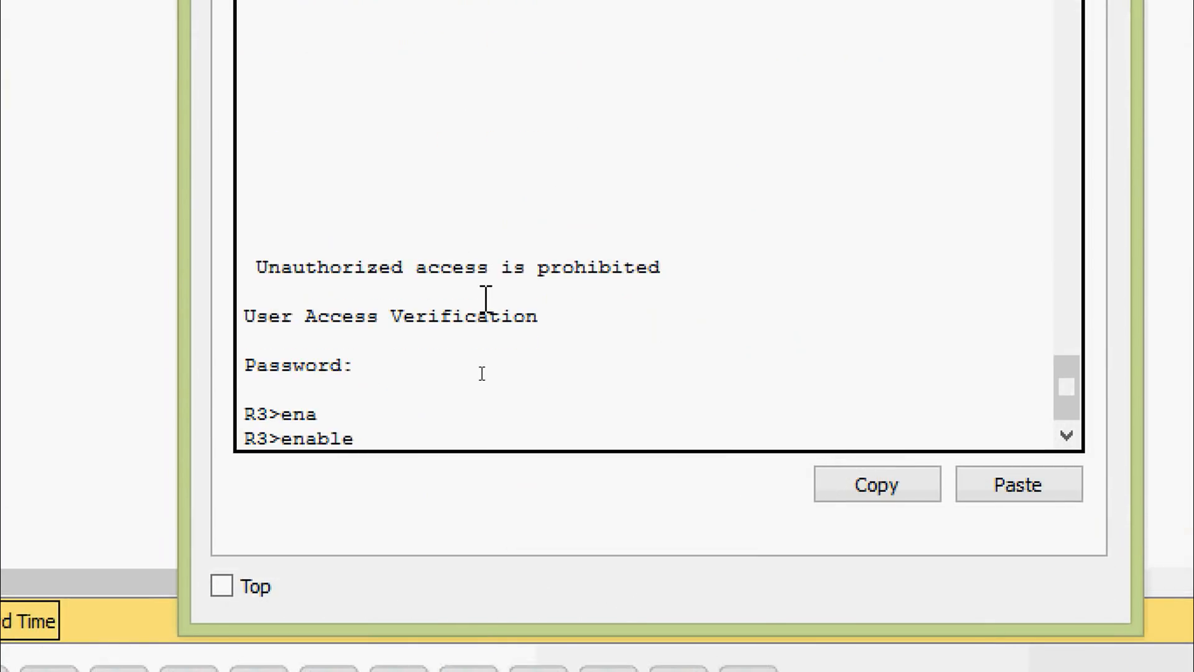
{"action": "key", "text": "Return"}
Step: Enter RIP router configuration mode on R3 with configure terminal and router rip
{"action": "key", "text": "Return"}
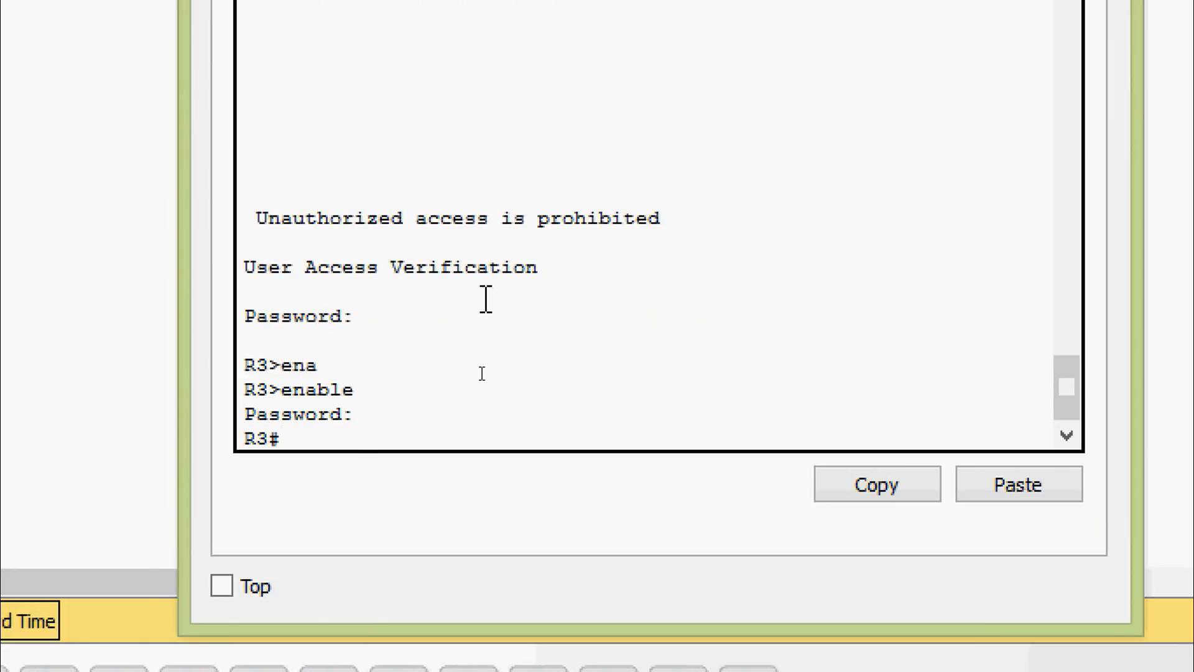
{"action": "type", "text": "conf"}
{"action": "key", "text": "Return"}
{"action": "key", "text": "Return"}
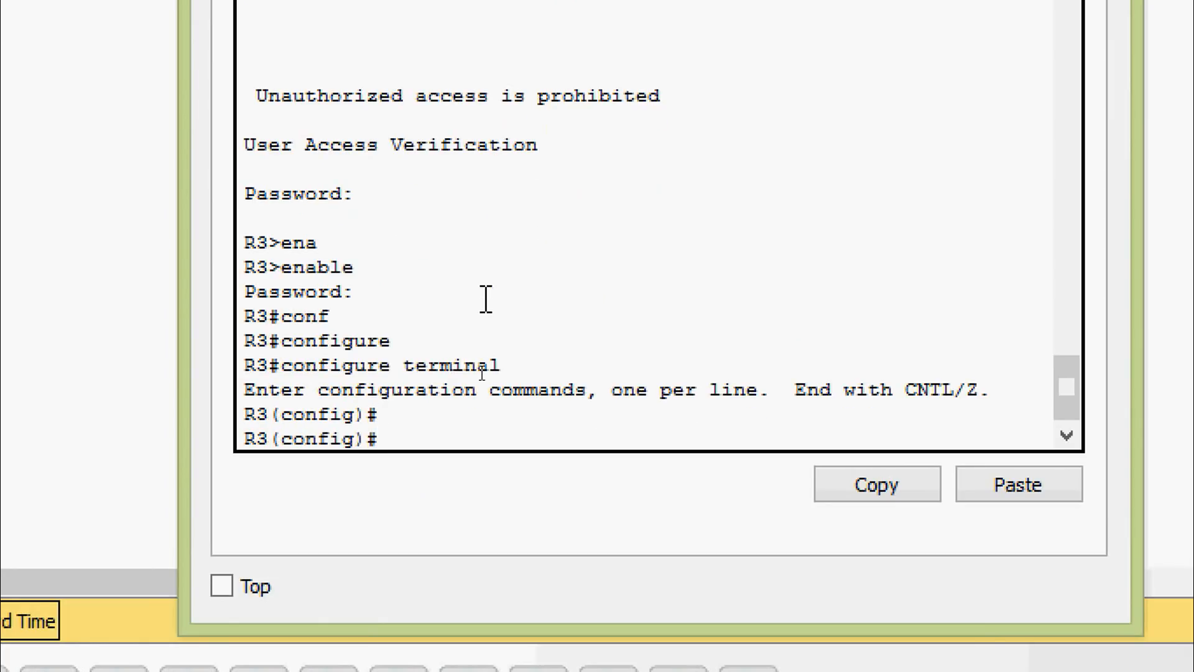
{"action": "type", "text": "router"}
{"action": "key", "text": "Tab"}
{"action": "type", "text": "ri"}
{"action": "key", "text": "Tab"}
Step: Disable automatic summarization on R3 with no auto-summary, return to privileged EXEC mode, and close R3's window
{"action": "key", "text": "Return"}
{"action": "type", "text": "no au"}
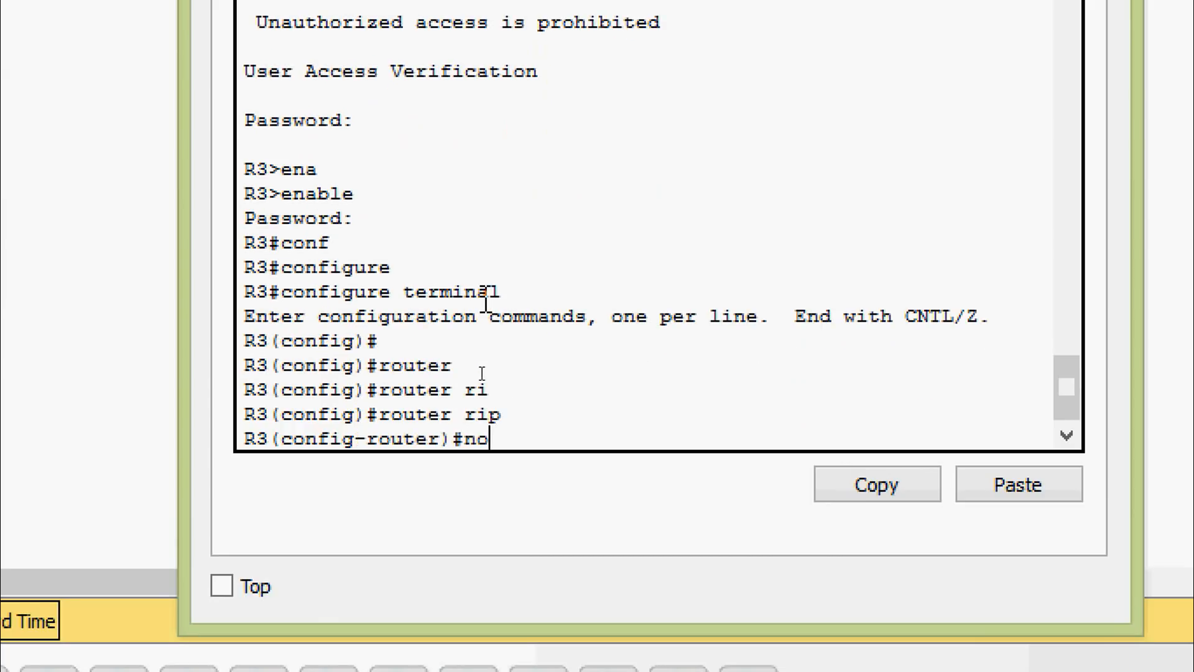
{"action": "key", "text": "Tab"}
{"action": "key", "text": "Return"}
{"action": "key", "text": "Return"}
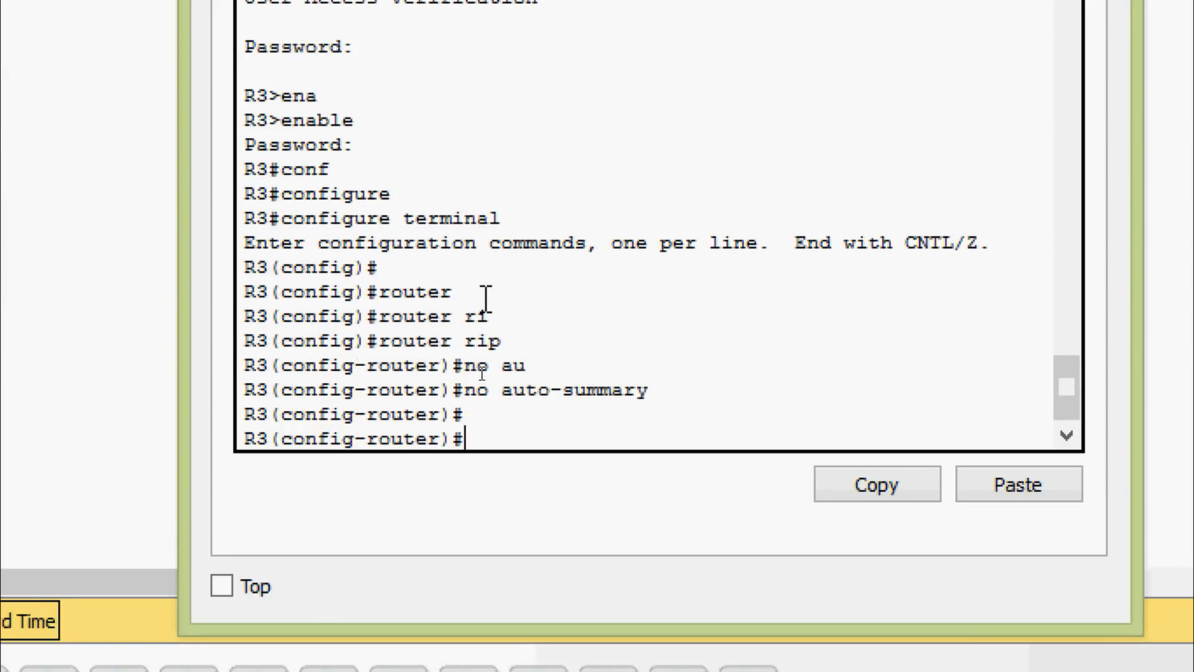
{"action": "key", "text": "ctrl+z"}
{"action": "key", "text": "Return"}
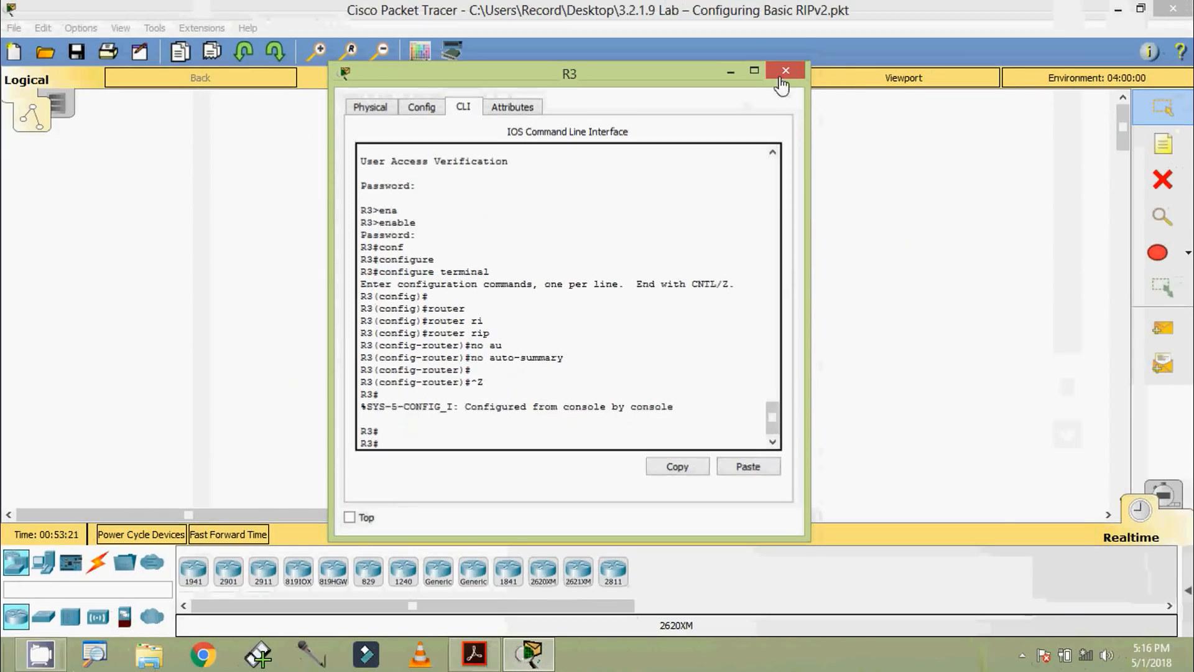
{"action": "left_click", "coordinate": [780, 87]}
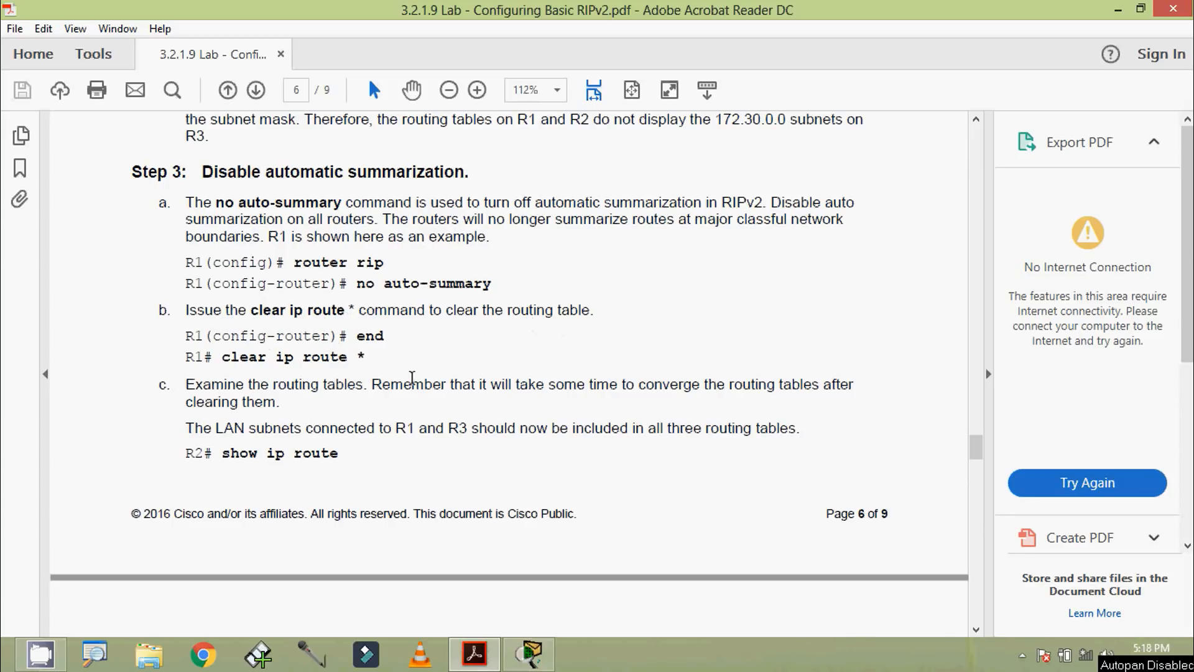
Step: Reopen R1's CLI, list the clear ip route options, clear the routing table with clear ip route *, and close the window
{"action": "left_click", "coordinate": [530, 653]}
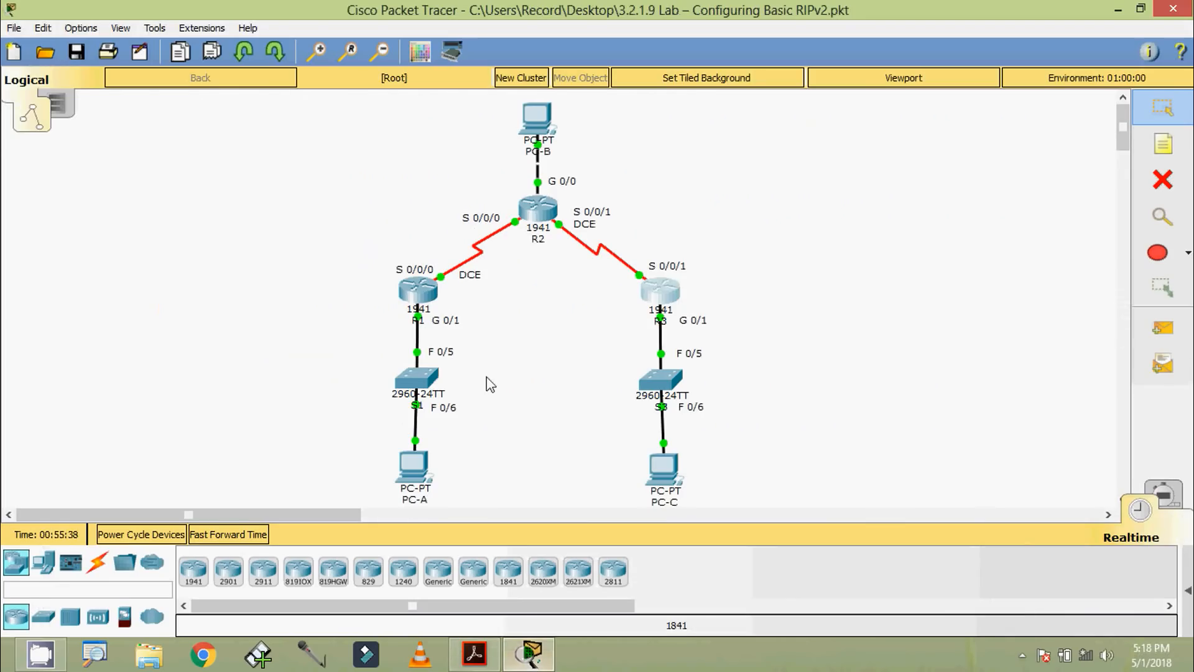
{"action": "left_click", "coordinate": [417, 292]}
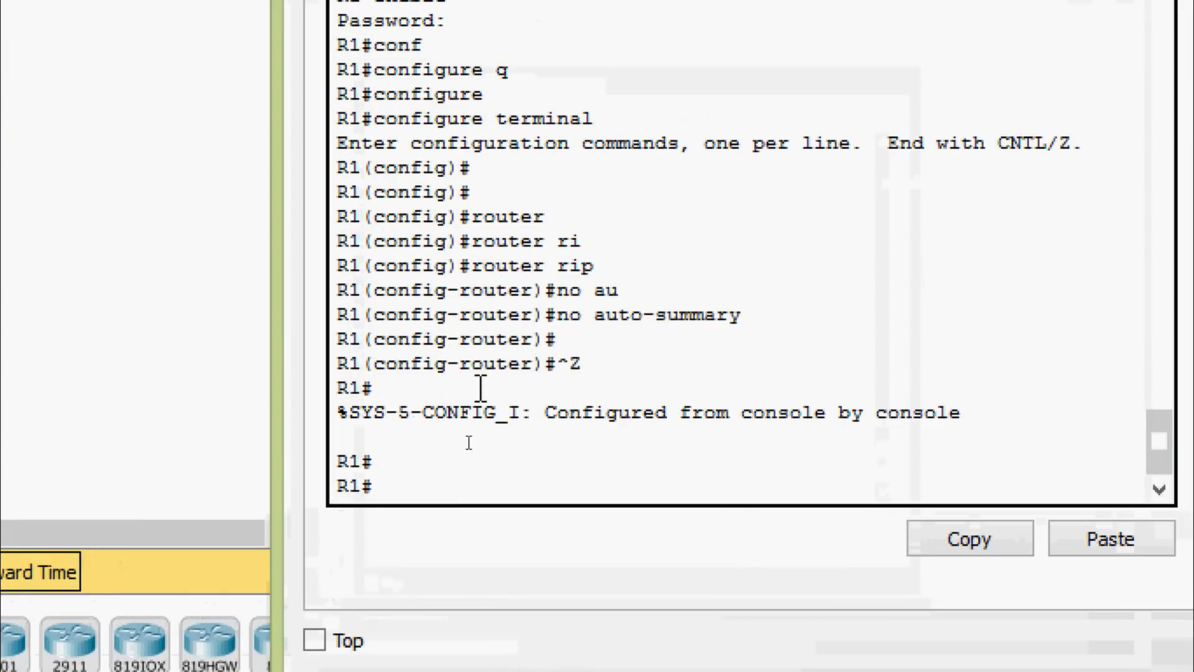
{"action": "type", "text": "clear"}
{"action": "key", "text": "Tab"}
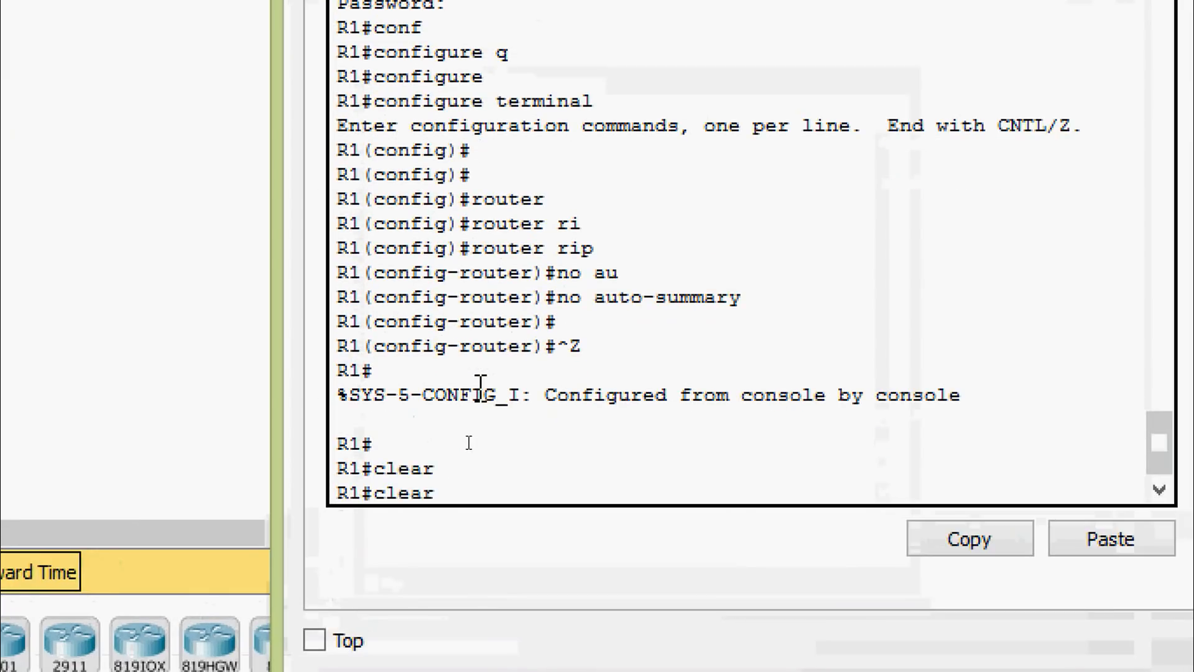
{"action": "type", "text": "ip rou"}
{"action": "key", "text": "Tab"}
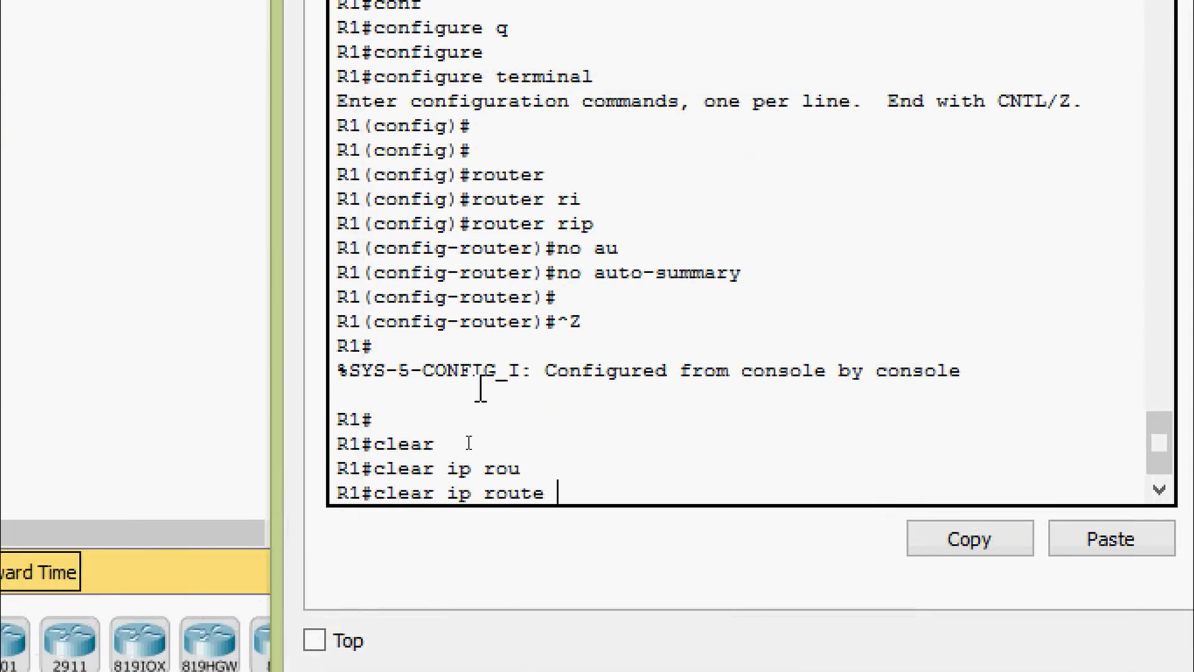
{"action": "type", "text": "?"}
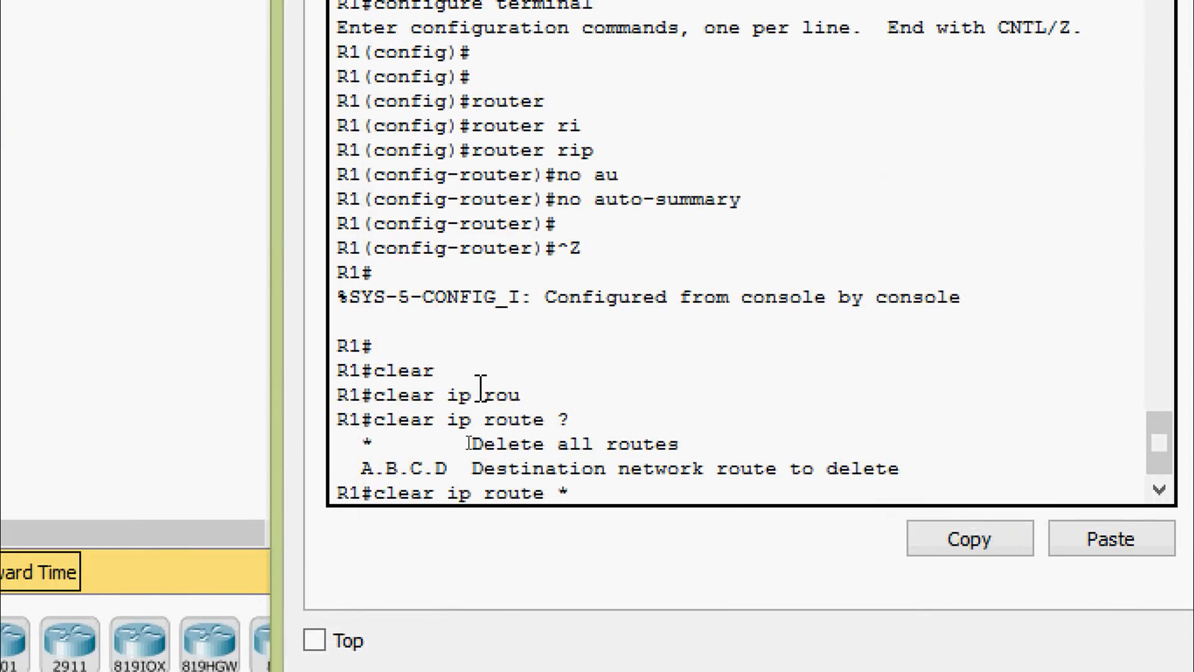
{"action": "key", "text": "Return"}
{"action": "key", "text": "Return"}
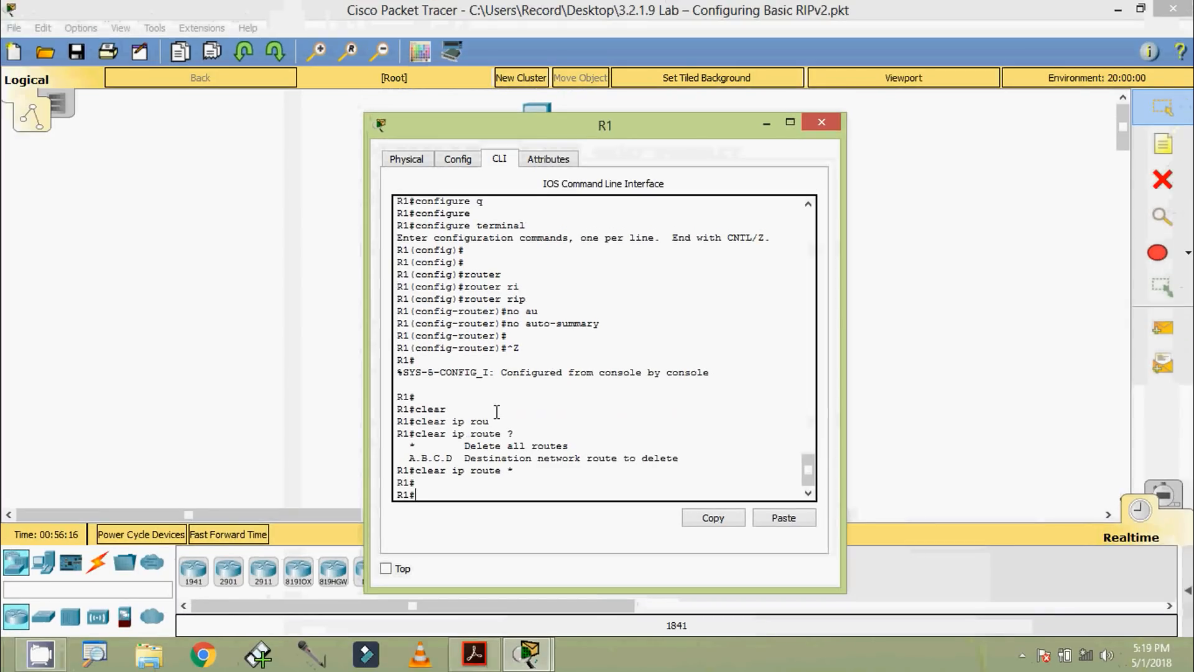
{"action": "left_click", "coordinate": [821, 122]}
Step: Reopen R2's CLI and leave RIP router configuration for privileged EXEC mode
{"action": "left_click", "coordinate": [547, 211]}
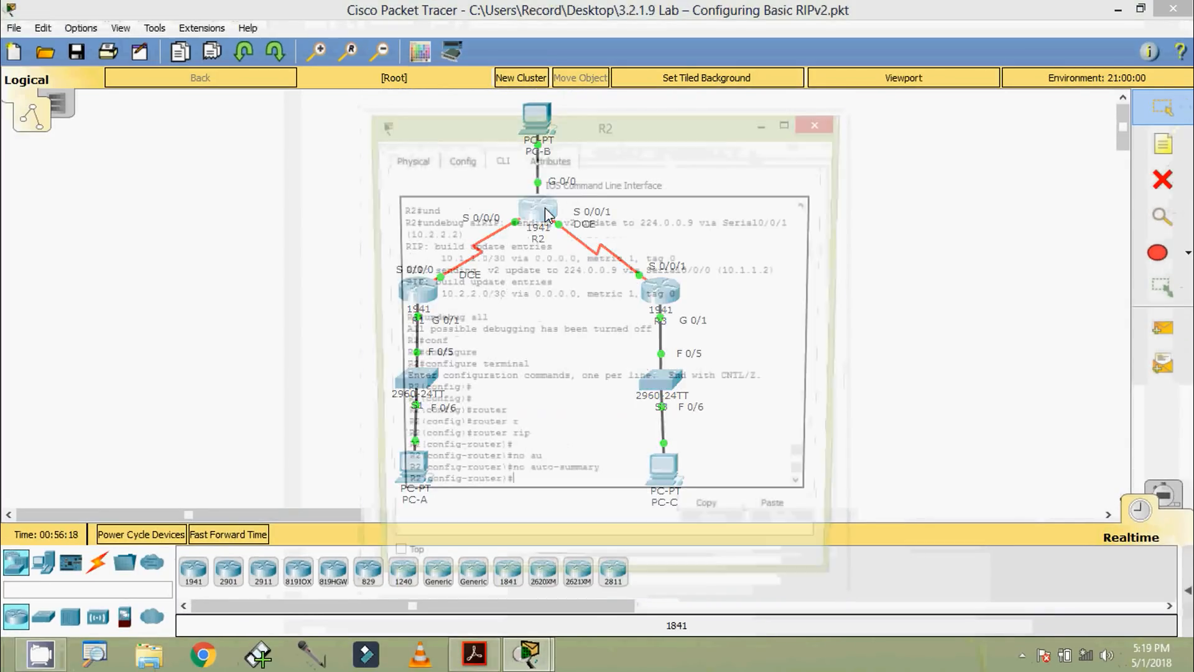
{"action": "left_click_drag", "start_coordinate": [507, 130], "coordinate": [512, 103]}
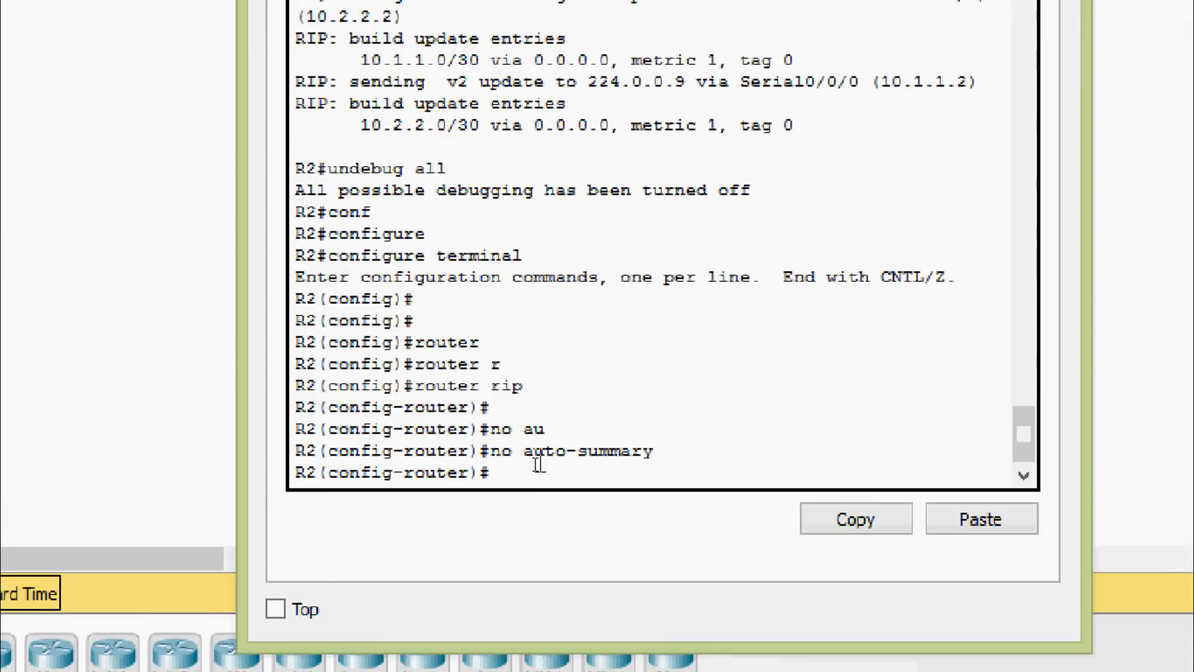
{"action": "key", "text": "ctrl+z"}
{"action": "key", "text": "Return"}
{"action": "key", "text": "Return"}
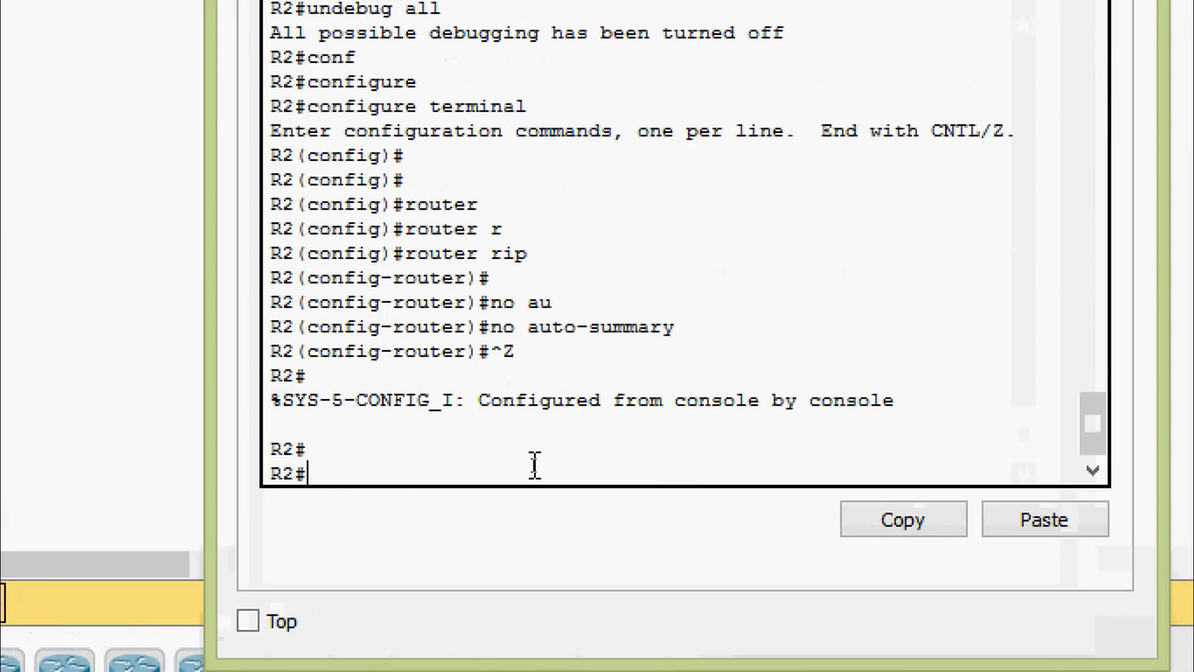
Step: Clear R2's routing table with clear ip route * and close its window
{"action": "type", "text": "clear"}
{"action": "key", "text": "Tab"}
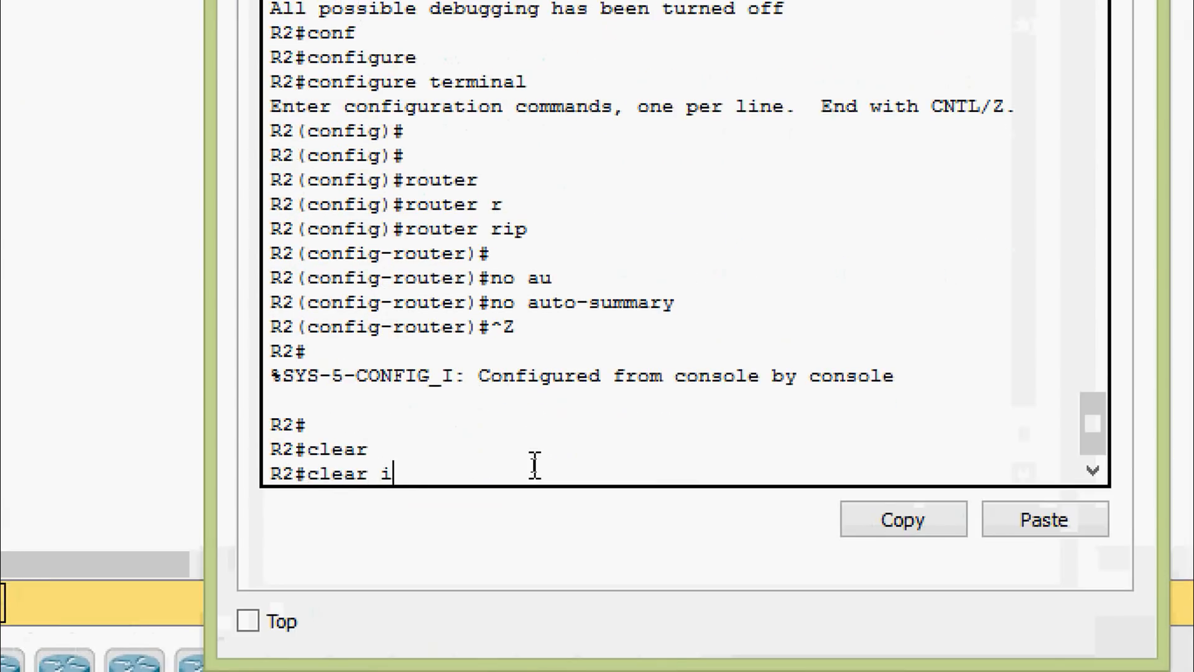
{"action": "type", "text": "ip rou"}
{"action": "key", "text": "Tab"}
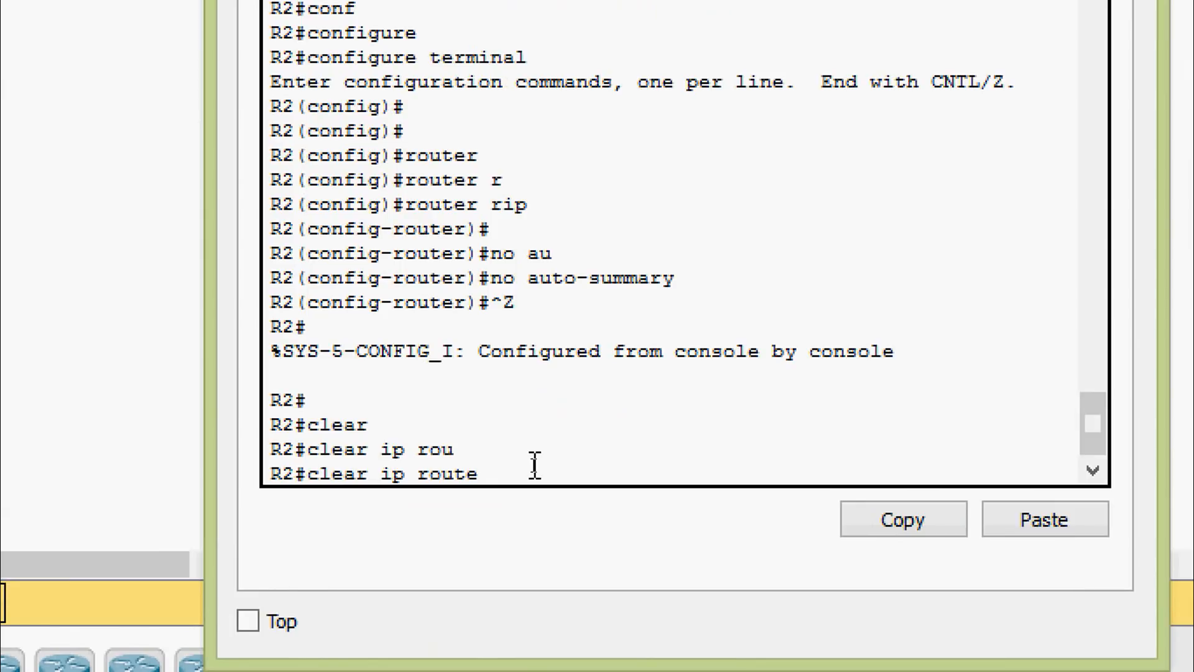
{"action": "key", "text": "Return"}
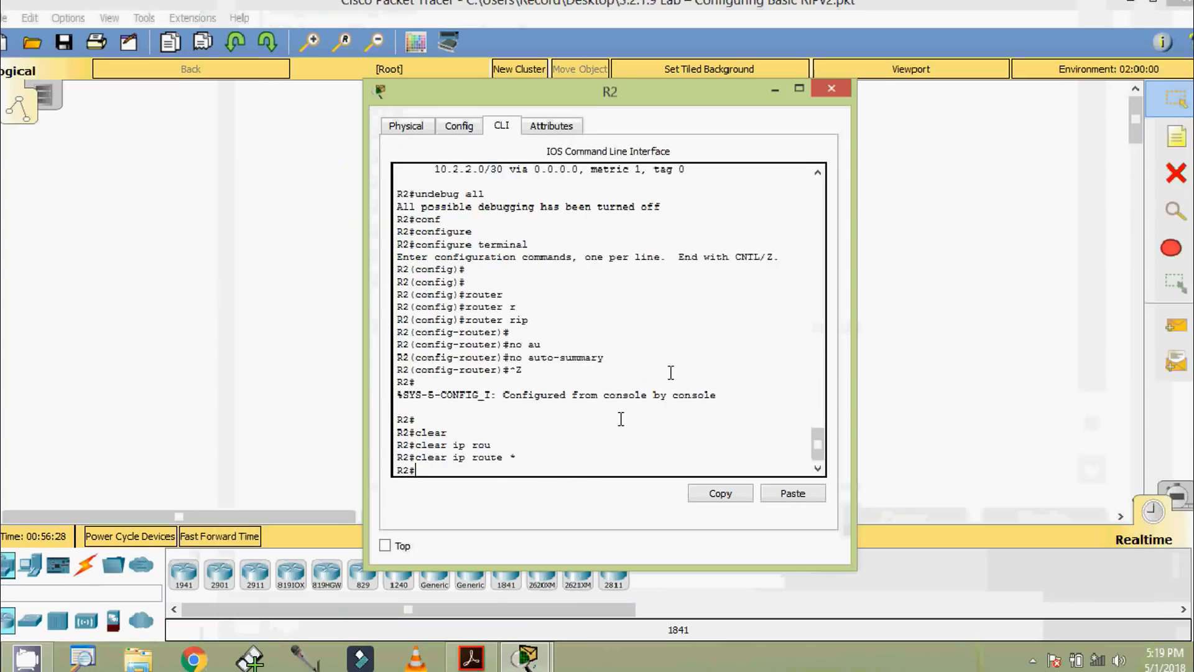
{"action": "left_click", "coordinate": [820, 99]}
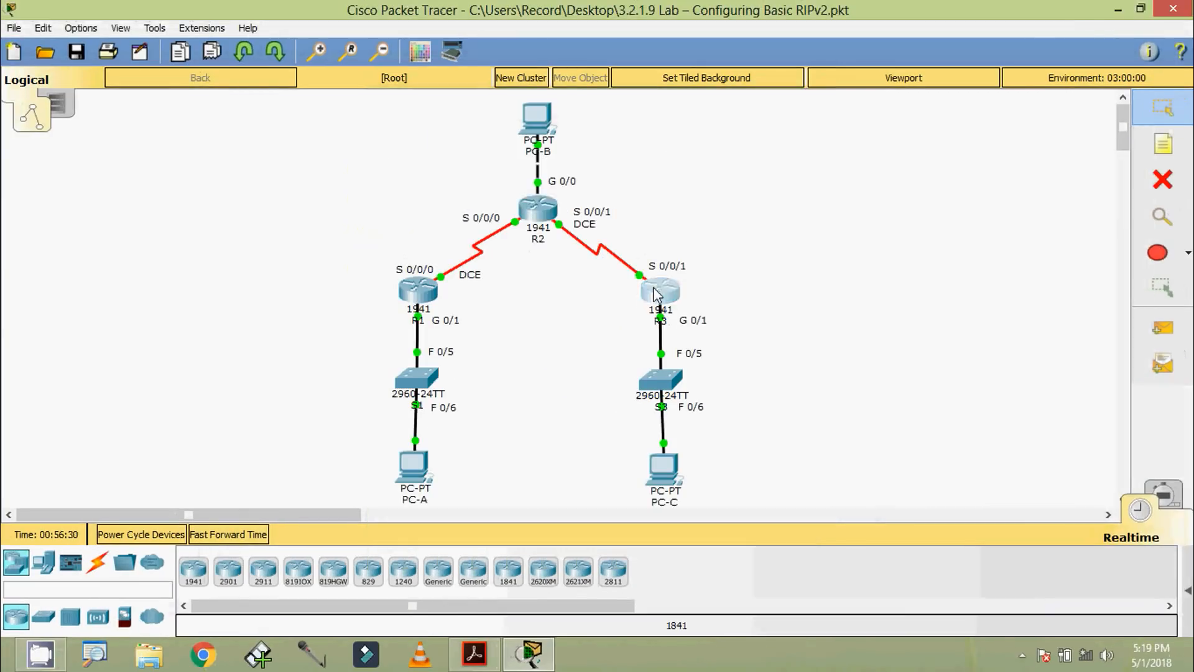
Step: Reopen R3's CLI, clear its routing table with clear ip route *, and close the window
{"action": "left_click", "coordinate": [660, 293]}
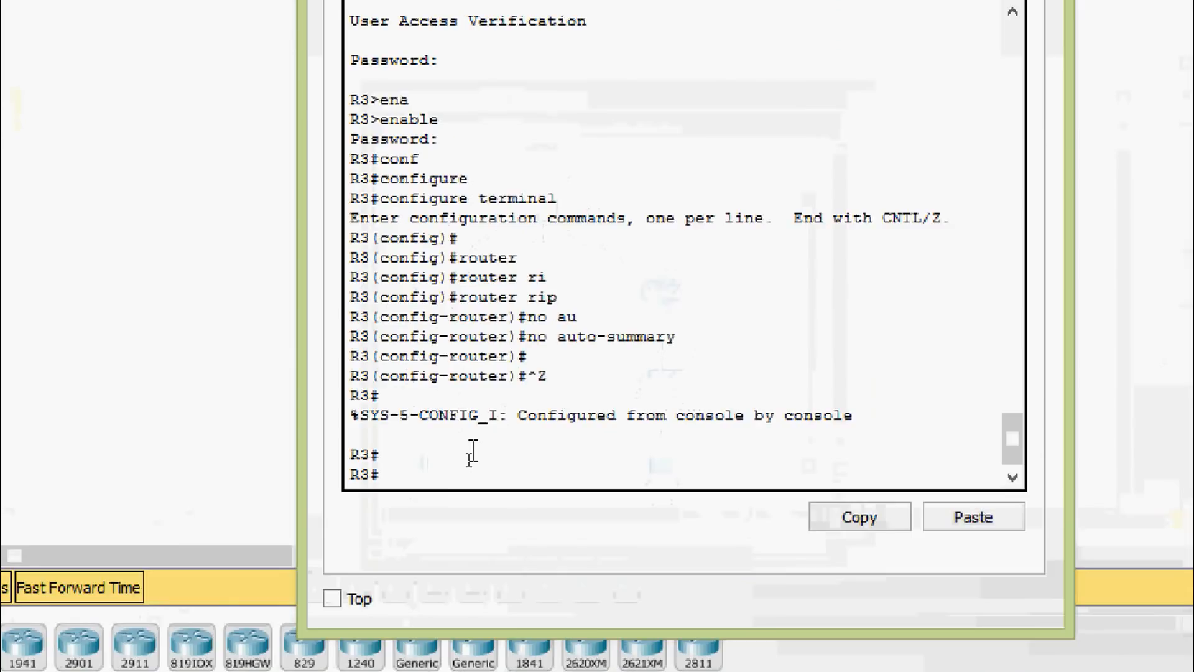
{"action": "type", "text": "clear"}
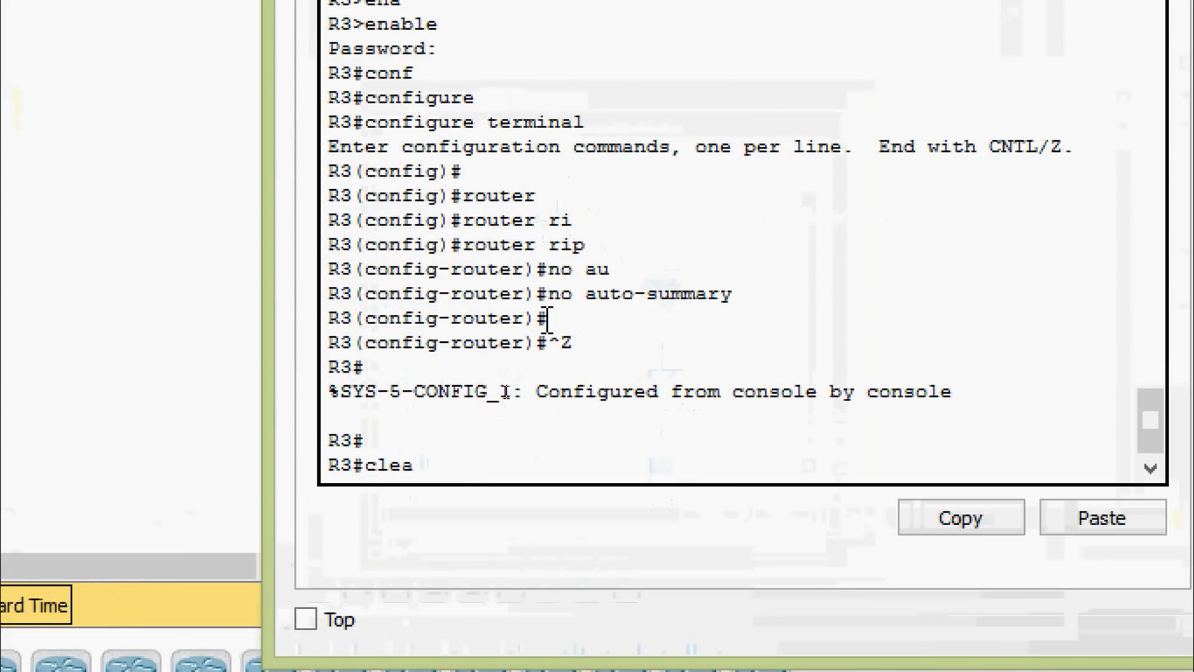
{"action": "key", "text": "Tab"}
{"action": "type", "text": "ip rou"}
{"action": "key", "text": "Tab"}
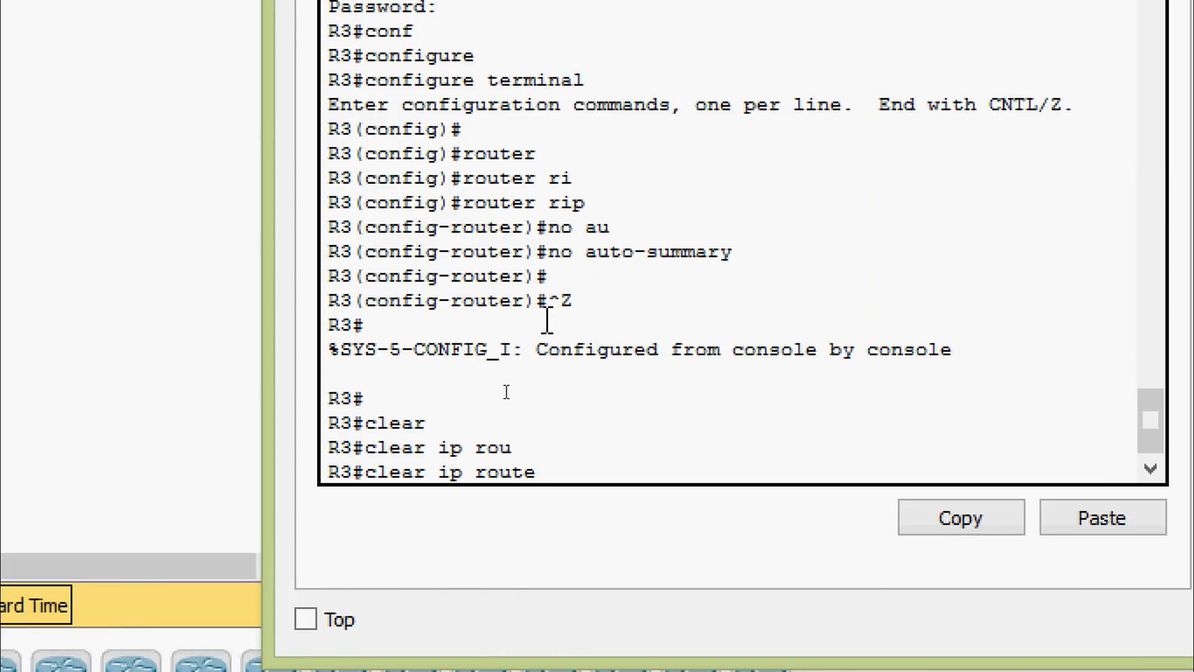
{"action": "key", "text": "Return"}
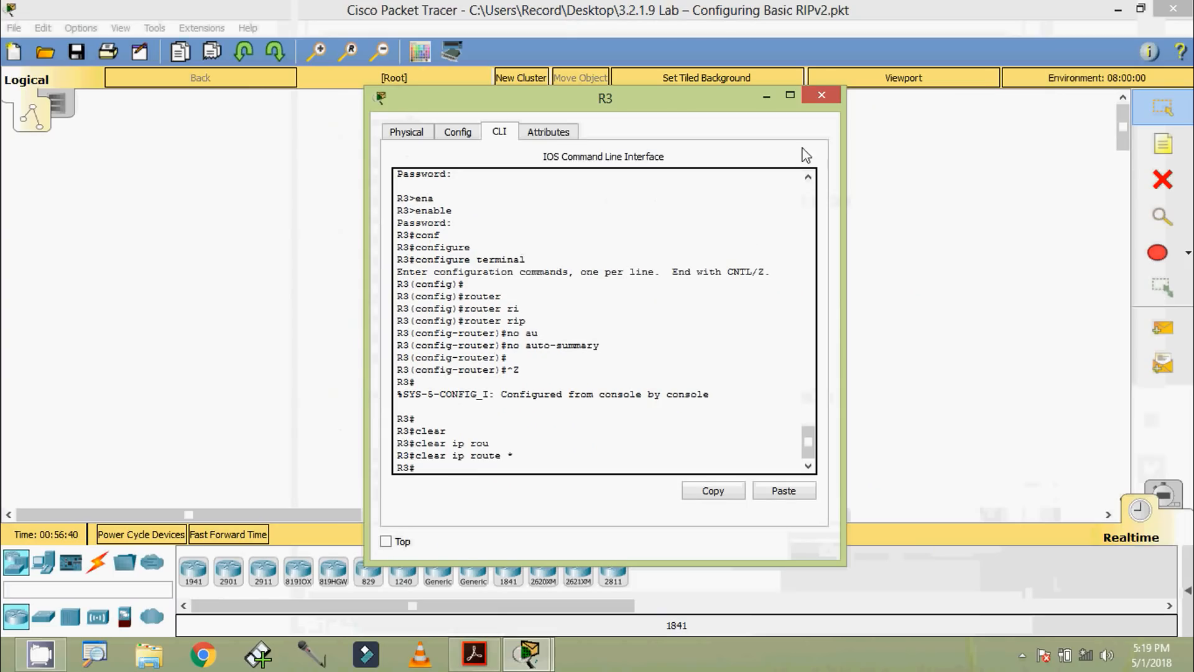
{"action": "left_click", "coordinate": [821, 98]}
Step: Switch to the lab PDF in Acrobat Reader and examine R2's sample show ip route output, highlighting the 172.30.10.0/24 and 172.30.30.0/24 RIP routes
{"action": "key", "text": "alt+Tab"}
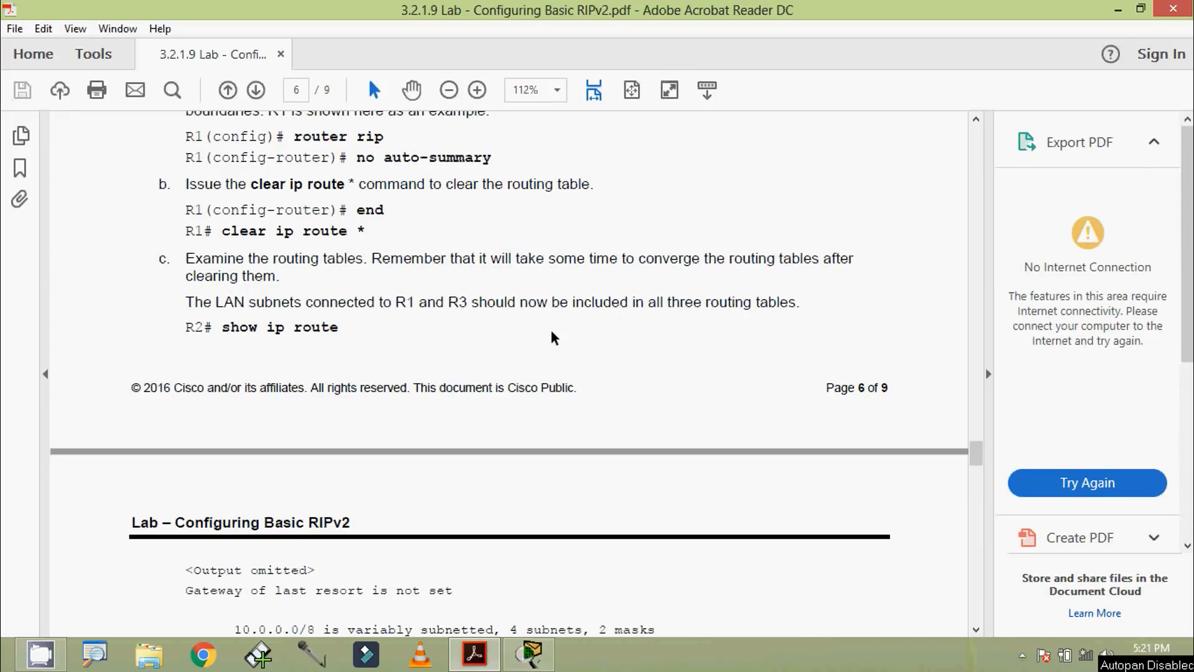
{"action": "scroll", "coordinate": [248, 347], "scroll_direction": "down", "scroll_amount": 1}
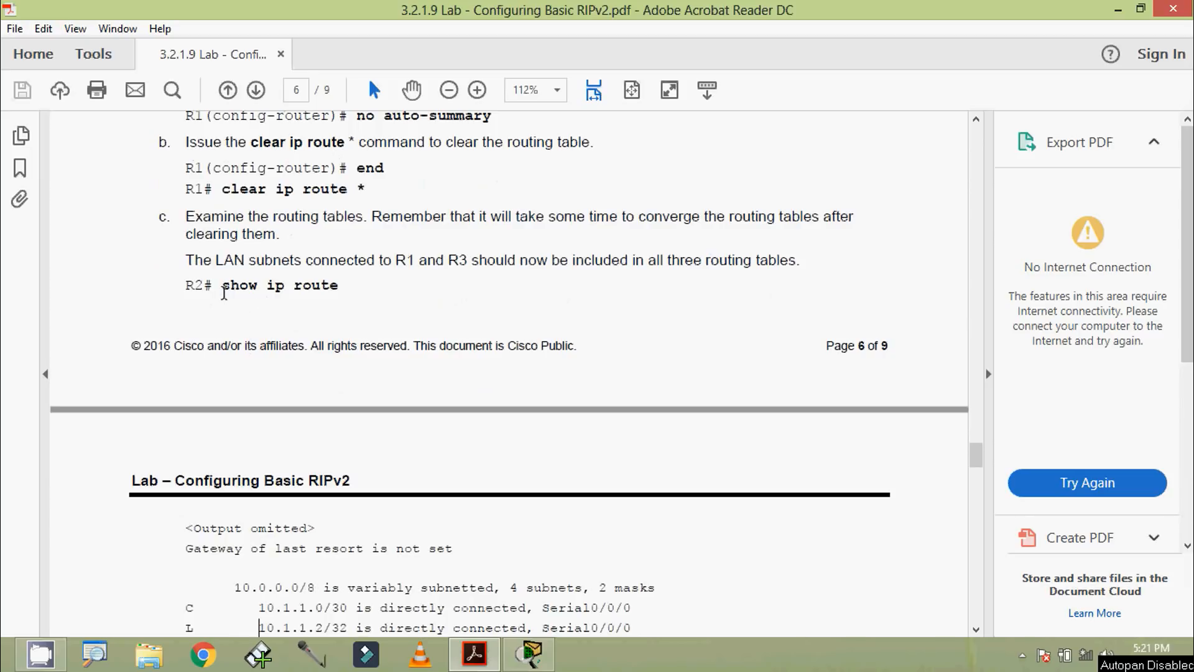
{"action": "scroll", "coordinate": [322, 326], "scroll_direction": "down", "scroll_amount": 6}
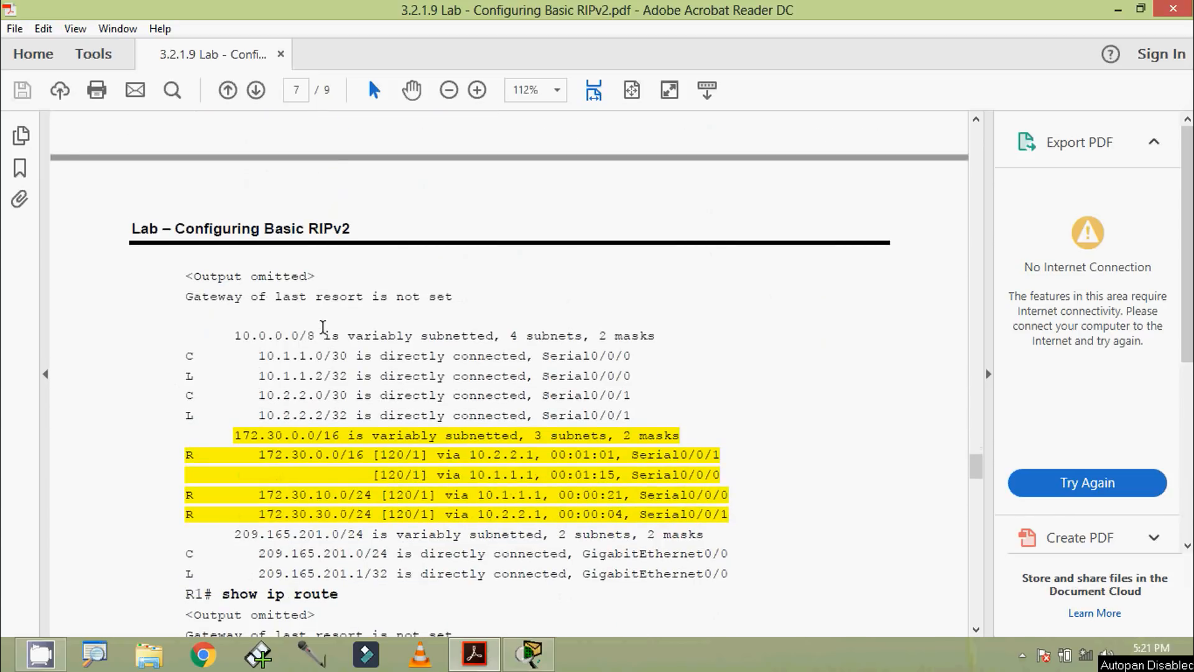
{"action": "scroll", "coordinate": [426, 457], "scroll_direction": "down", "scroll_amount": 1}
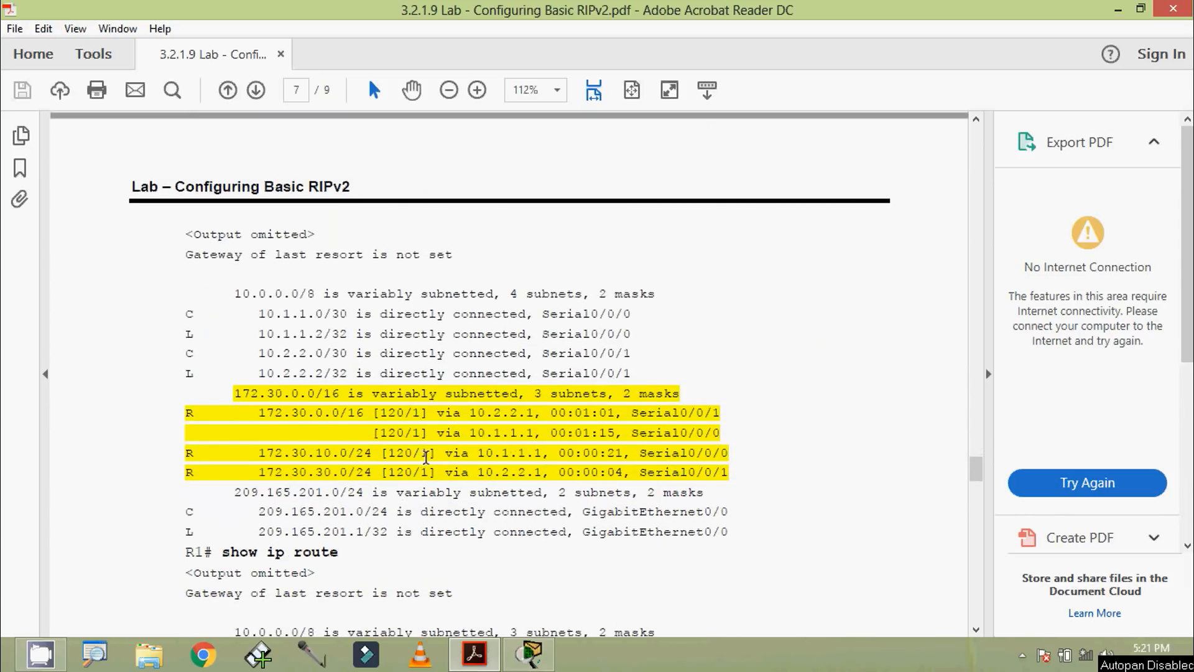
{"action": "scroll", "coordinate": [386, 451], "scroll_direction": "down", "scroll_amount": 1}
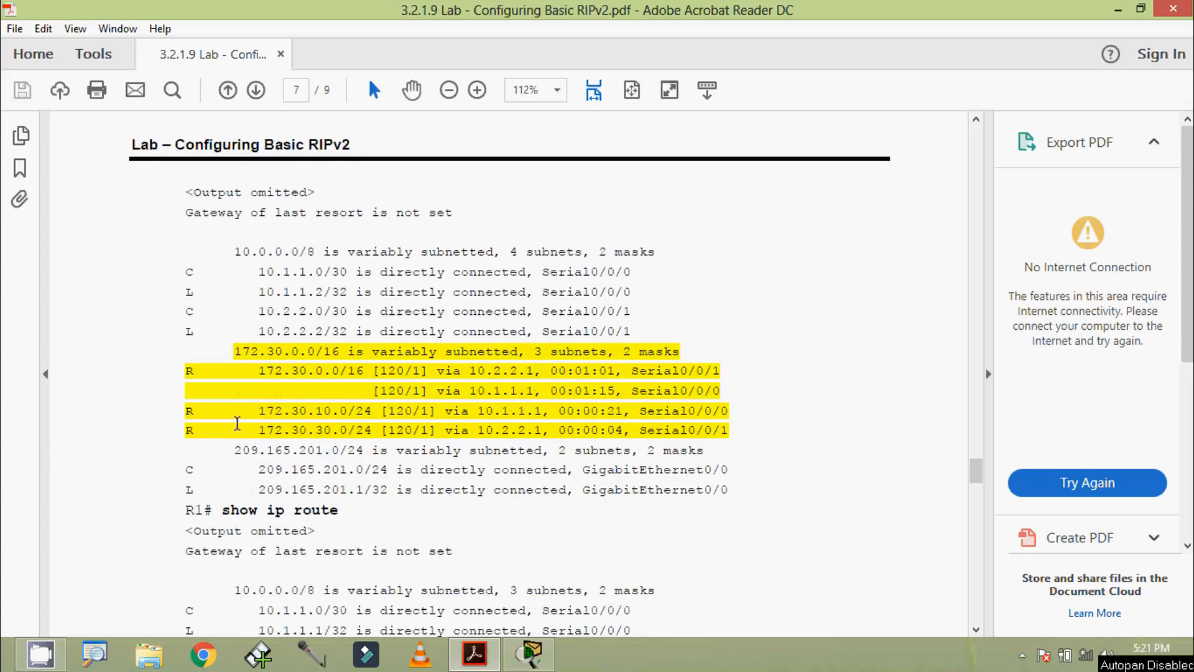
{"action": "left_click_drag", "start_coordinate": [191, 416], "coordinate": [728, 428]}
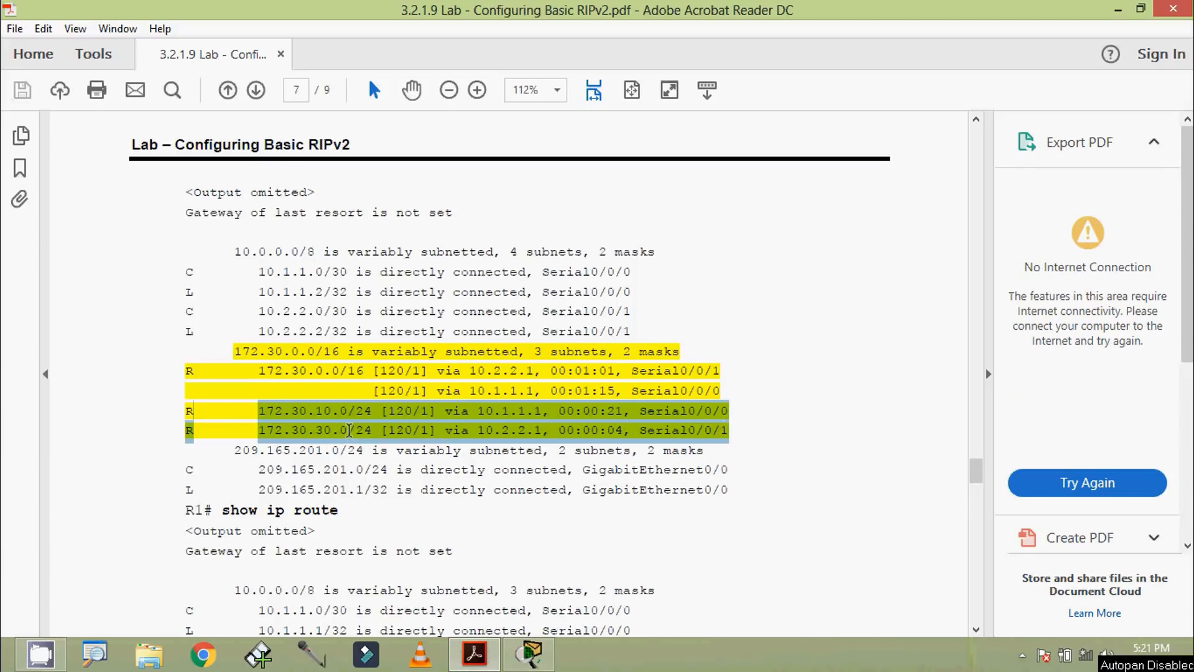
{"action": "scroll", "coordinate": [346, 429], "scroll_direction": "down", "scroll_amount": 3}
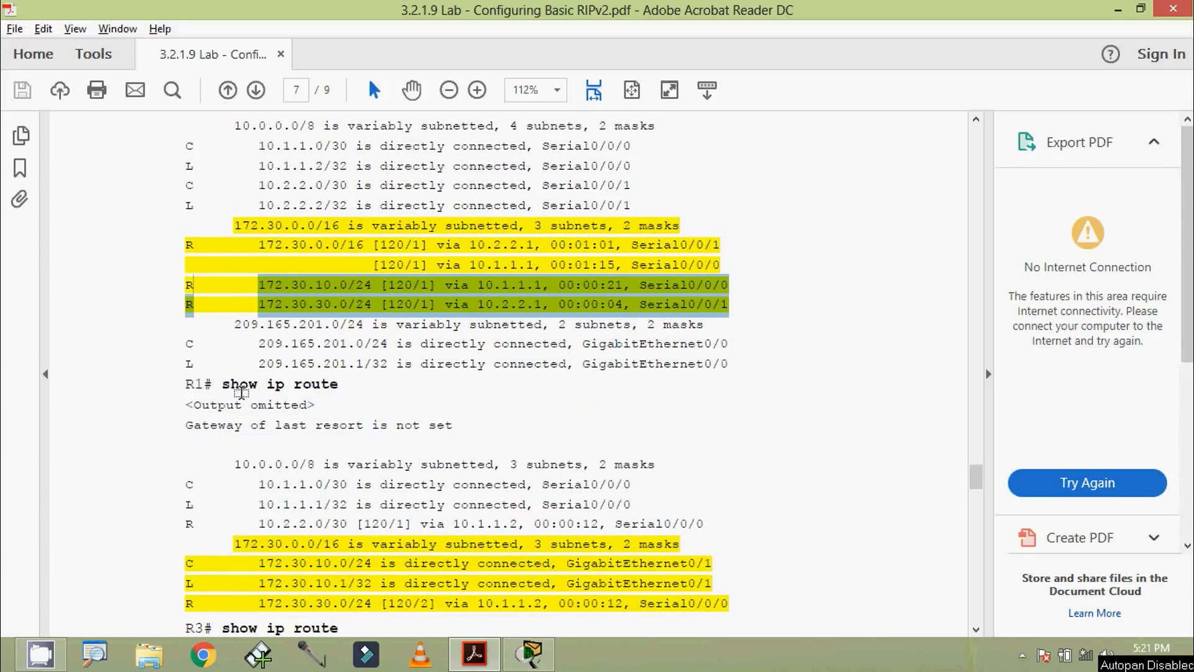
Step: Examine the sample R1 and R3 routing tables in the lab PDF, highlighting each router's RIP route to the other's 172.30.0.0 LAN subnet
{"action": "key", "text": "alt"}
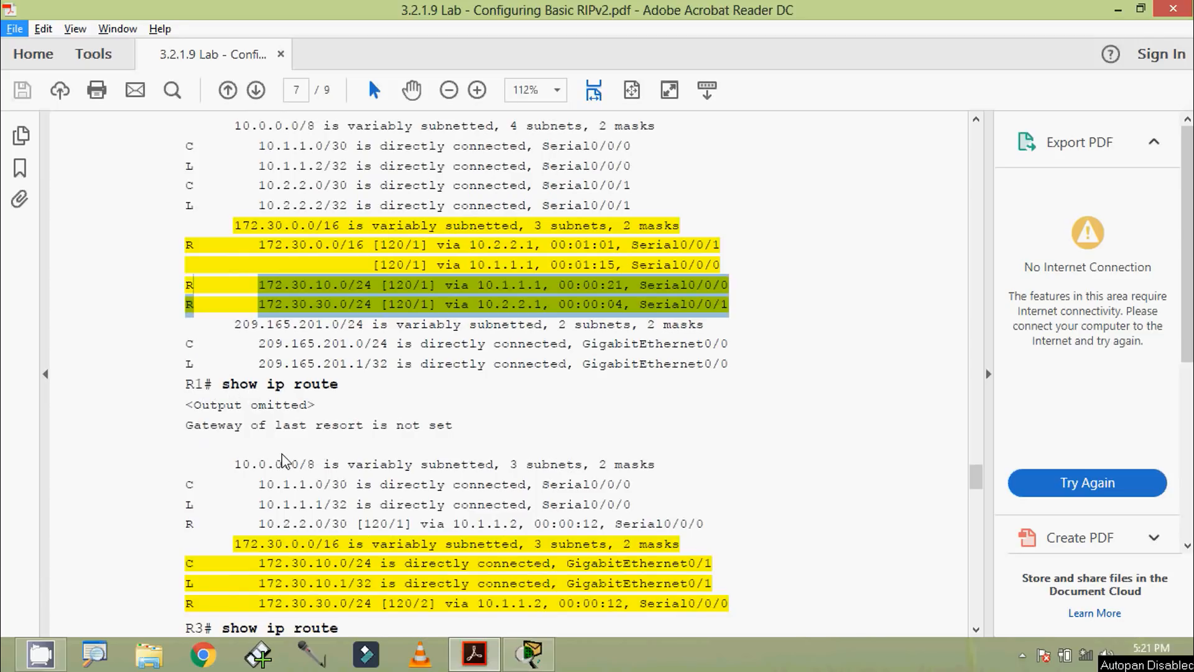
{"action": "left_click", "coordinate": [291, 484]}
{"action": "scroll", "coordinate": [274, 454], "scroll_direction": "down", "scroll_amount": 3}
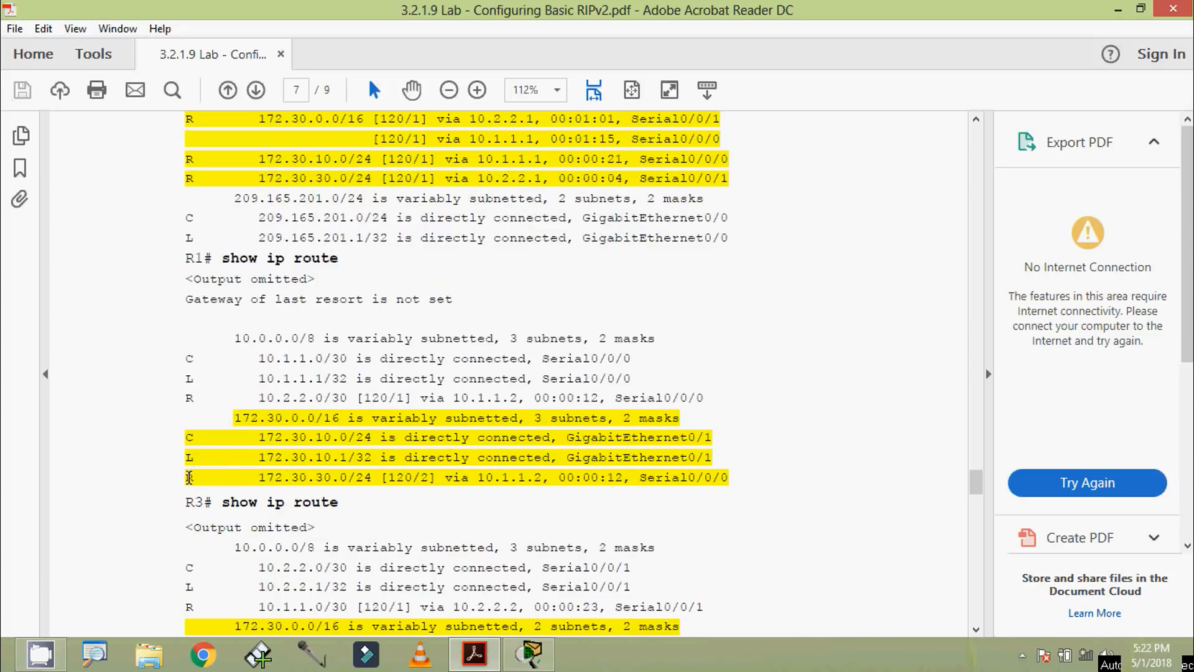
{"action": "left_click_drag", "start_coordinate": [187, 478], "coordinate": [623, 478]}
{"action": "scroll", "coordinate": [615, 482], "scroll_direction": "down", "scroll_amount": 3}
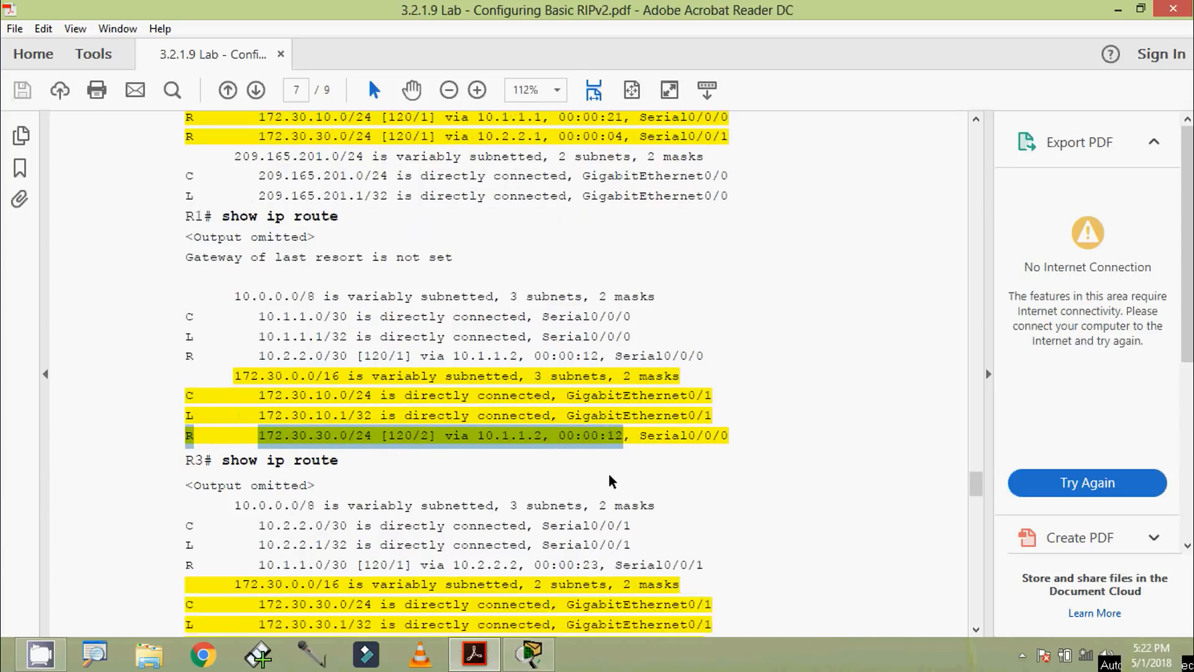
{"action": "left_click_drag", "start_coordinate": [224, 378], "coordinate": [342, 381]}
{"action": "scroll", "coordinate": [340, 398], "scroll_direction": "down", "scroll_amount": 2}
{"action": "left_click", "coordinate": [323, 471]}
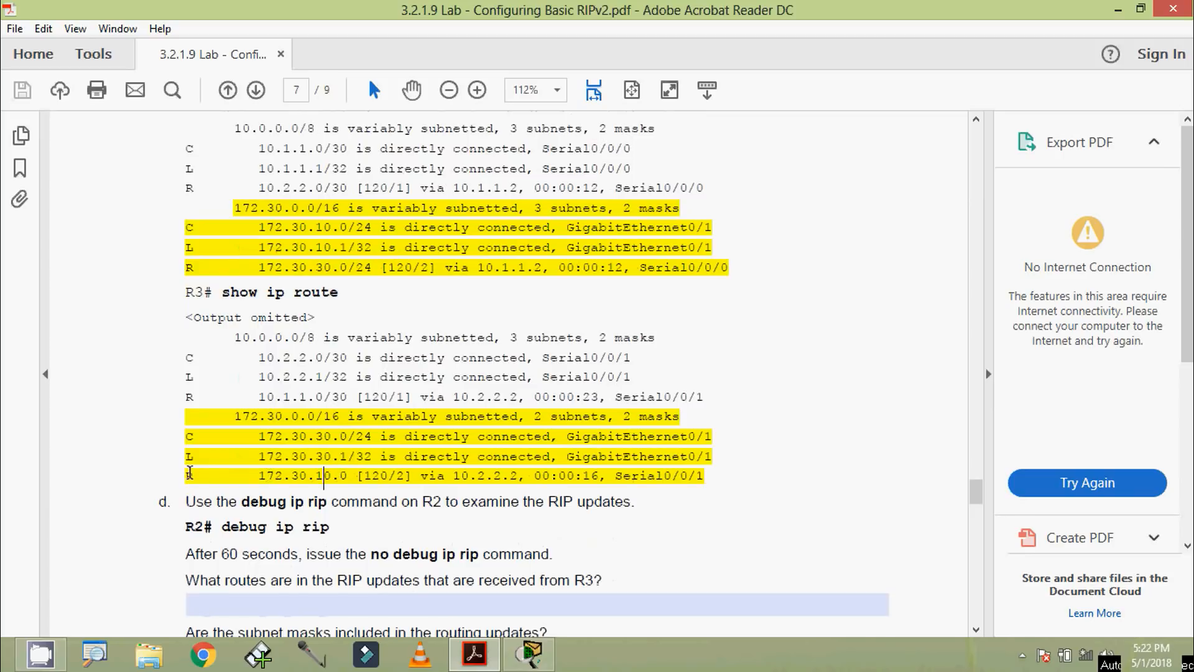
{"action": "left_click_drag", "start_coordinate": [185, 477], "coordinate": [705, 477]}
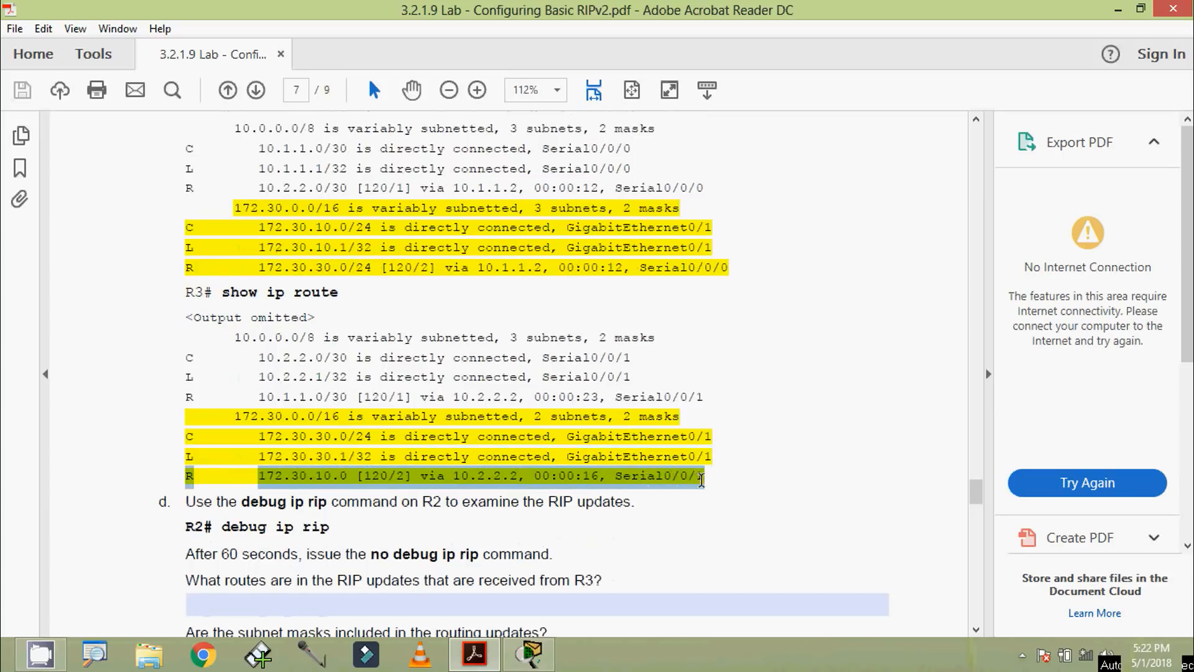
{"action": "left_click", "coordinate": [704, 478]}
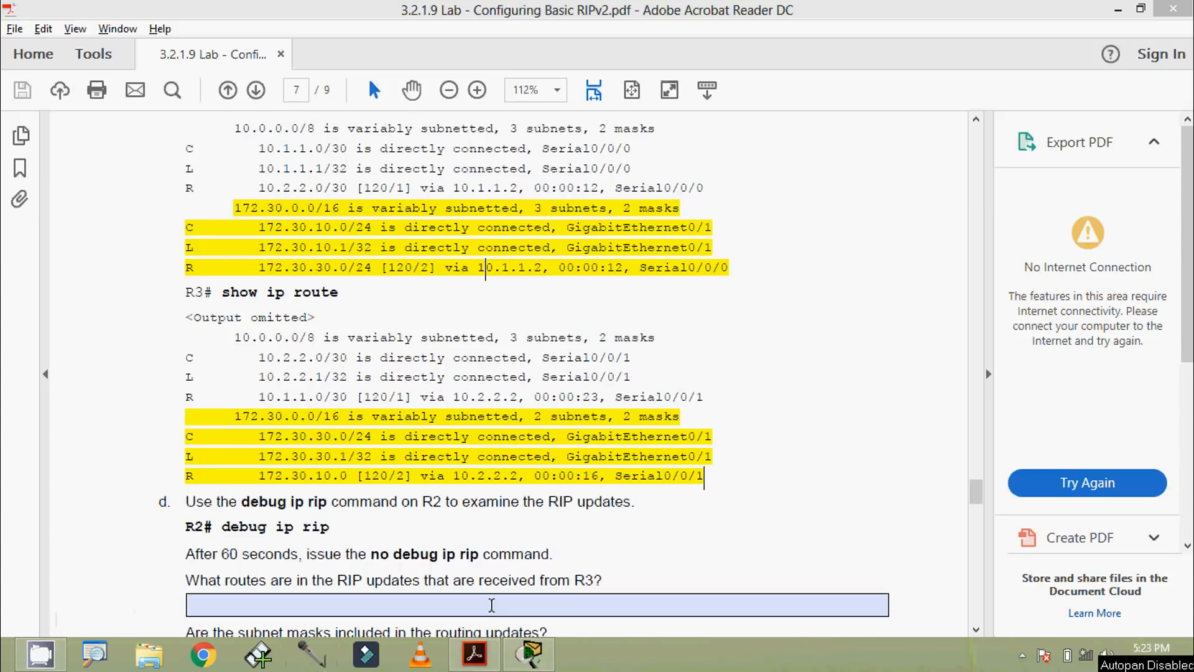
Step: Switch back to Packet Tracer, reopen R2's CLI, and display its routing table with show ip route
{"action": "left_click", "coordinate": [504, 535]}
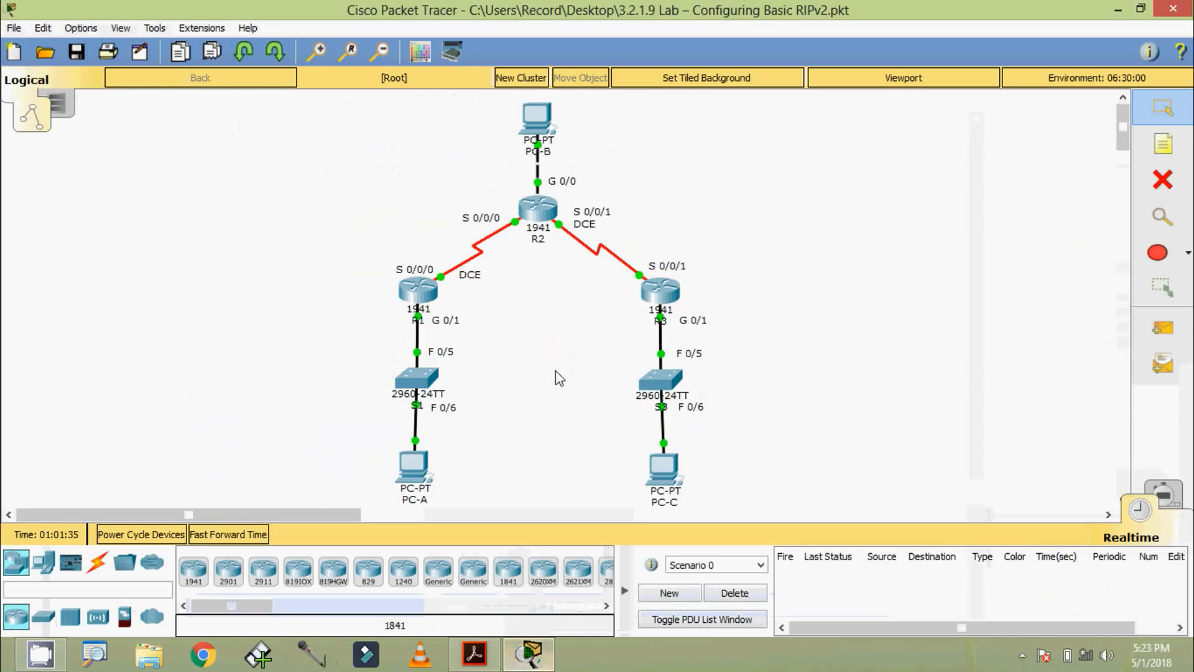
{"action": "left_click", "coordinate": [540, 212]}
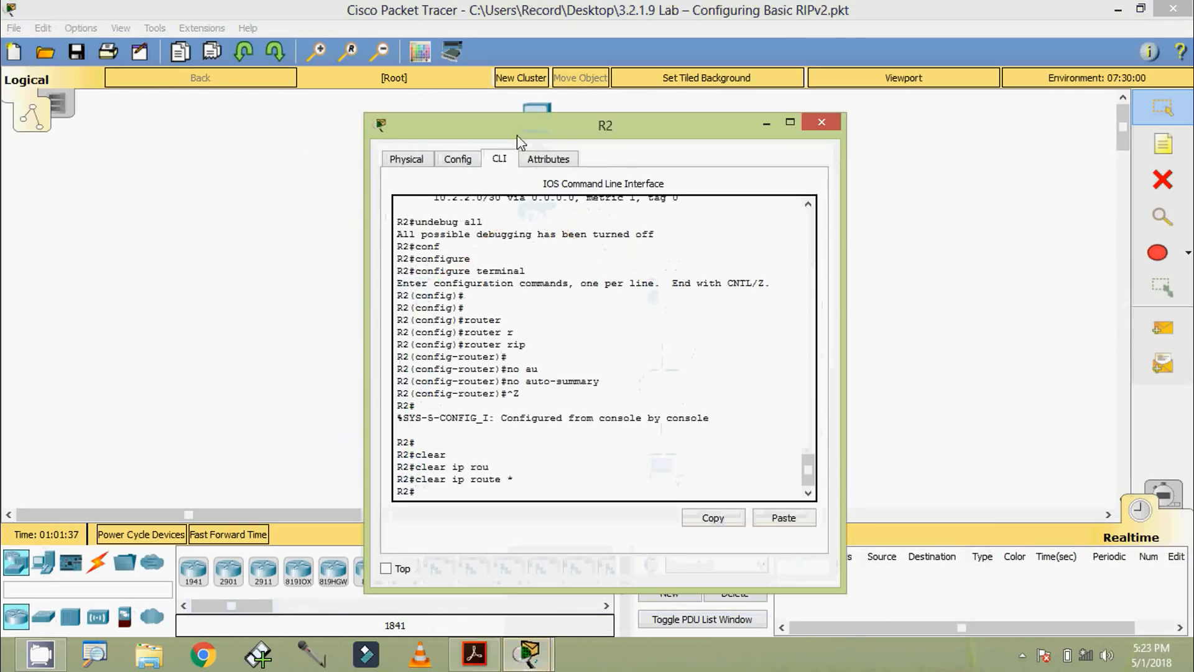
{"action": "left_click_drag", "start_coordinate": [517, 136], "coordinate": [504, 47]}
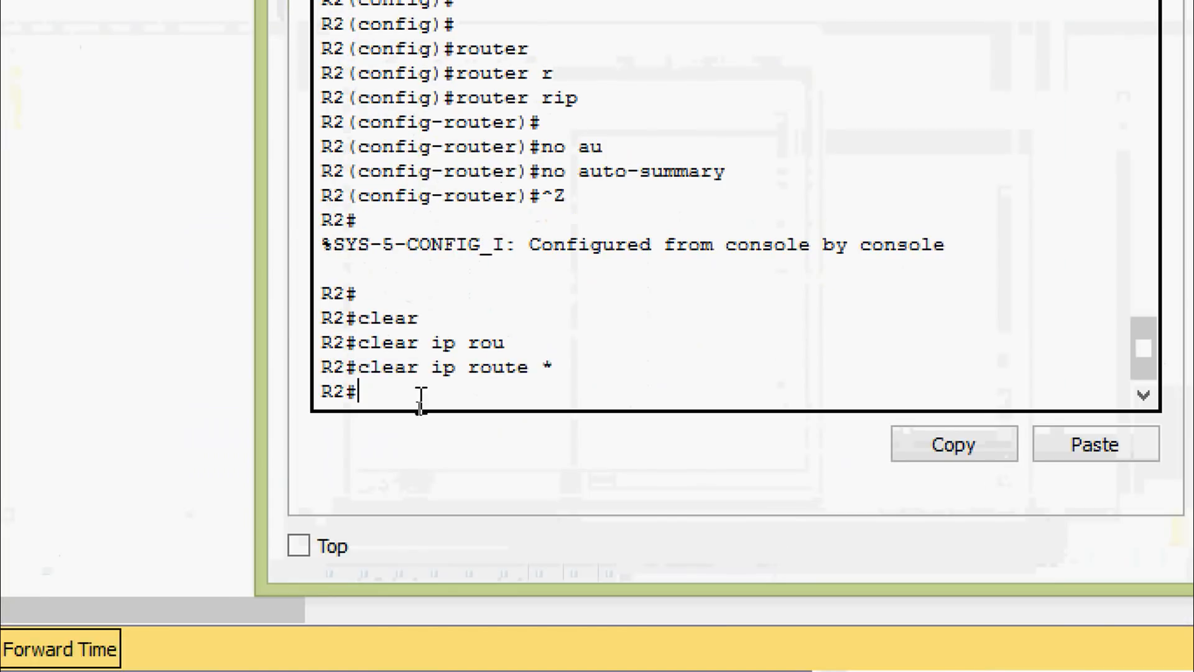
{"action": "key", "text": "Tab"}
{"action": "type", "text": "ip rou"}
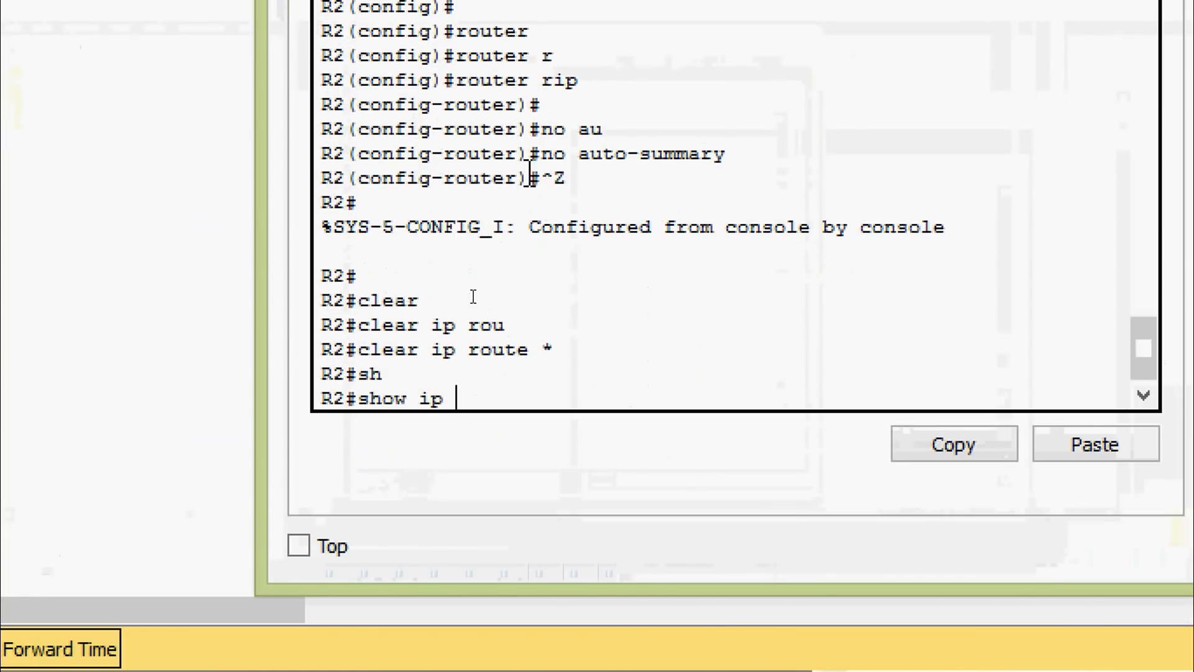
{"action": "key", "text": "Tab"}
{"action": "key", "text": "Return"}
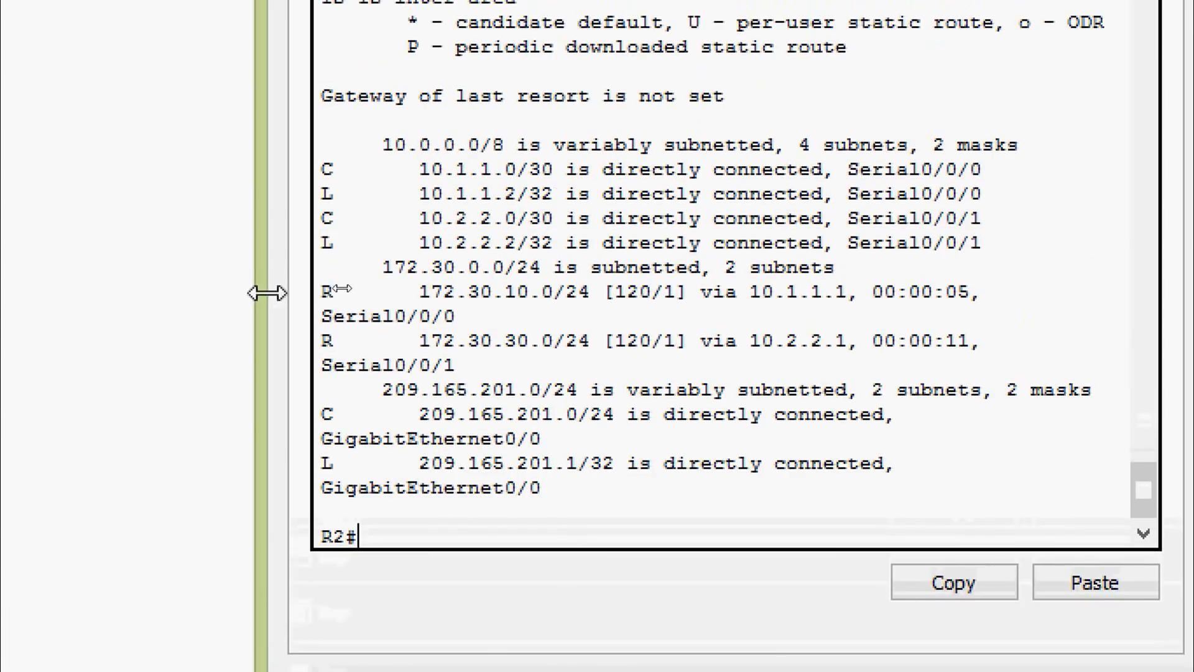
Step: Widen R2's window, highlight the RIP routes to 172.30.10.0/24 and 172.30.30.0/24, and close the window
{"action": "left_click_drag", "start_coordinate": [267, 293], "coordinate": [87, 289]}
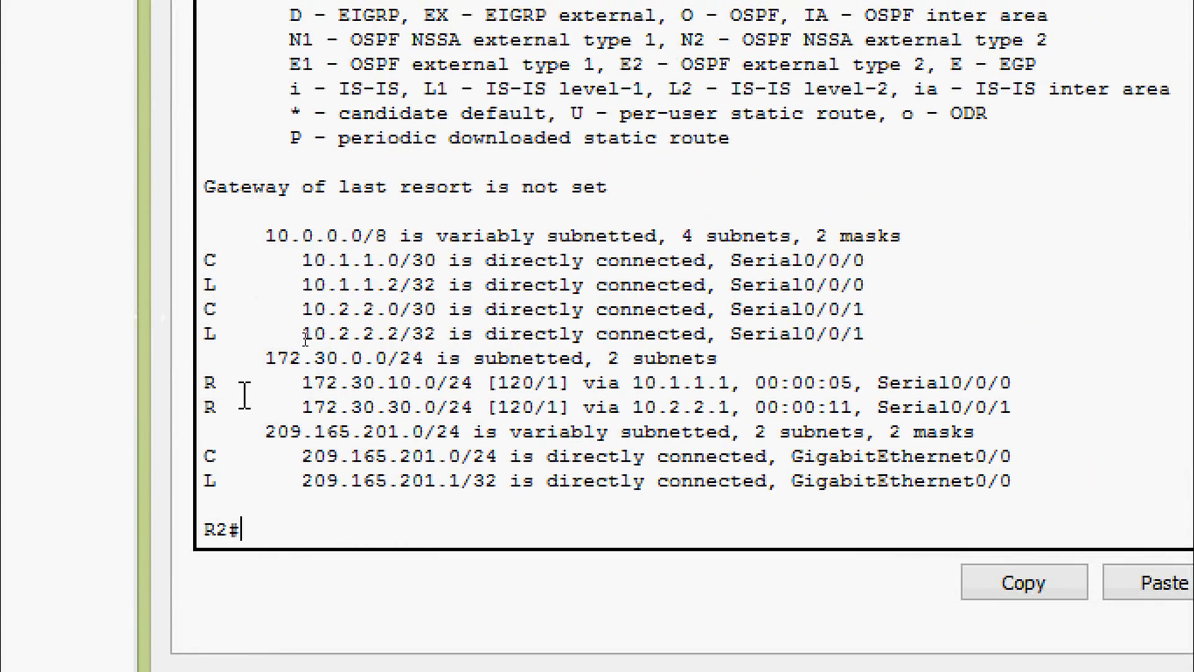
{"action": "left_click_drag", "start_coordinate": [207, 381], "coordinate": [1037, 405]}
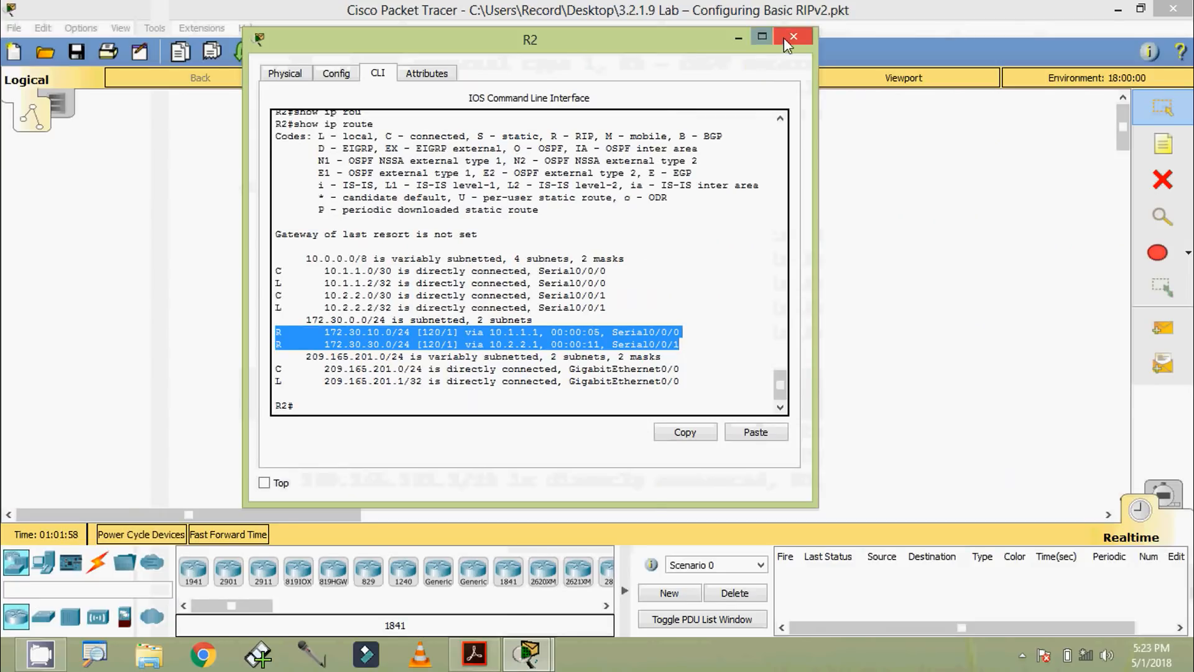
{"action": "left_click", "coordinate": [787, 40]}
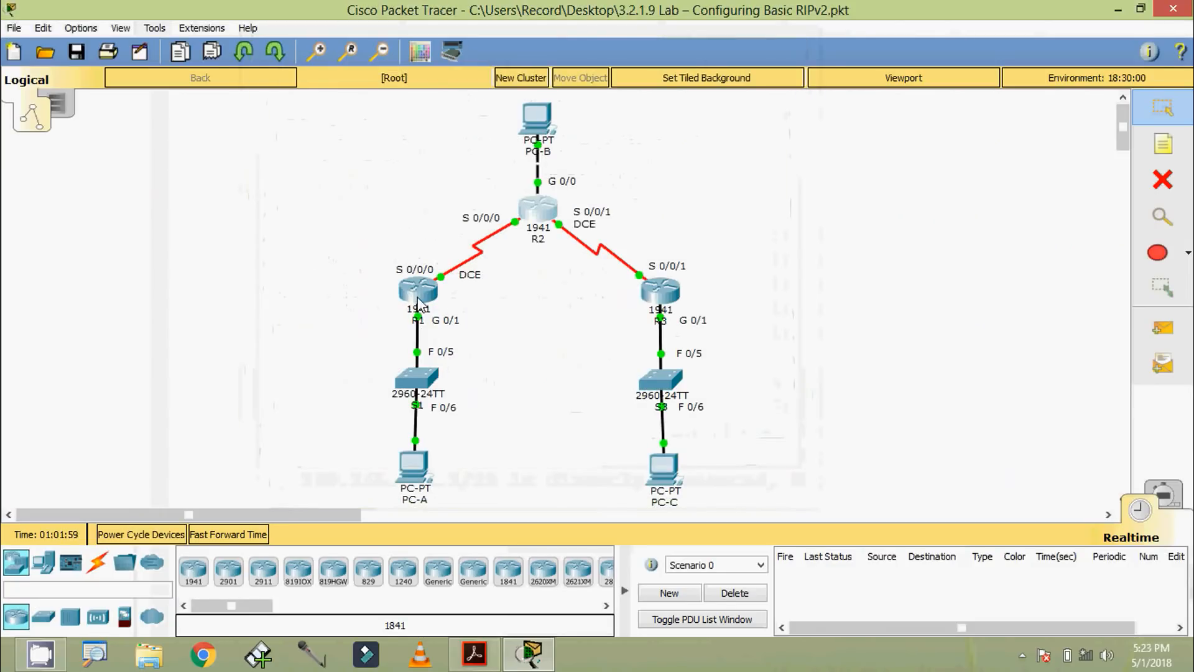
Step: Display R1's routing table with show ip route, highlight the RIP route to 172.30.30.0/24, and close the window
{"action": "left_click", "coordinate": [418, 304]}
{"action": "key", "text": "Return"}
{"action": "left_click_drag", "start_coordinate": [625, 130], "coordinate": [597, 102]}
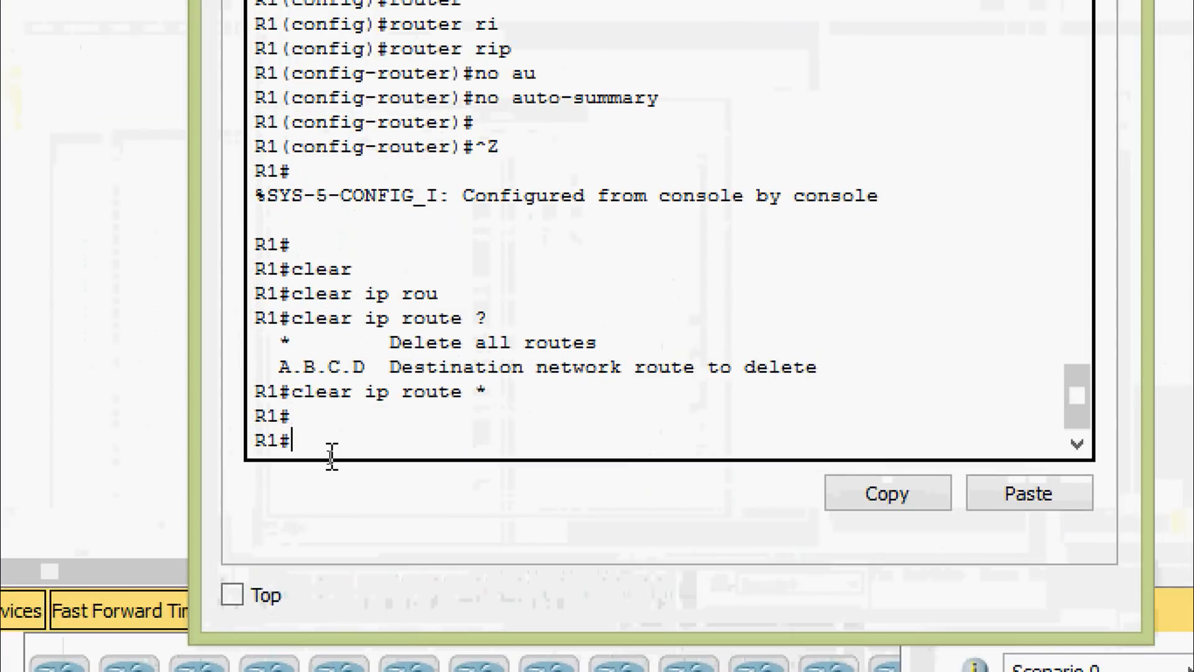
{"action": "type", "text": "sh"}
{"action": "key", "text": "Tab"}
{"action": "type", "text": "ip ro"}
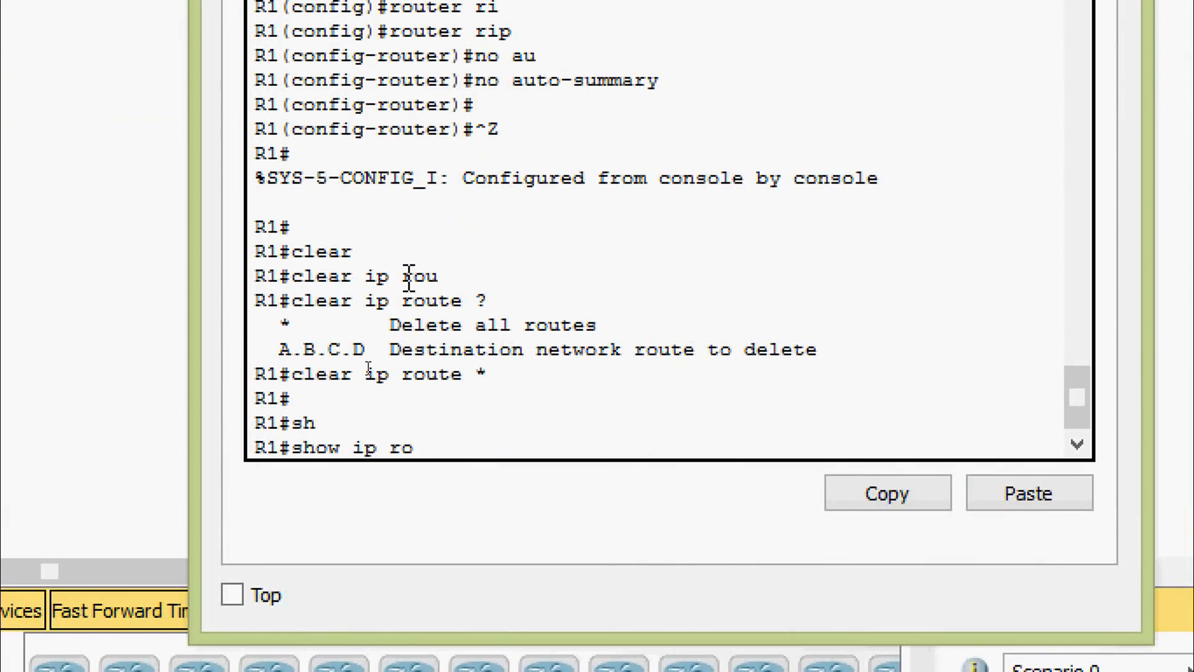
{"action": "type", "text": "u"}
{"action": "key", "text": "Tab"}
{"action": "key", "text": "Return"}
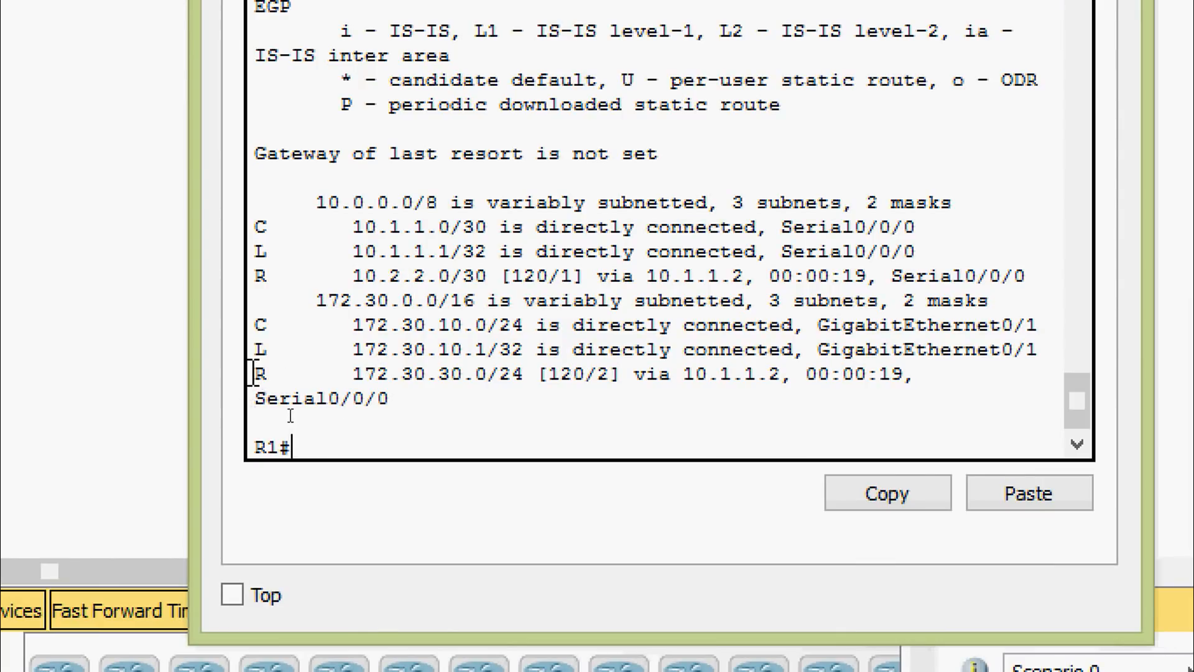
{"action": "left_click_drag", "start_coordinate": [254, 373], "coordinate": [864, 378]}
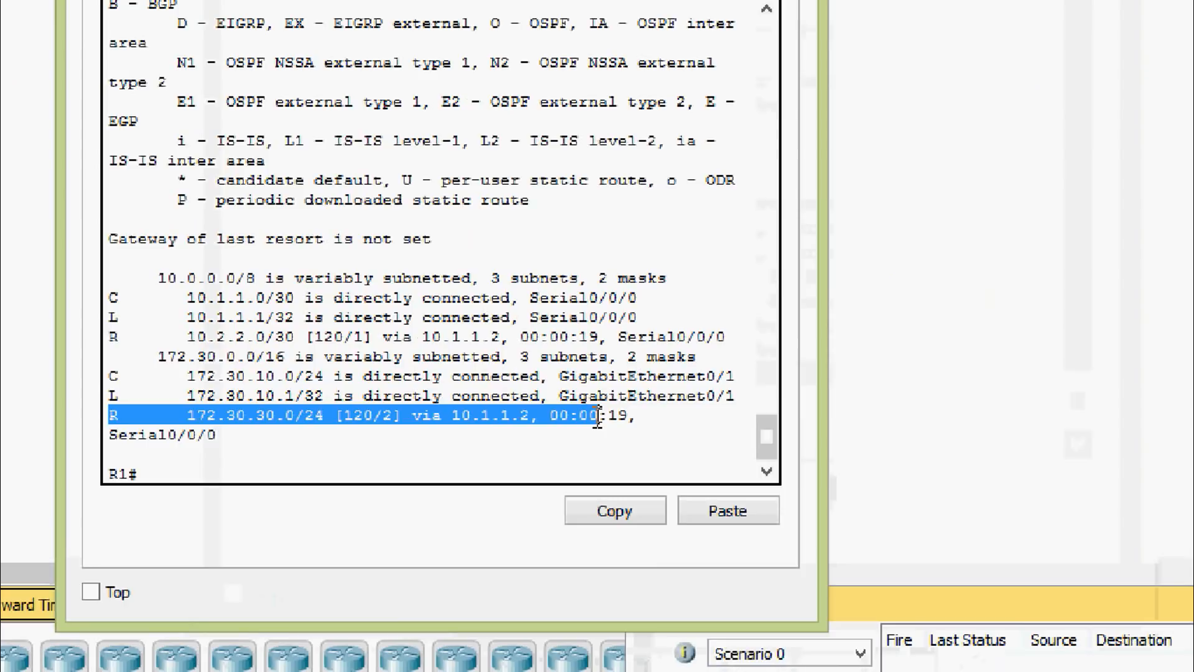
{"action": "left_click", "coordinate": [723, 81]}
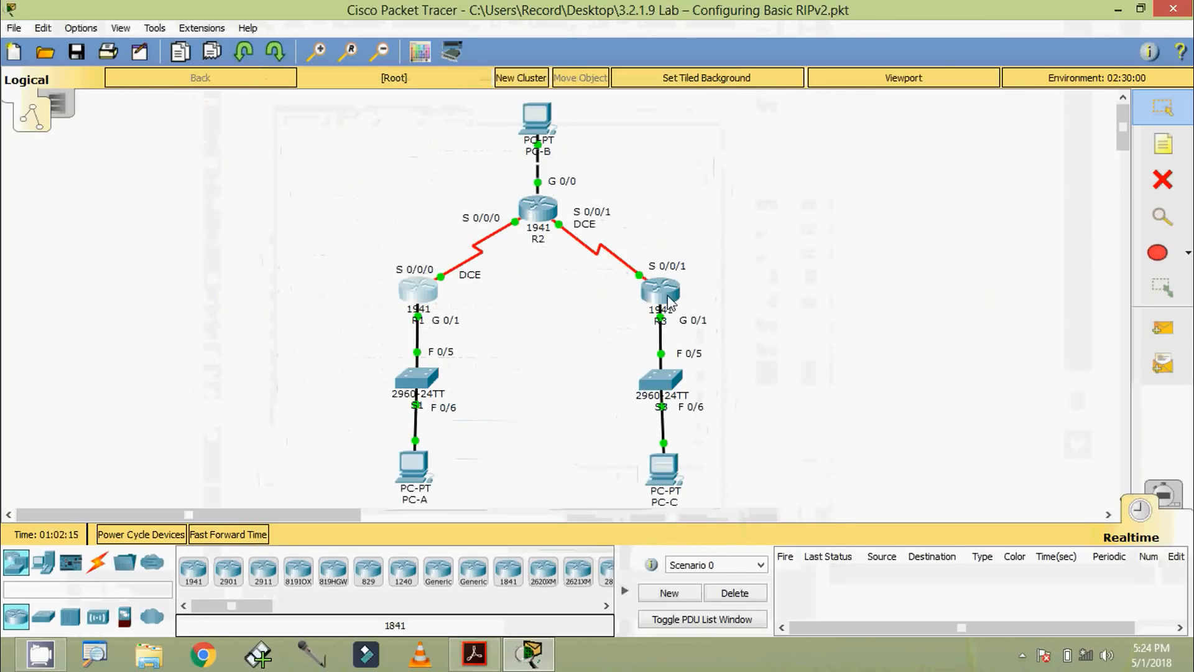
Step: Display R3's routing table with show ip route and highlight the RIP route to 172.30.10.0/24
{"action": "left_click", "coordinate": [668, 296]}
{"action": "left_click_drag", "start_coordinate": [546, 130], "coordinate": [715, 89]}
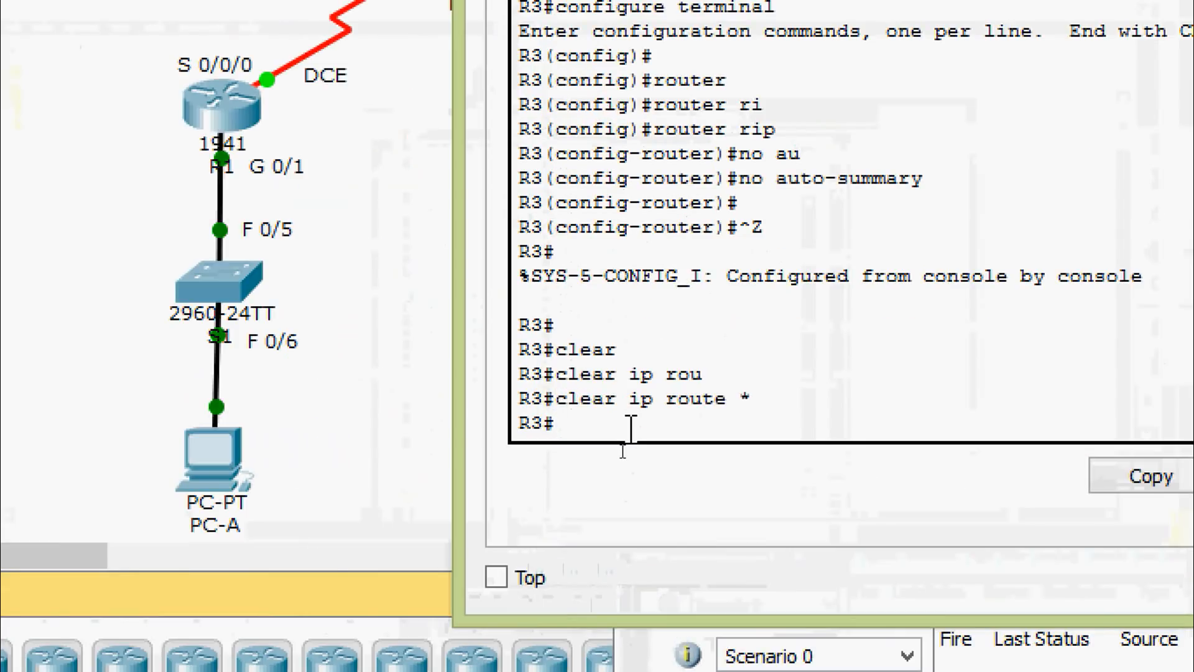
{"action": "type", "text": "sh"}
{"action": "key", "text": "Tab"}
{"action": "type", "text": "ip rou"}
{"action": "key", "text": "Tab"}
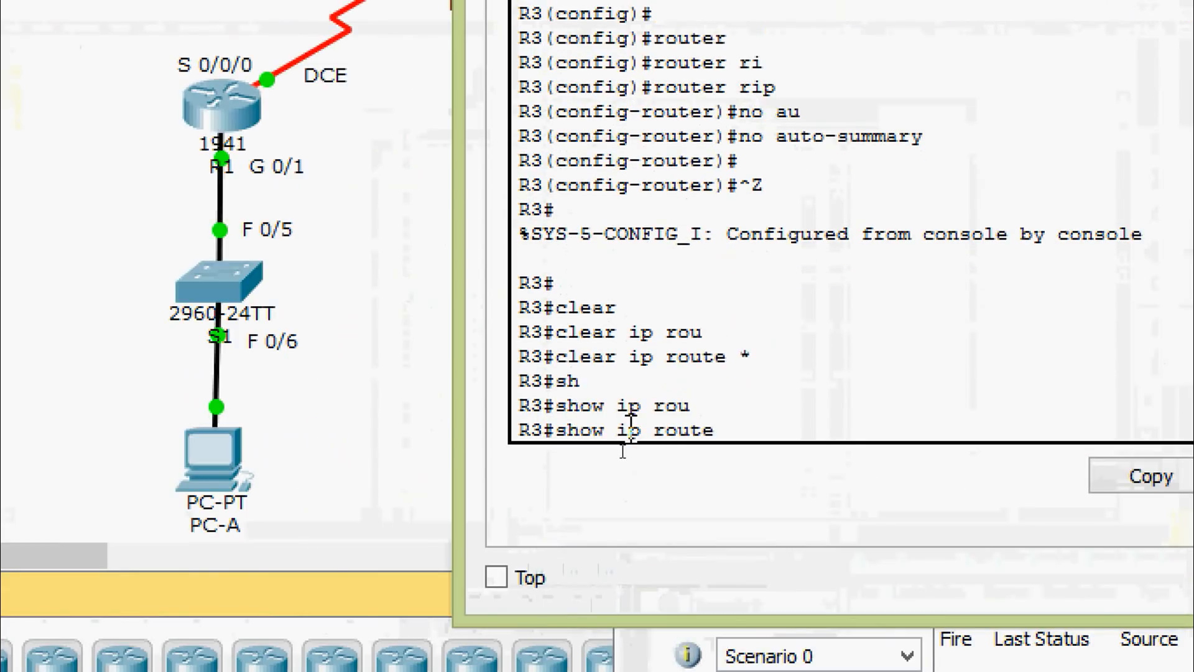
{"action": "key", "text": "Return"}
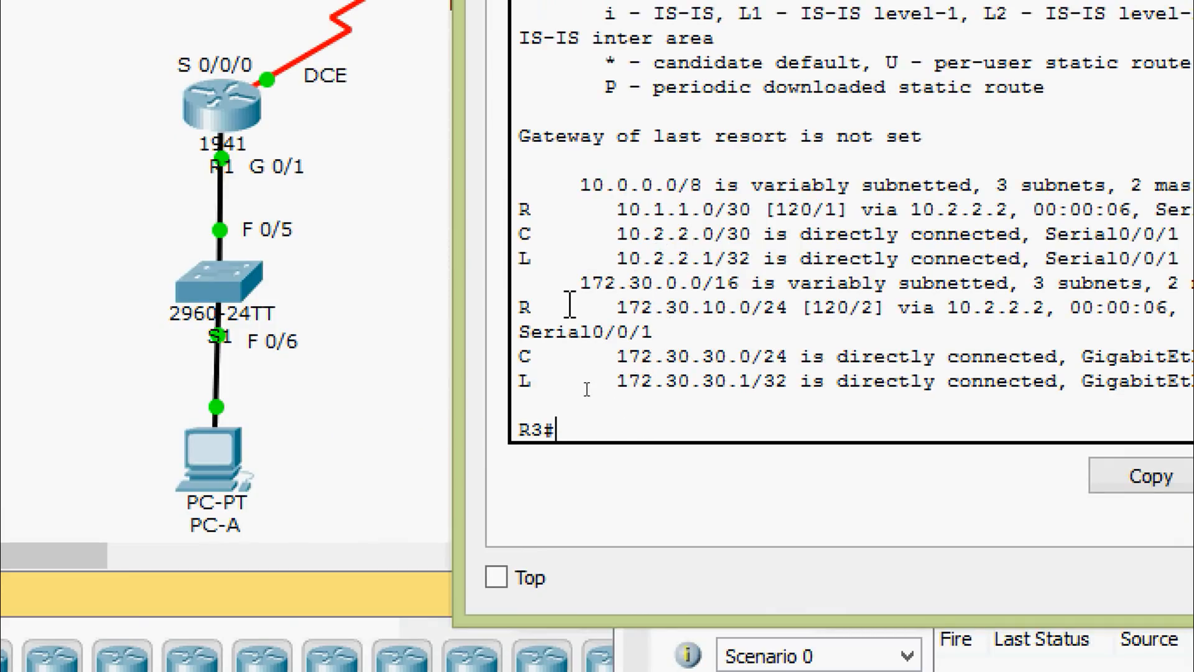
{"action": "left_click_drag", "start_coordinate": [521, 306], "coordinate": [755, 328]}
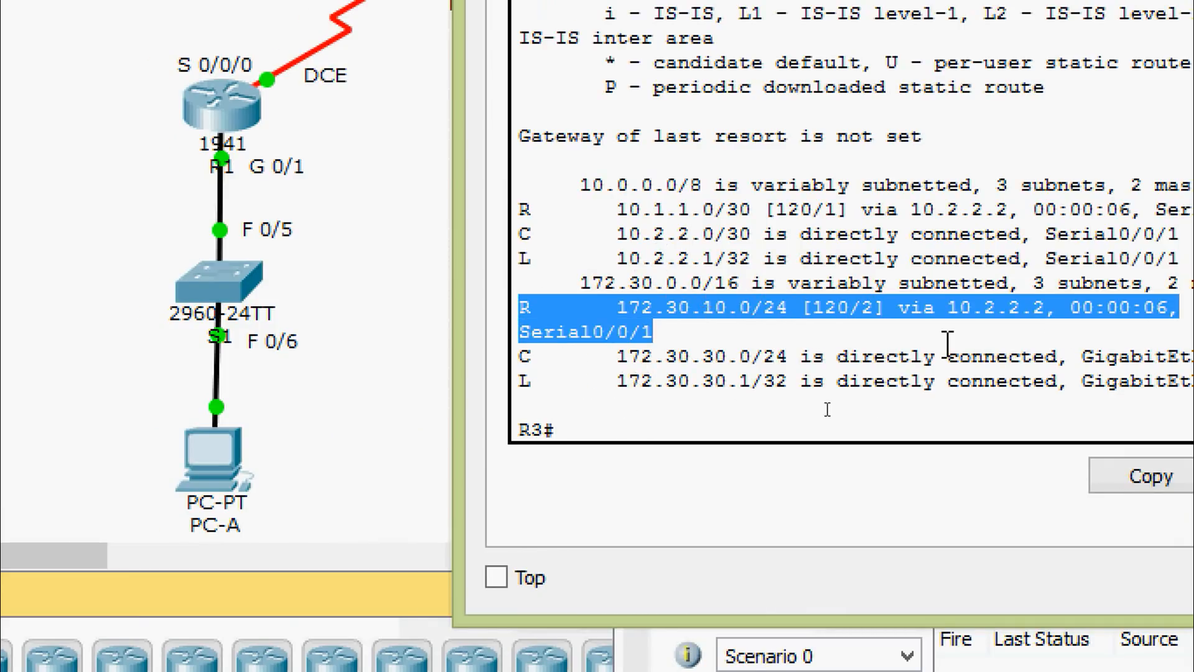
{"action": "left_click", "coordinate": [807, 328]}
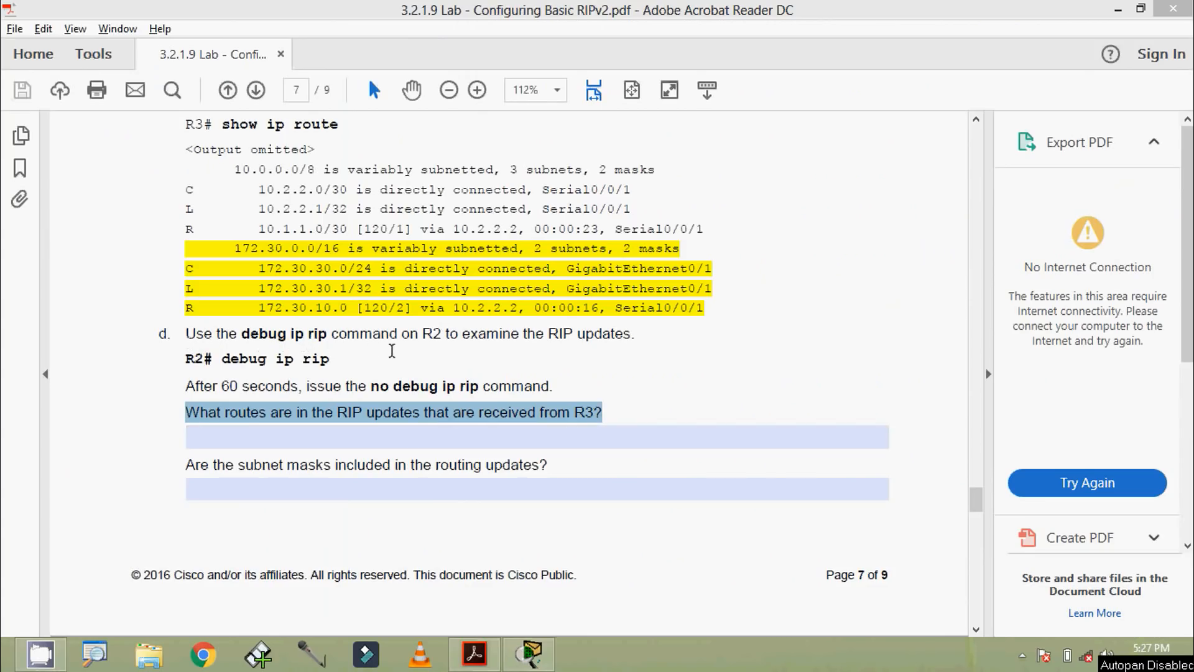
Step: Switch from the lab PDF to Packet Tracer, open R2's CLI, and enable RIP debugging with debug ip rip
{"action": "left_click", "coordinate": [523, 341]}
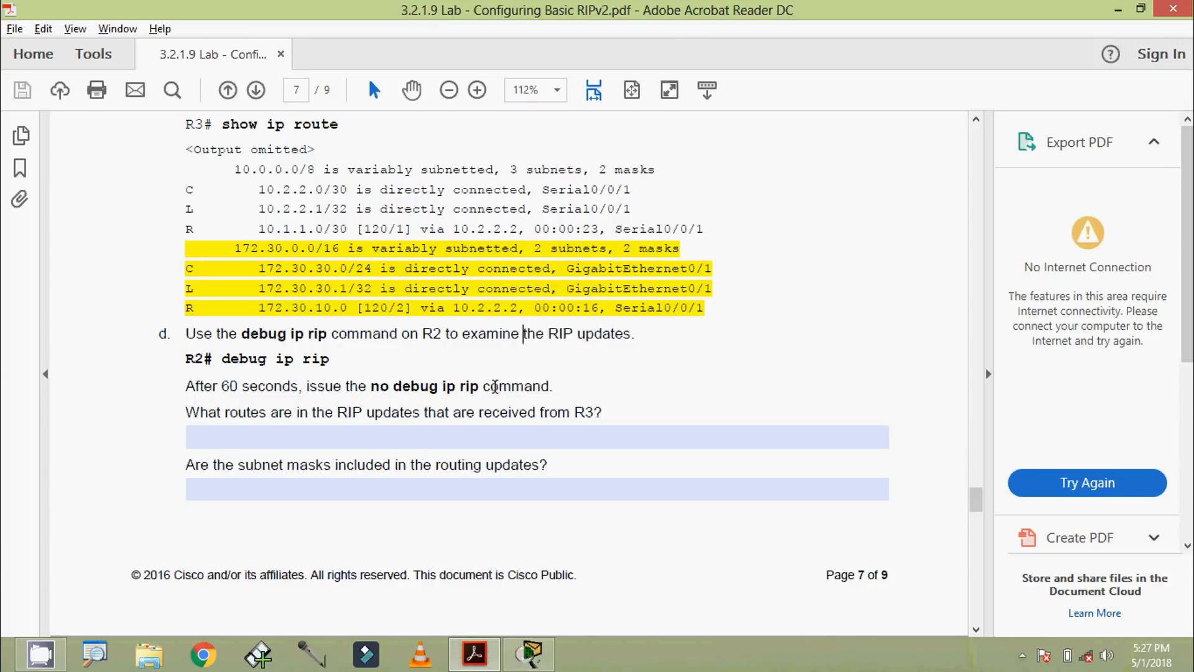
{"action": "left_click", "coordinate": [530, 653]}
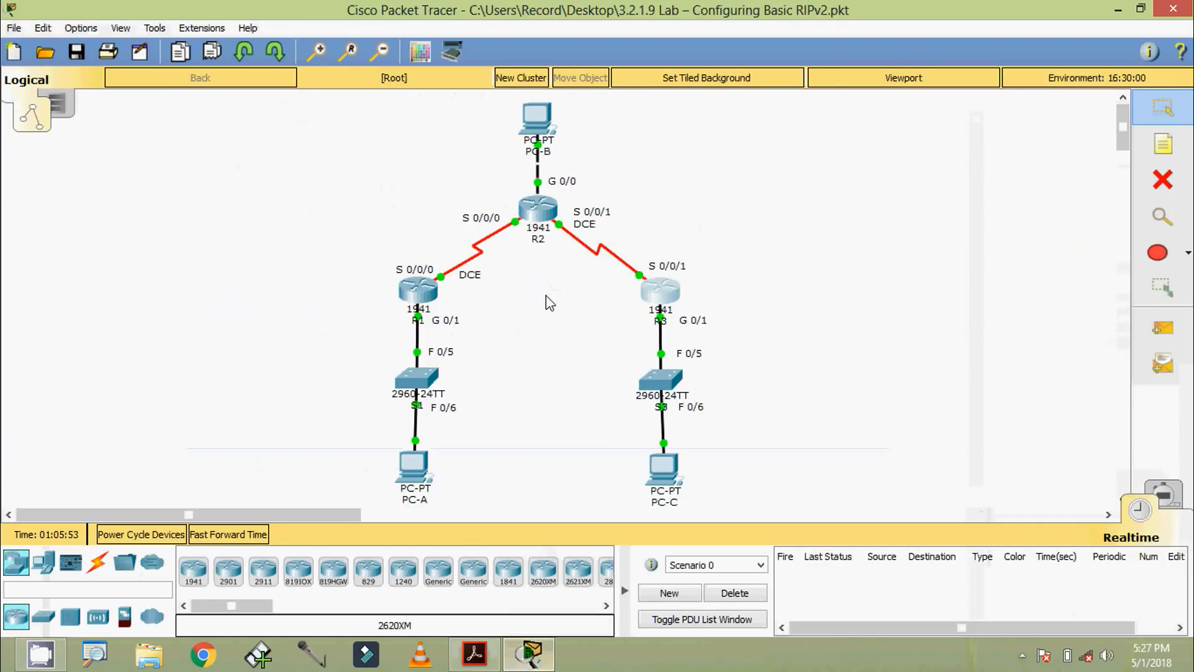
{"action": "left_click", "coordinate": [539, 211]}
{"action": "left_click_drag", "start_coordinate": [521, 138], "coordinate": [500, 110]}
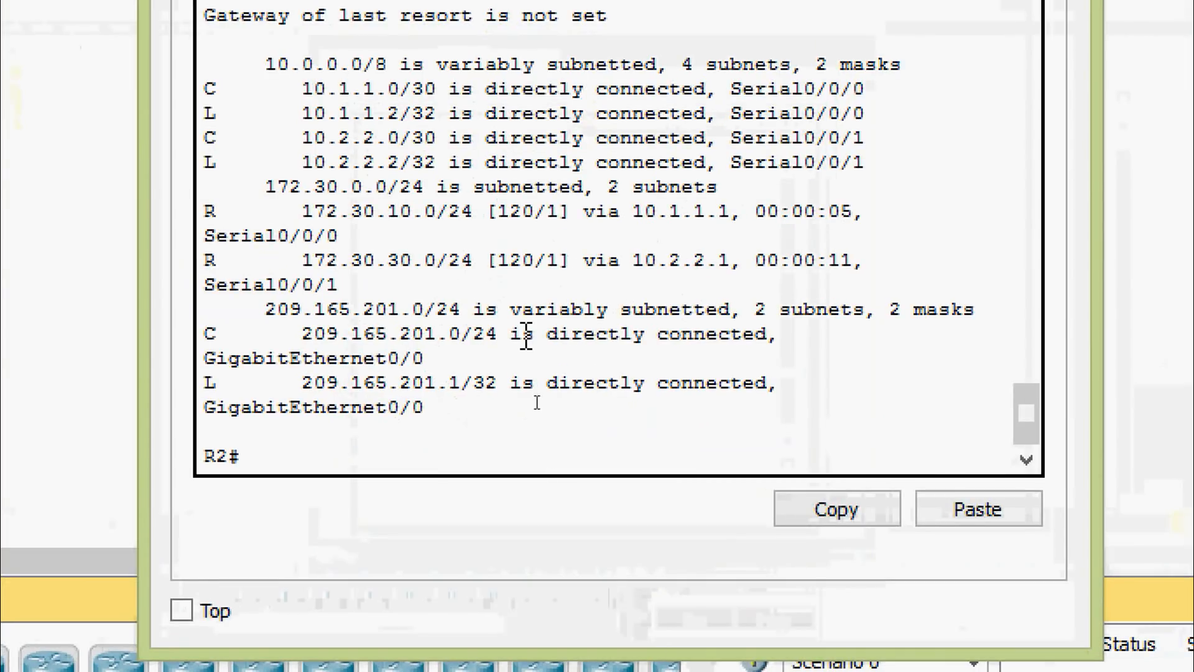
{"action": "type", "text": "deb"}
{"action": "key", "text": "Tab"}
{"action": "type", "text": "i"}
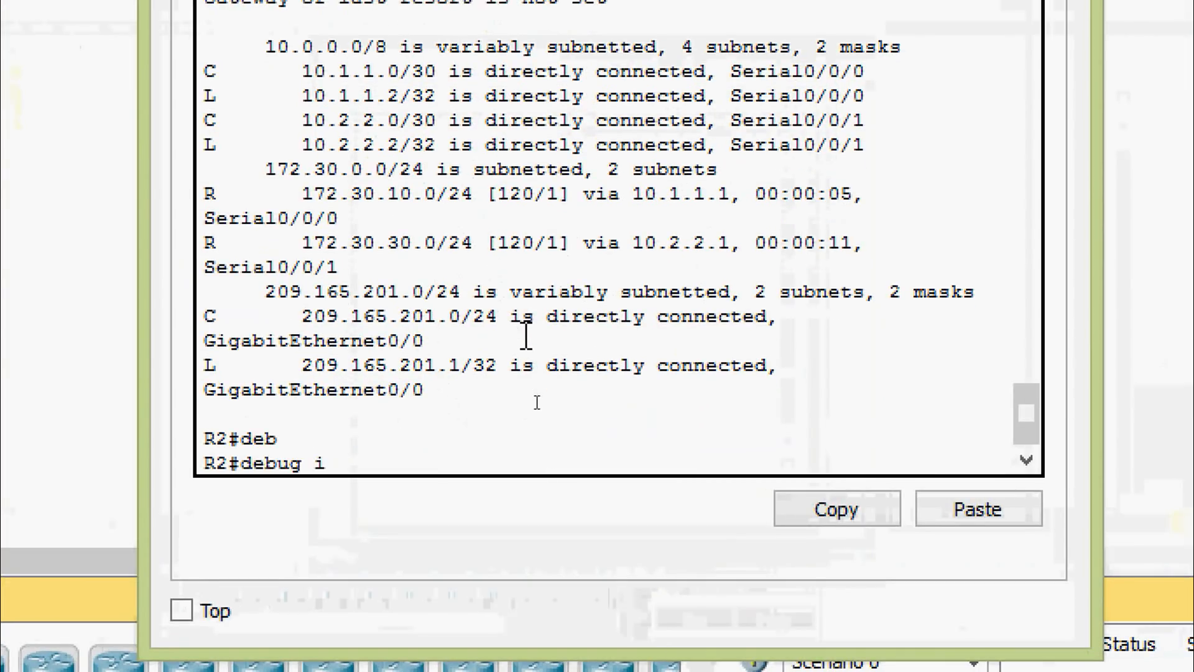
{"action": "type", "text": "p ri"}
{"action": "key", "text": "Tab"}
{"action": "key", "text": "Return"}
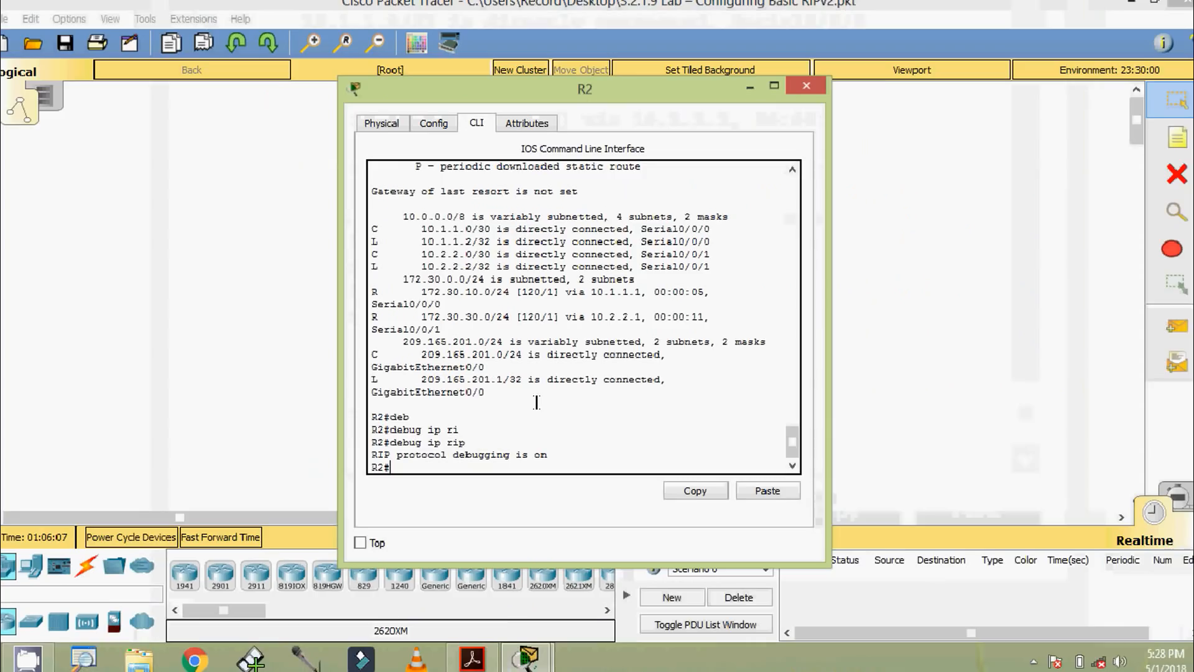
Step: Fast-forward the simulation time repeatedly so R2 logs RIP updates, and bring R2's CLI window back to the front
{"action": "left_click_drag", "start_coordinate": [440, 109], "coordinate": [580, 147]}
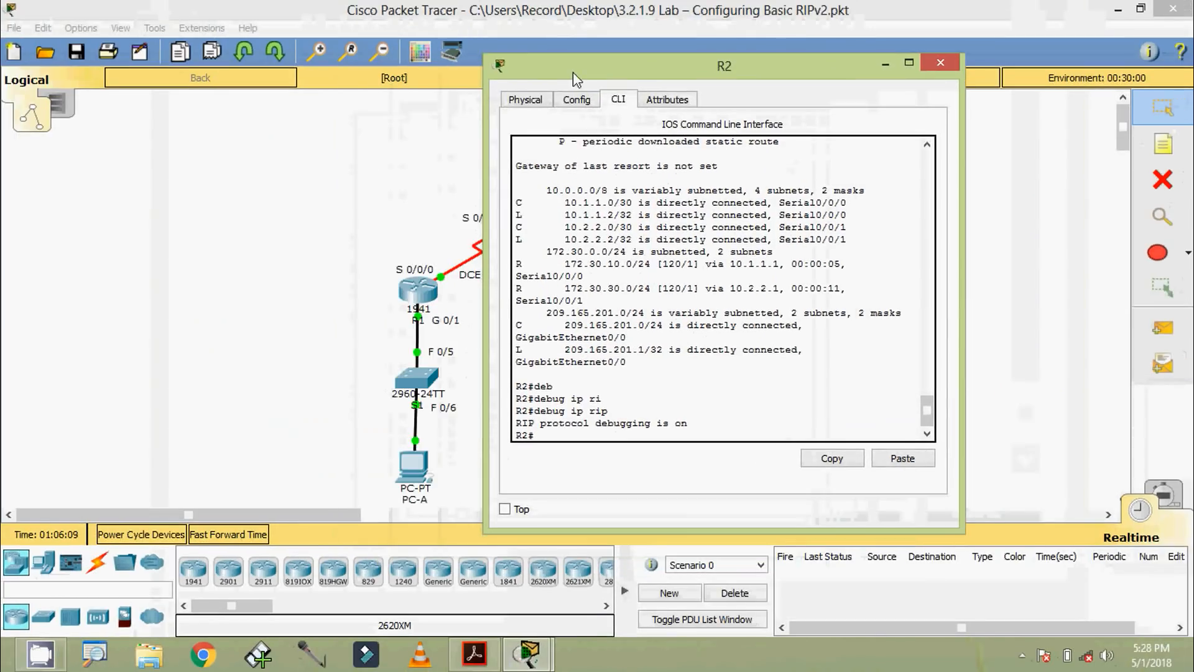
{"action": "left_click", "coordinate": [260, 537]}
{"action": "left_click", "coordinate": [260, 537]}
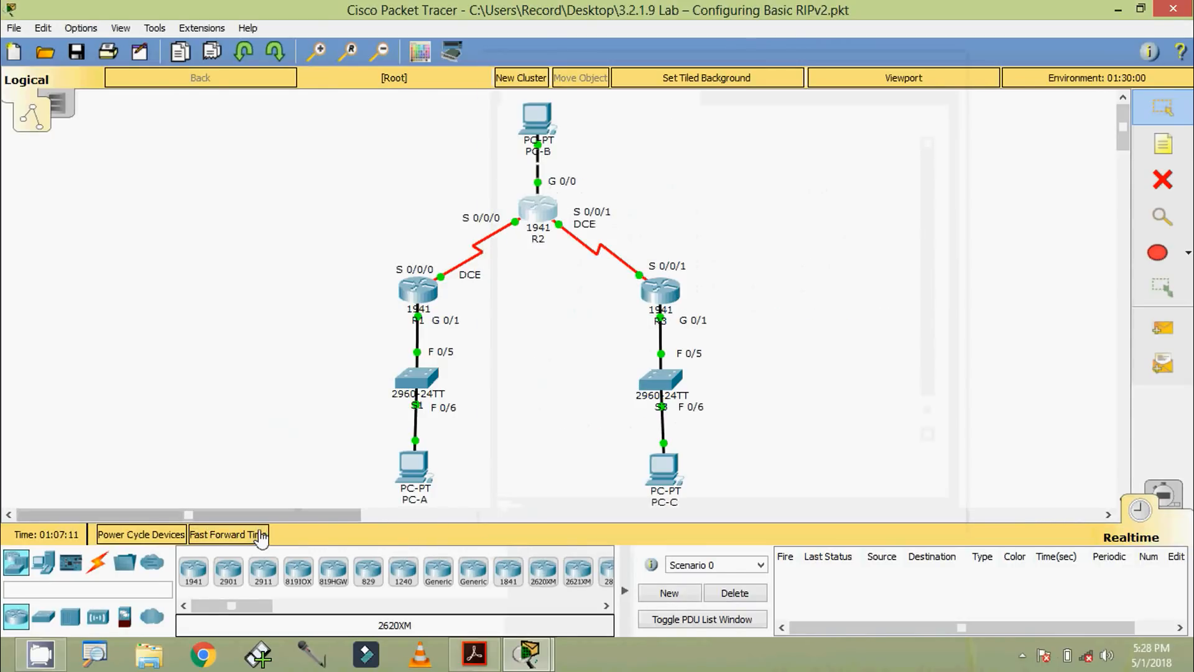
{"action": "left_click", "coordinate": [260, 538]}
{"action": "mouse_move", "coordinate": [541, 664]}
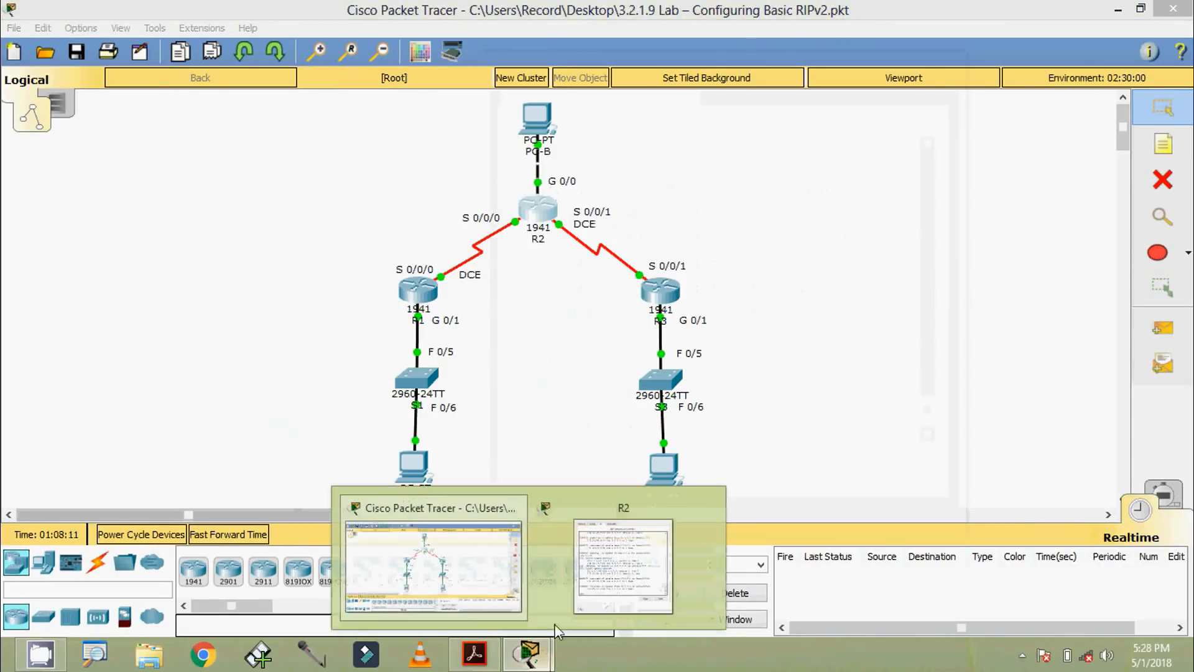
{"action": "left_click", "coordinate": [597, 554]}
{"action": "left_click_drag", "start_coordinate": [607, 81], "coordinate": [598, 77]}
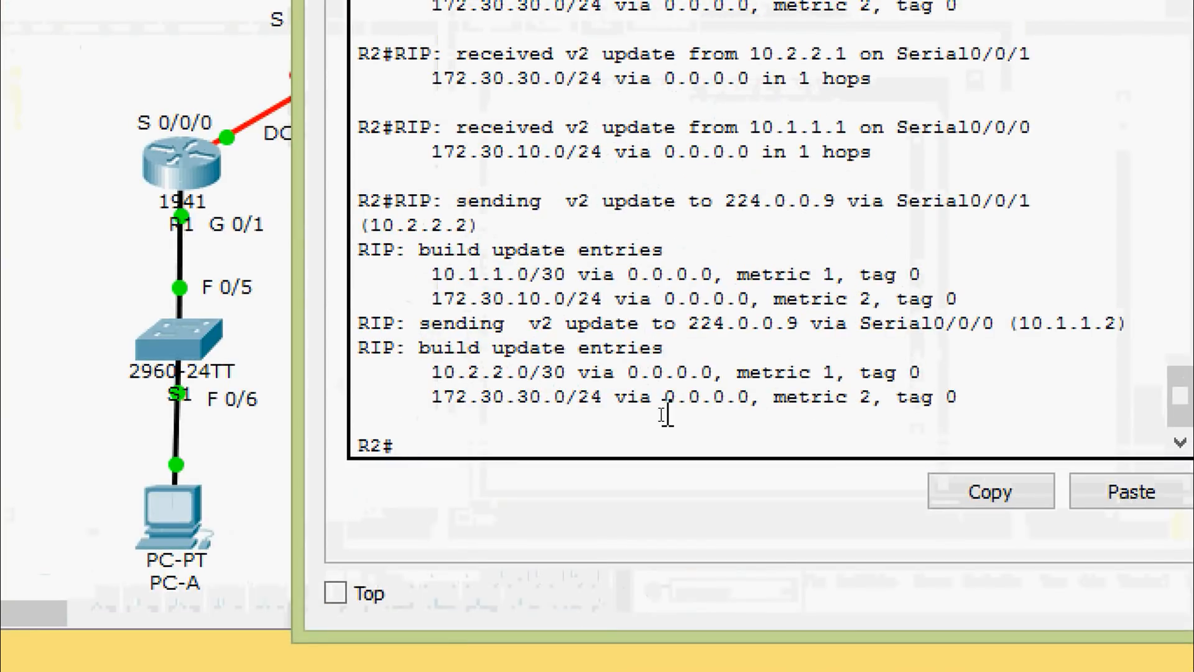
Step: Turn off all debugging on R2 with undebug all
{"action": "type", "text": "unde"}
{"action": "key", "text": "Tab"}
{"action": "type", "text": "all"}
{"action": "key", "text": "Return"}
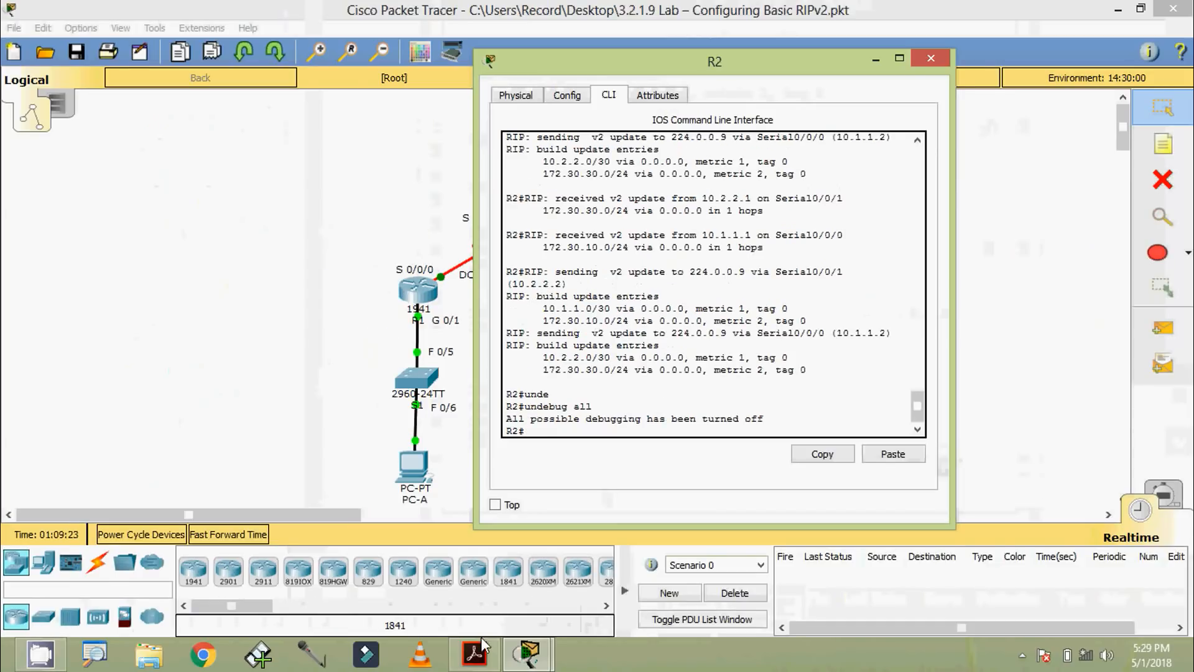
Step: Check the lab PDF's question on R3's RIP updates, and highlight the 172.30.30.0/24 route received on Serial0/0/1 in R2's debug output
{"action": "left_click", "coordinate": [479, 654]}
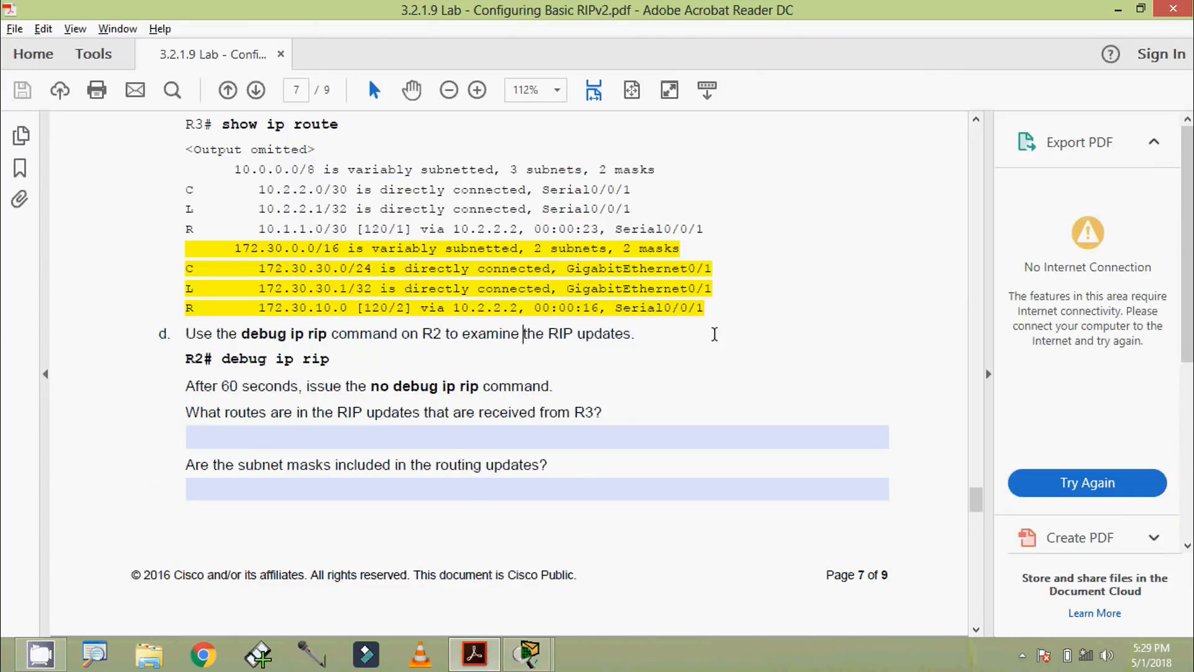
{"action": "mouse_move", "coordinate": [527, 653]}
{"action": "left_click", "coordinate": [624, 591]}
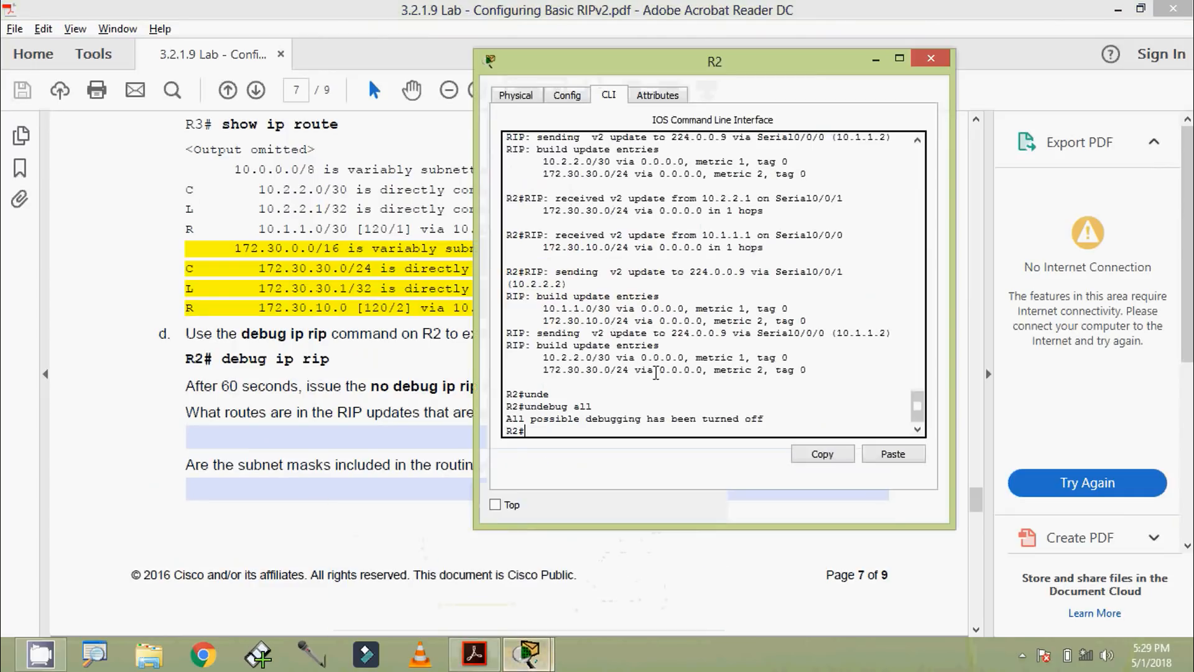
{"action": "left_click_drag", "start_coordinate": [665, 69], "coordinate": [684, 64]}
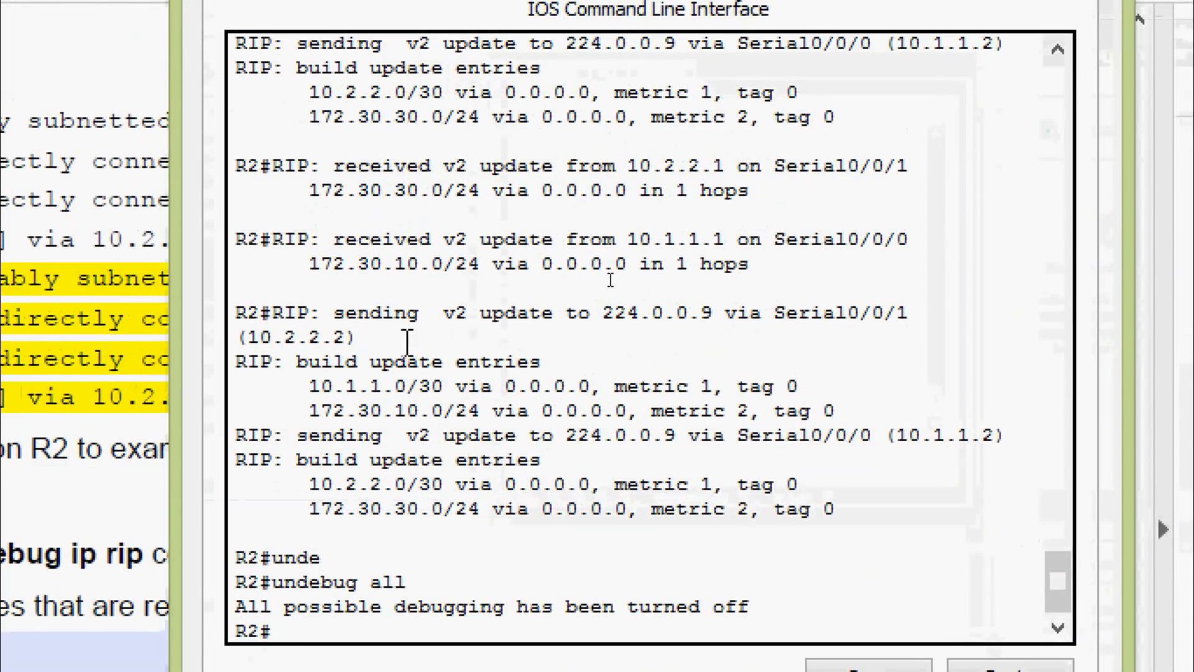
{"action": "scroll", "coordinate": [416, 298], "scroll_direction": "up", "scroll_amount": 2}
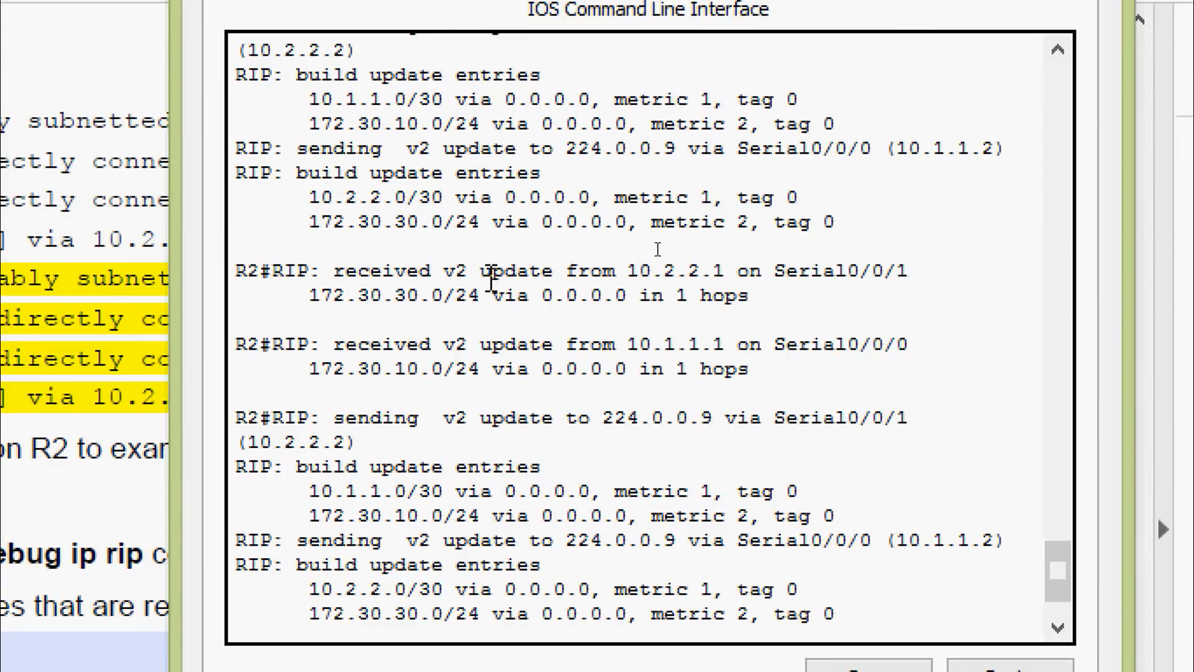
{"action": "left_click_drag", "start_coordinate": [763, 272], "coordinate": [917, 274]}
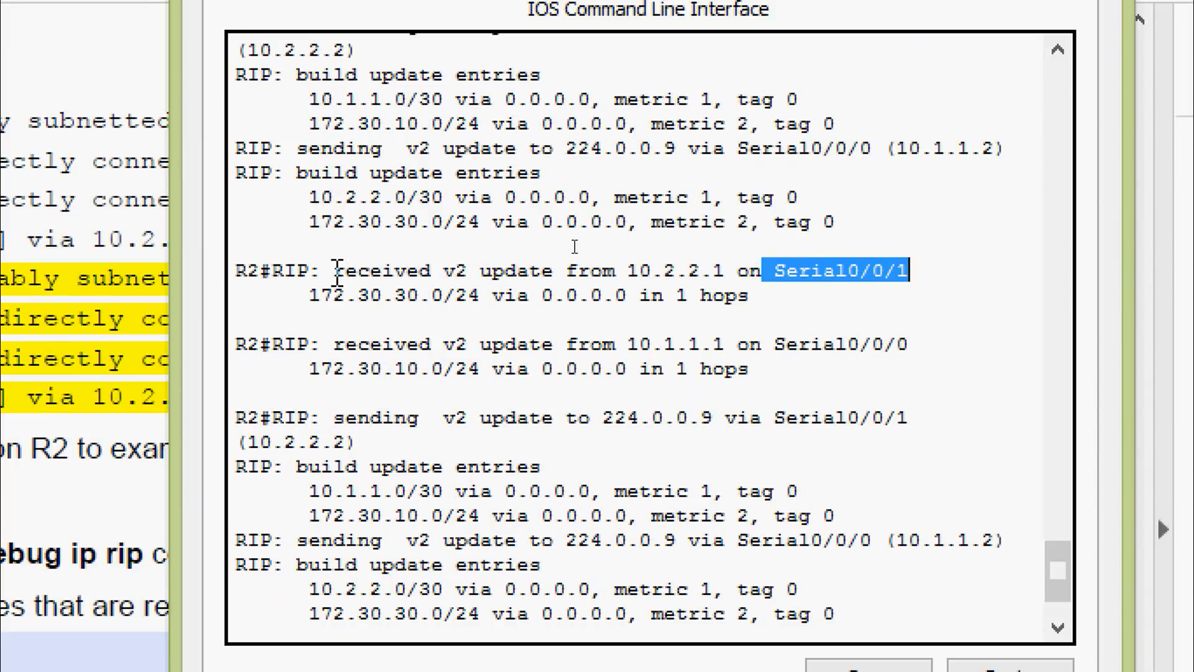
{"action": "left_click_drag", "start_coordinate": [309, 294], "coordinate": [764, 309]}
{"action": "left_click", "coordinate": [763, 309]}
{"action": "left_click_drag", "start_coordinate": [299, 294], "coordinate": [492, 295]}
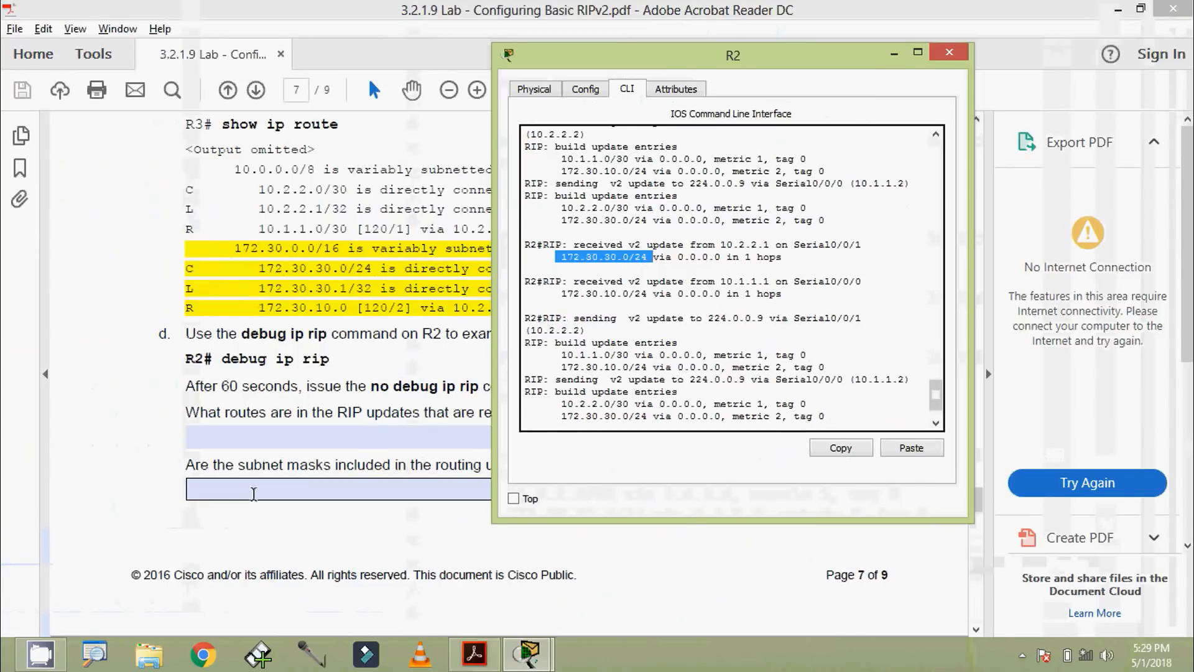
Step: Read the PDF's question about subnet masks in routing updates, and highlight the prefix length of 172.30.30.0/24 in R2's debug output
{"action": "left_click", "coordinate": [239, 471]}
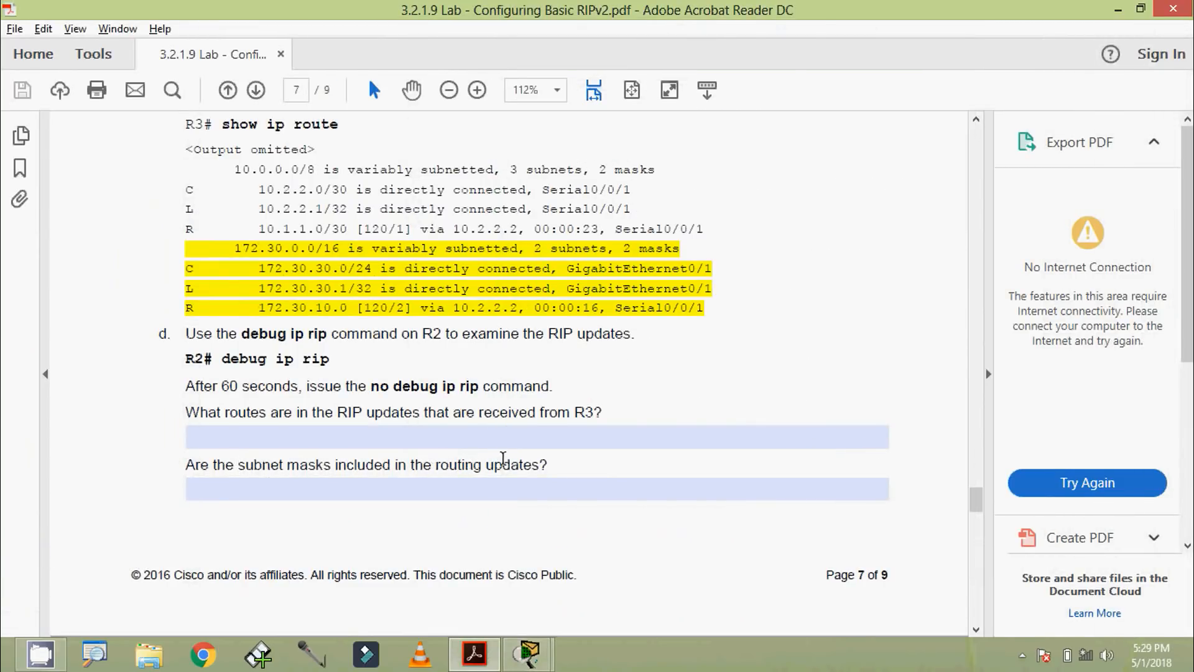
{"action": "mouse_move", "coordinate": [527, 653]}
{"action": "left_click", "coordinate": [588, 544]}
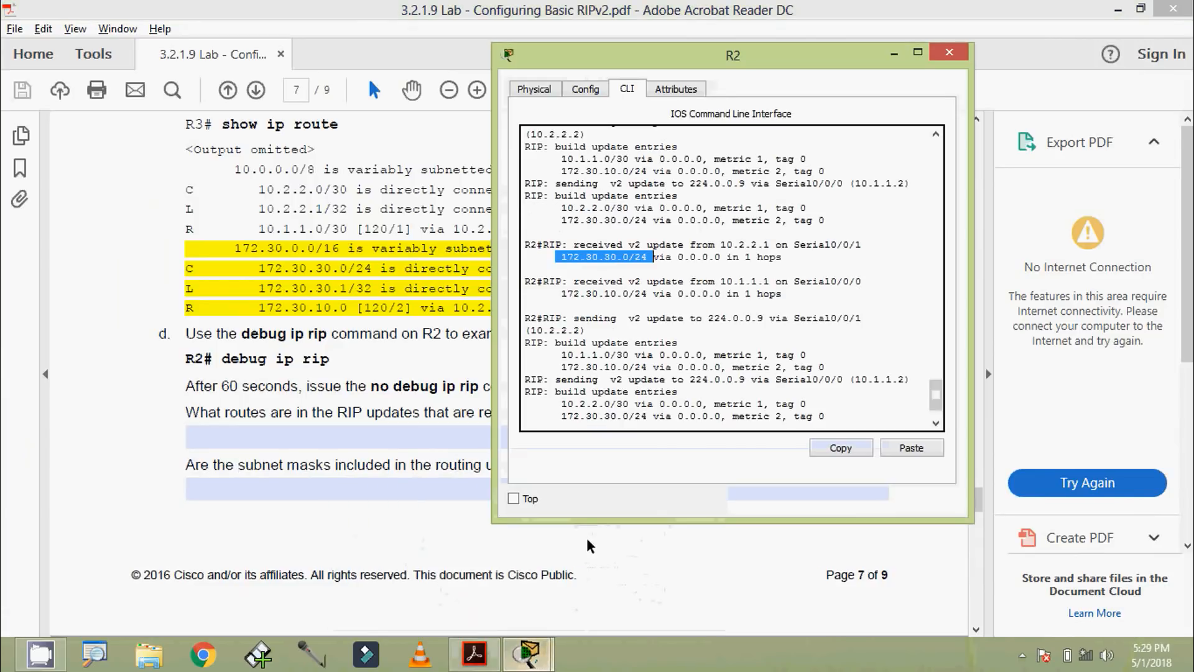
{"action": "left_click_drag", "start_coordinate": [647, 260], "coordinate": [634, 261]}
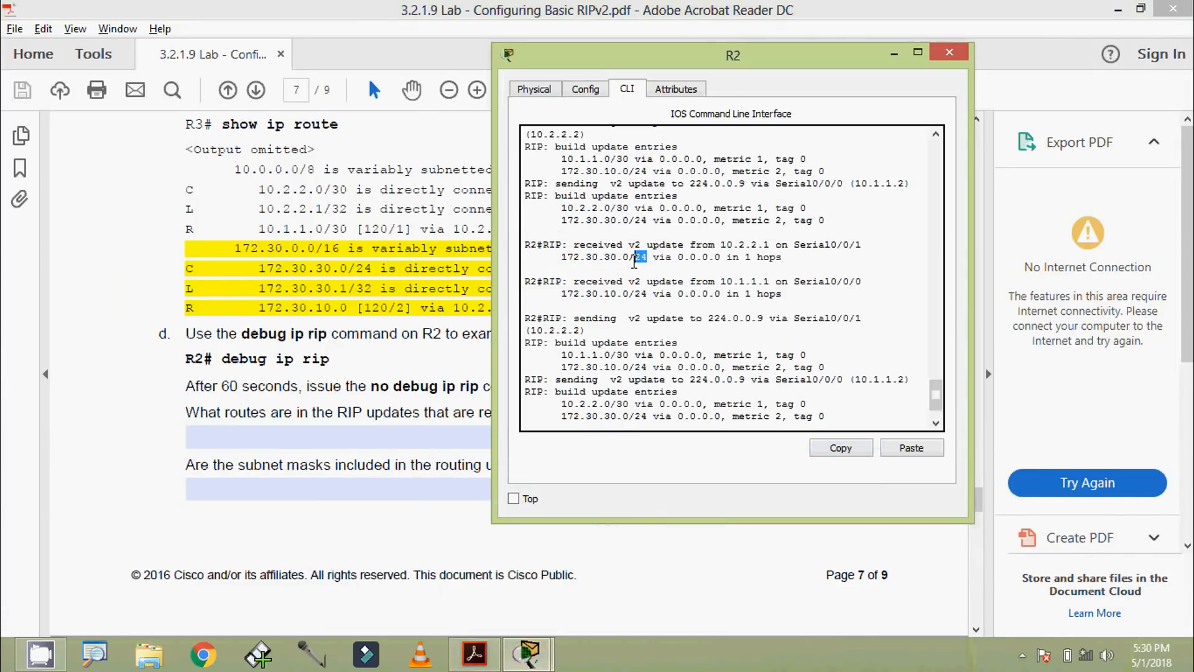
{"action": "left_click", "coordinate": [630, 269]}
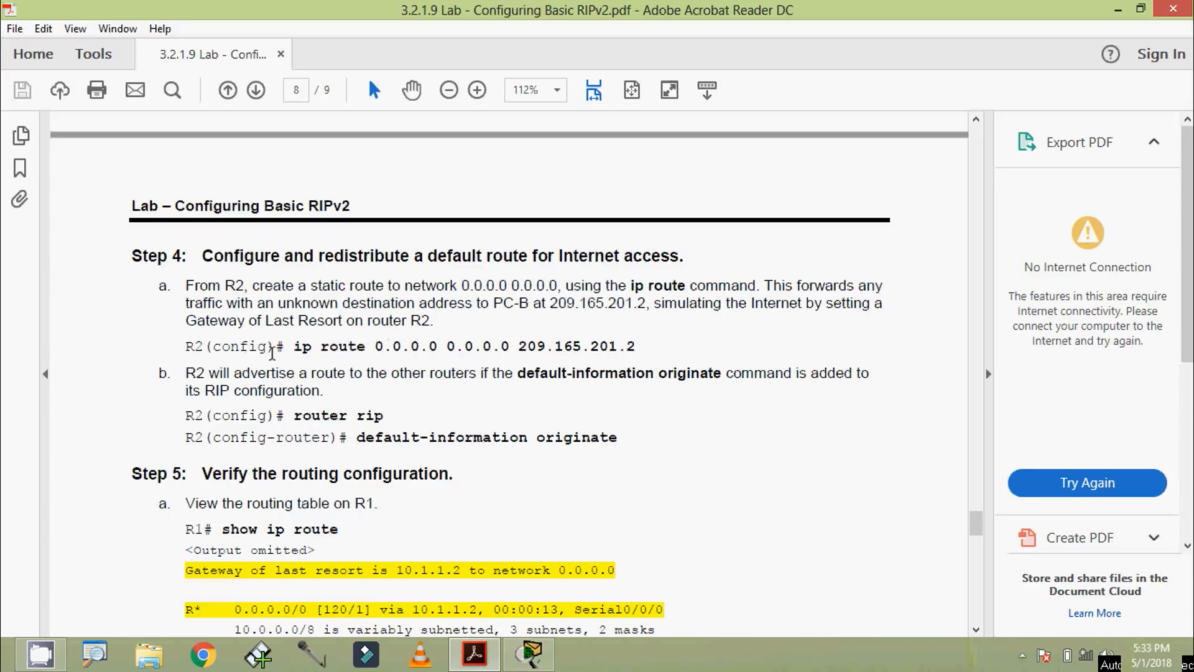
Step: Examine the default static route command for R2 in Step 4 of the lab PDF, highlighting the command and its configuration prompt
{"action": "left_click_drag", "start_coordinate": [294, 352], "coordinate": [634, 347]}
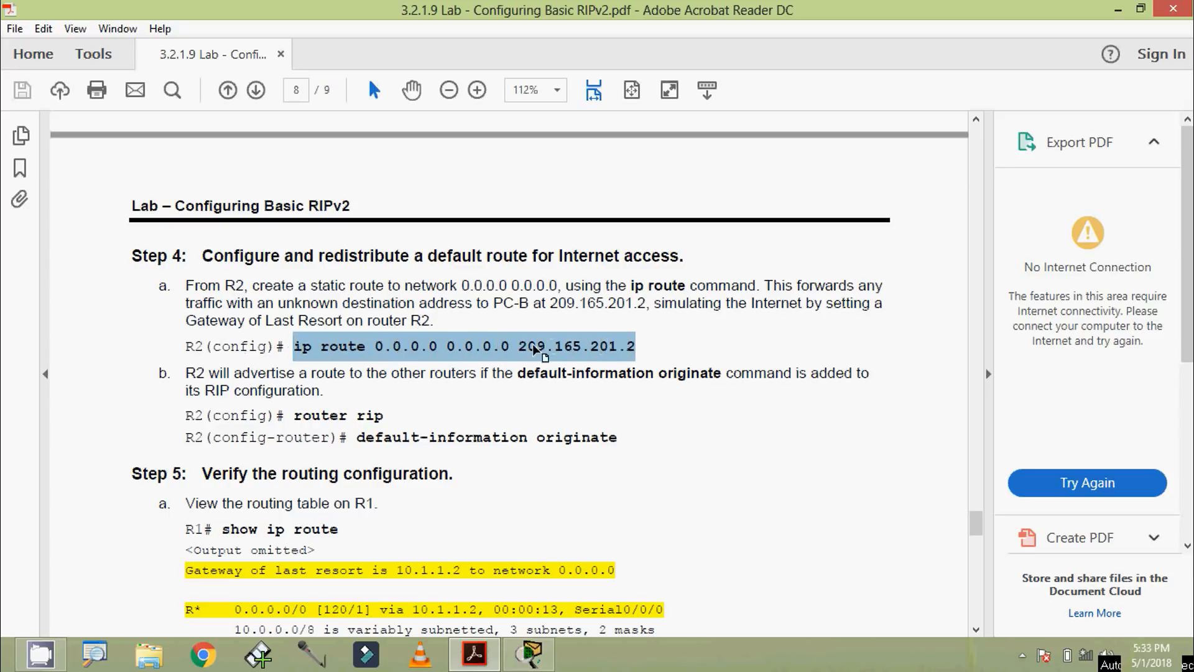
{"action": "left_click", "coordinate": [199, 346]}
{"action": "left_click_drag", "start_coordinate": [186, 346], "coordinate": [293, 347]}
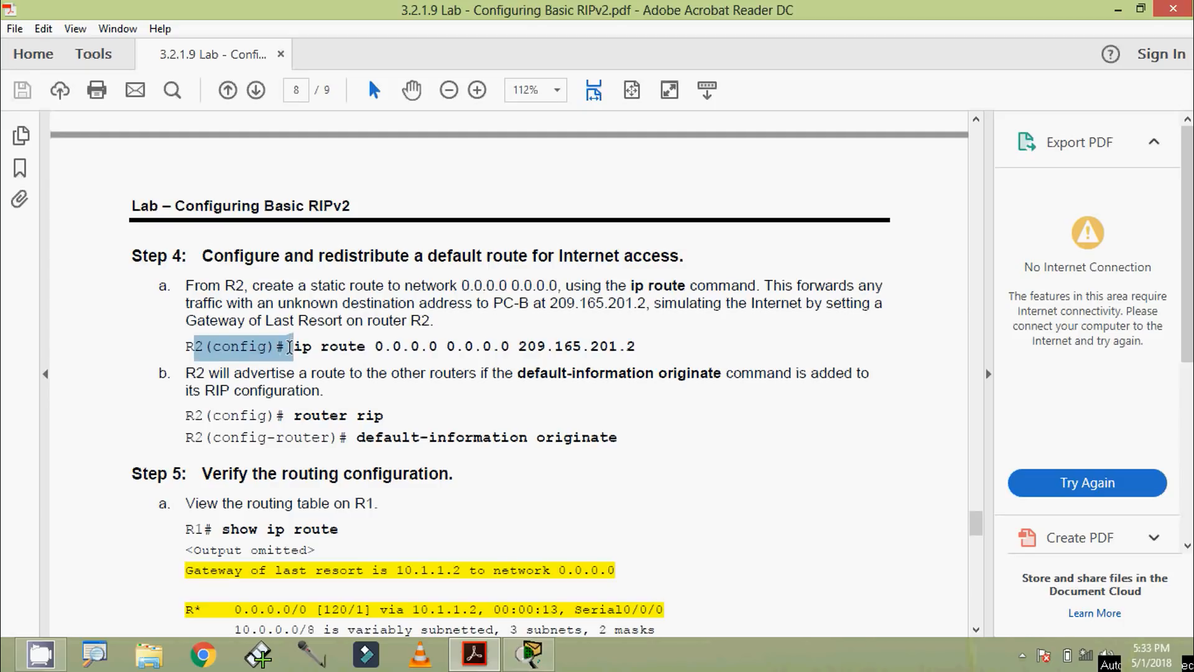
{"action": "left_click", "coordinate": [289, 347]}
Step: Switch back to Packet Tracer, open R2's CLI, and enter global configuration mode with configure terminal
{"action": "key", "text": "alt+Tab"}
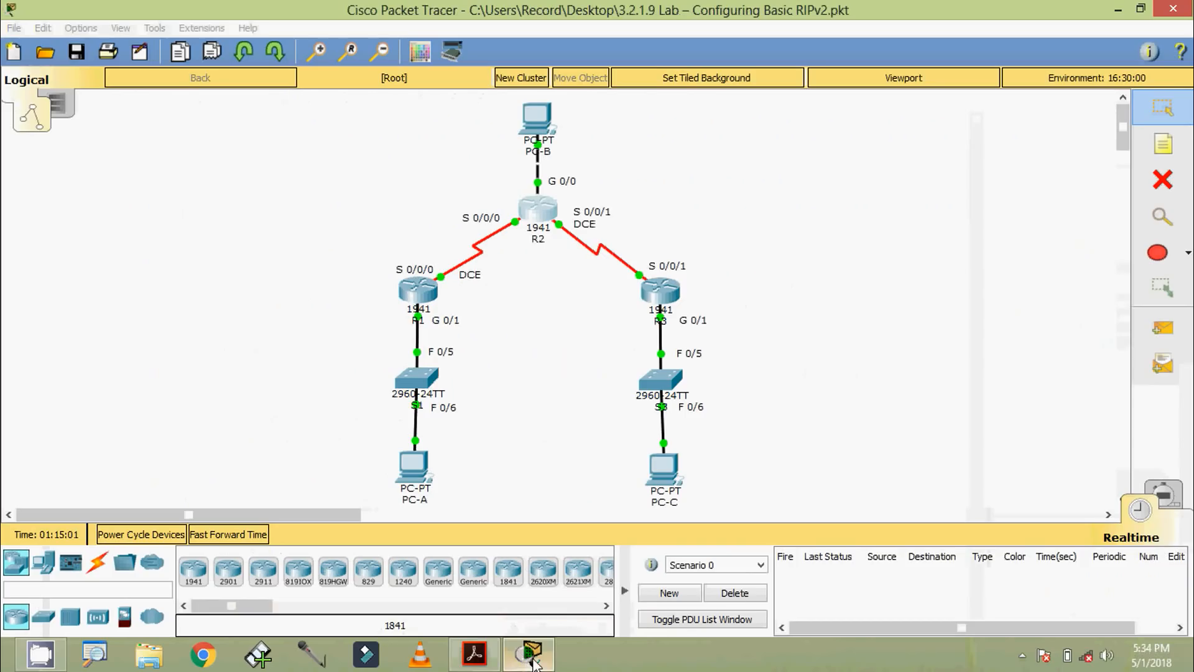
{"action": "left_click", "coordinate": [537, 211]}
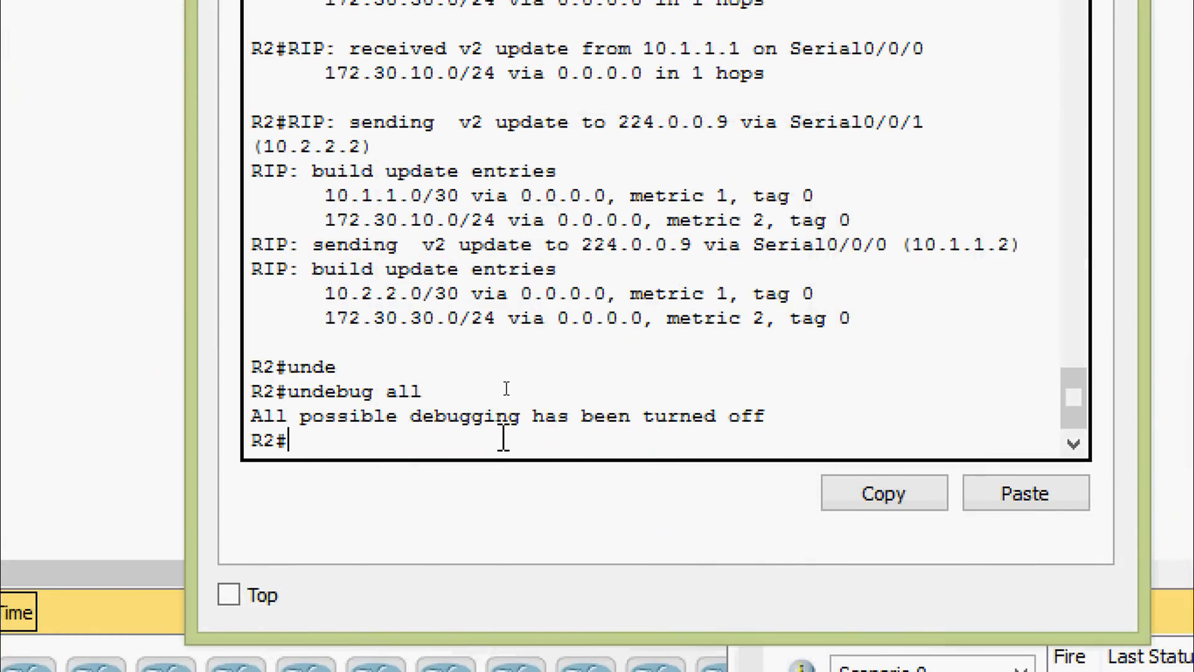
{"action": "key", "text": "Return"}
{"action": "type", "text": "conf"}
{"action": "key", "text": "Tab"}
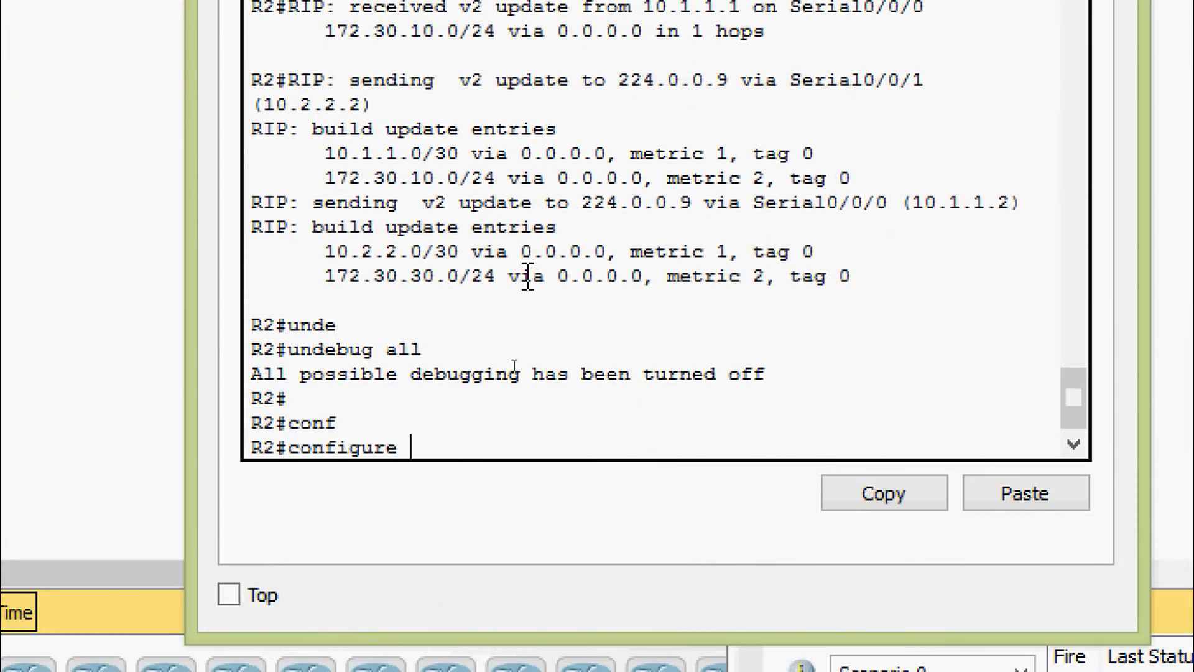
{"action": "type", "text": "terminal"}
{"action": "key", "text": "Return"}
{"action": "key", "text": "Return"}
Step: Configure R2's default static route with ip route 0.0.0.0 0.0.0.0 209.165.201.2, checking the command's options with inline help
{"action": "type", "text": "ip rou"}
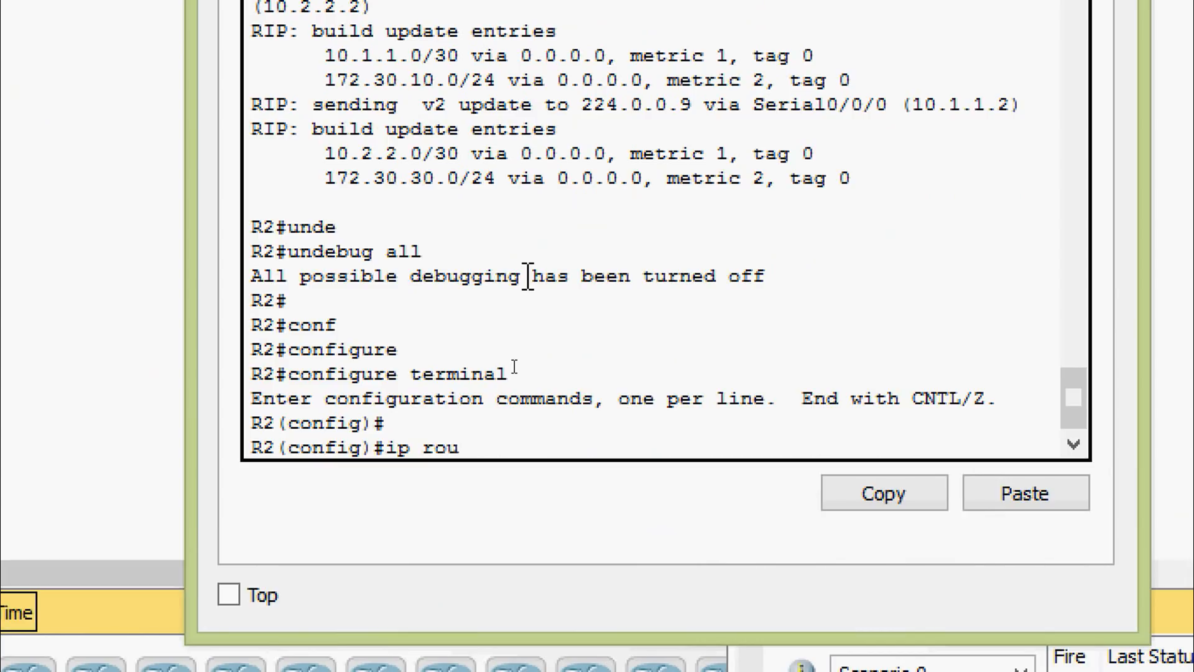
{"action": "key", "text": "Tab"}
{"action": "type", "text": "te ?"}
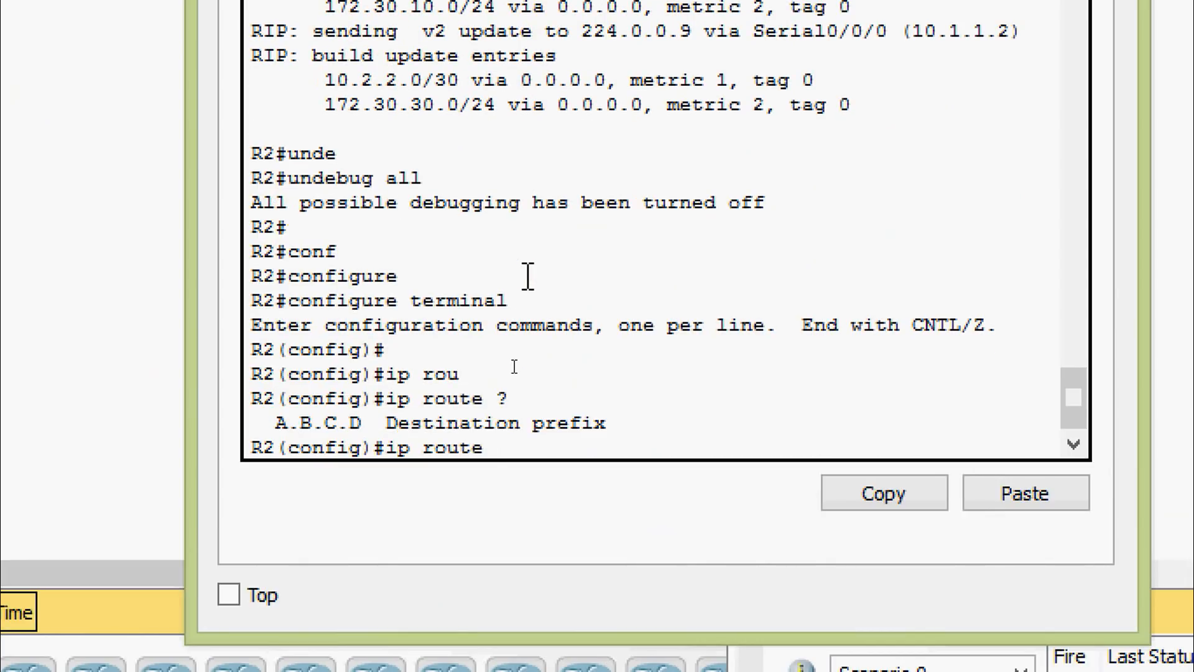
{"action": "type", "text": "0.0.0.0 0.0.0."}
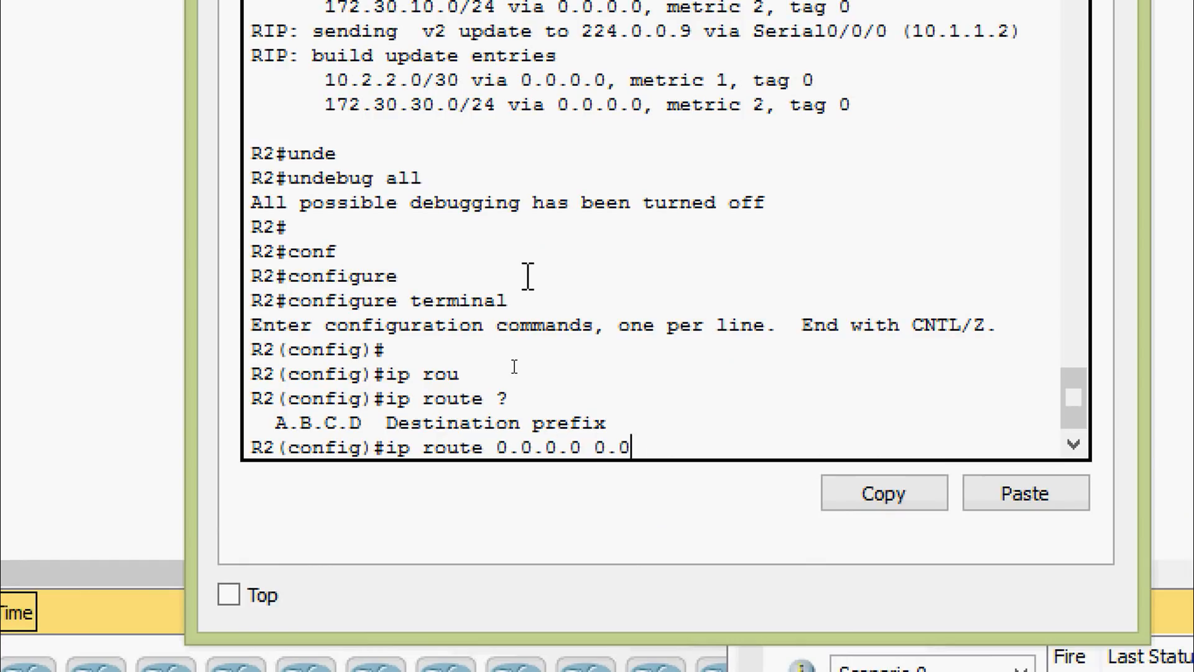
{"action": "type", "text": "0 ?"}
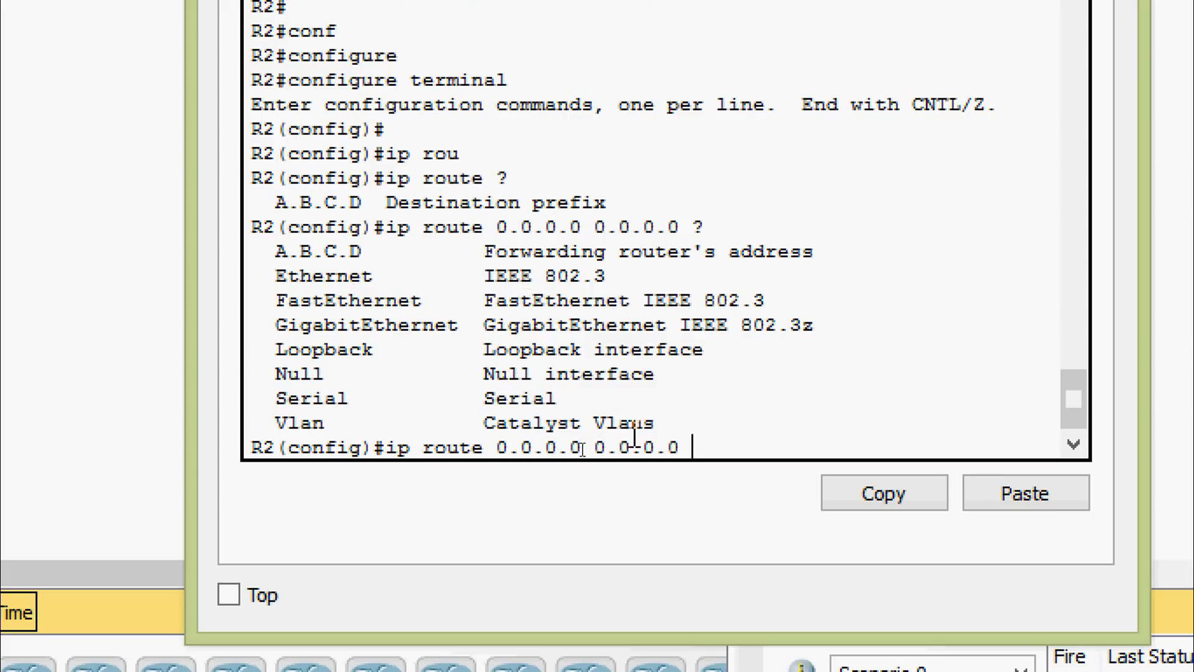
{"action": "right_click", "coordinate": [704, 440]}
{"action": "left_click", "coordinate": [786, 501]}
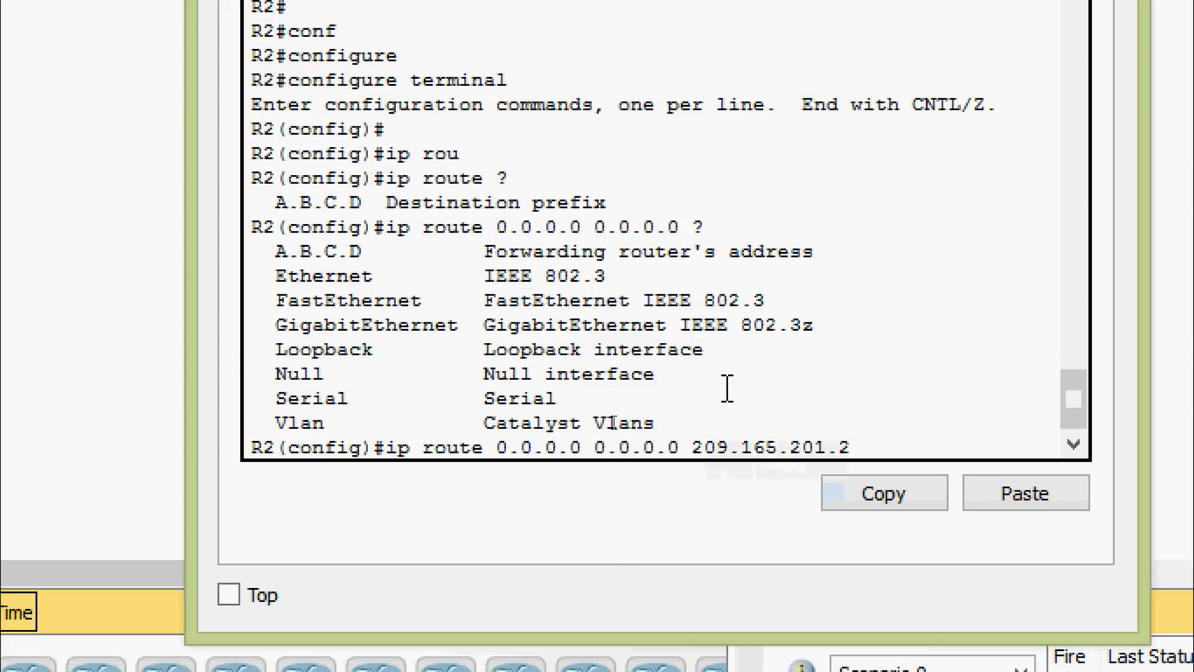
{"action": "key", "text": "Return"}
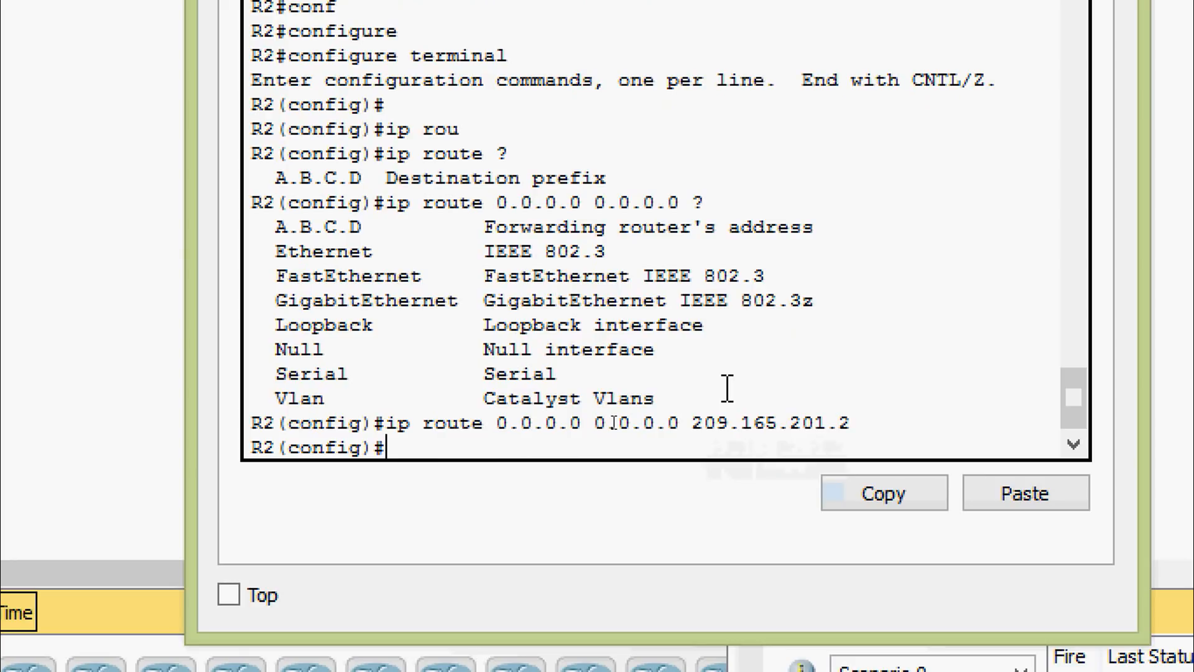
{"action": "key", "text": "Return"}
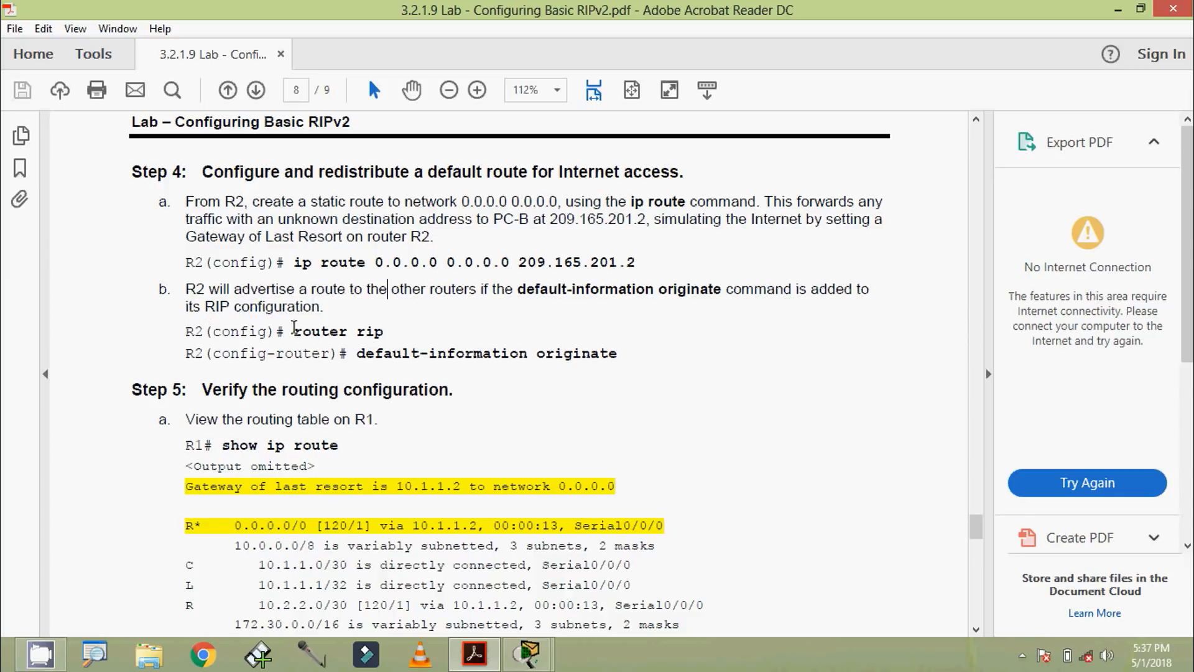
Step: Highlight the router rip command in Step 4b of the lab PDF, and return to R2's CLI in Packet Tracer
{"action": "left_click_drag", "start_coordinate": [291, 334], "coordinate": [385, 335]}
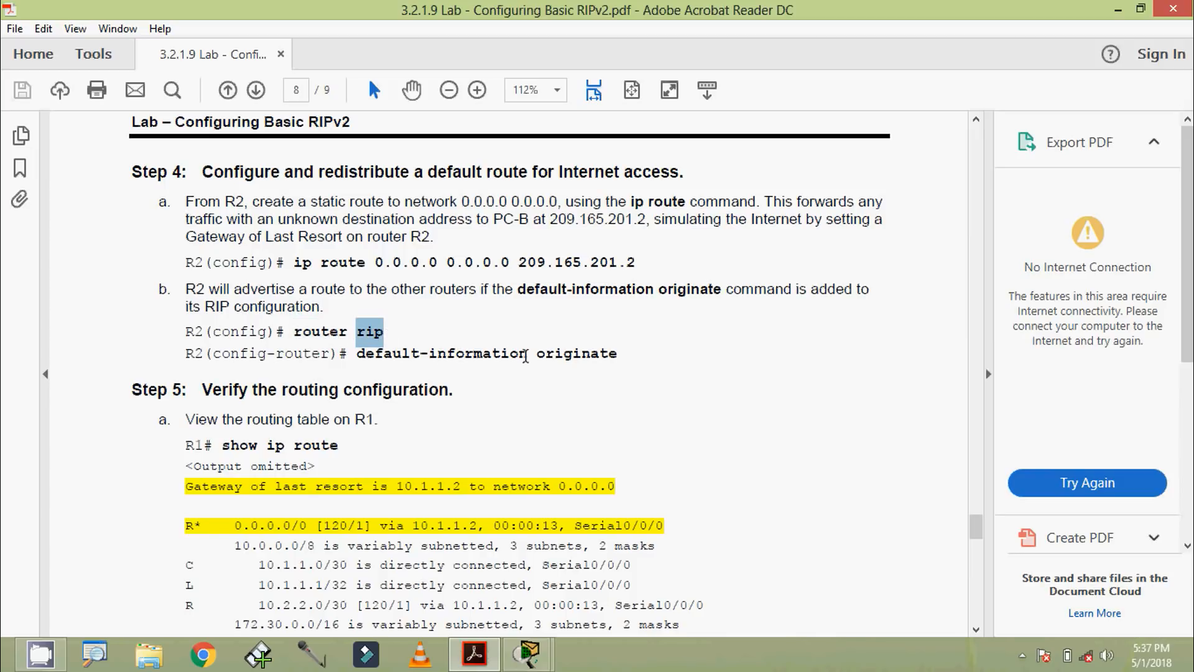
{"action": "left_click", "coordinate": [584, 358]}
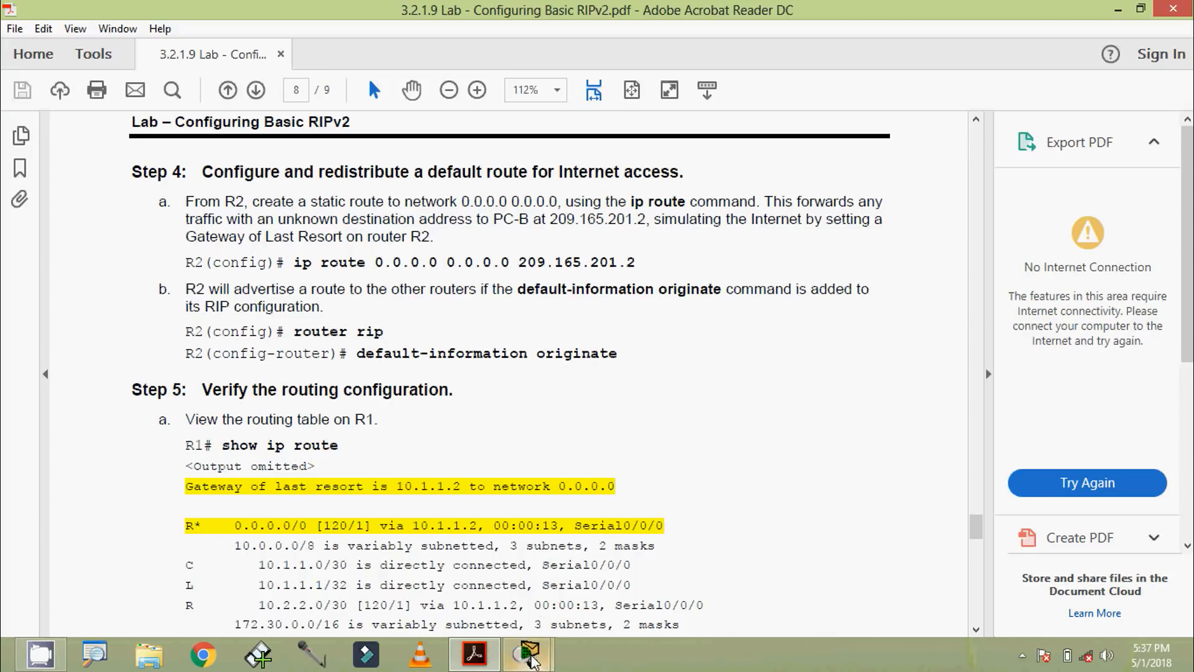
{"action": "mouse_move", "coordinate": [528, 657]}
{"action": "left_click", "coordinate": [616, 559]}
{"action": "left_click", "coordinate": [455, 452]}
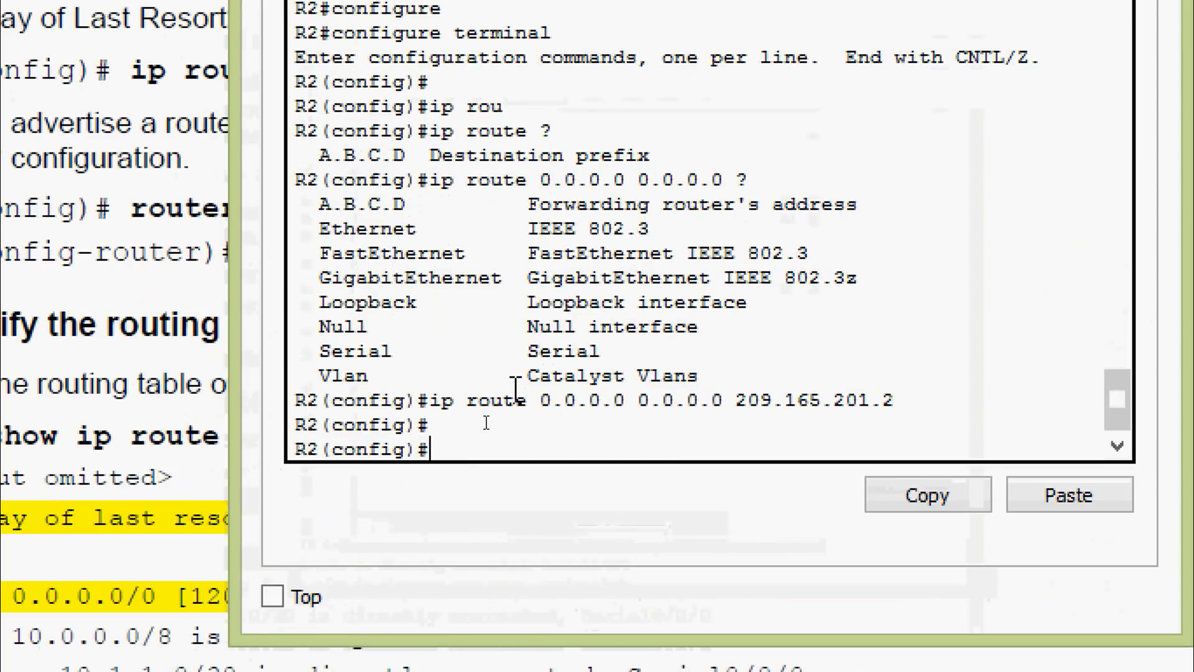
Step: Enter R2's RIP configuration with router rip and advertise the default route with default-information originate
{"action": "type", "text": "router"}
{"action": "key", "text": "Tab"}
{"action": "type", "text": "ri"}
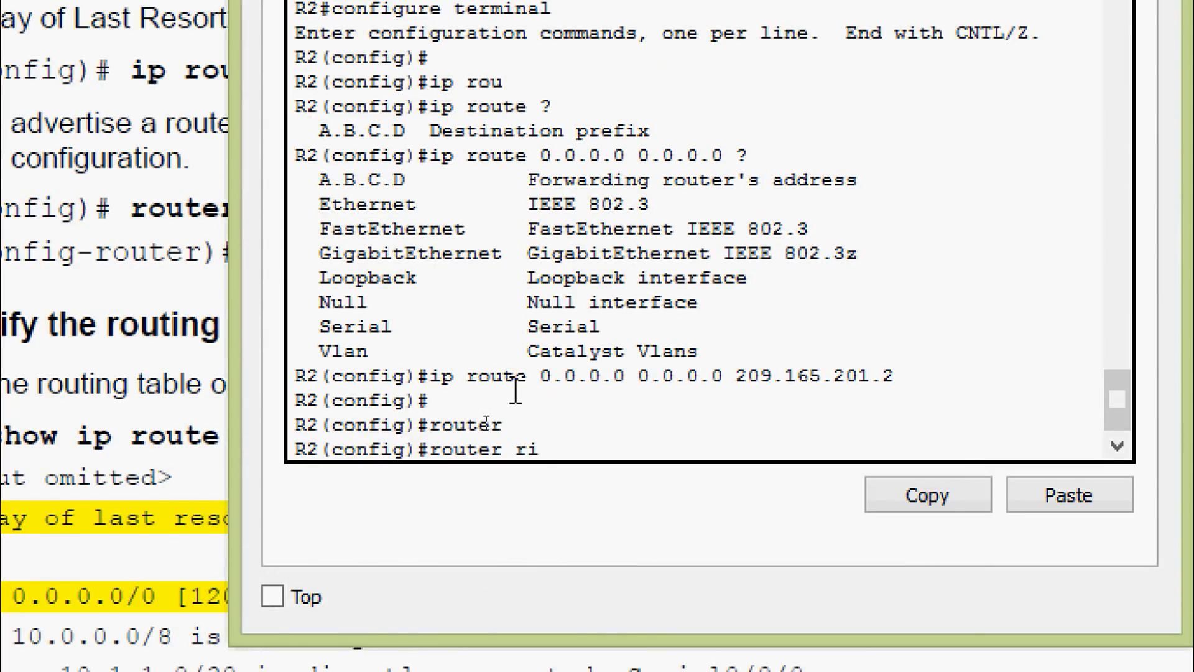
{"action": "key", "text": "Tab"}
{"action": "key", "text": "Return"}
{"action": "type", "text": "de"}
{"action": "key", "text": "Tab"}
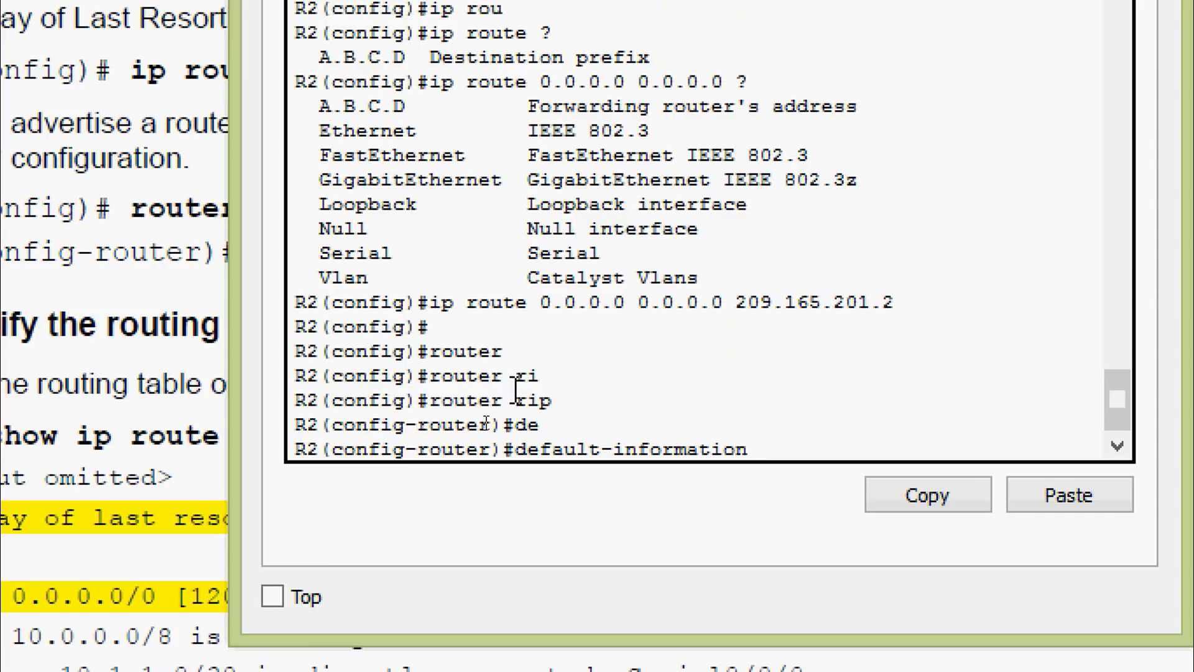
{"action": "type", "text": "ori"}
{"action": "key", "text": "Tab"}
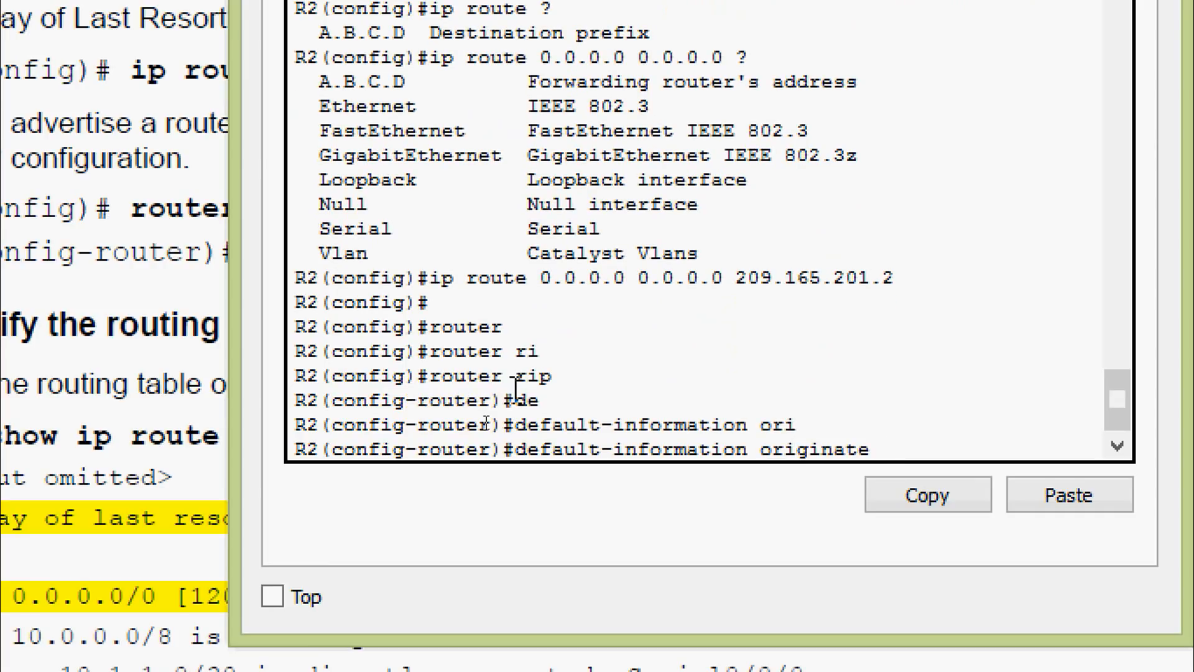
{"action": "key", "text": "Return"}
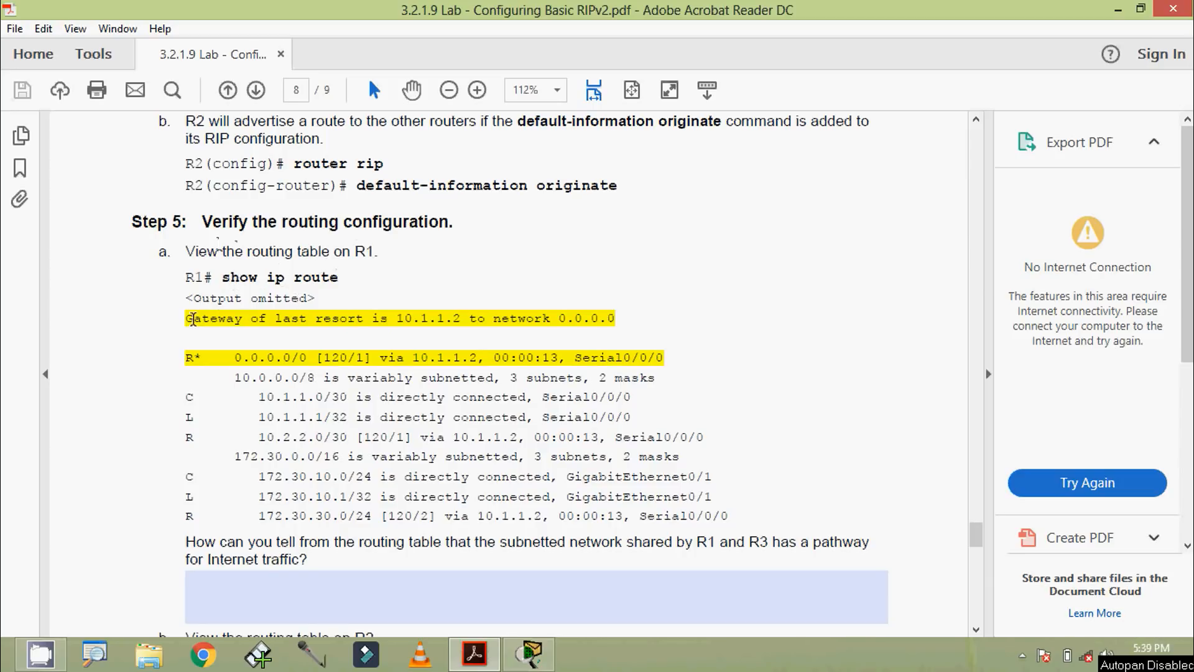
Step: Highlight the gateway of last resort line and the R* 0.0.0.0/0 route in the lab PDF's Step 5 sample output for R1
{"action": "left_click_drag", "start_coordinate": [189, 319], "coordinate": [581, 324]}
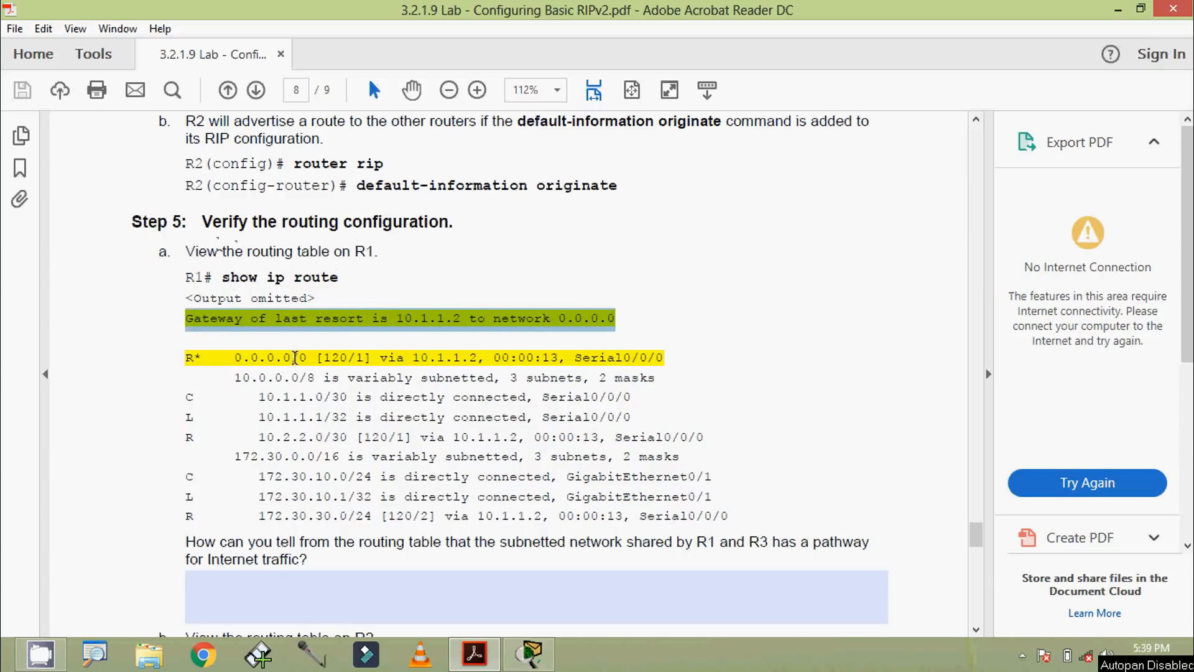
{"action": "left_click_drag", "start_coordinate": [195, 353], "coordinate": [660, 352]}
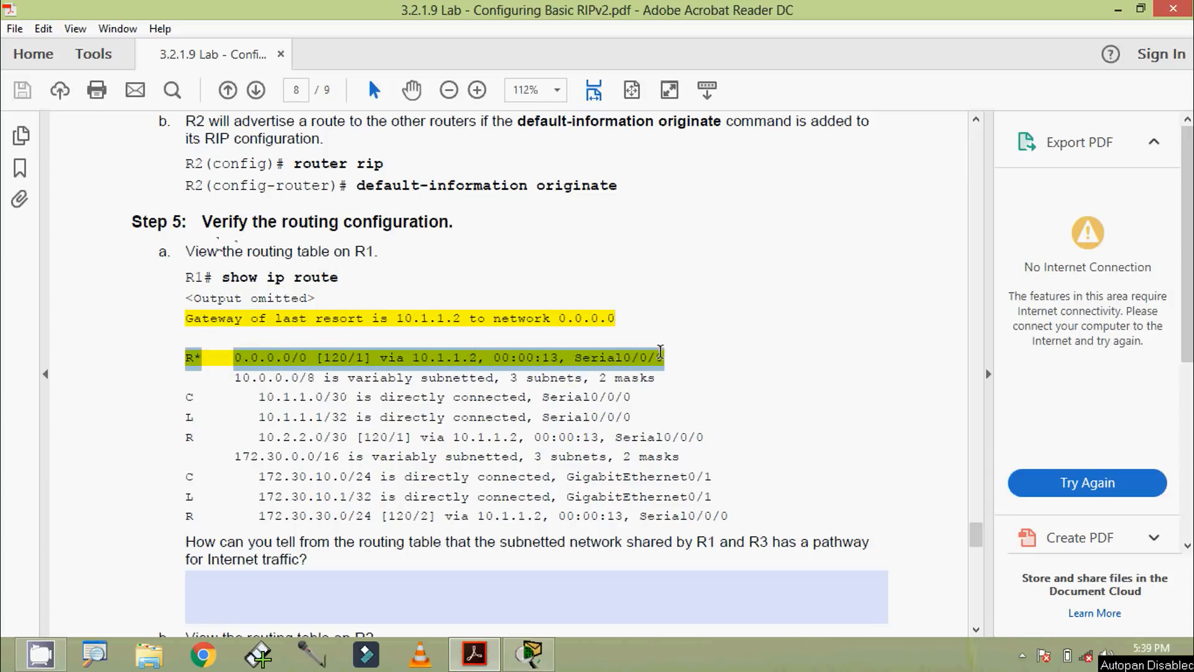
{"action": "left_click", "coordinate": [405, 358]}
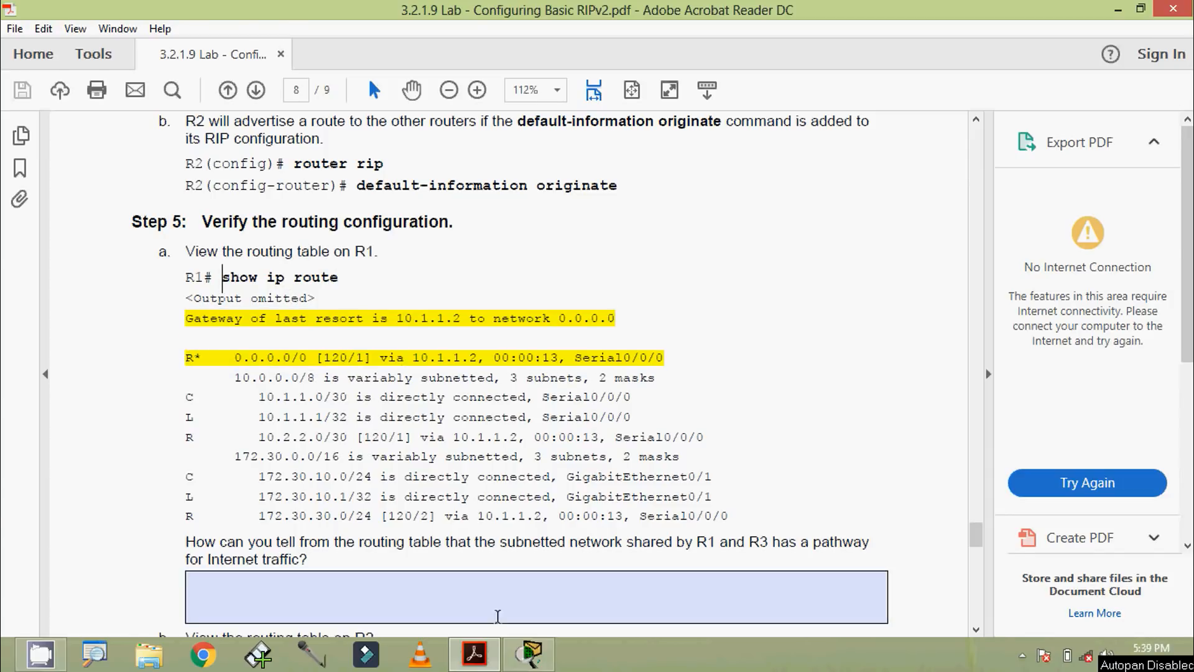
Step: Switch to Packet Tracer, open R1's CLI, and reach privileged EXEC mode by entering the console password and the enable password
{"action": "left_click", "coordinate": [528, 655]}
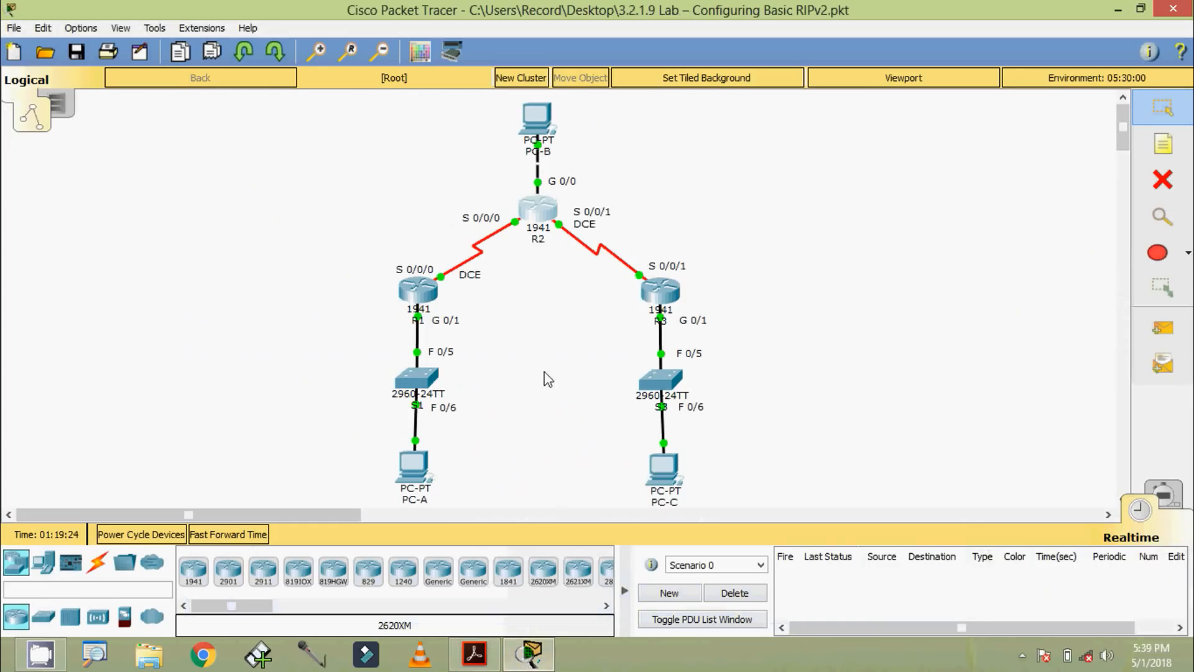
{"action": "left_click", "coordinate": [418, 299]}
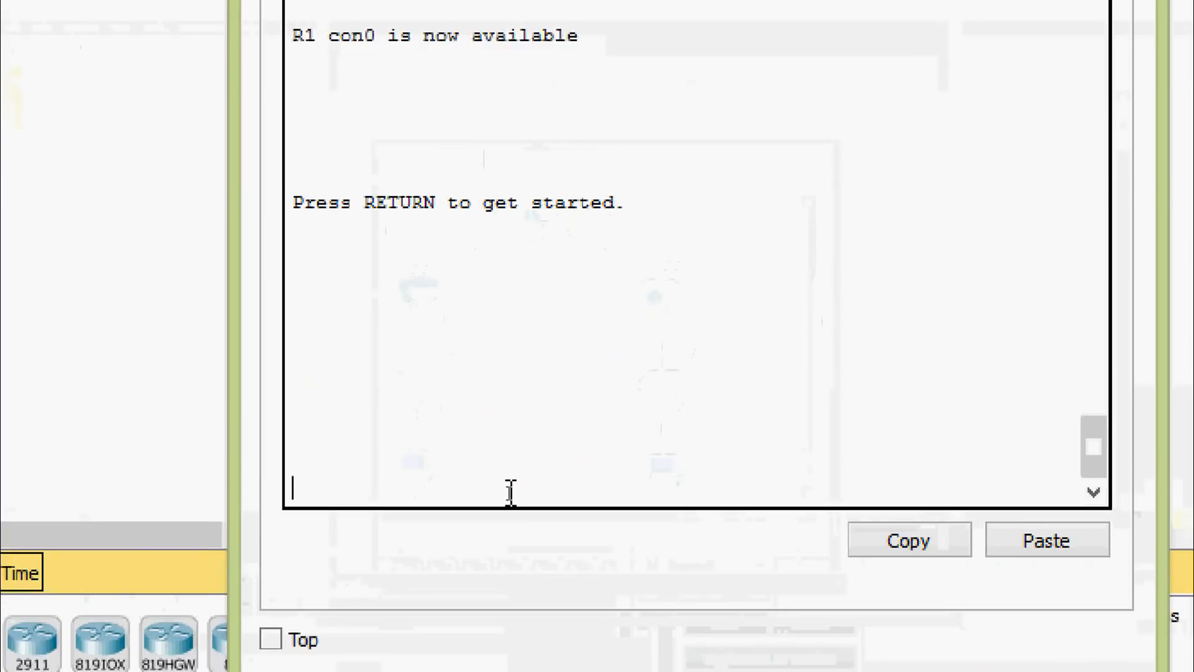
{"action": "key", "text": "Return"}
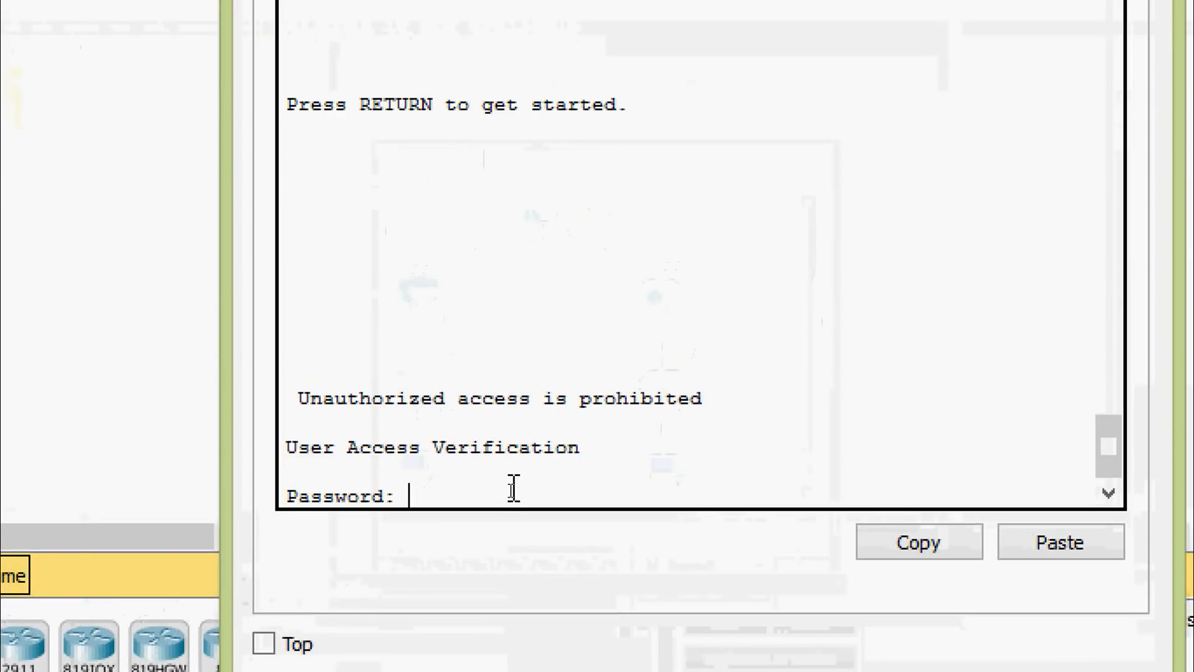
{"action": "key", "text": "Return"}
{"action": "type", "text": "ena"}
{"action": "key", "text": "Tab"}
{"action": "key", "text": "Return"}
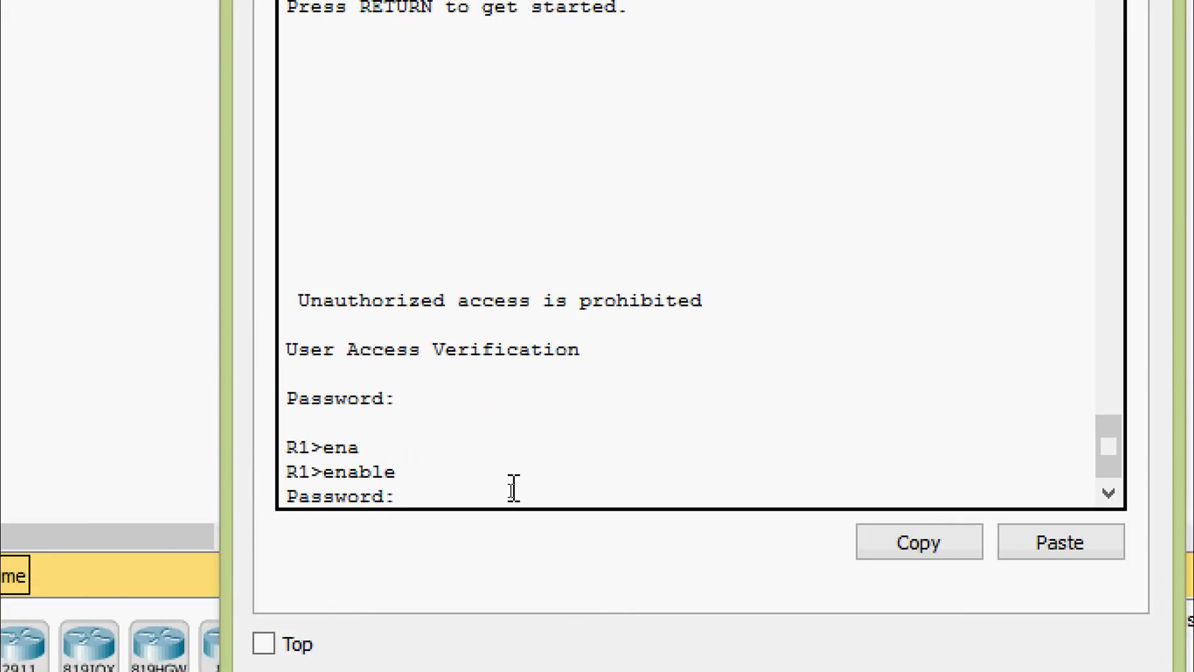
{"action": "key", "text": "Return"}
Step: Display R1's routing table with show ip route
{"action": "type", "text": "sh"}
{"action": "key", "text": "Tab"}
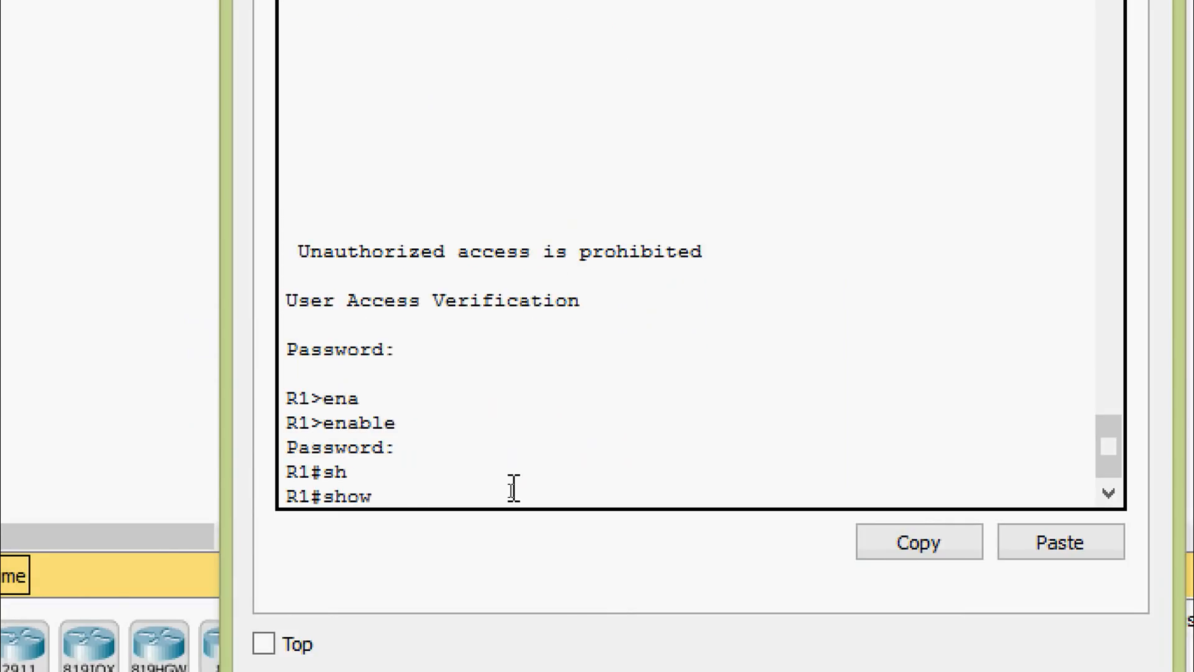
{"action": "type", "text": "ip rou"}
{"action": "key", "text": "Tab"}
{"action": "key", "text": "Return"}
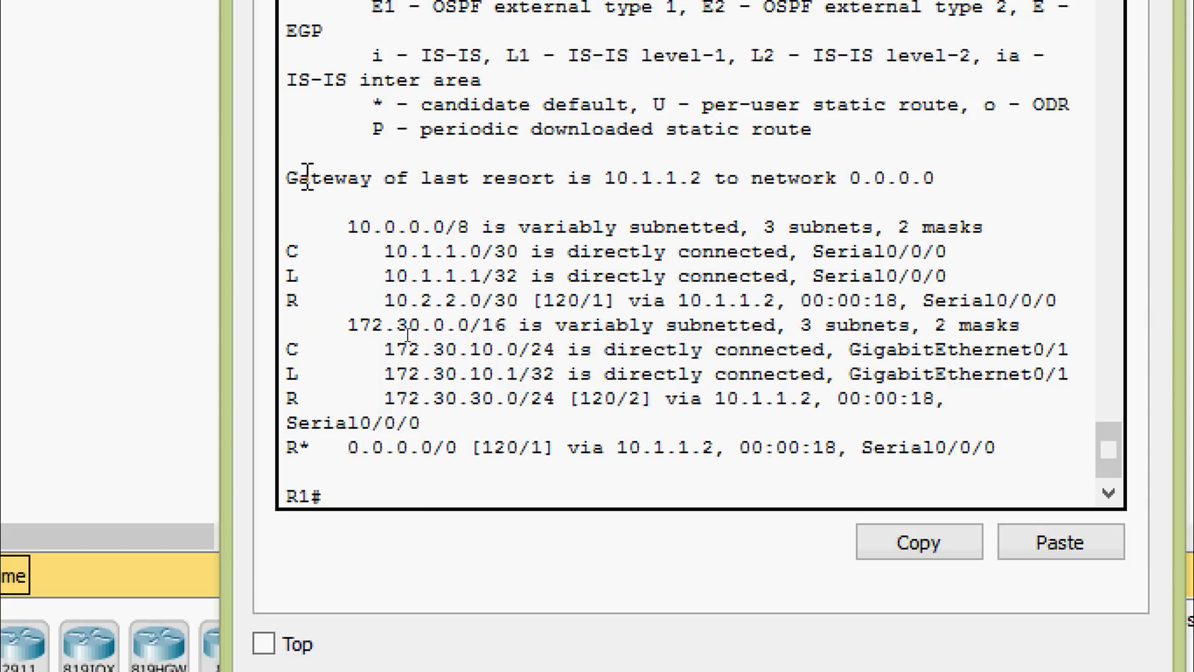
Step: Highlight the gateway of last resort line and the R* 0.0.0.0/0 default route in R1's routing table
{"action": "left_click_drag", "start_coordinate": [288, 178], "coordinate": [935, 182]}
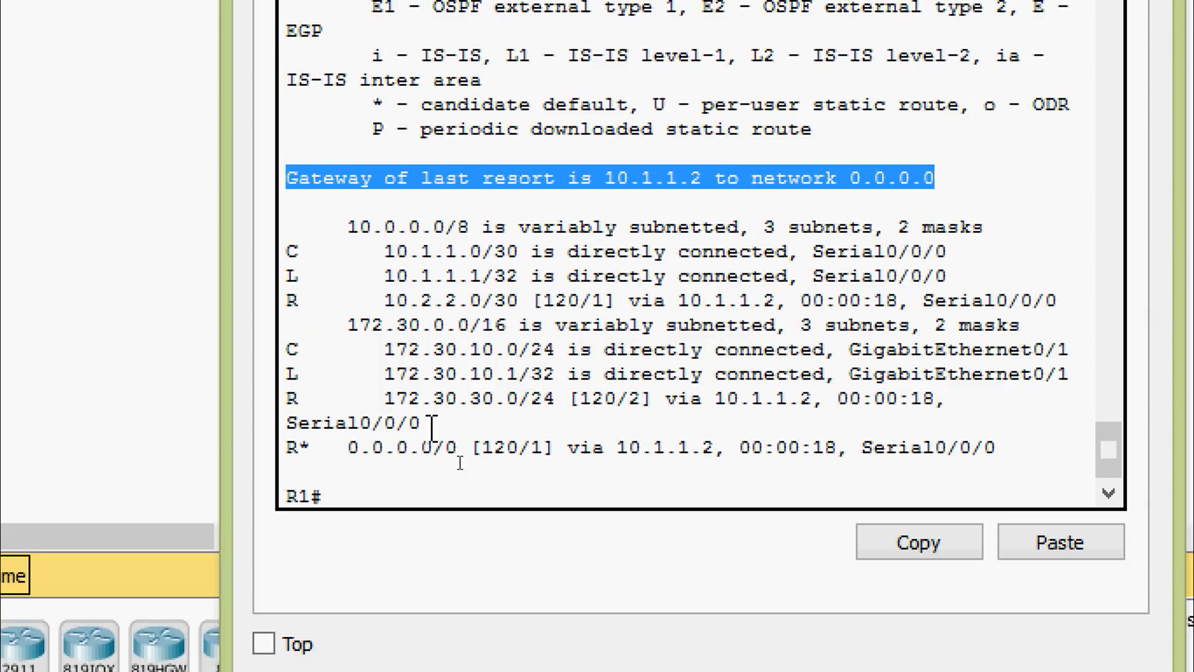
{"action": "left_click_drag", "start_coordinate": [290, 446], "coordinate": [1011, 455]}
{"action": "left_click", "coordinate": [1016, 453]}
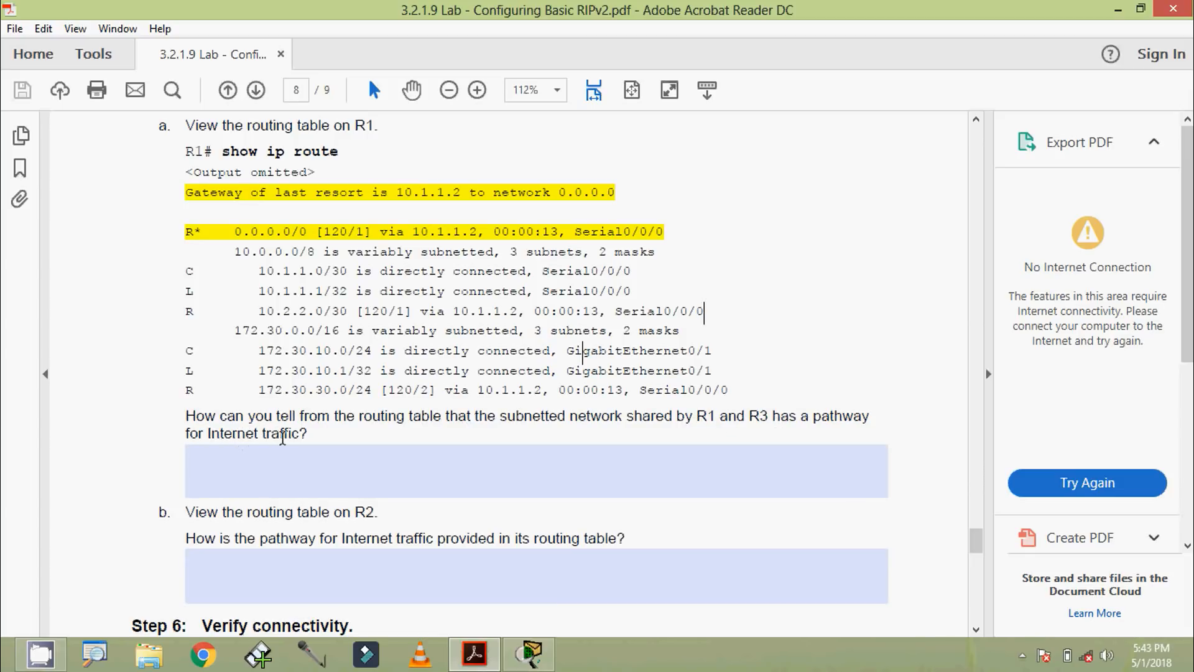
Step: Switch from the lab PDF back to Packet Tracer, reopen R1's CLI, and highlight its R* default route again
{"action": "left_click", "coordinate": [530, 653]}
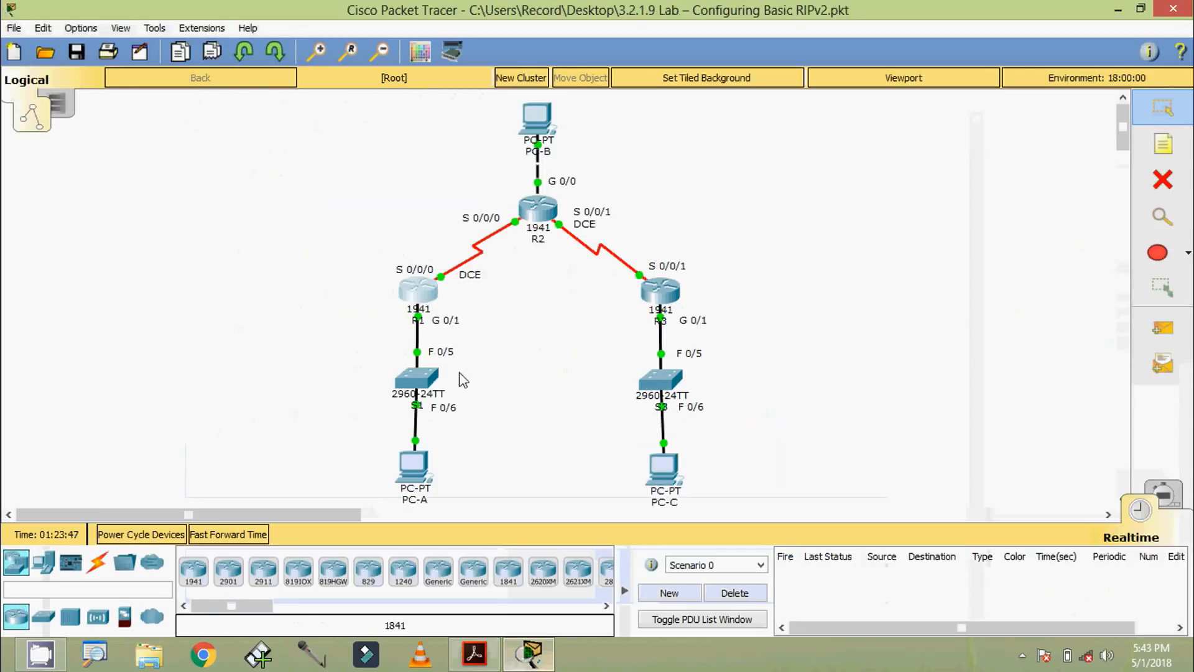
{"action": "left_click", "coordinate": [420, 297]}
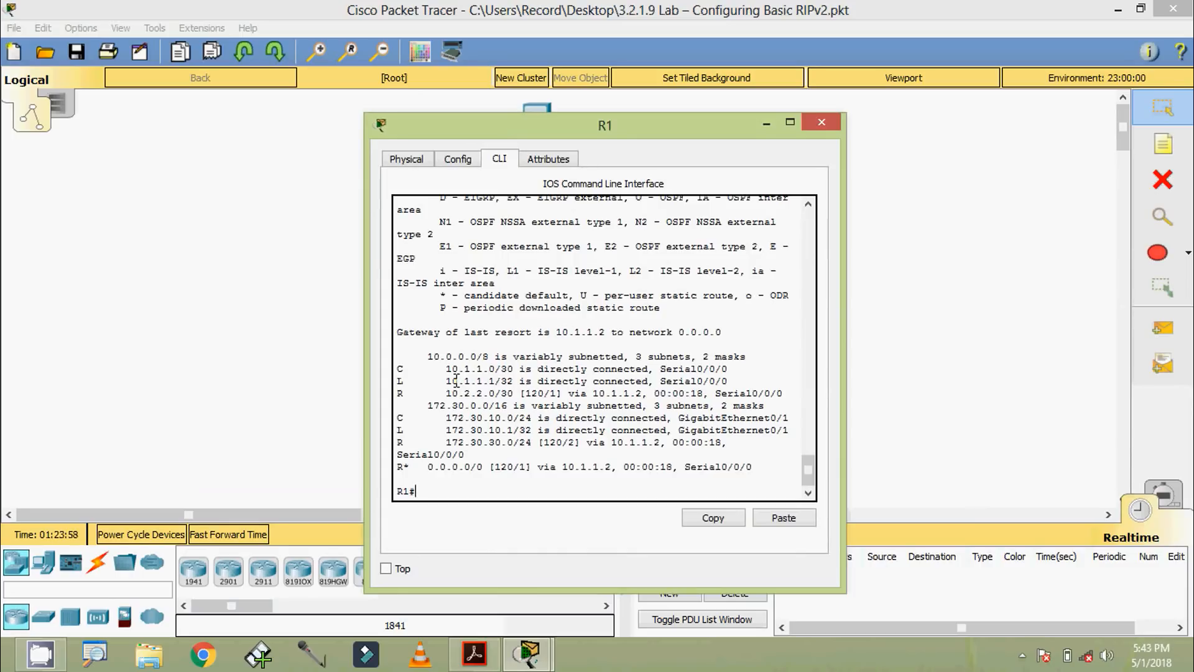
{"action": "left_click_drag", "start_coordinate": [395, 470], "coordinate": [734, 473]}
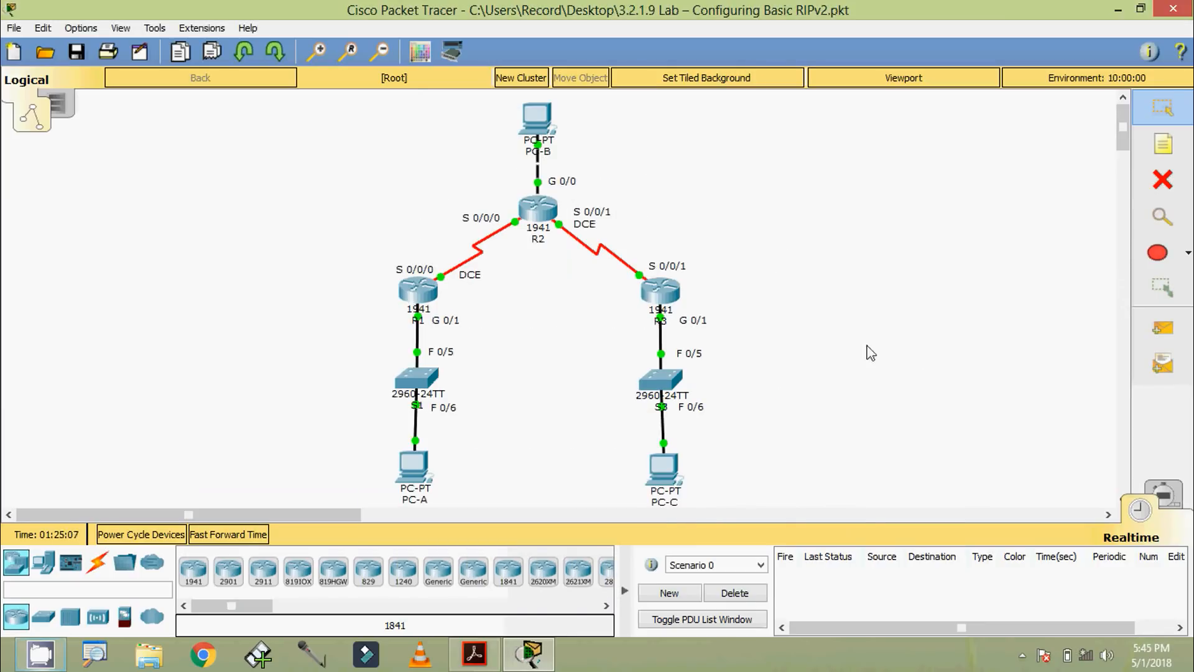
Step: Open R3's CLI and highlight the R* 0.0.0.0/0 default route in its routing table
{"action": "left_click", "coordinate": [661, 297]}
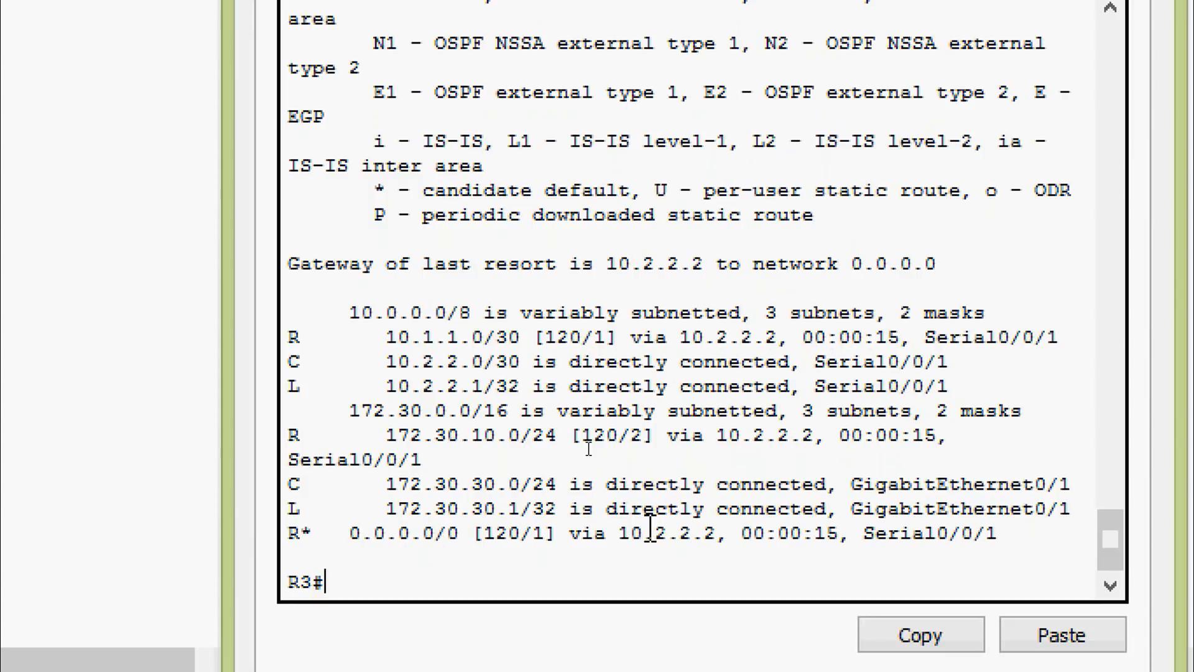
{"action": "left_click_drag", "start_coordinate": [631, 533], "coordinate": [273, 533]}
{"action": "left_click", "coordinate": [366, 510]}
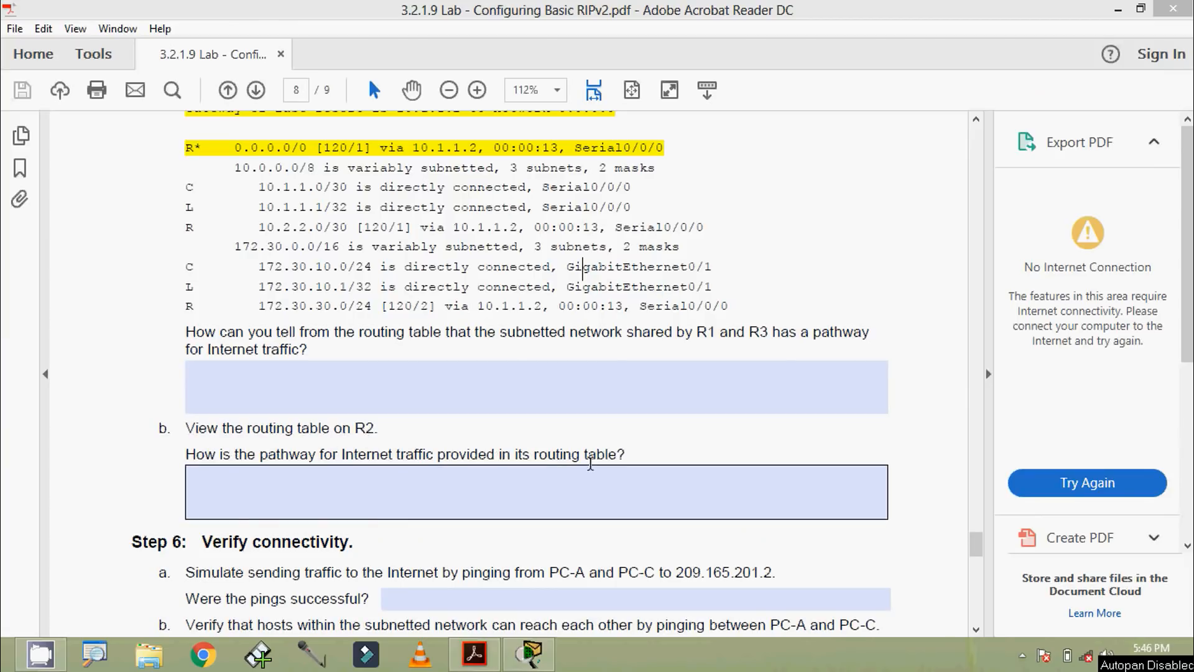
Step: Switch from the lab PDF to Packet Tracer, open R2's CLI, and leave router configuration for privileged EXEC mode
{"action": "left_click", "coordinate": [530, 653]}
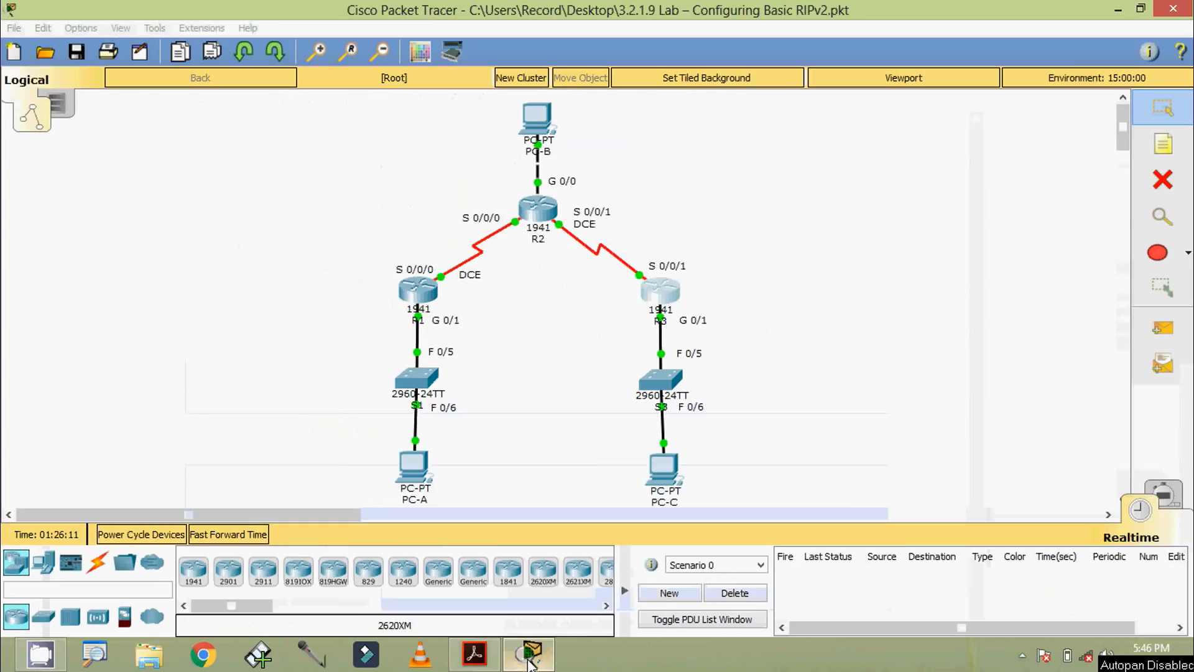
{"action": "left_click", "coordinate": [545, 219]}
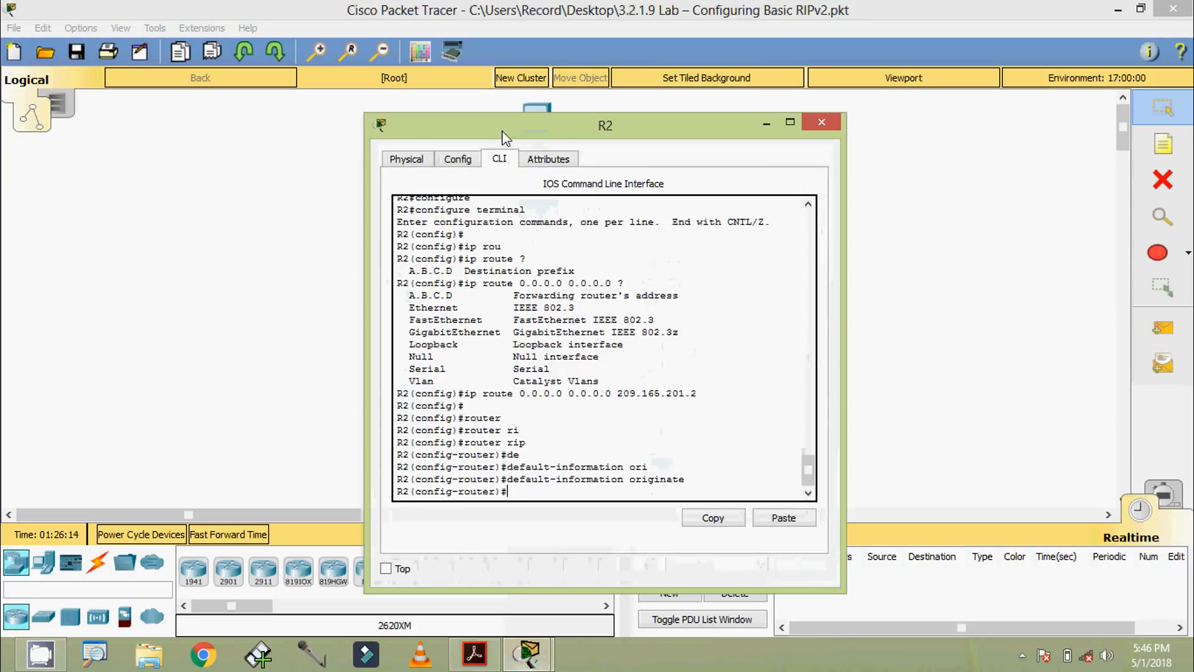
{"action": "left_click_drag", "start_coordinate": [506, 133], "coordinate": [515, 111]}
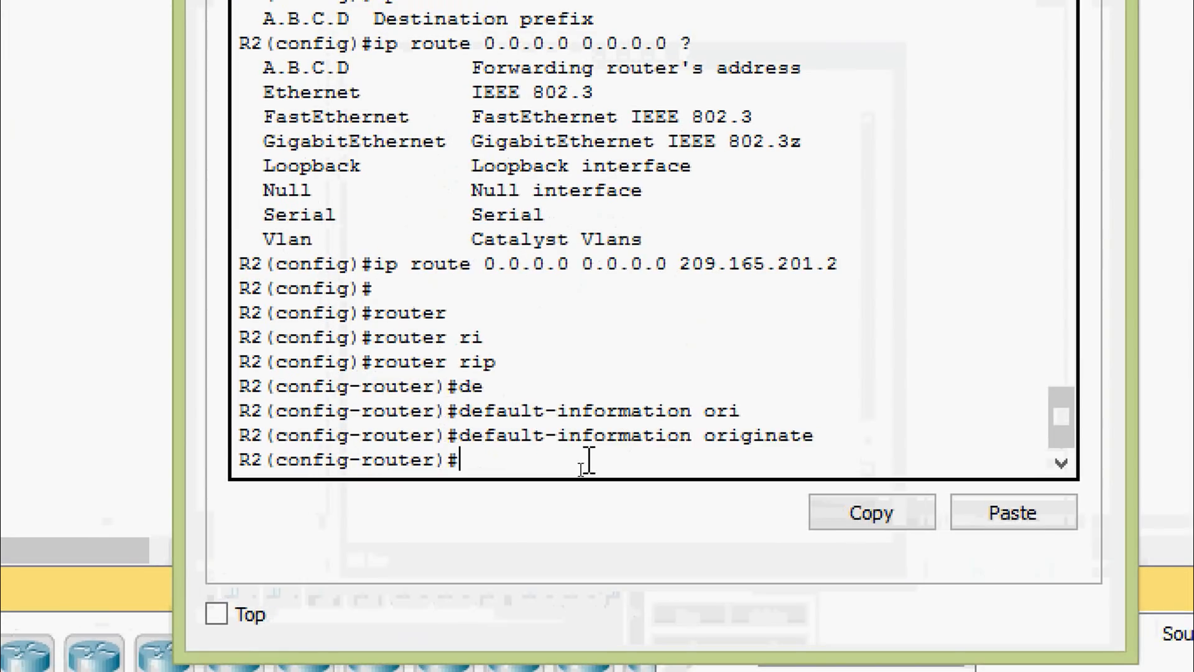
{"action": "key", "text": "ctrl+z"}
{"action": "key", "text": "Return"}
{"action": "key", "text": "Return"}
Step: Display R2's routing table with show ip route
{"action": "type", "text": "sh"}
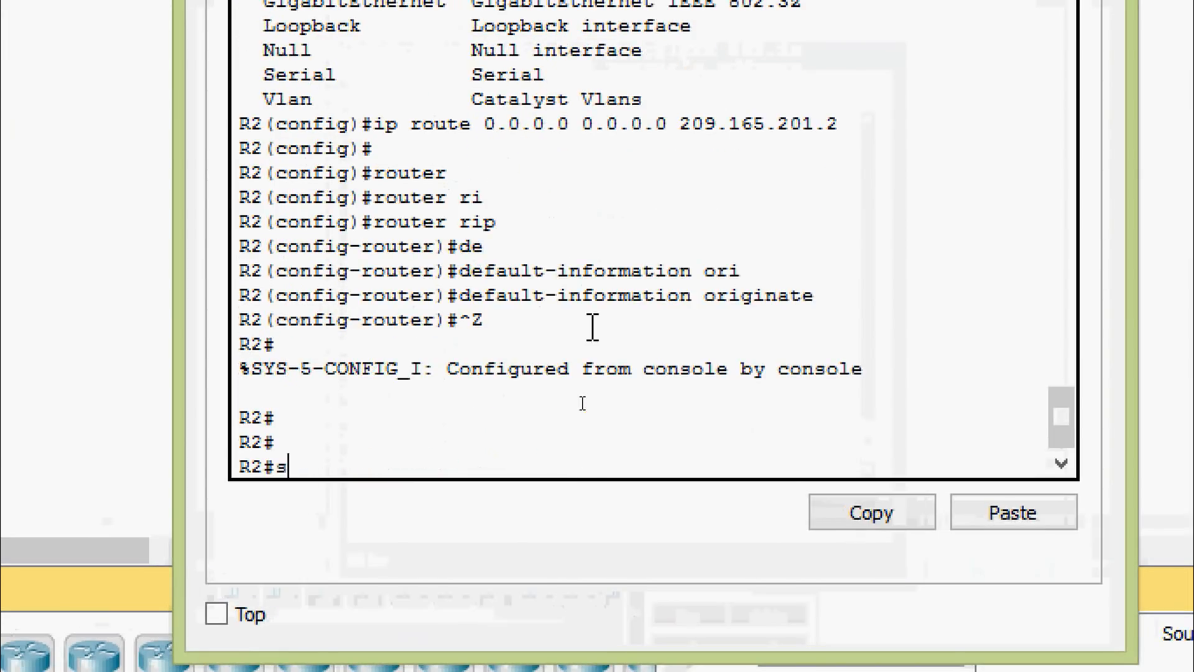
{"action": "key", "text": "Tab"}
{"action": "type", "text": "ip rou"}
{"action": "key", "text": "Tab"}
{"action": "key", "text": "Return"}
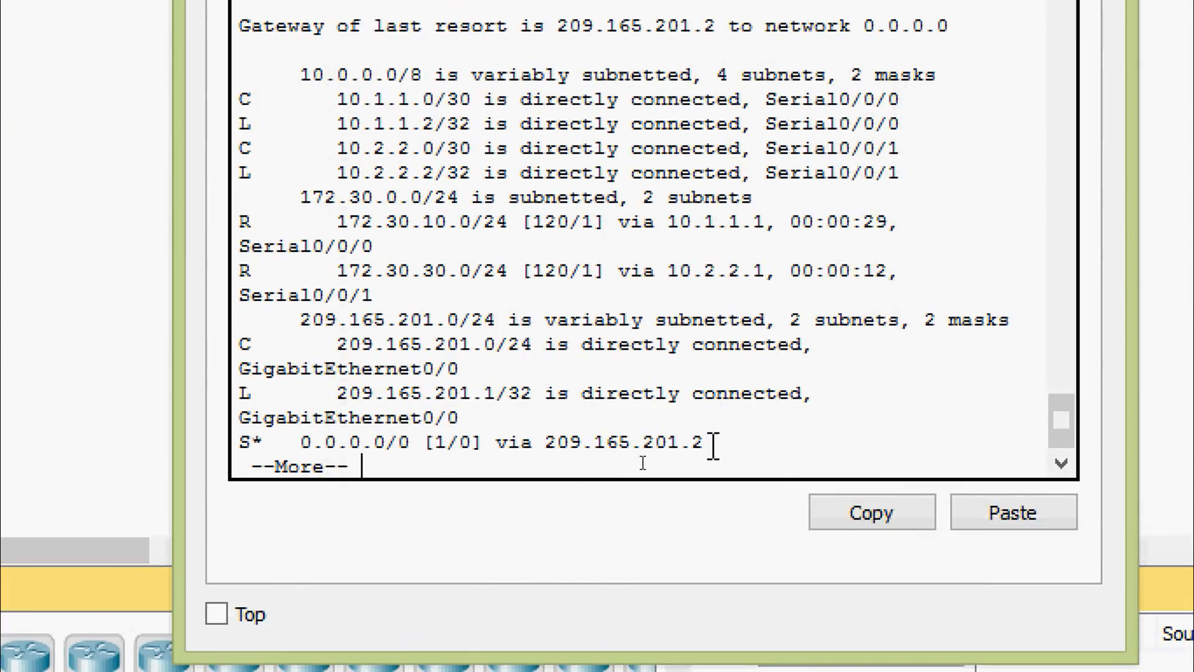
Step: Highlight the S* default route and its next hop 209.165.201.2 in R2's routing table, finish the listing, and move the CLI window aside
{"action": "left_click_drag", "start_coordinate": [704, 443], "coordinate": [252, 443]}
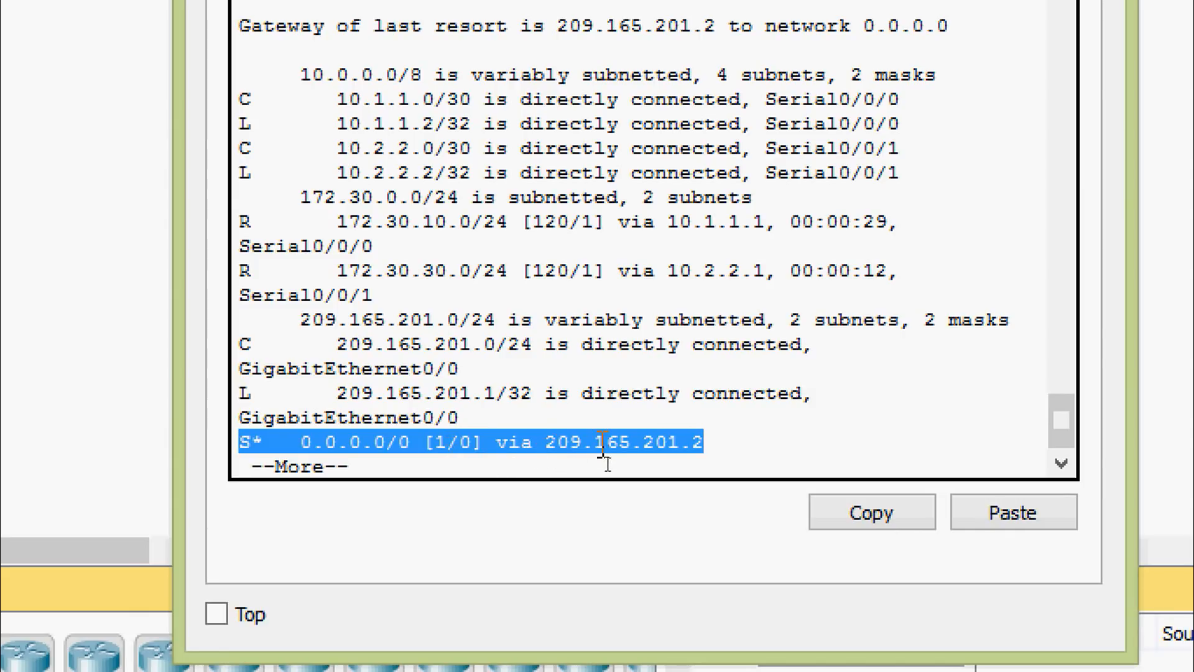
{"action": "left_click_drag", "start_coordinate": [712, 445], "coordinate": [505, 448]}
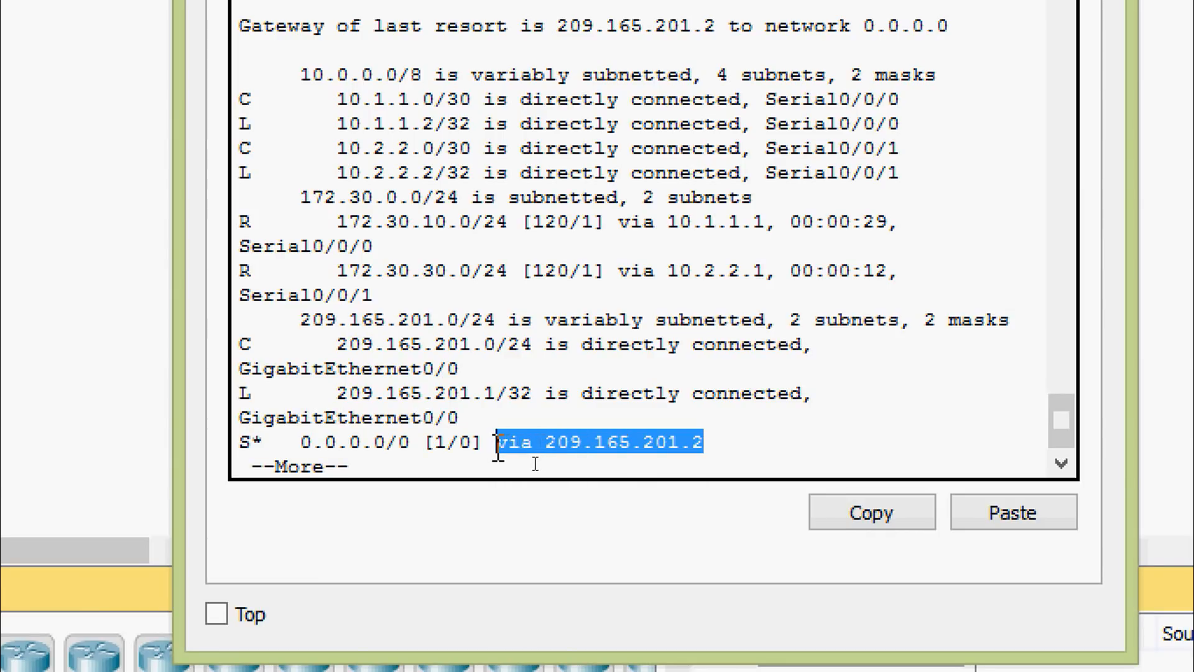
{"action": "left_click", "coordinate": [499, 447]}
{"action": "key", "text": "space"}
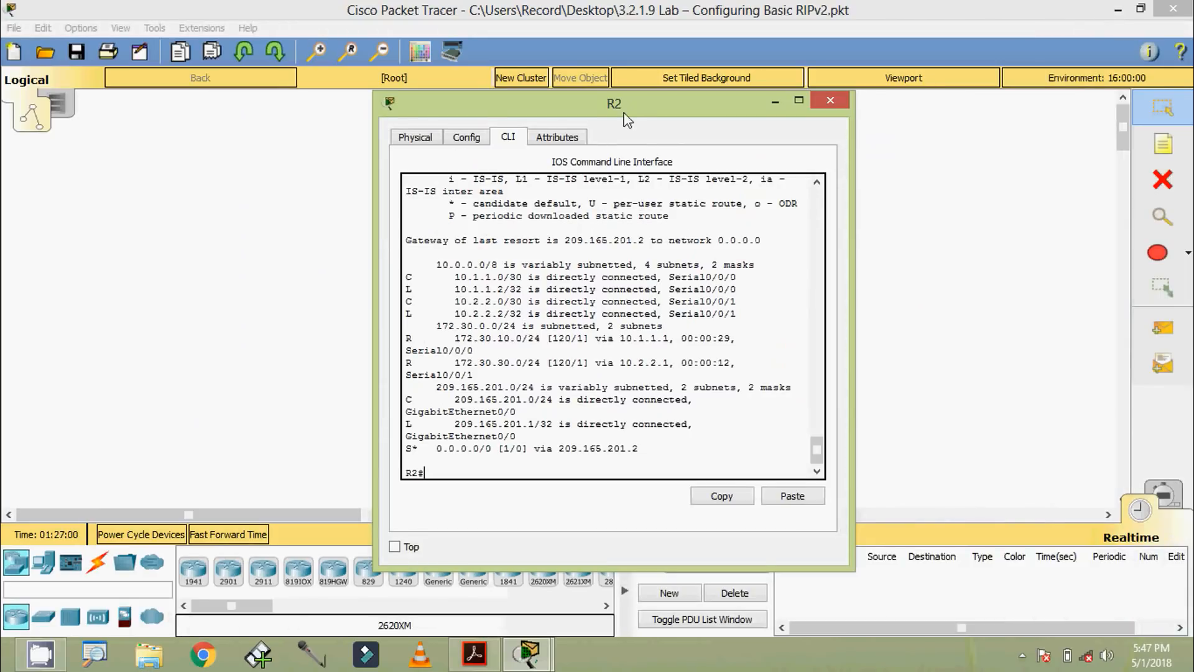
{"action": "left_click_drag", "start_coordinate": [627, 115], "coordinate": [939, 194]}
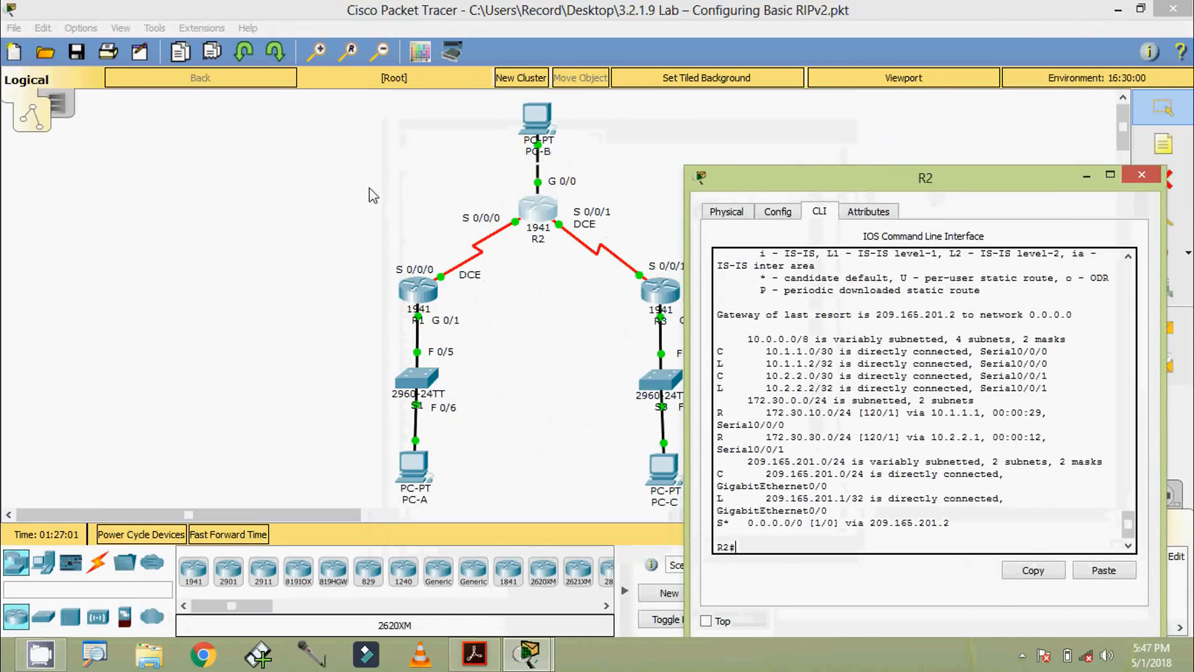
{"action": "left_click", "coordinate": [538, 190]}
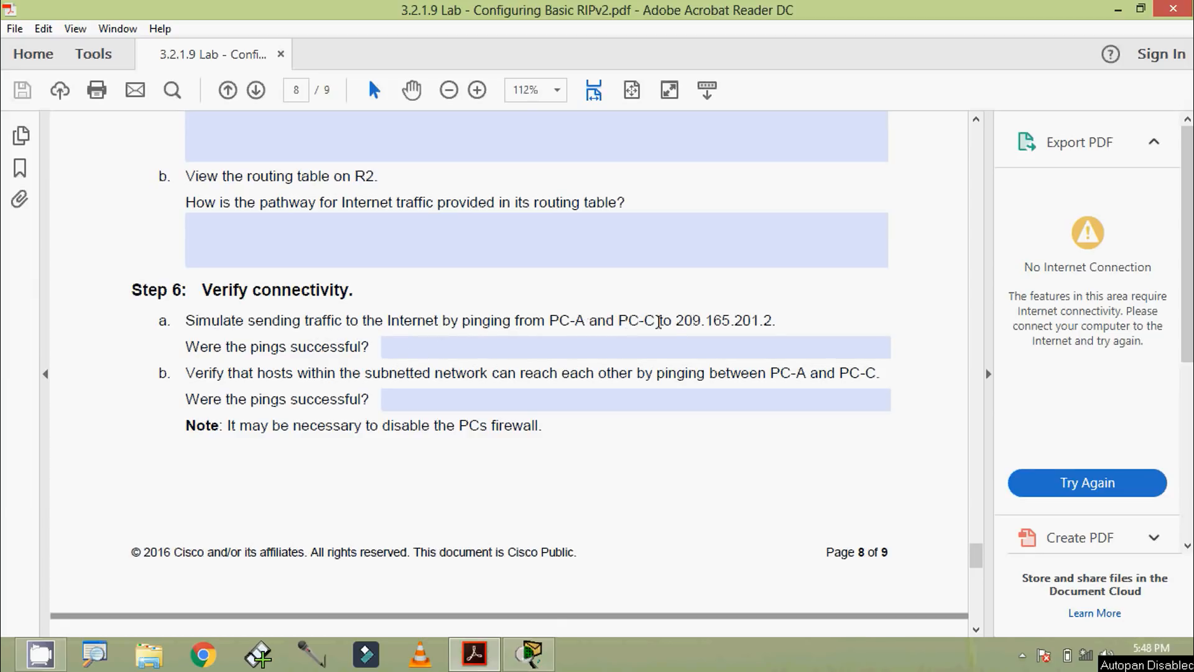
Step: Copy 209.165.201.2 from Step 6 of the lab PDF, switch to Packet Tracer, and ping that address from PC-A's Command Prompt
{"action": "left_click_drag", "start_coordinate": [674, 321], "coordinate": [782, 320]}
{"action": "key", "text": "ctrl+c"}
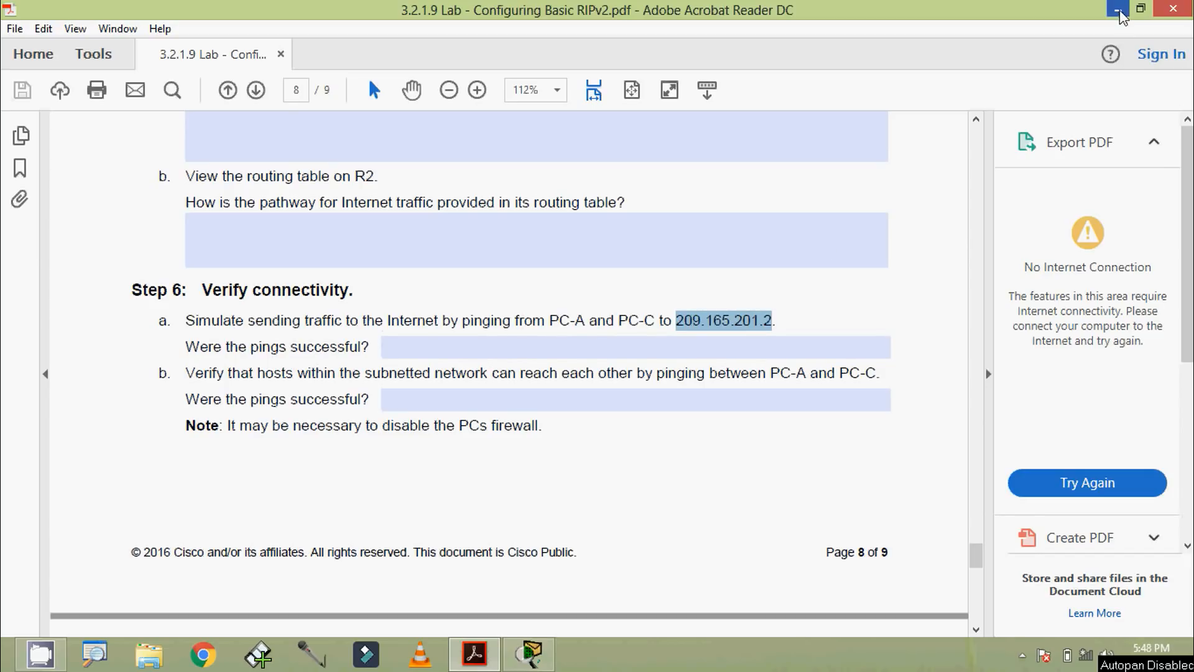
{"action": "left_click", "coordinate": [530, 654]}
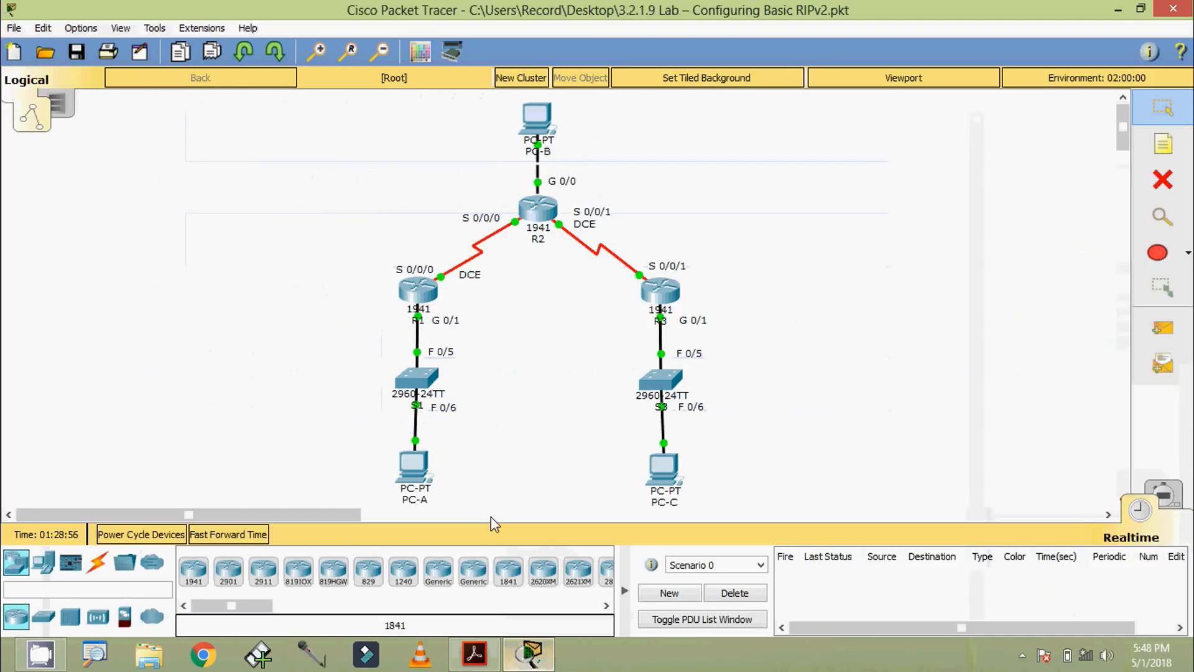
{"action": "left_click", "coordinate": [421, 473]}
{"action": "left_click", "coordinate": [726, 232]}
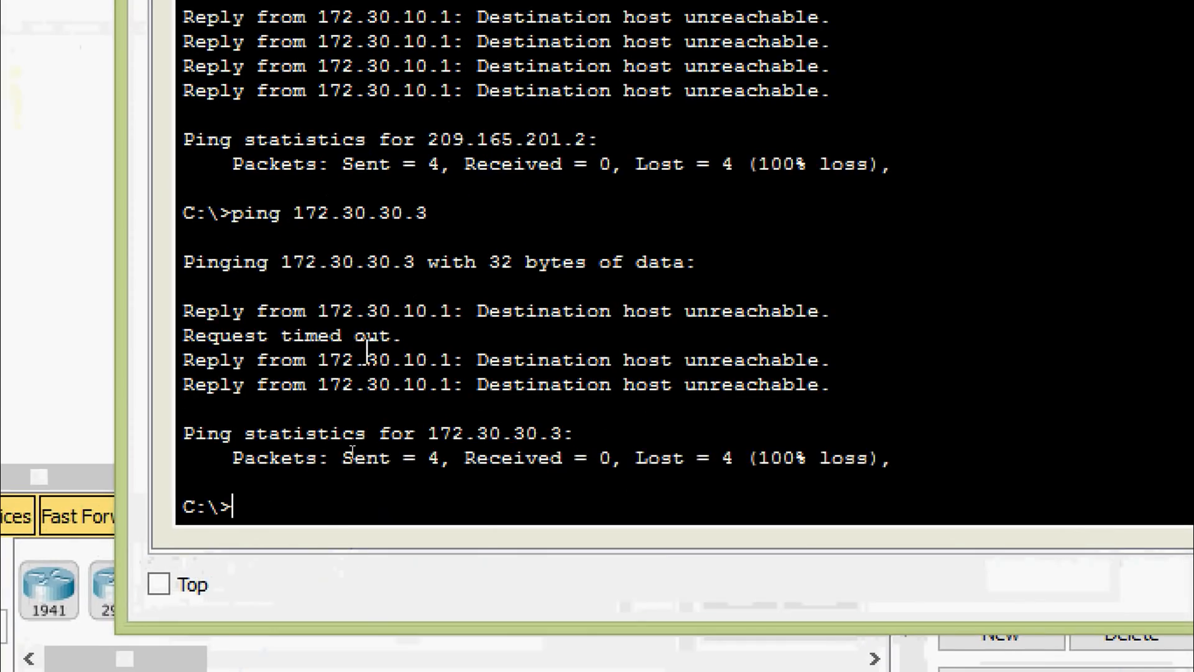
{"action": "type", "text": "ping"}
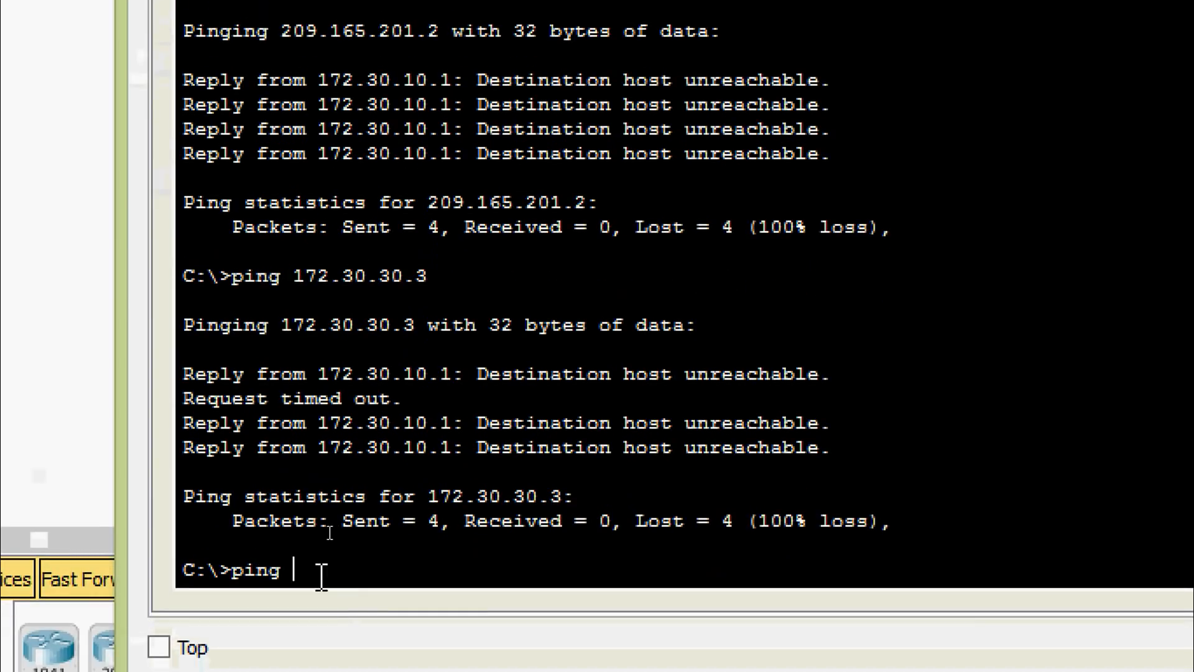
{"action": "right_click", "coordinate": [321, 577]}
{"action": "left_click", "coordinate": [400, 634]}
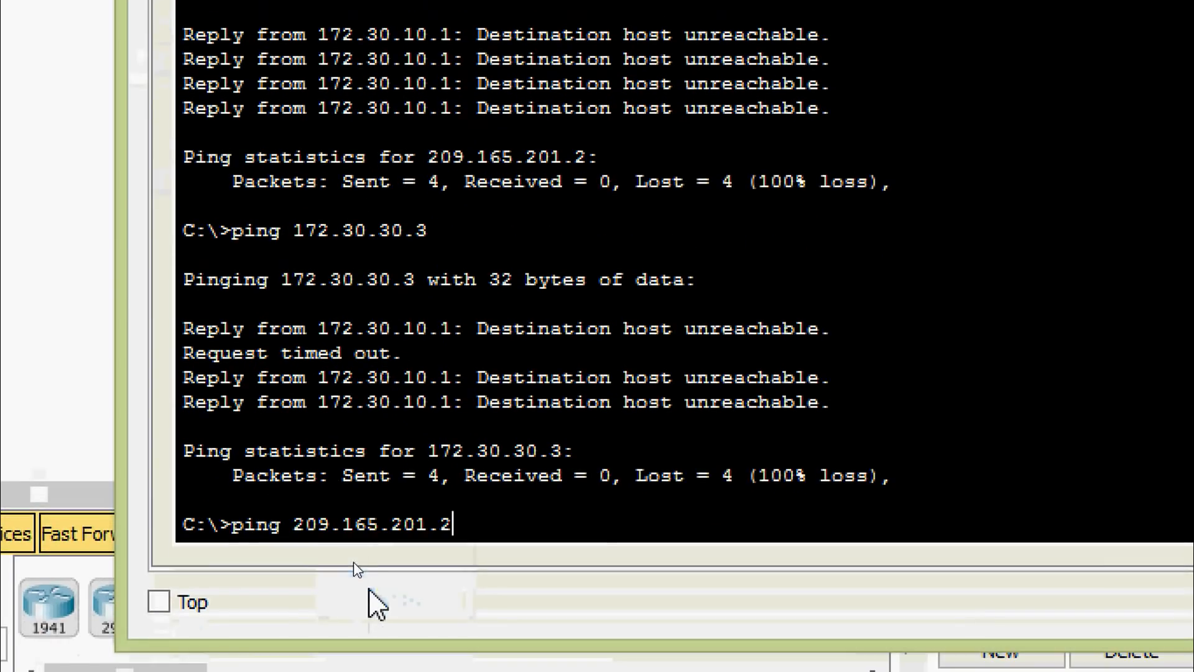
{"action": "key", "text": "Return"}
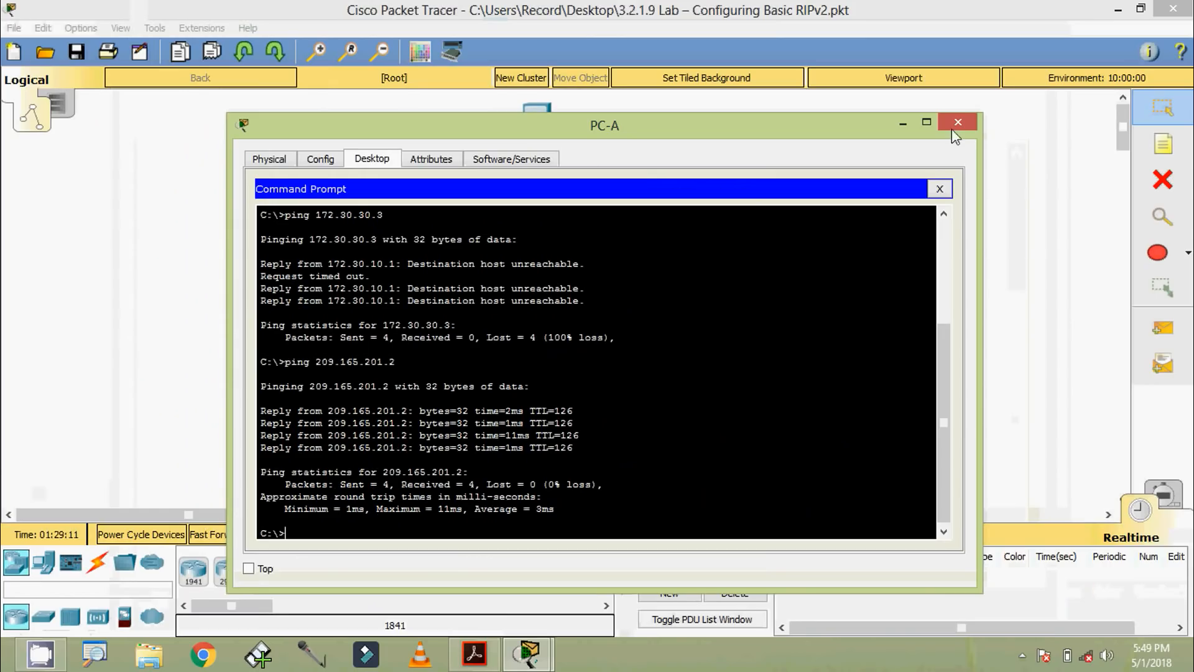
{"action": "left_click", "coordinate": [956, 133]}
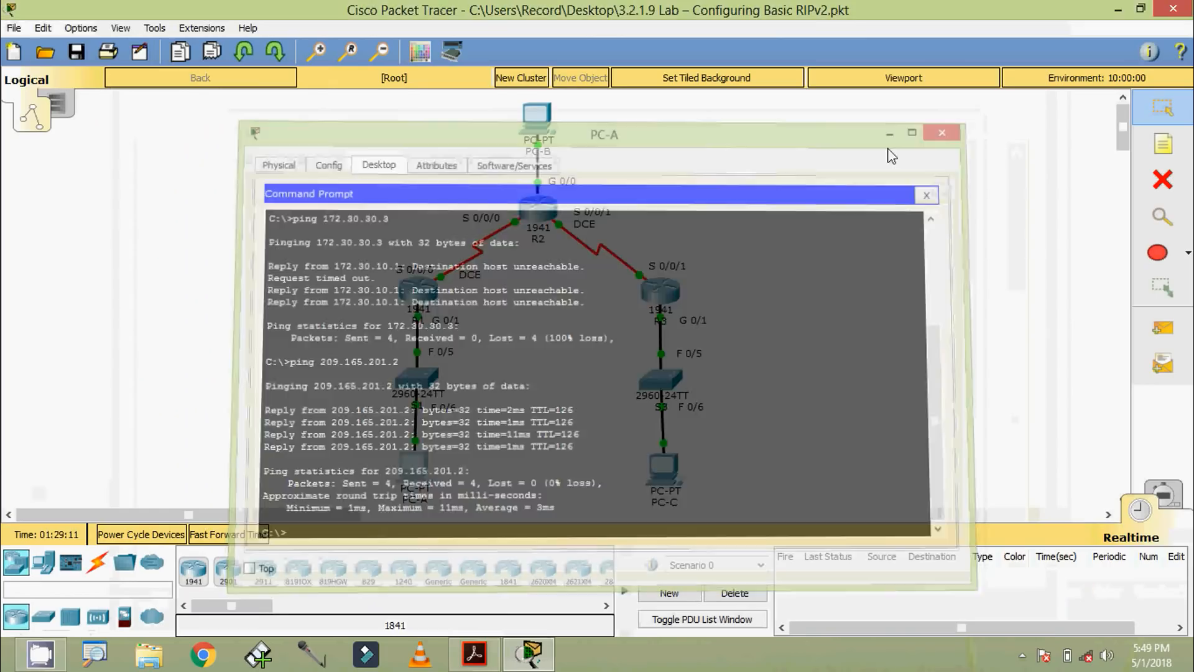
Step: Open PC-C's Command Prompt and ping 209.165.201.2
{"action": "left_click", "coordinate": [663, 466]}
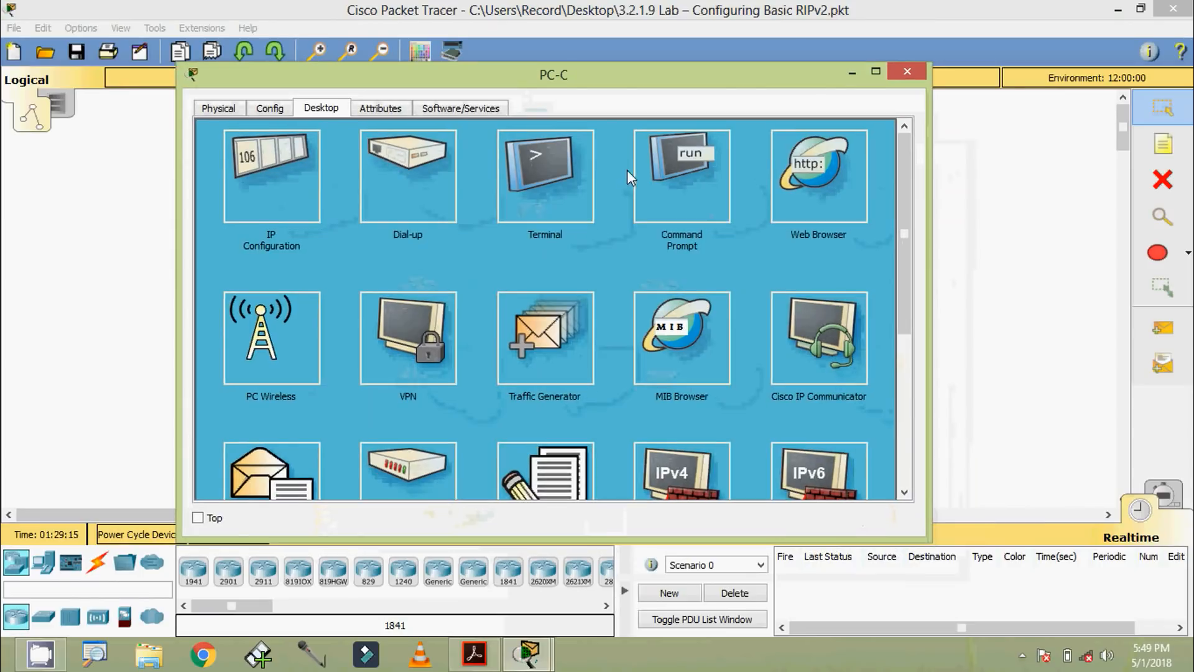
{"action": "left_click", "coordinate": [731, 225]}
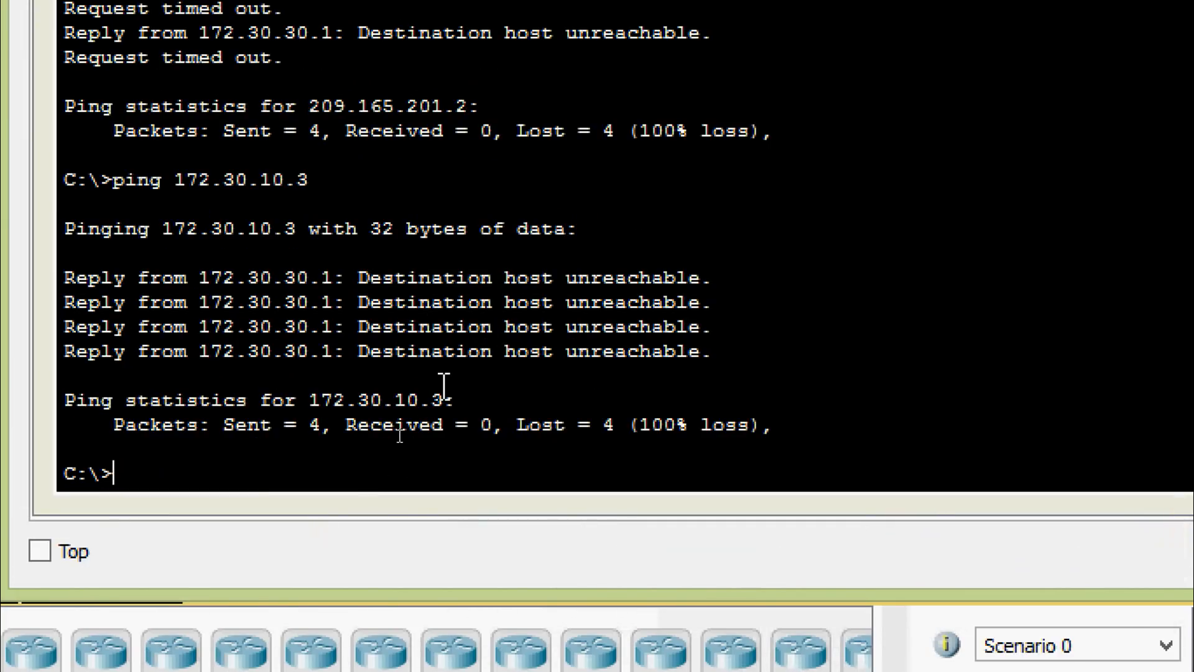
{"action": "type", "text": "ping"}
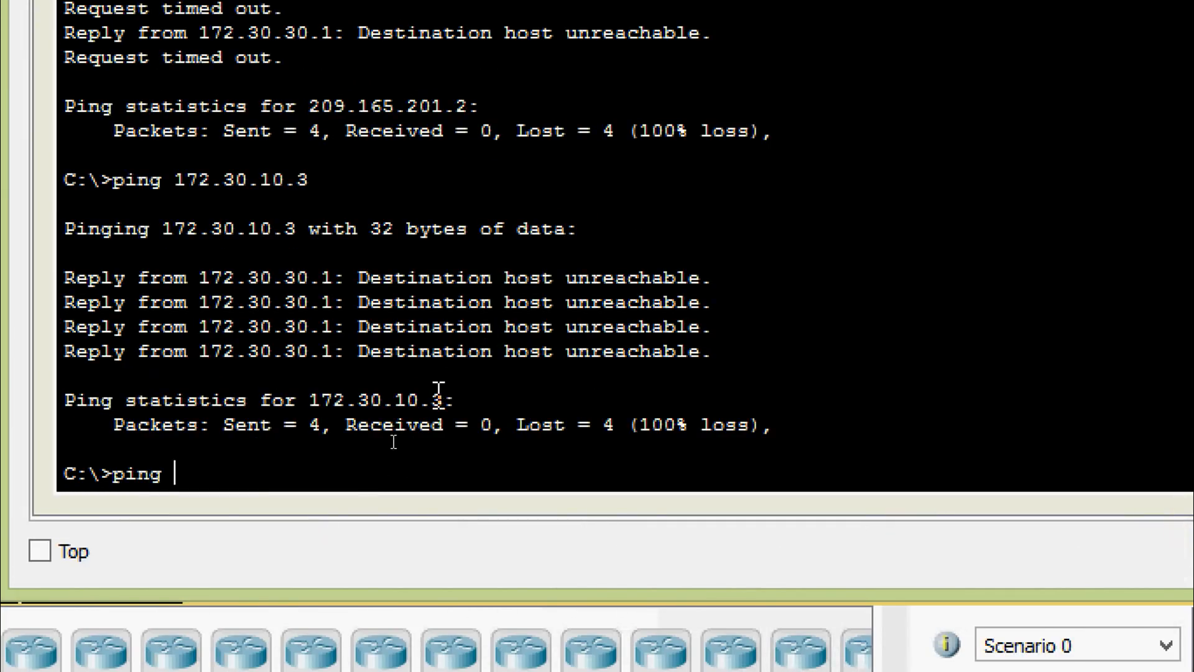
{"action": "right_click", "coordinate": [395, 478]}
{"action": "left_click", "coordinate": [428, 535]}
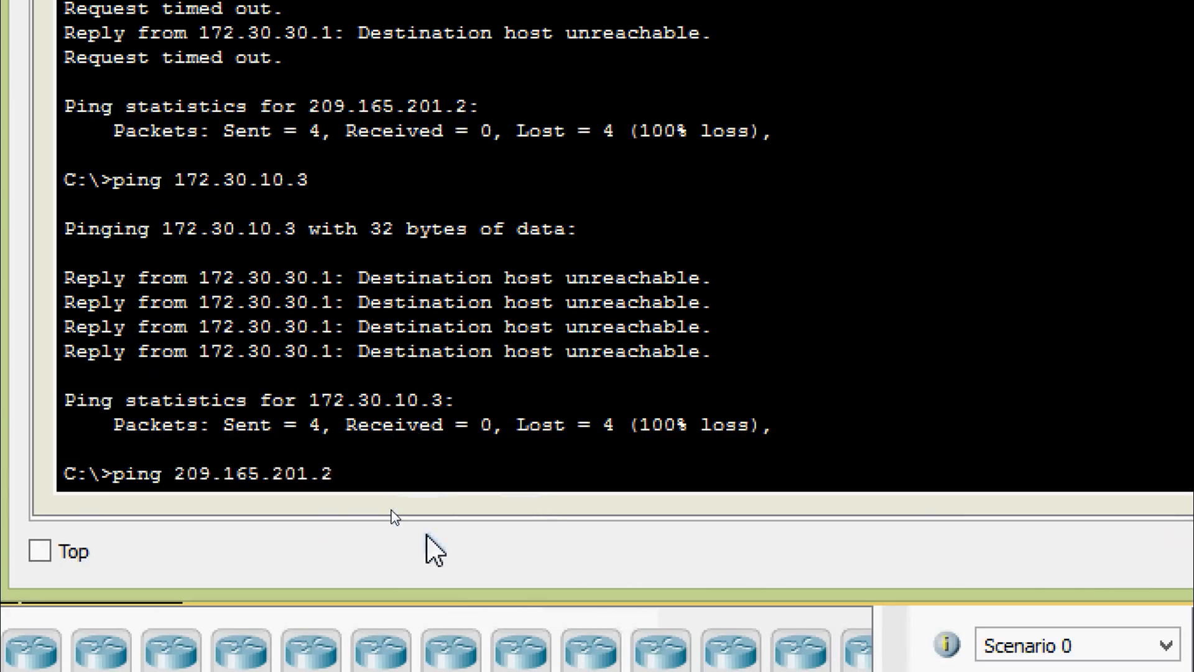
{"action": "key", "text": "Return"}
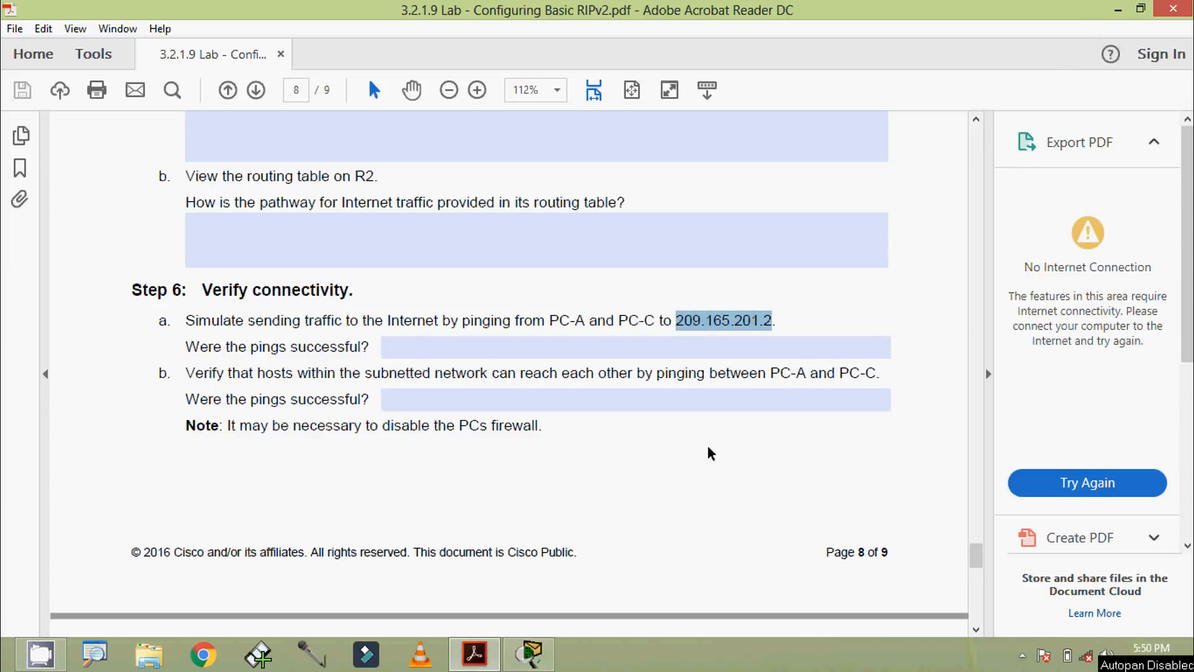
Step: Switch from the lab PDF to Packet Tracer and copy PC-C's IPv4 address from its IP Configuration
{"action": "left_click", "coordinate": [525, 659]}
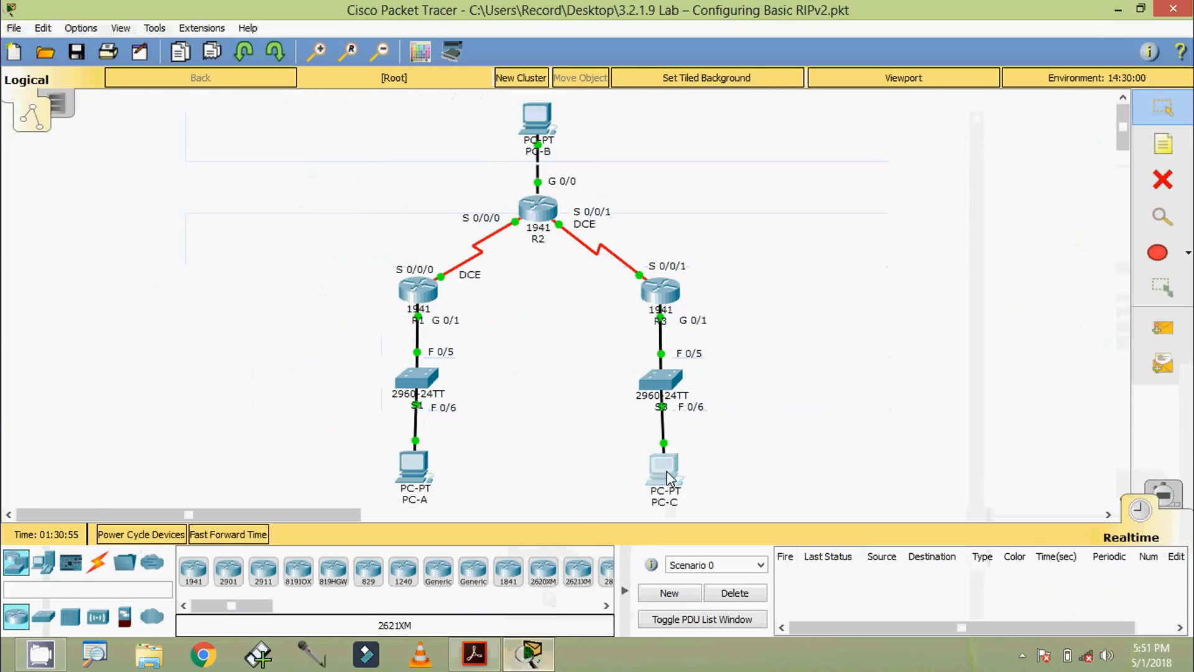
{"action": "left_click", "coordinate": [661, 473]}
{"action": "left_click", "coordinate": [320, 232]}
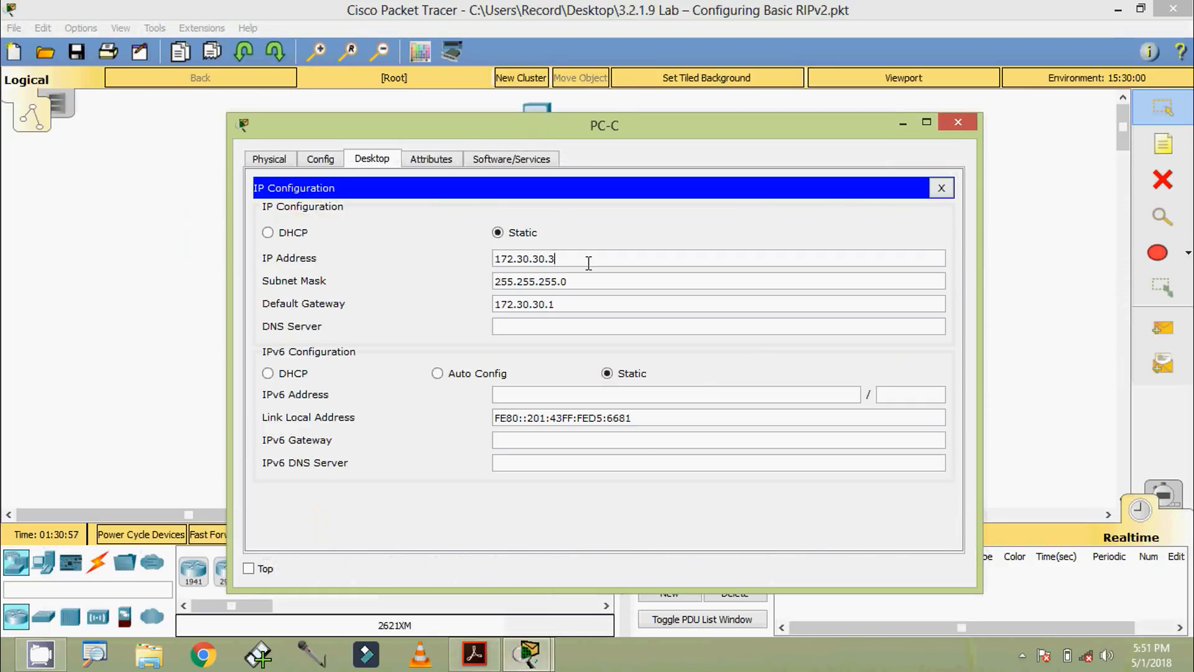
{"action": "left_click_drag", "start_coordinate": [586, 260], "coordinate": [410, 251]}
{"action": "key", "text": "ctrl+c"}
{"action": "left_click", "coordinate": [958, 125]}
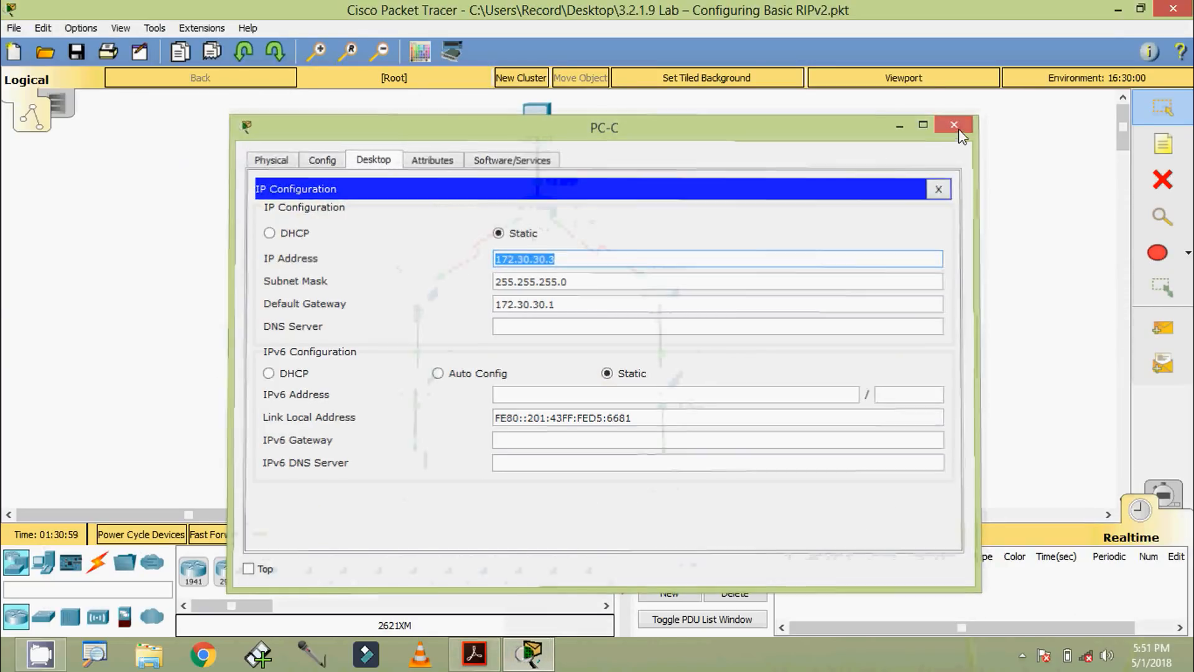
Step: Ping PC-C at 172.30.30.3 from PC-A's Command Prompt and close the PC-A window
{"action": "left_click", "coordinate": [408, 467]}
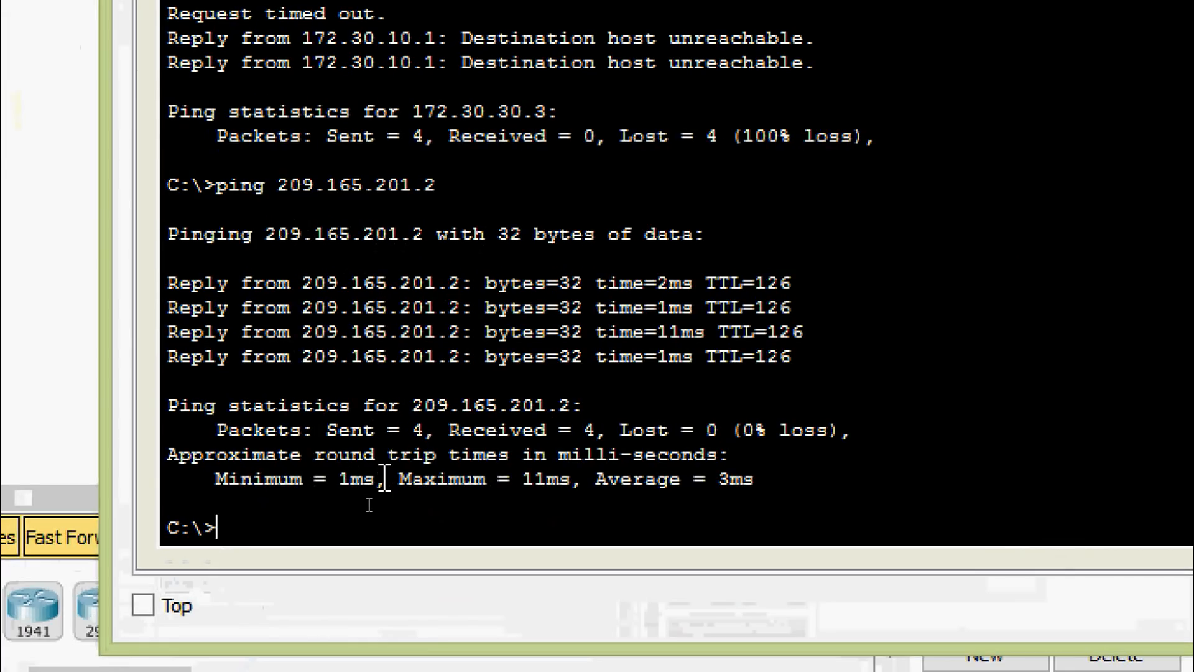
{"action": "type", "text": "ping"}
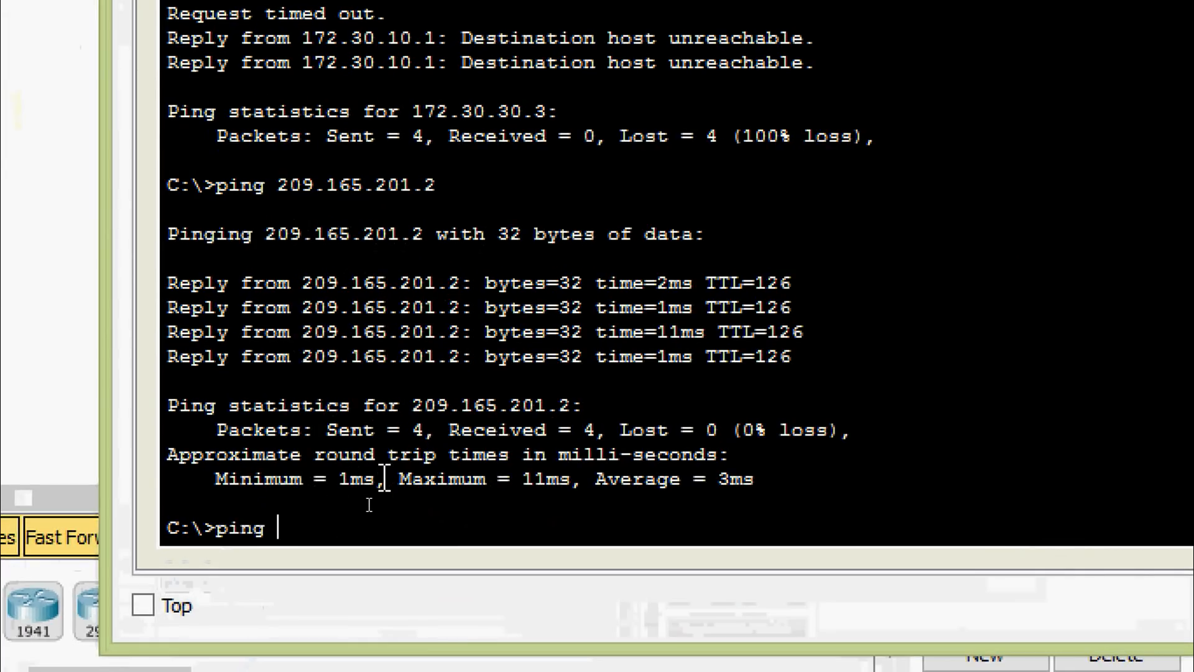
{"action": "right_click", "coordinate": [330, 530]}
{"action": "left_click", "coordinate": [401, 593]}
{"action": "key", "text": "Return"}
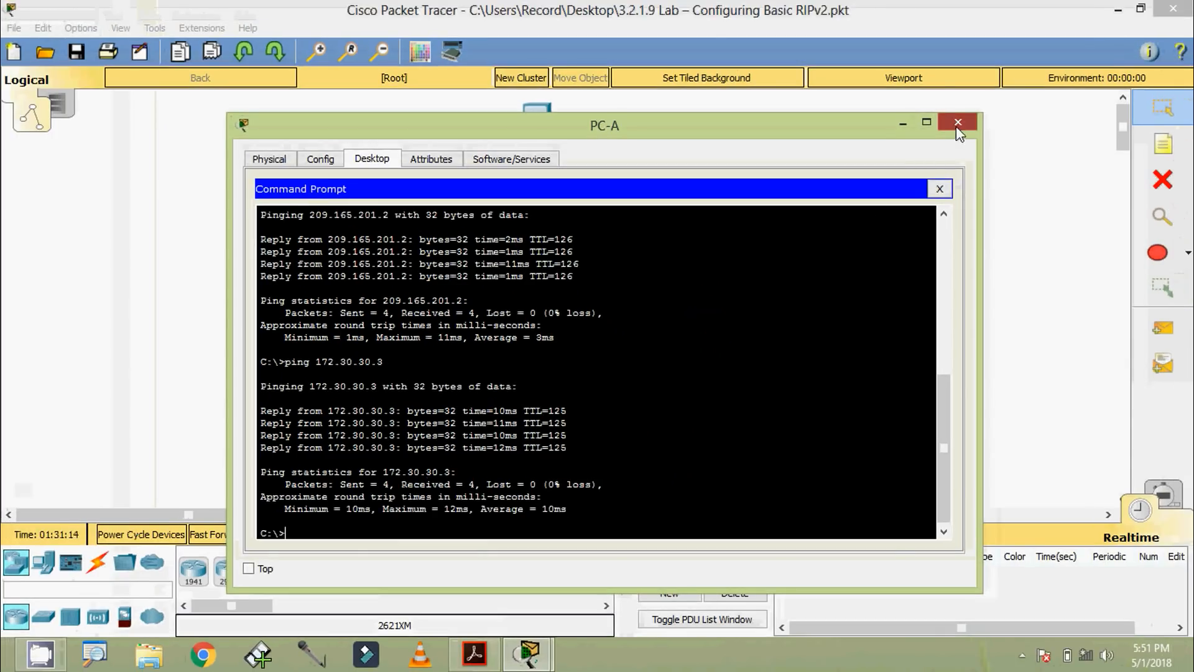
{"action": "left_click", "coordinate": [957, 123]}
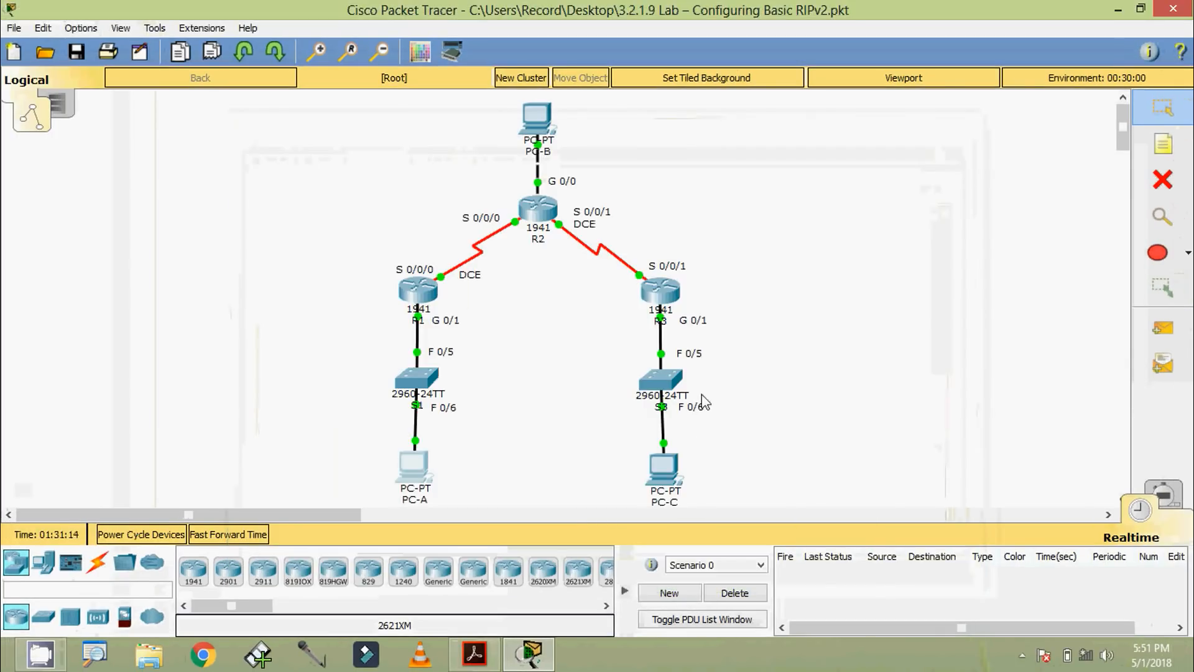
Step: Recall the earlier ping to PC-A at 172.30.10.3 in PC-C's Command Prompt and run it again
{"action": "left_click", "coordinate": [660, 470]}
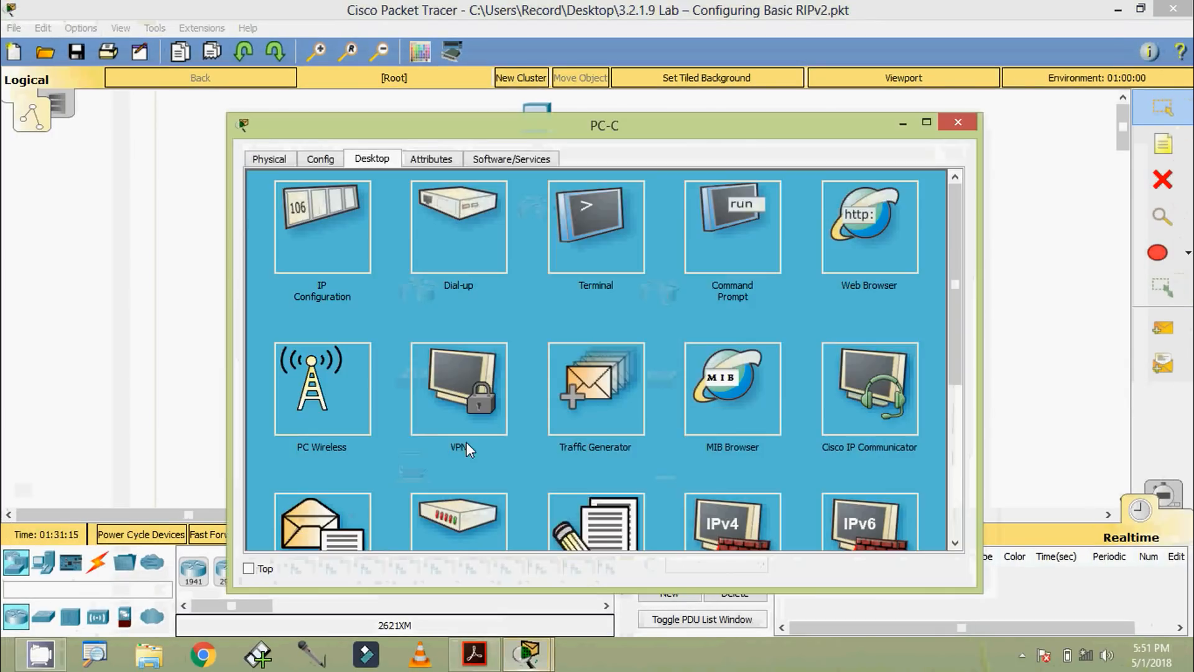
{"action": "left_click", "coordinate": [732, 233]}
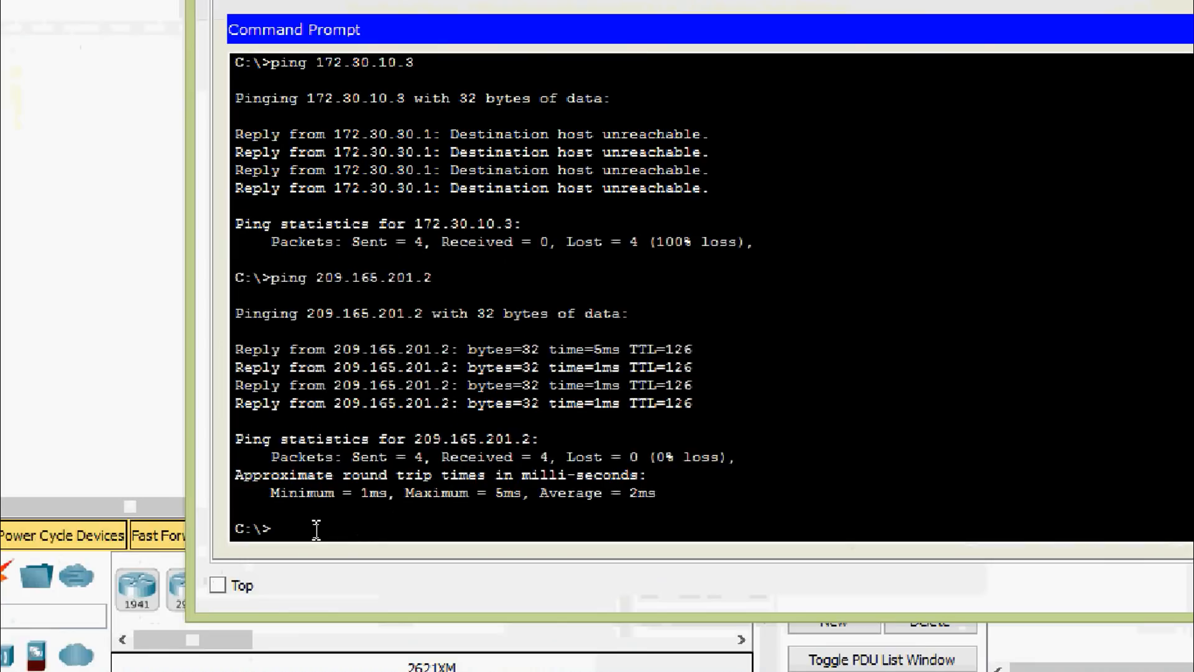
{"action": "type", "text": "pi"}
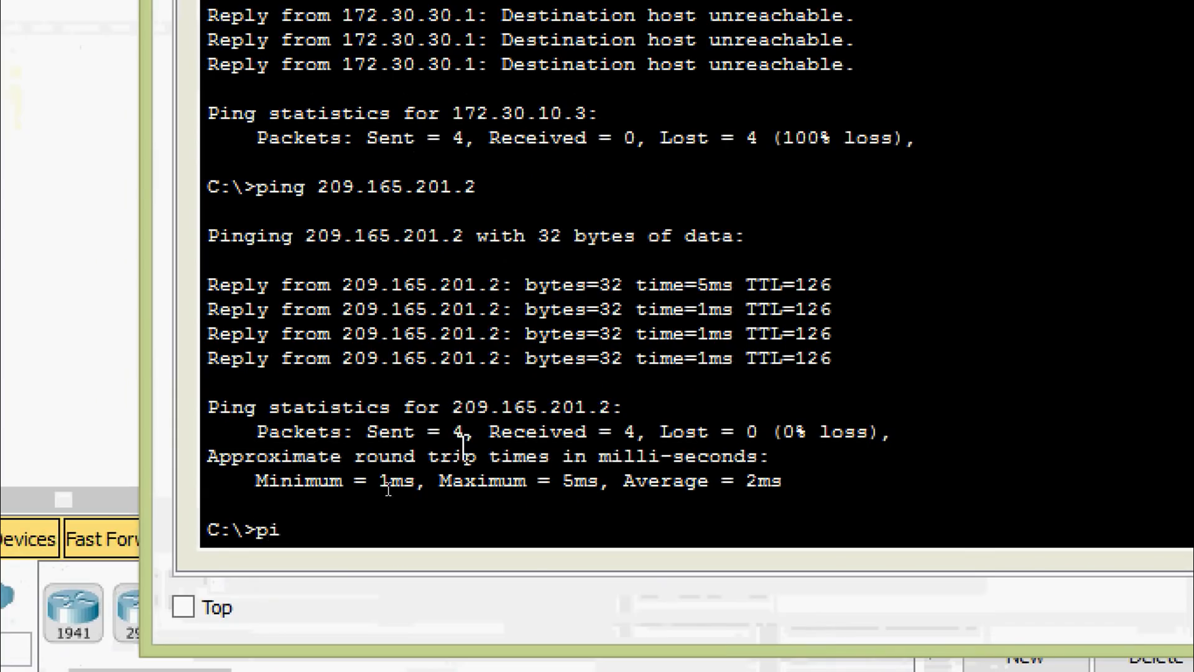
{"action": "key", "text": "BackSpace"}
{"action": "key", "text": "BackSpace"}
{"action": "key", "text": "Up"}
{"action": "key", "text": "Up"}
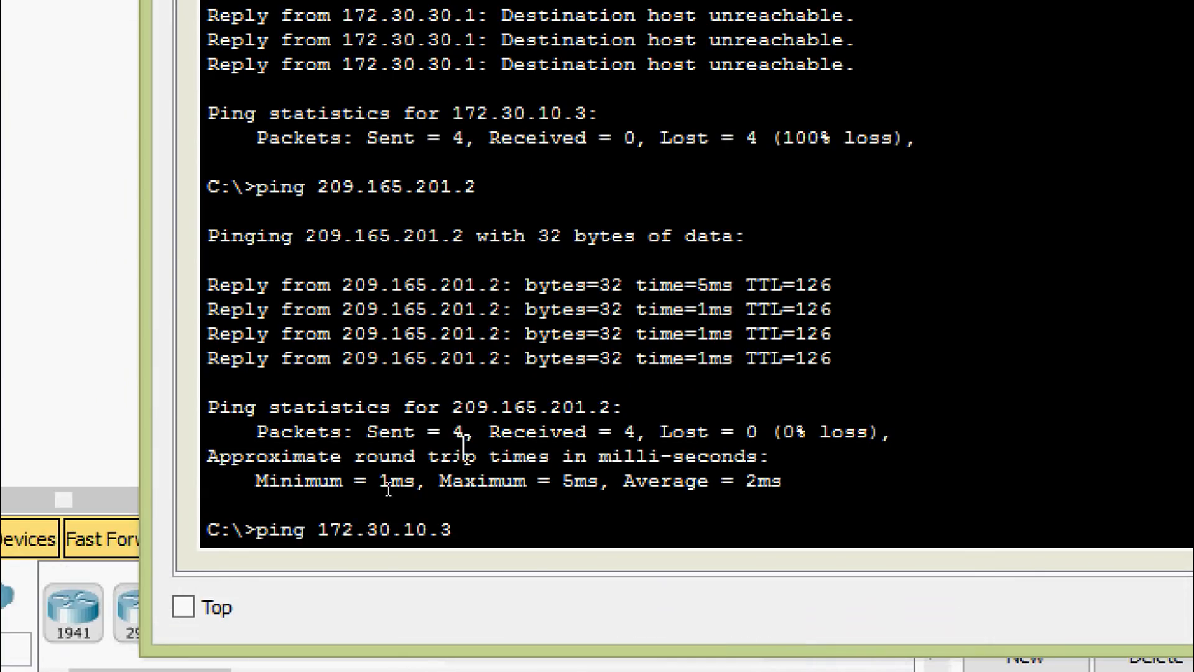
{"action": "key", "text": "Return"}
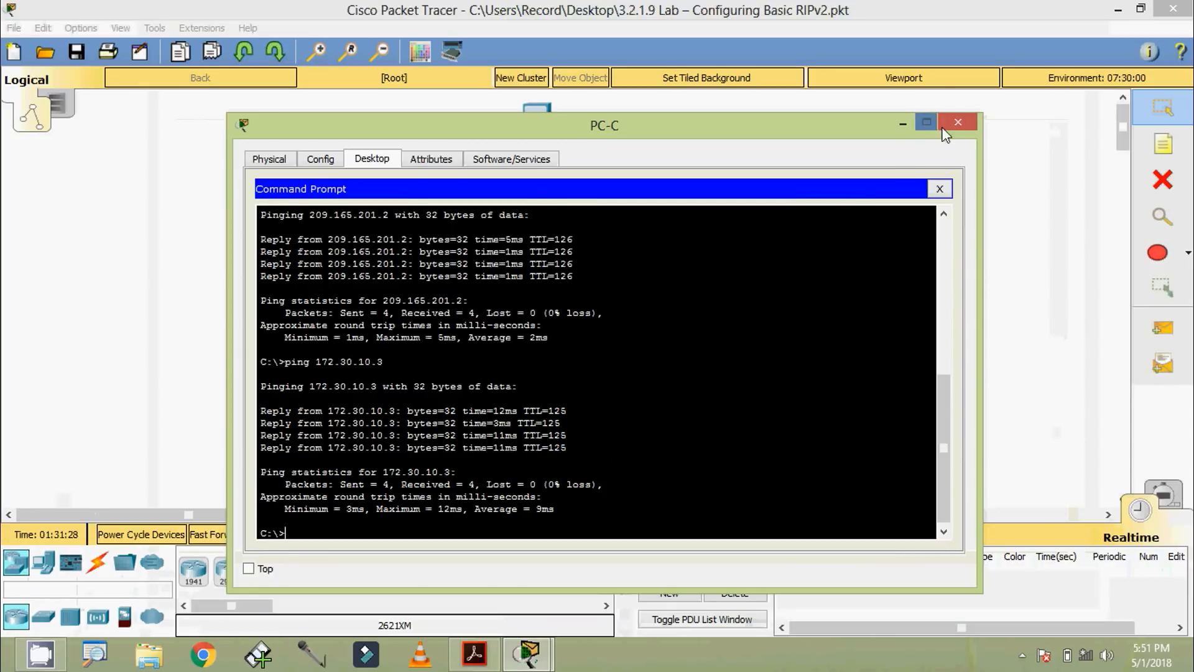
{"action": "left_click", "coordinate": [930, 128]}
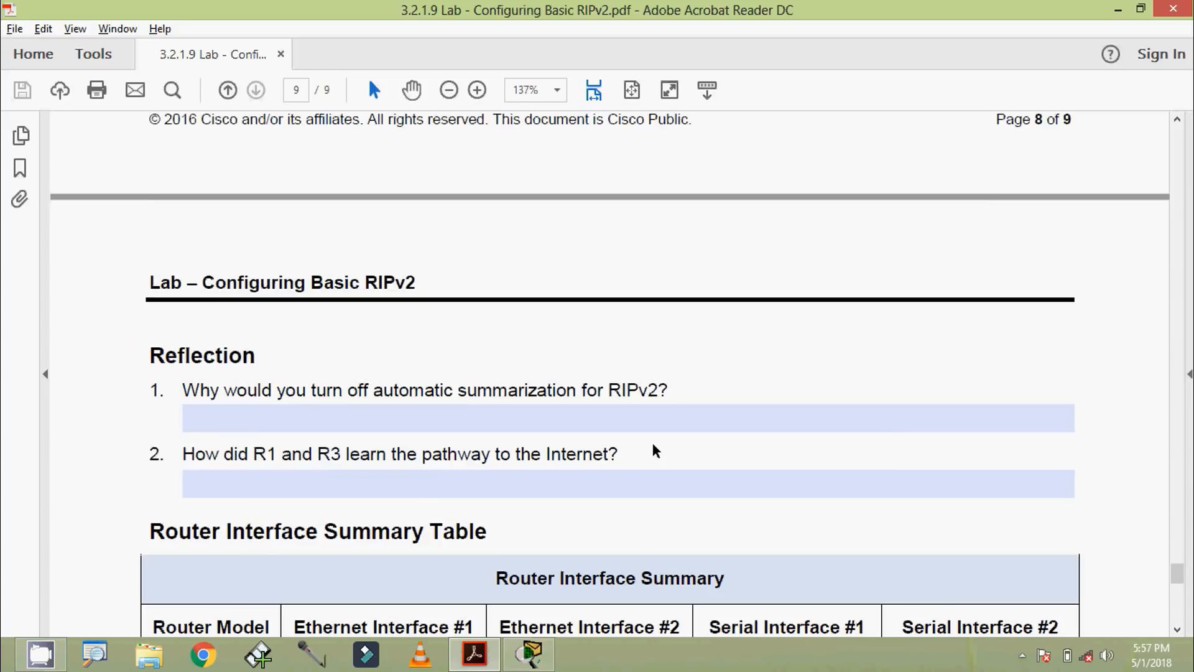
Step: Read through the Reflection questions and Router Interface Summary Table at the end of the lab PDF, and switch to Packet Tracer
{"action": "scroll", "coordinate": [654, 450], "scroll_direction": "down", "scroll_amount": 10}
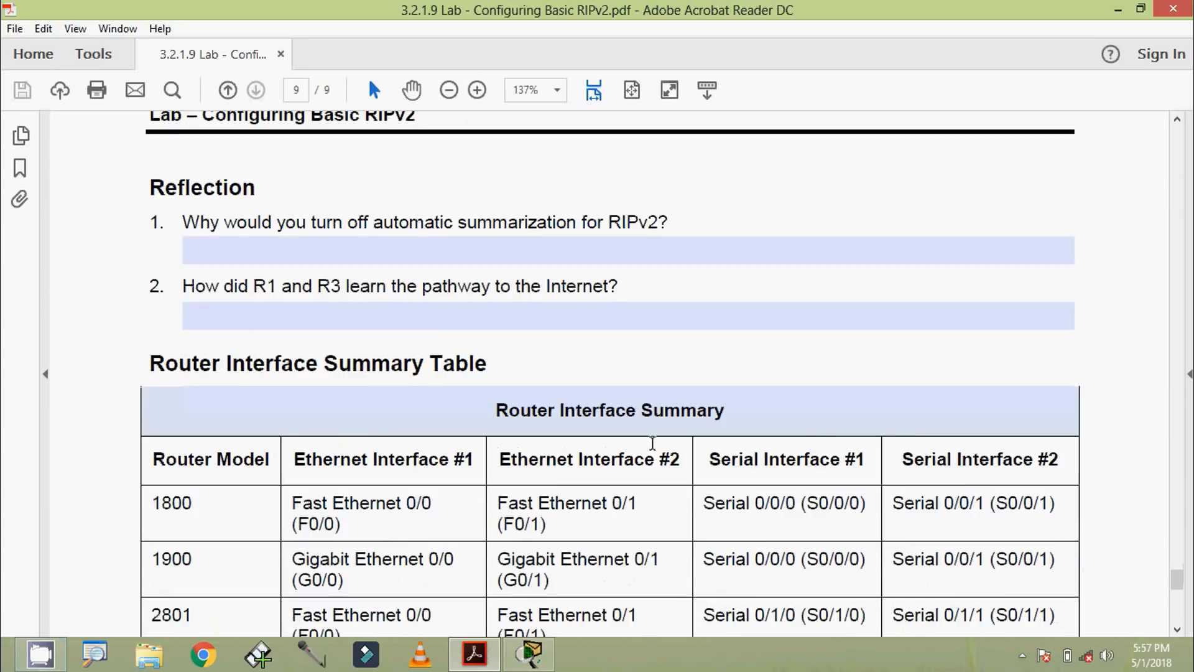
{"action": "left_click", "coordinate": [531, 653]}
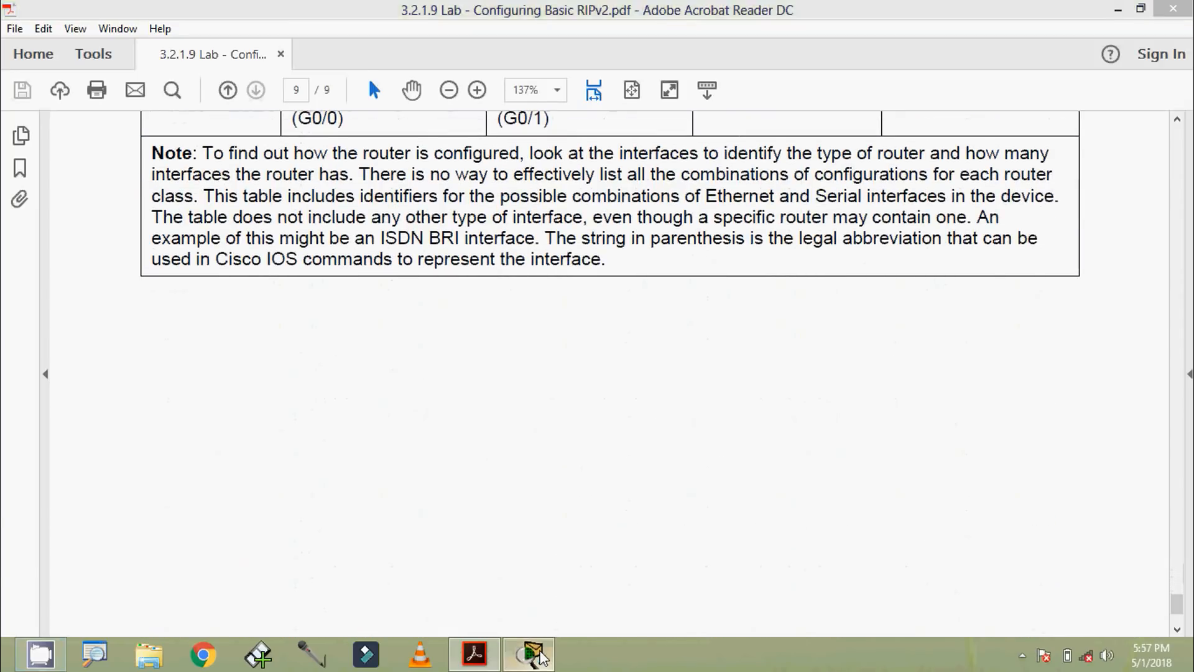